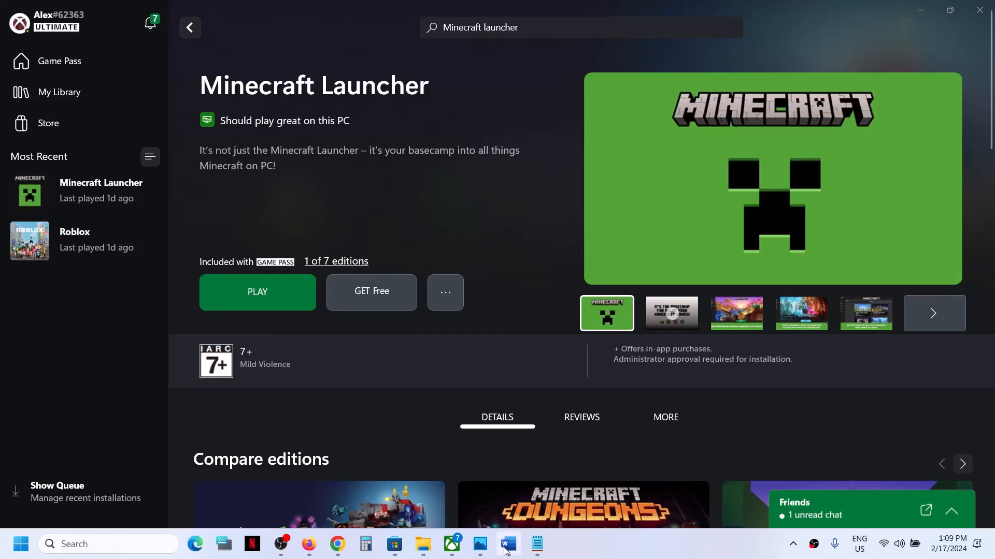
Step: Bring up the Word document with the problem title and highlight error code 0x87E0000D in it
{"action": "left_click", "coordinate": [508, 544]}
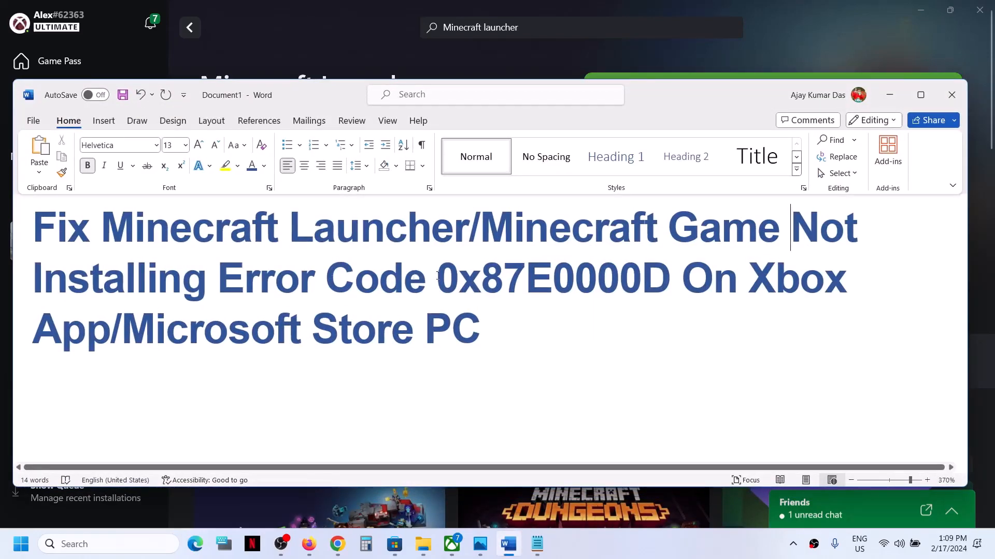
{"action": "left_click_drag", "start_coordinate": [438, 277], "coordinate": [669, 286]}
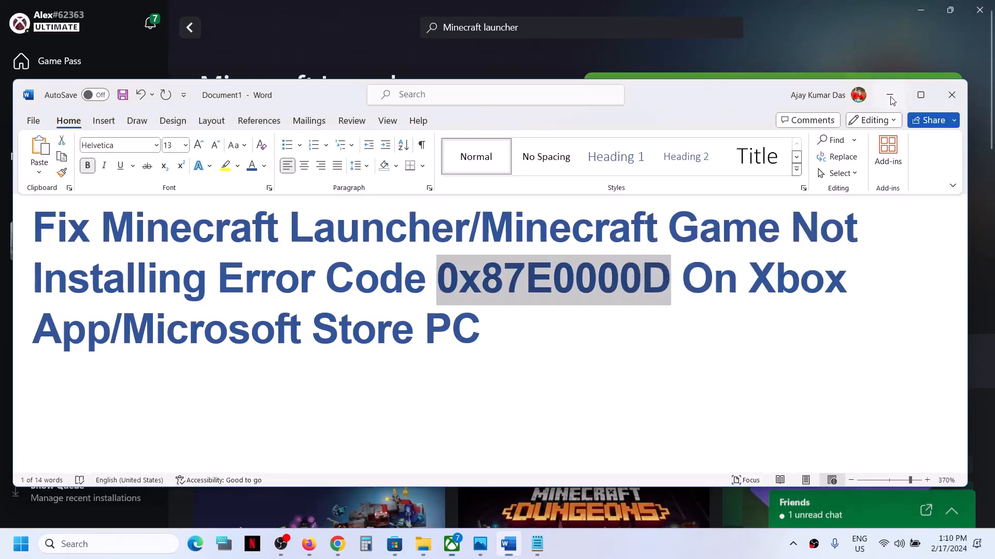
{"action": "left_click", "coordinate": [890, 97]}
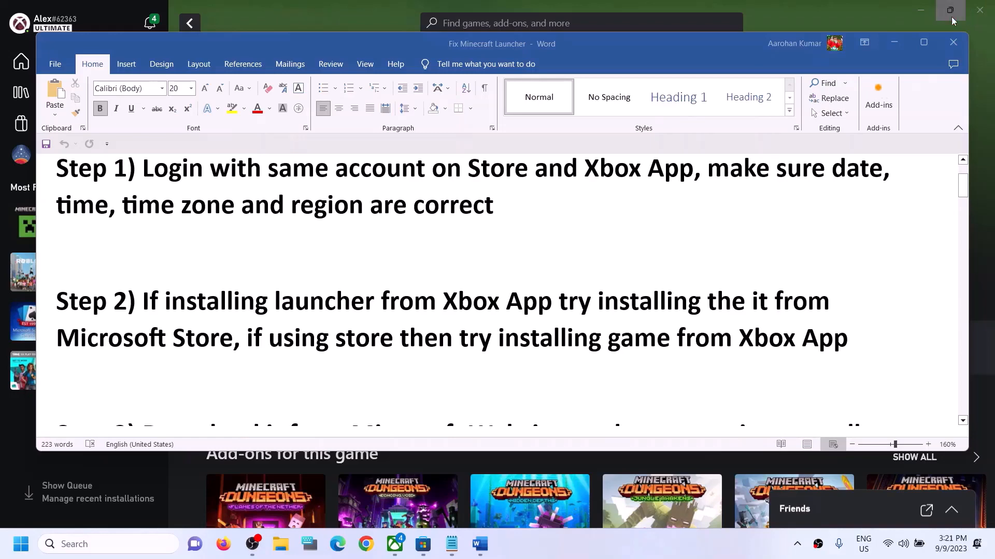
Step: Sign out of the current account in the Xbox app and in the Microsoft Store
{"action": "left_click", "coordinate": [900, 44]}
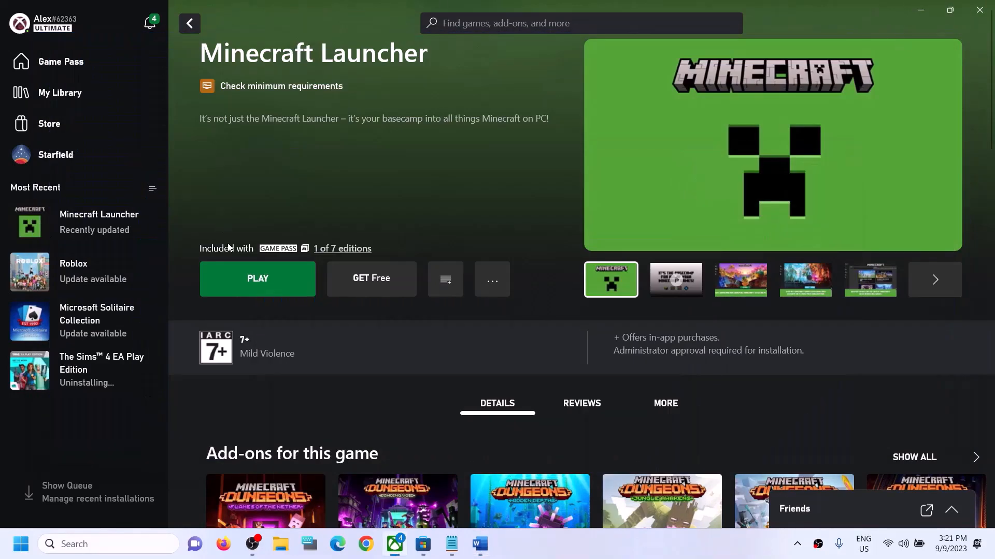
{"action": "left_click", "coordinate": [48, 29]}
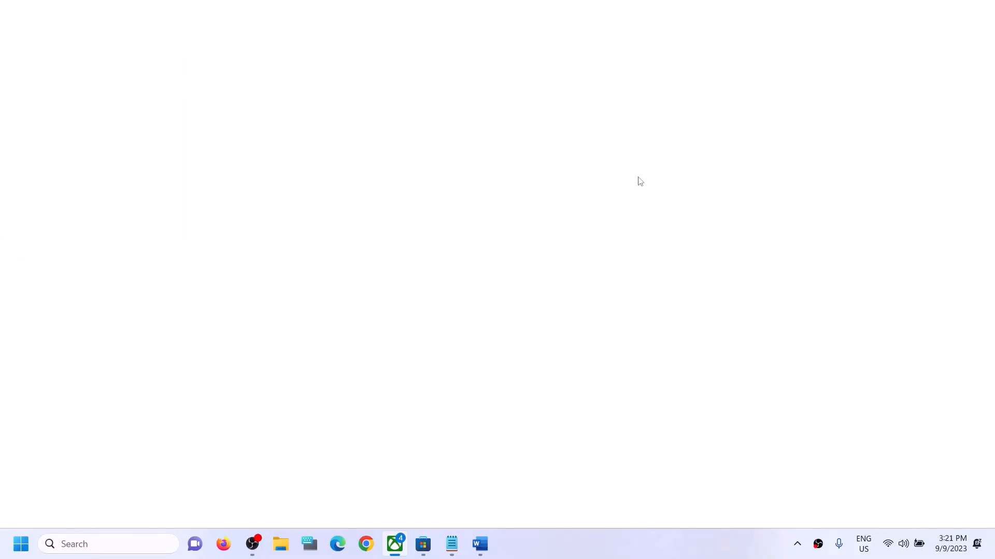
{"action": "left_click", "coordinate": [428, 547]}
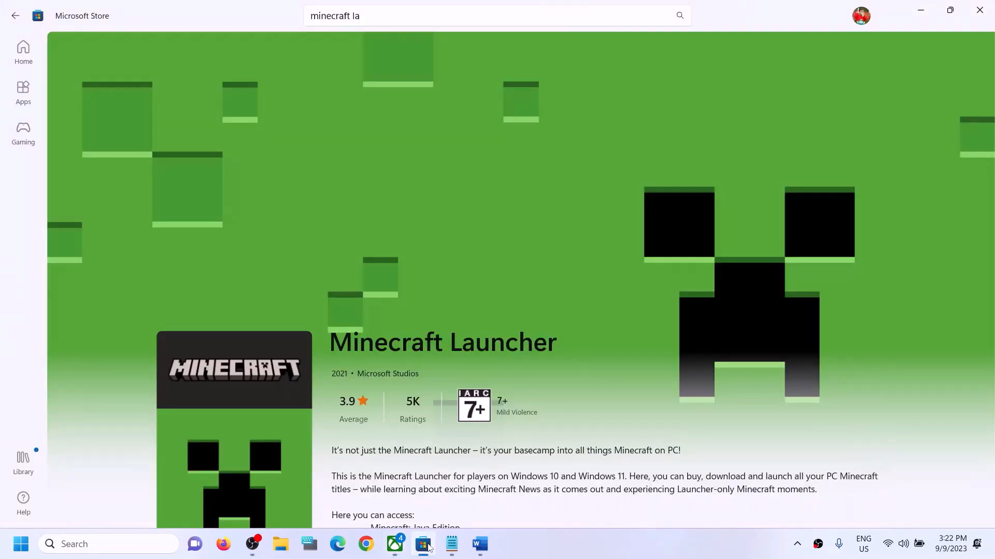
{"action": "left_click", "coordinate": [862, 17]}
{"action": "left_click", "coordinate": [728, 75]}
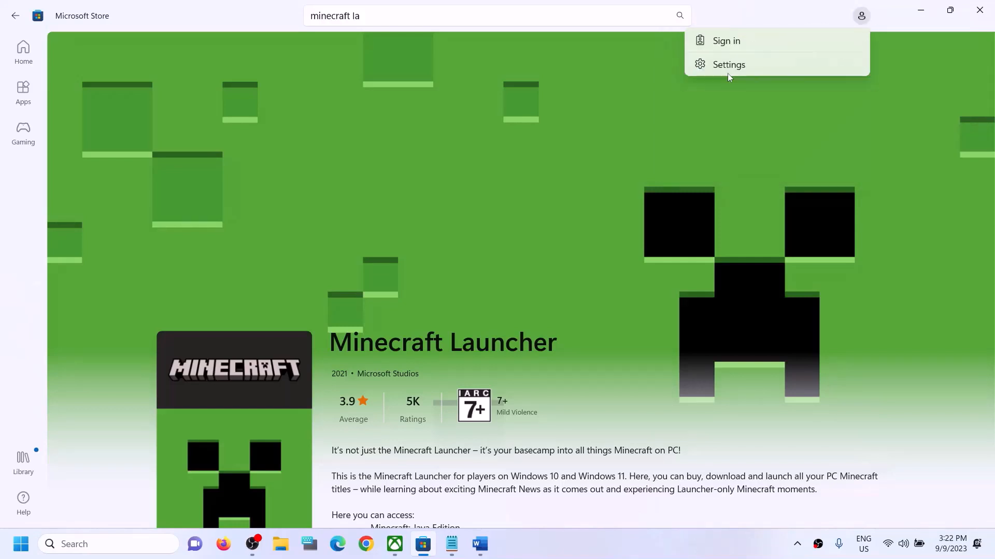
Step: Sign in to the Microsoft Store with the saved Outlook Microsoft account and enter its PIN
{"action": "left_click", "coordinate": [729, 42]}
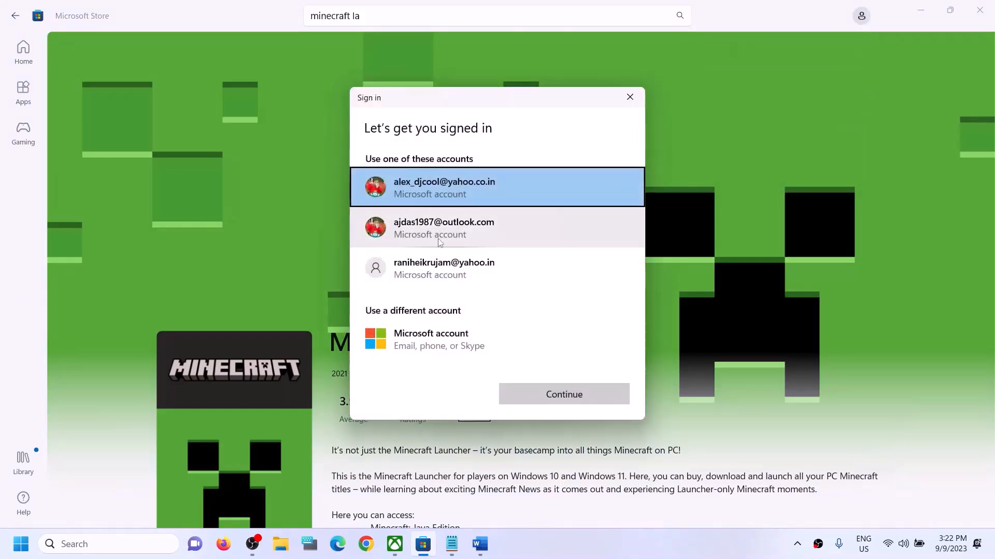
{"action": "left_click", "coordinate": [438, 240]}
{"action": "left_click", "coordinate": [549, 399]}
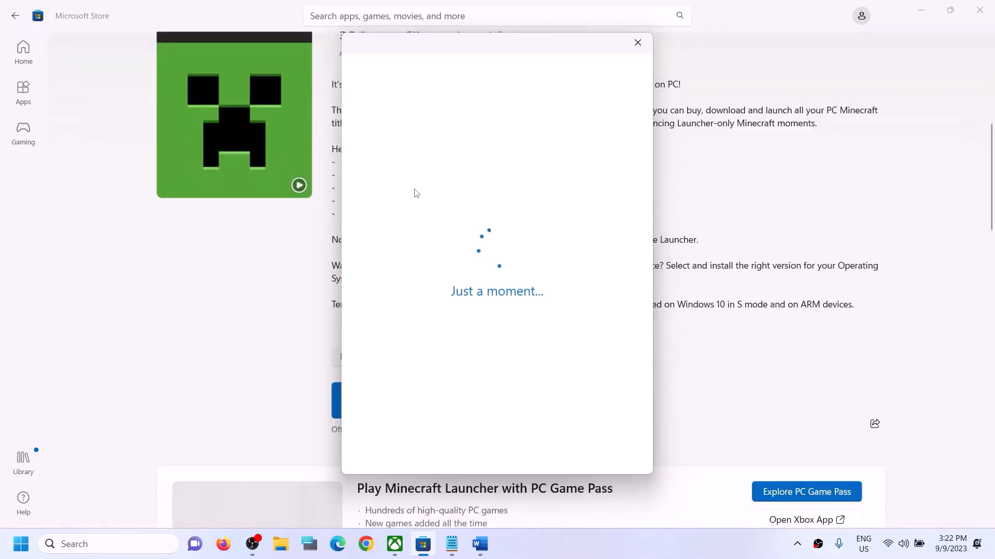
{"action": "type", "text": "1"}
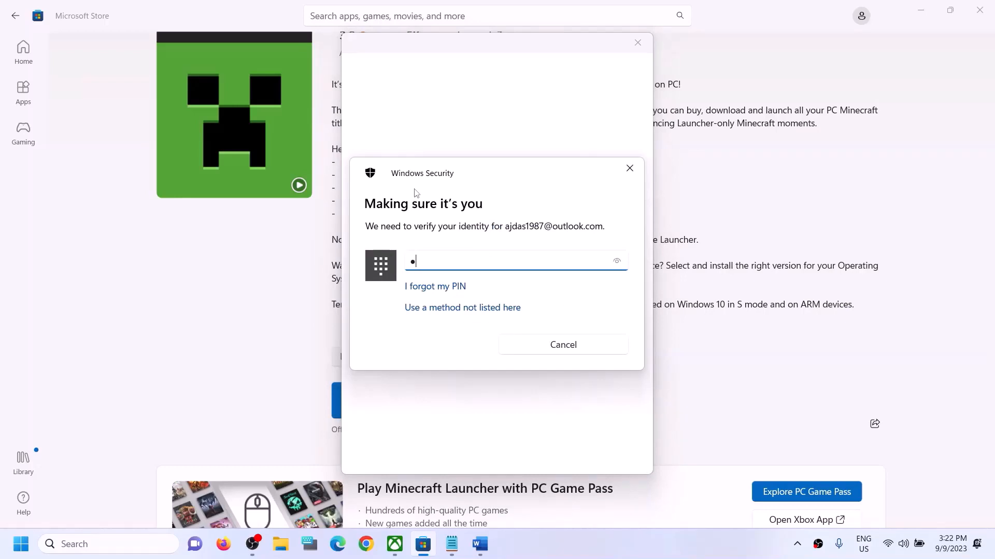
{"action": "type", "text": "111"}
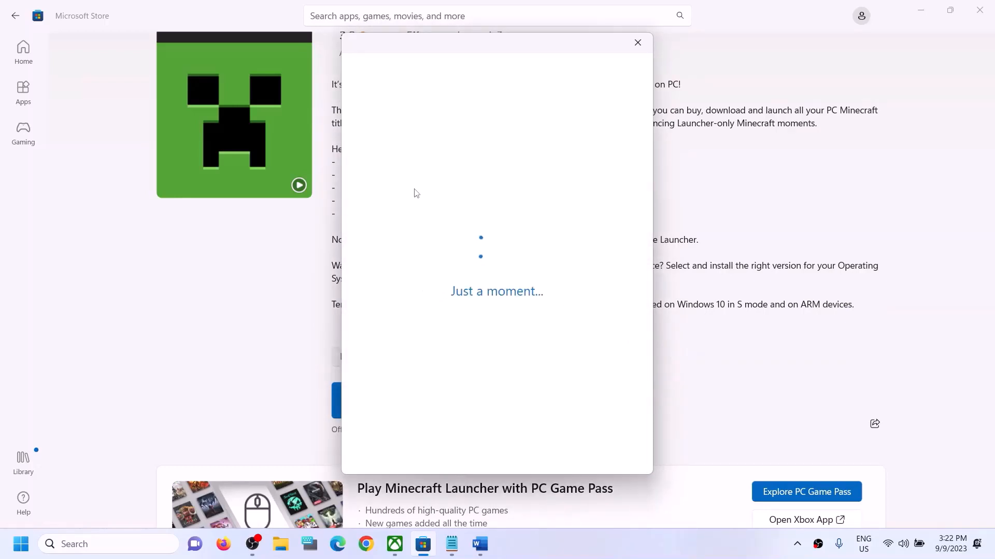
Step: Switch to the Xbox app and sign in with the same Outlook account instead of the suggested one
{"action": "left_click", "coordinate": [395, 543]}
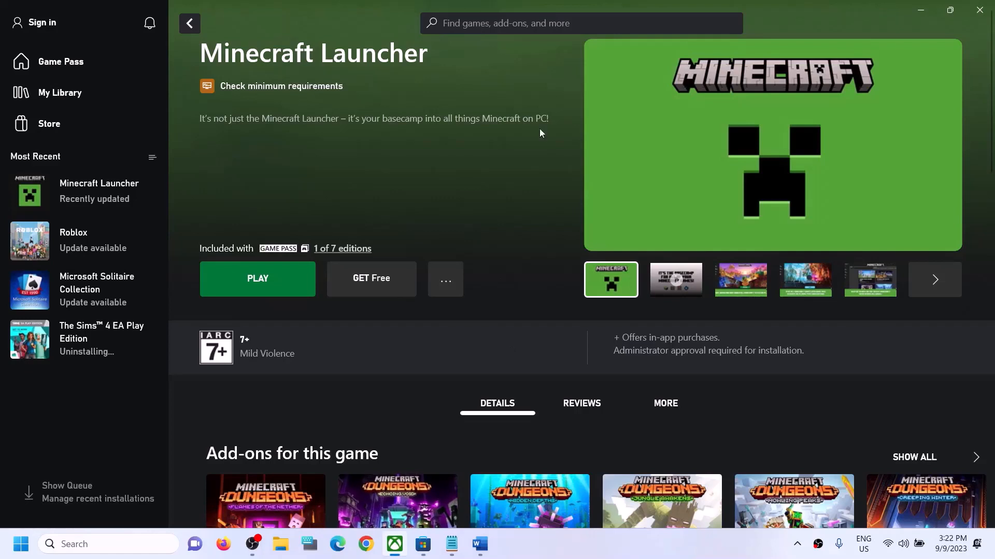
{"action": "left_click", "coordinate": [45, 29]}
{"action": "left_click", "coordinate": [54, 167]}
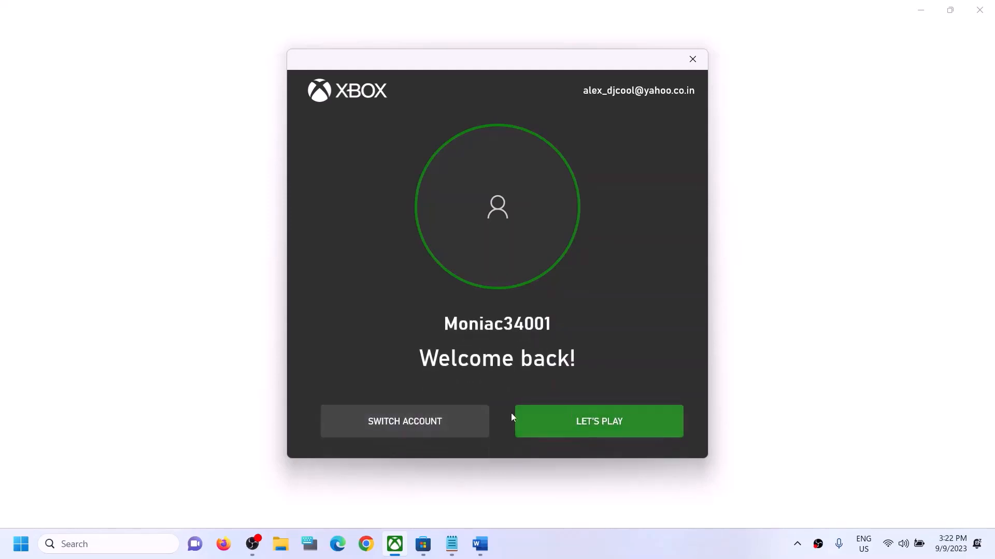
{"action": "left_click", "coordinate": [406, 434]}
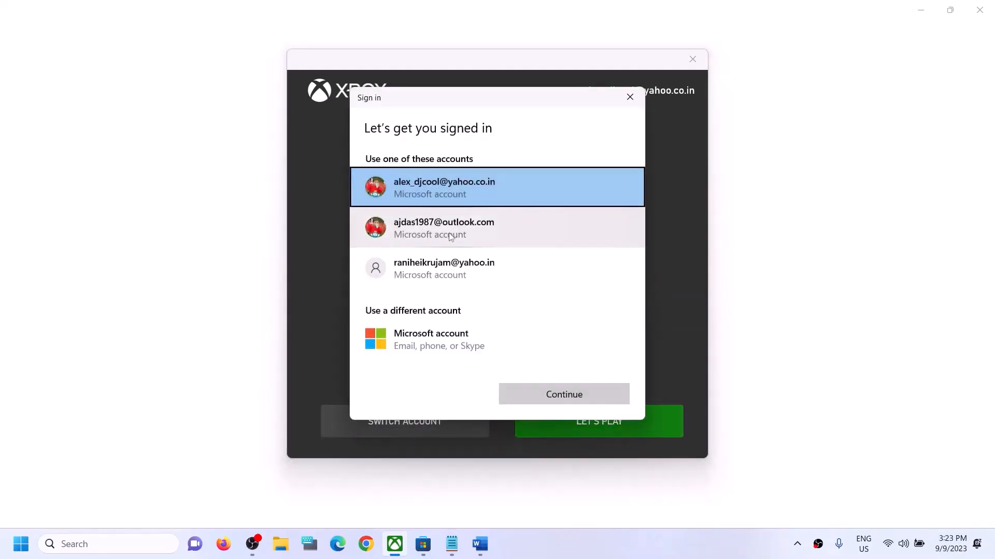
{"action": "left_click", "coordinate": [439, 234]}
{"action": "left_click", "coordinate": [583, 394]}
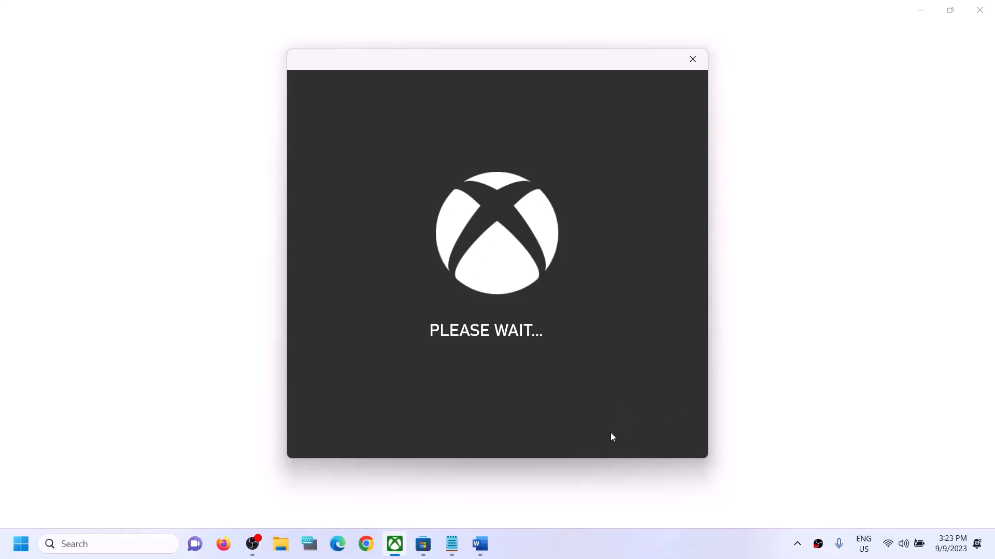
Step: Read Step 2 in the Fix Minecraft Launcher Word document, on installing from the Microsoft Store or Xbox App instead
{"action": "left_click", "coordinate": [481, 558]}
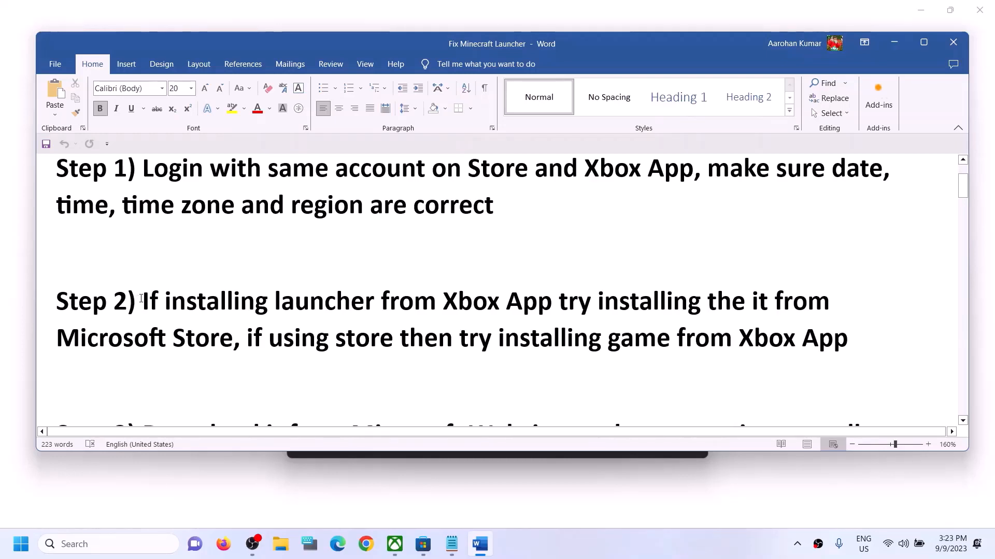
{"action": "left_click_drag", "start_coordinate": [141, 300], "coordinate": [210, 340]}
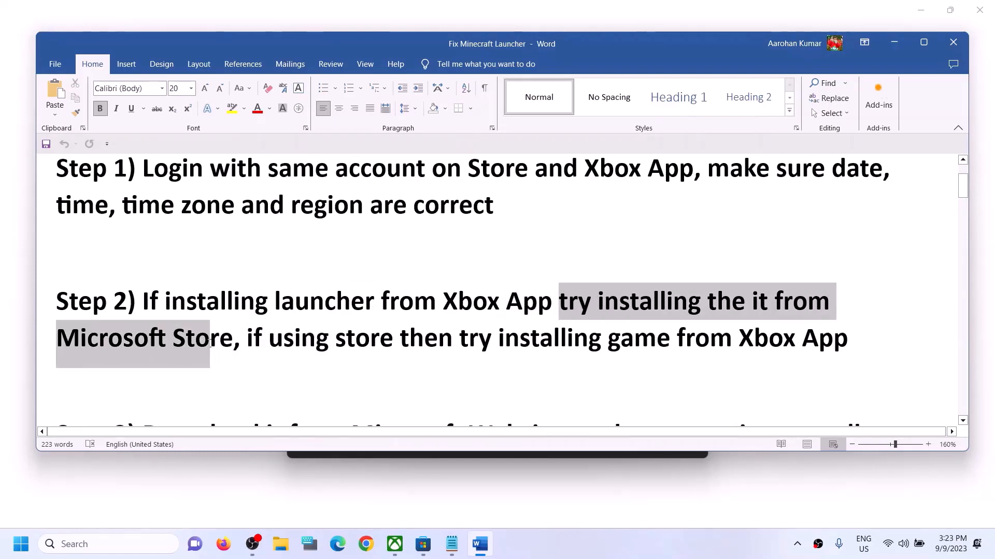
{"action": "left_click_drag", "start_coordinate": [295, 343], "coordinate": [334, 343]}
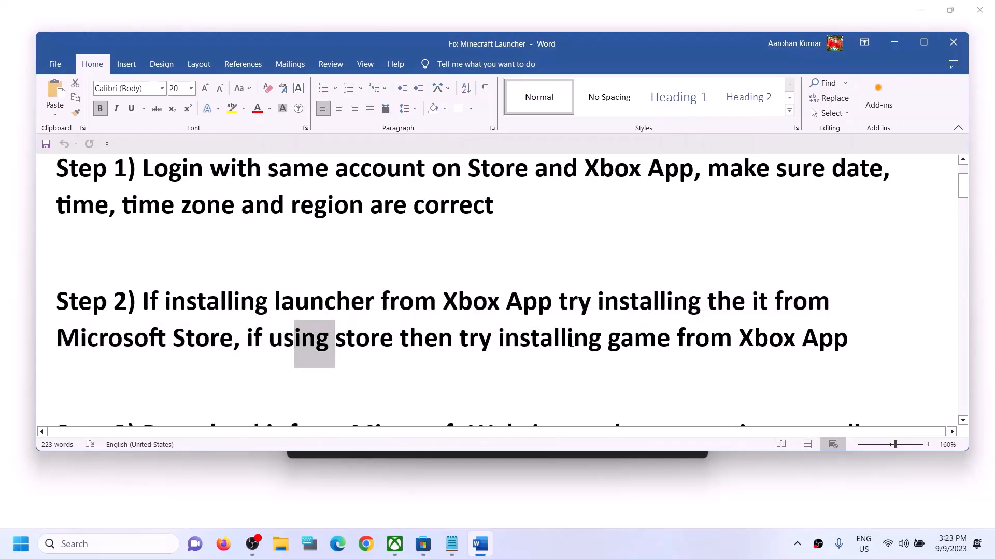
{"action": "left_click_drag", "start_coordinate": [572, 342], "coordinate": [849, 340]}
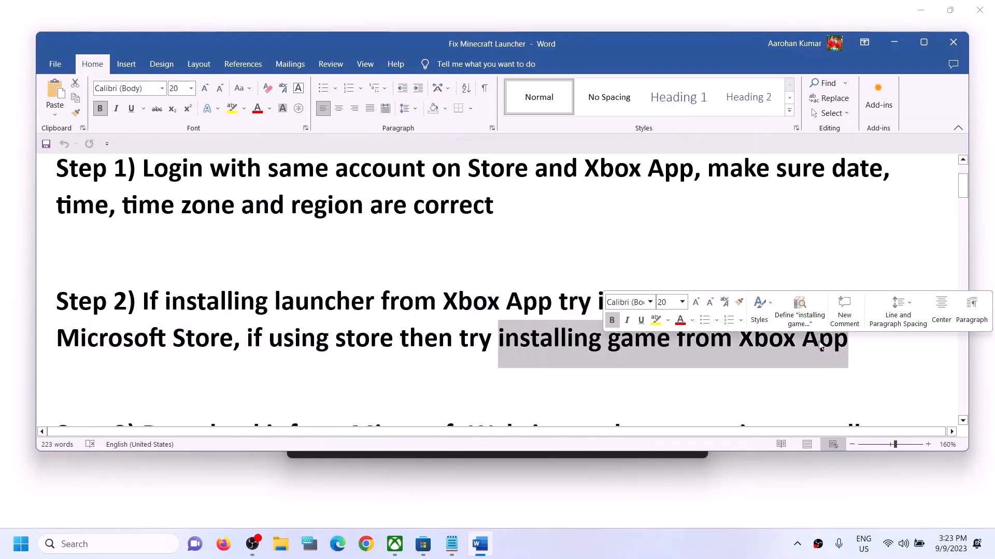
Step: Return to the Xbox app and complete the sign-in from its welcome screen
{"action": "left_click", "coordinate": [902, 45]}
{"action": "left_click", "coordinate": [603, 431]}
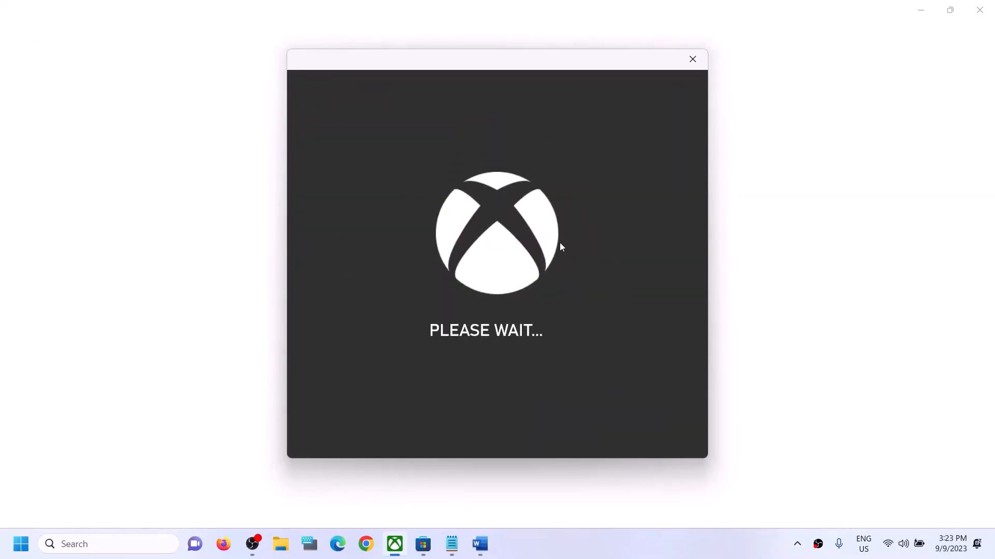
Step: Search the Microsoft Store for "minecraft l" and open the Minecraft Launcher product page to view its install section
{"action": "left_click", "coordinate": [423, 544]}
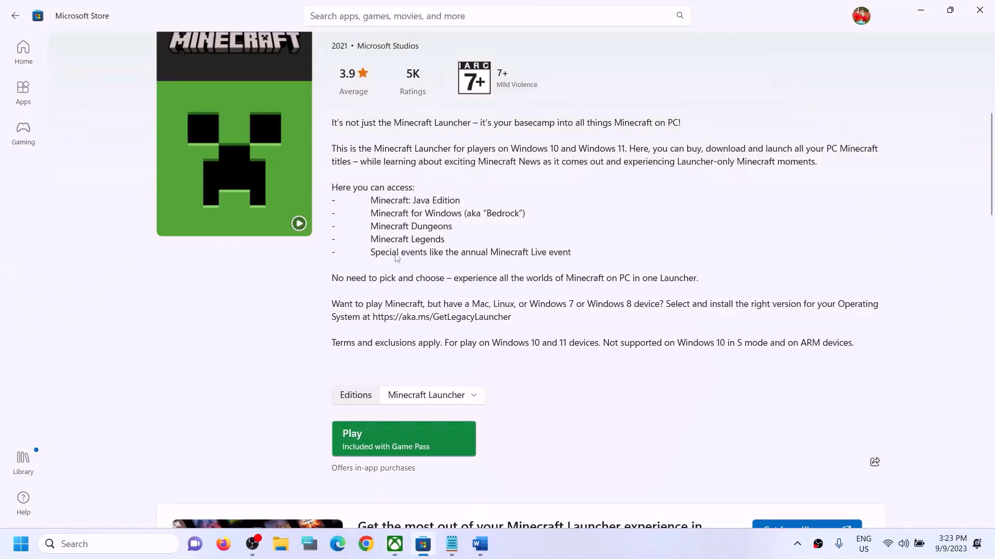
{"action": "scroll", "coordinate": [431, 318], "scroll_direction": "up", "scroll_amount": 2}
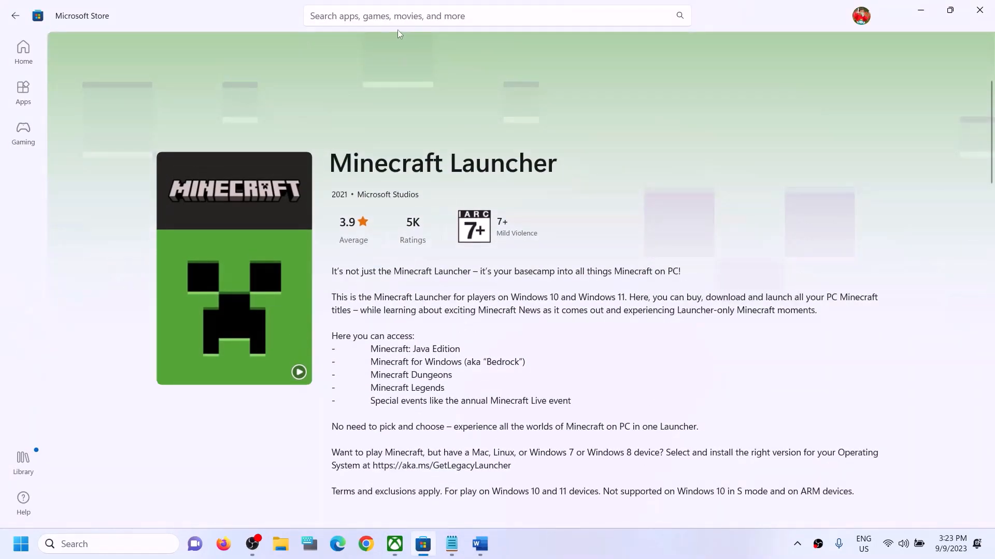
{"action": "left_click", "coordinate": [351, 14]}
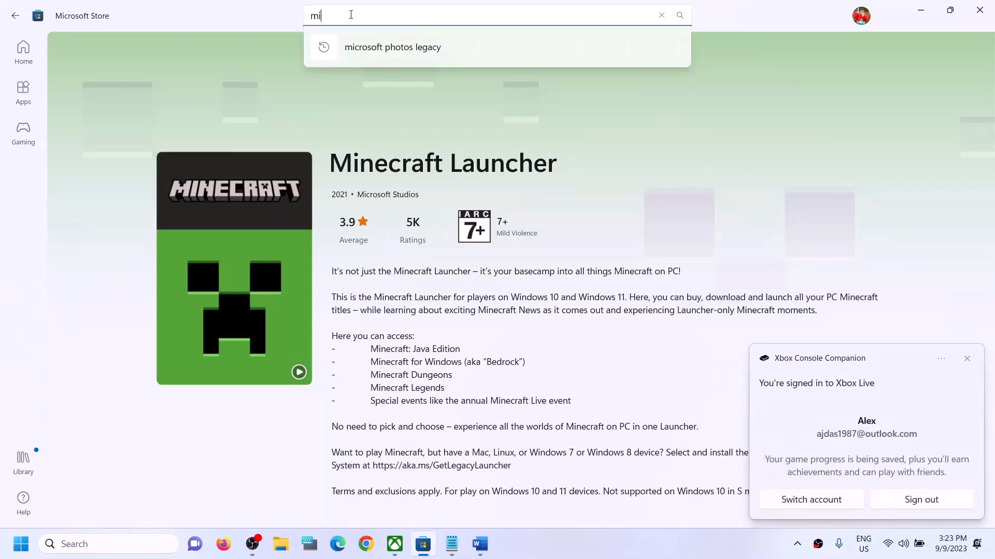
{"action": "type", "text": "minecraft l"}
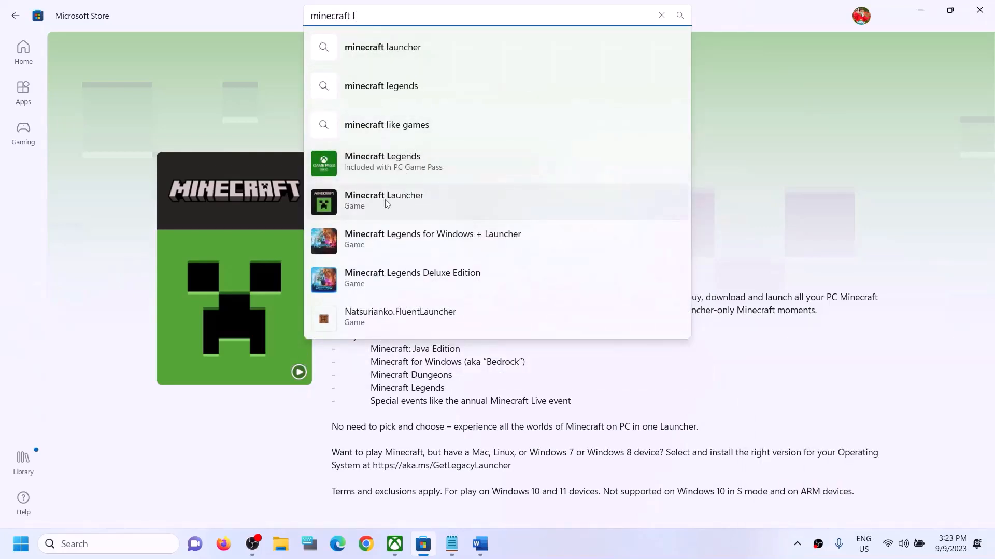
{"action": "left_click", "coordinate": [407, 200]}
{"action": "scroll", "coordinate": [561, 182], "scroll_direction": "down", "scroll_amount": 3}
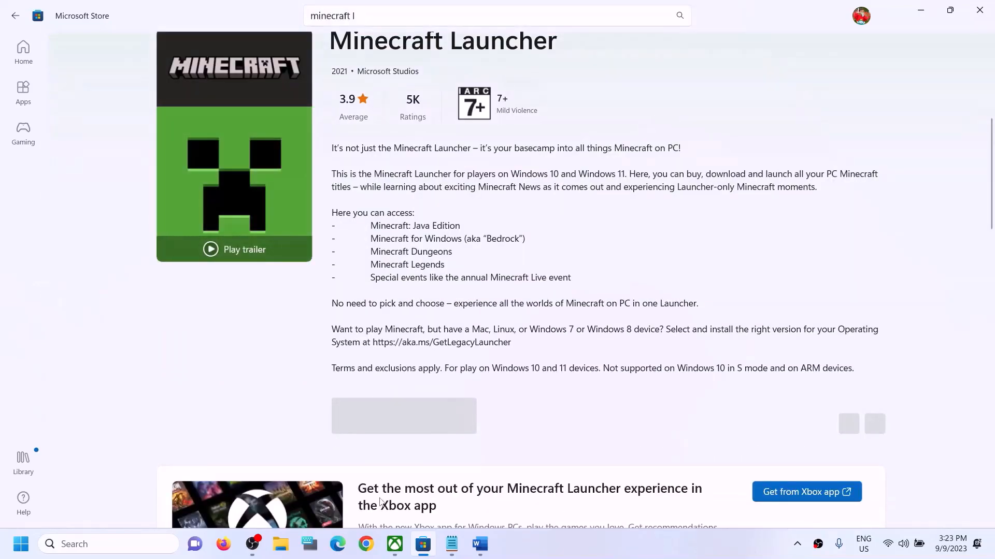
{"action": "scroll", "coordinate": [603, 391], "scroll_direction": "up", "scroll_amount": 5}
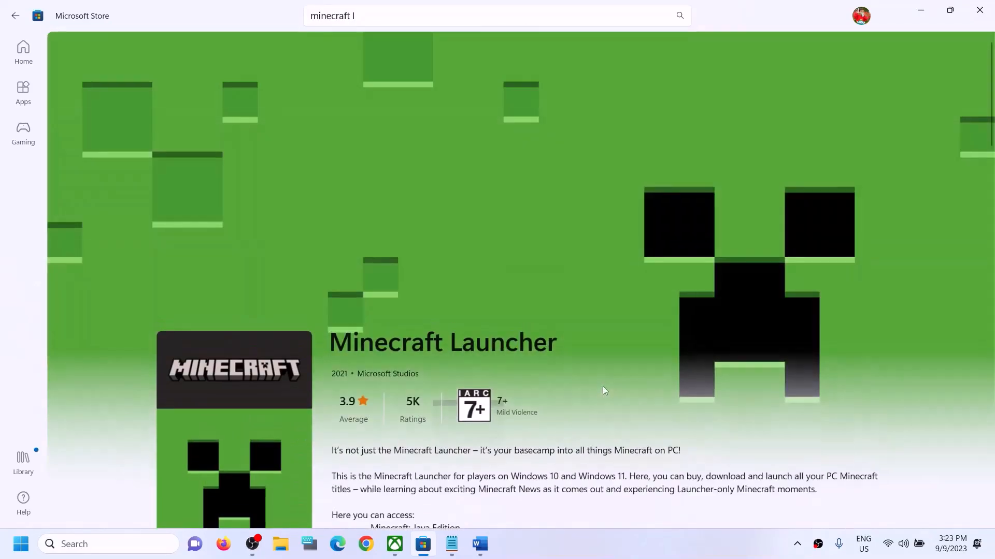
{"action": "scroll", "coordinate": [602, 391], "scroll_direction": "down", "scroll_amount": 4}
{"action": "scroll", "coordinate": [557, 381], "scroll_direction": "up", "scroll_amount": 1}
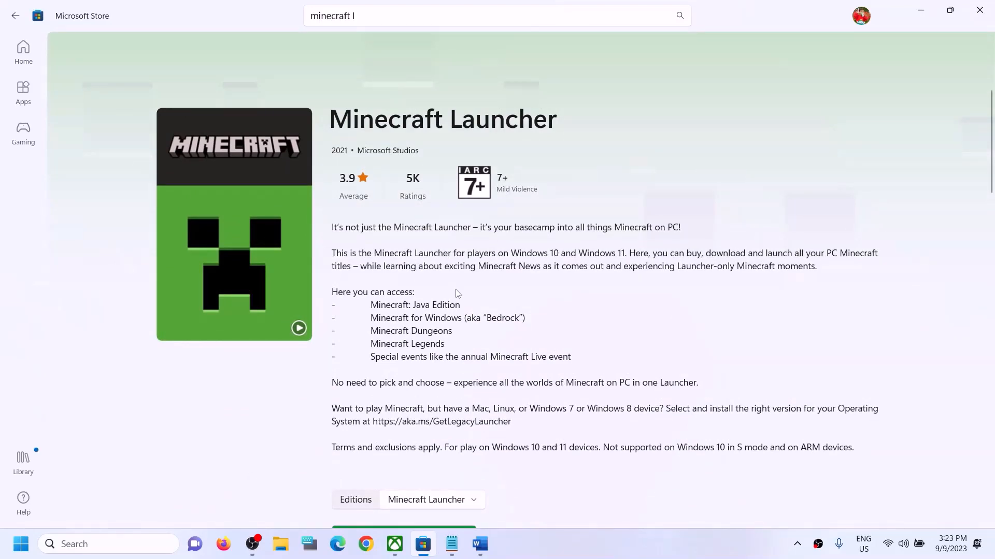
Step: Compare the Minecraft Launcher page in the Xbox app with the one in the Microsoft Store
{"action": "mouse_move", "coordinate": [396, 545]}
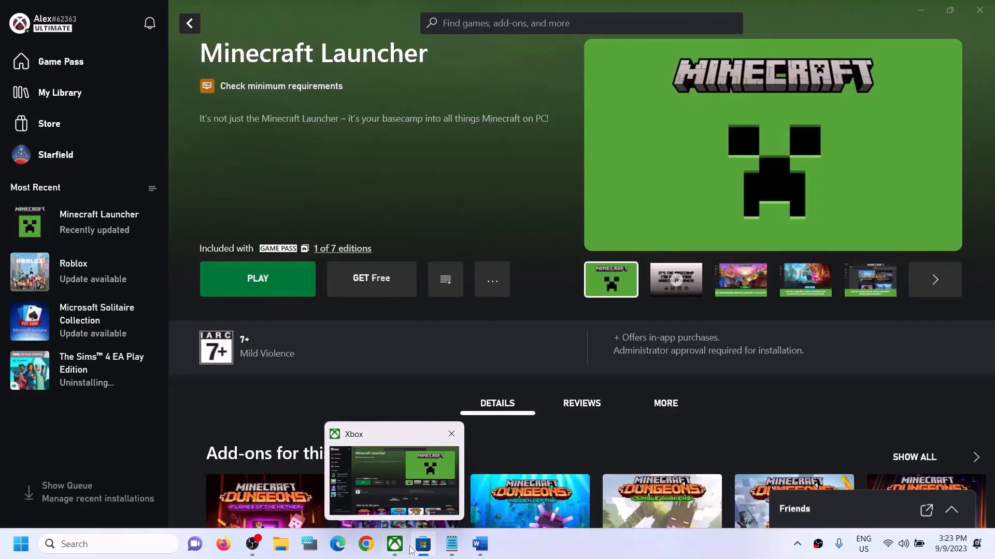
{"action": "left_click", "coordinate": [398, 493]}
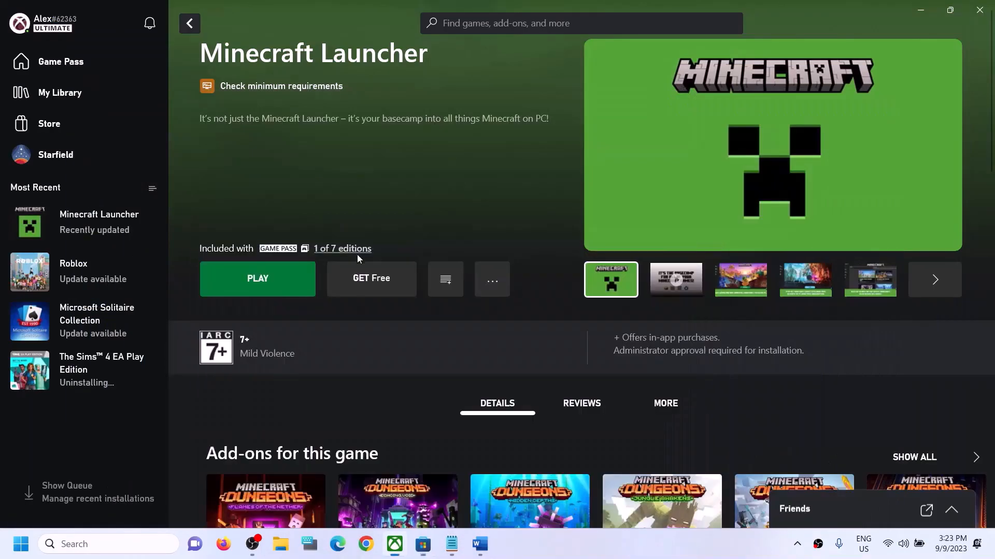
{"action": "left_click", "coordinate": [423, 544]}
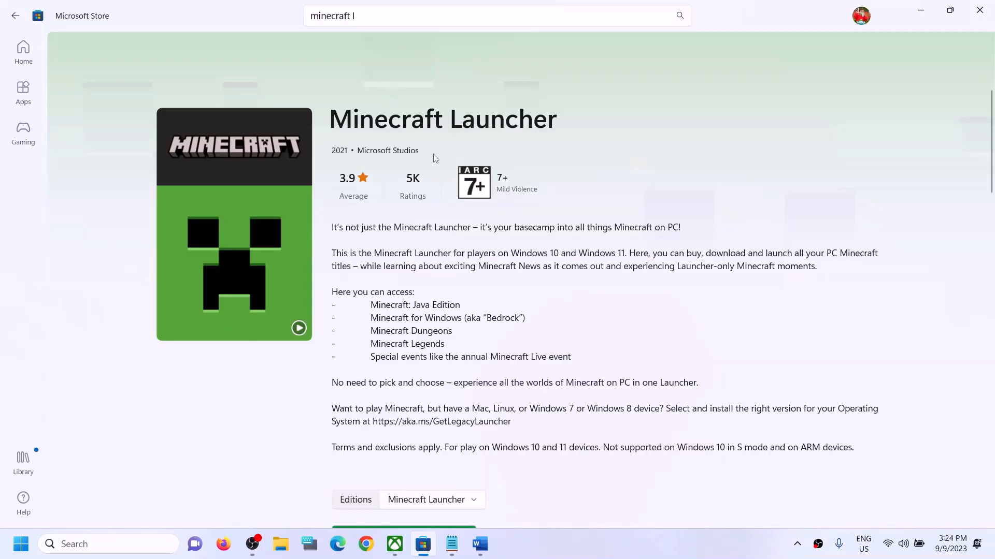
{"action": "left_click", "coordinate": [393, 550]}
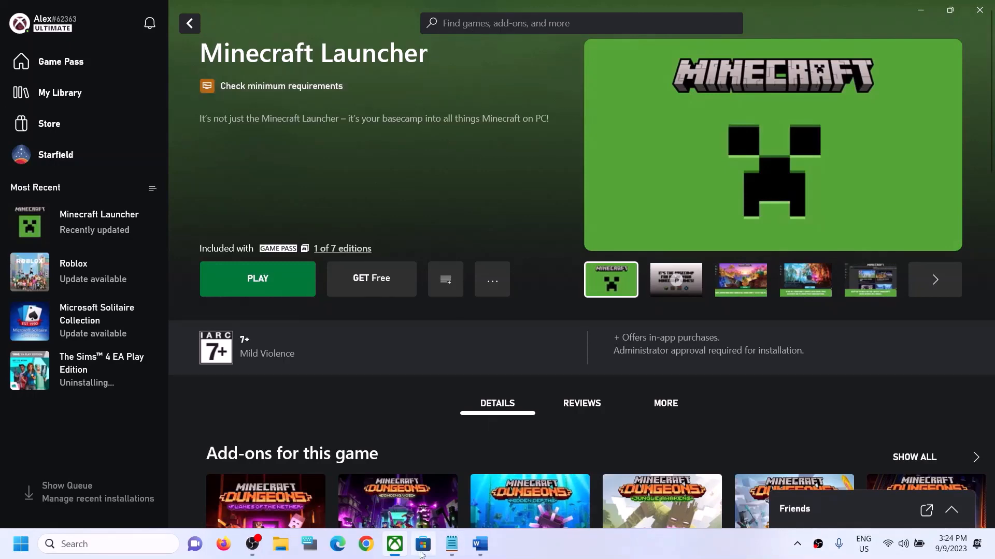
{"action": "left_click", "coordinate": [480, 545]}
{"action": "scroll", "coordinate": [367, 294], "scroll_direction": "down", "scroll_amount": 3}
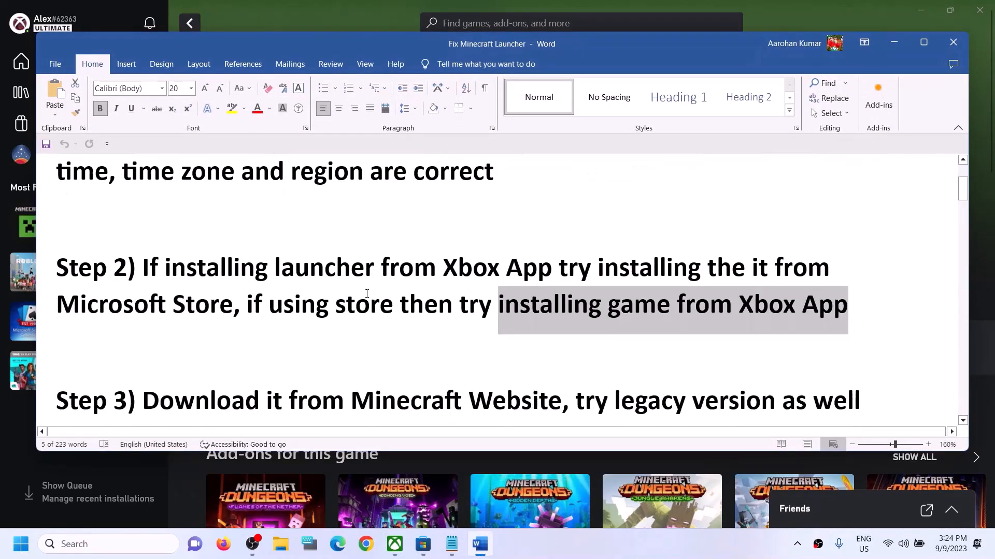
{"action": "scroll", "coordinate": [367, 293], "scroll_direction": "down", "scroll_amount": 1}
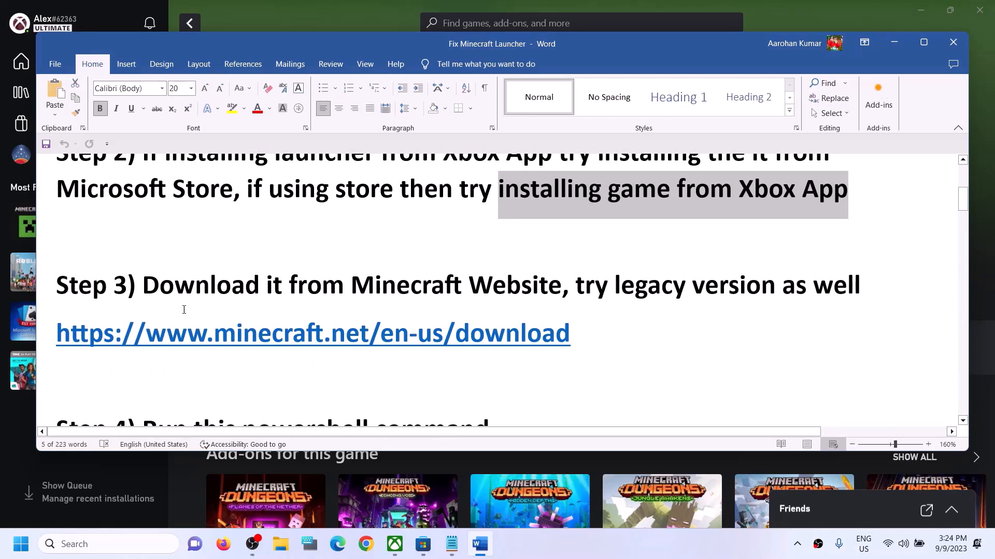
{"action": "left_click_drag", "start_coordinate": [152, 295], "coordinate": [561, 293]}
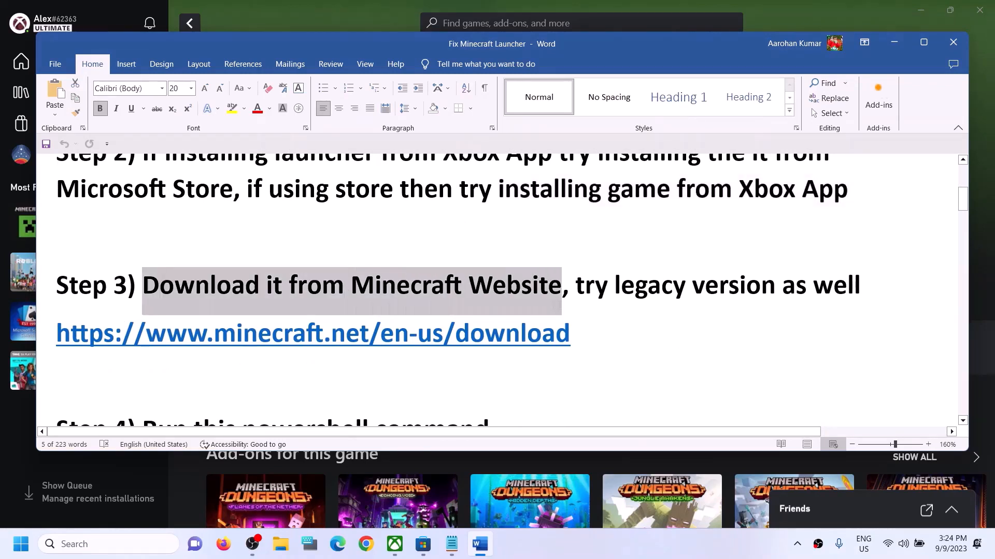
{"action": "left_click", "coordinate": [617, 334]}
{"action": "triple_click", "coordinate": [486, 338]}
{"action": "key", "text": "ctrl+c"}
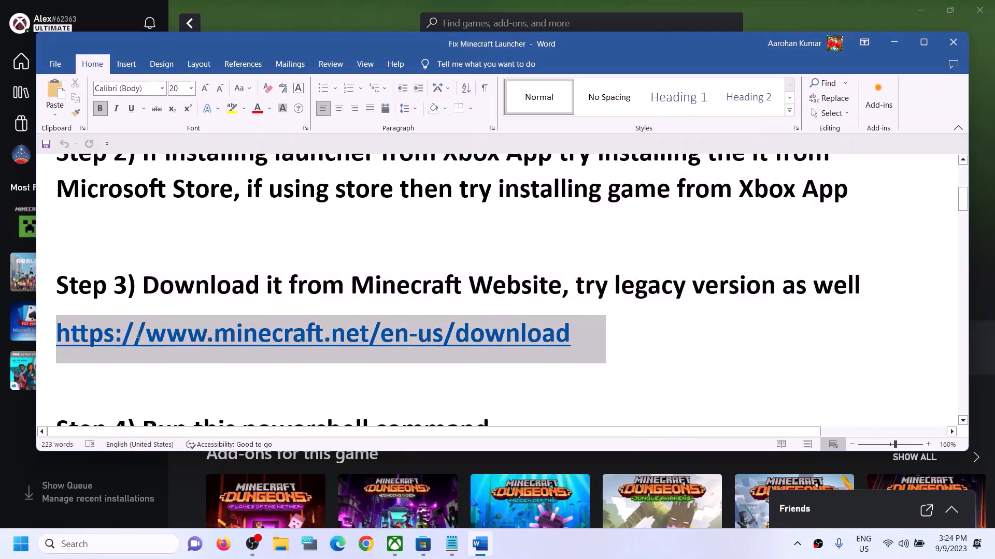
Step: Switch to Chrome, open the copied minecraft.net/en-us/download link, and download the launcher for Windows 10/11
{"action": "left_click", "coordinate": [365, 545]}
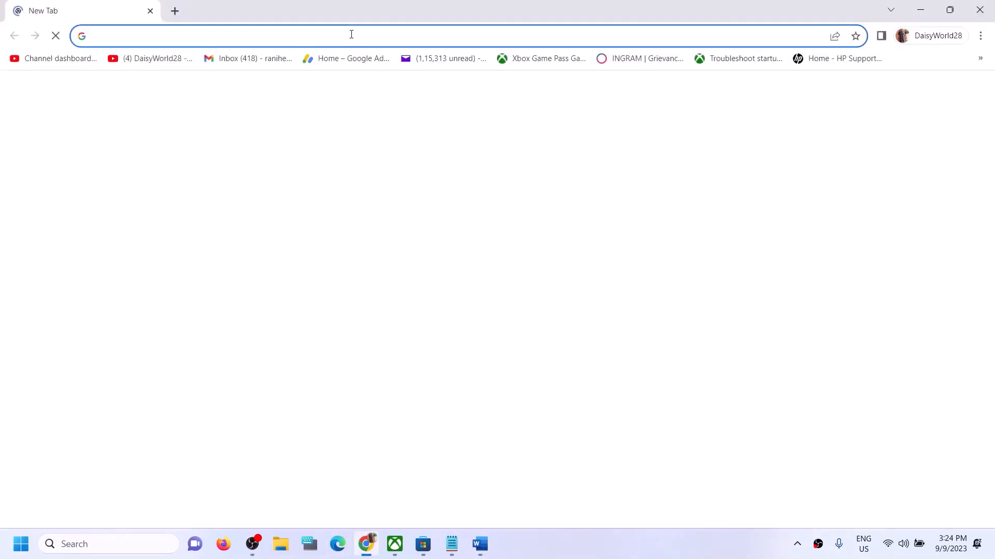
{"action": "key", "text": "ctrl+v"}
{"action": "key", "text": "Return"}
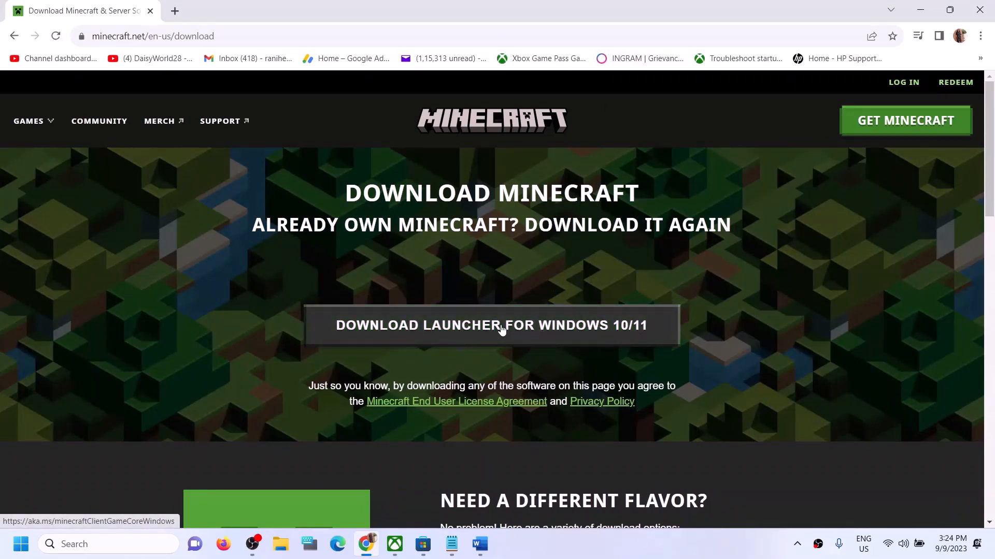
{"action": "left_click", "coordinate": [468, 335]}
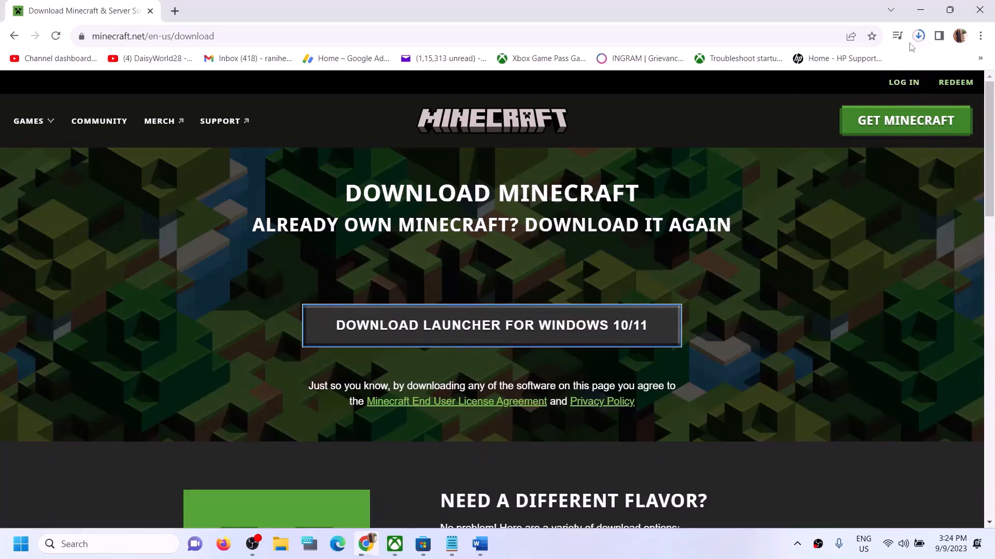
{"action": "left_click", "coordinate": [920, 38]}
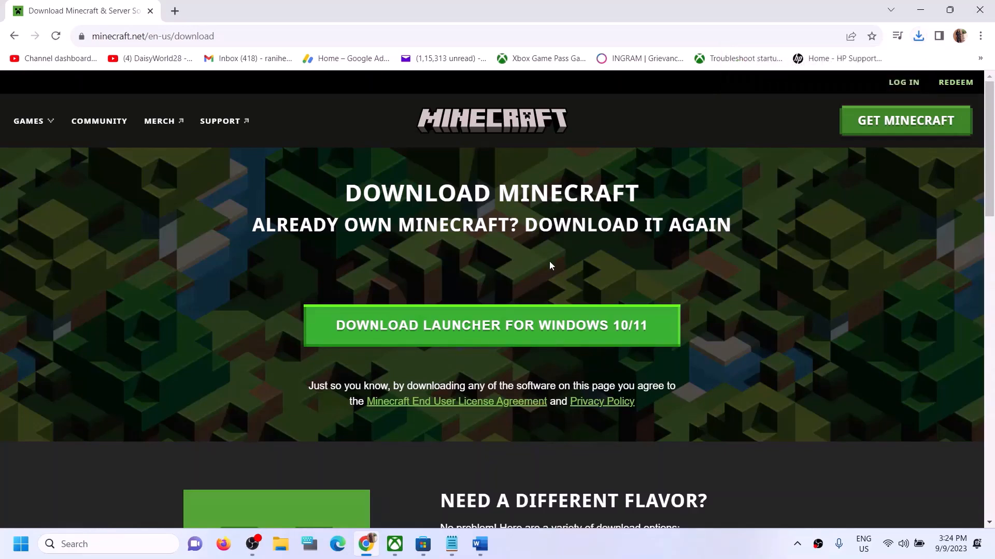
Step: Download the Windows Legacy Launcher from the alternative download options and check it in the recent downloads
{"action": "scroll", "coordinate": [551, 263], "scroll_direction": "down", "scroll_amount": 4}
{"action": "scroll", "coordinate": [552, 269], "scroll_direction": "down", "scroll_amount": 1}
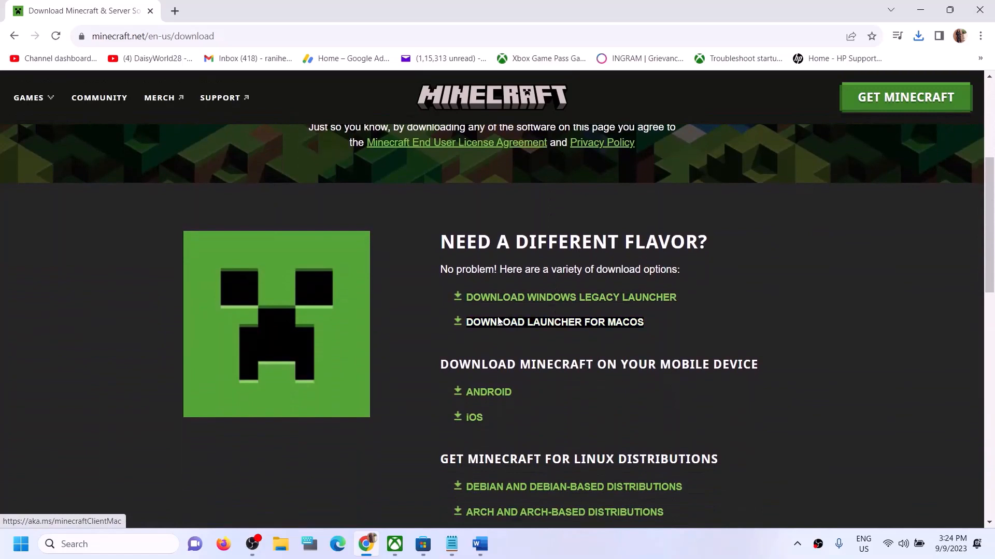
{"action": "left_click", "coordinate": [589, 301]}
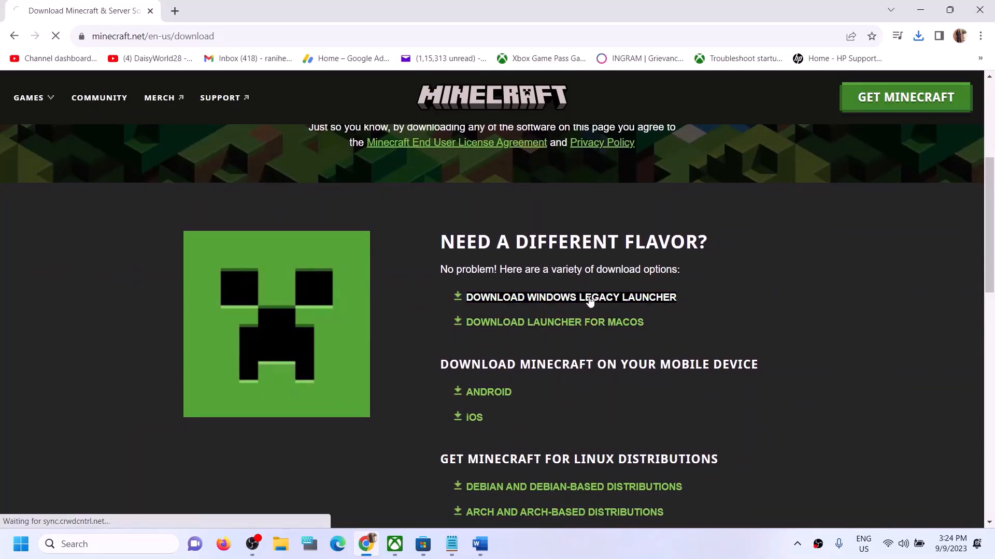
{"action": "left_click", "coordinate": [919, 38]}
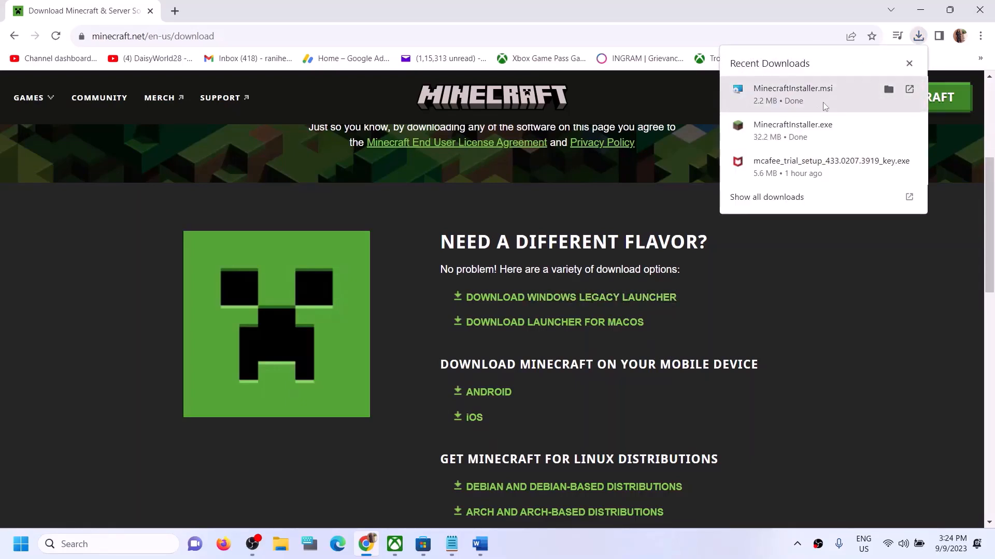
{"action": "left_click", "coordinate": [804, 319]}
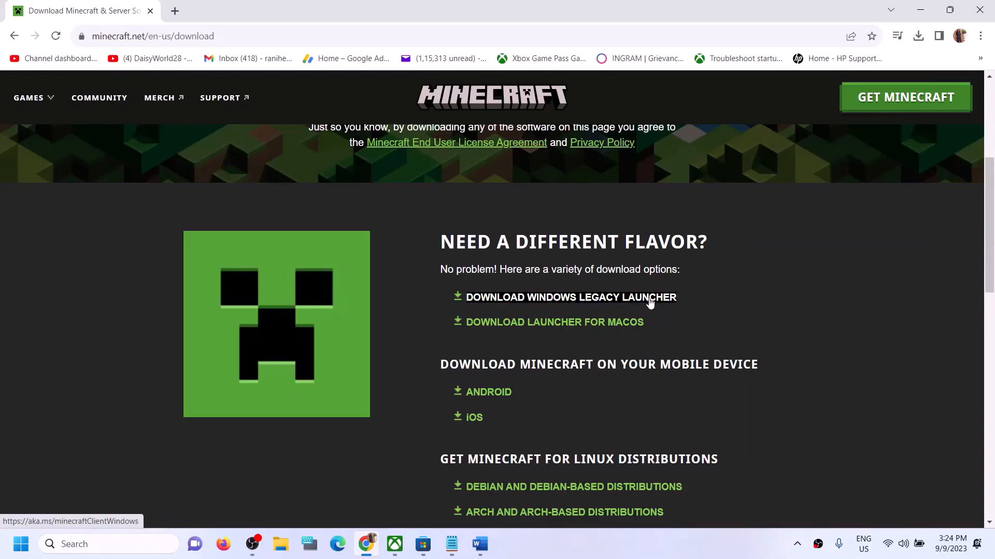
Step: Switch to Word and copy Step 4's command: Get-AppxPackage -AllUsers| Foreach {Add-AppxPackage -DisableDevelopmentMode -Register “$($_.InstallLocation)\AppXManifest.xml”}
{"action": "left_click", "coordinate": [480, 543]}
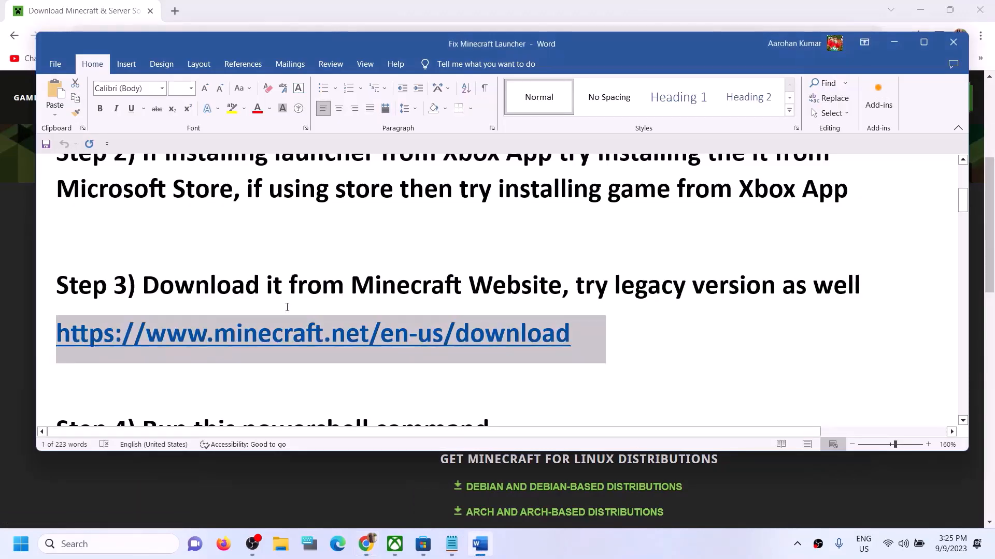
{"action": "scroll", "coordinate": [287, 307], "scroll_direction": "down", "scroll_amount": 5}
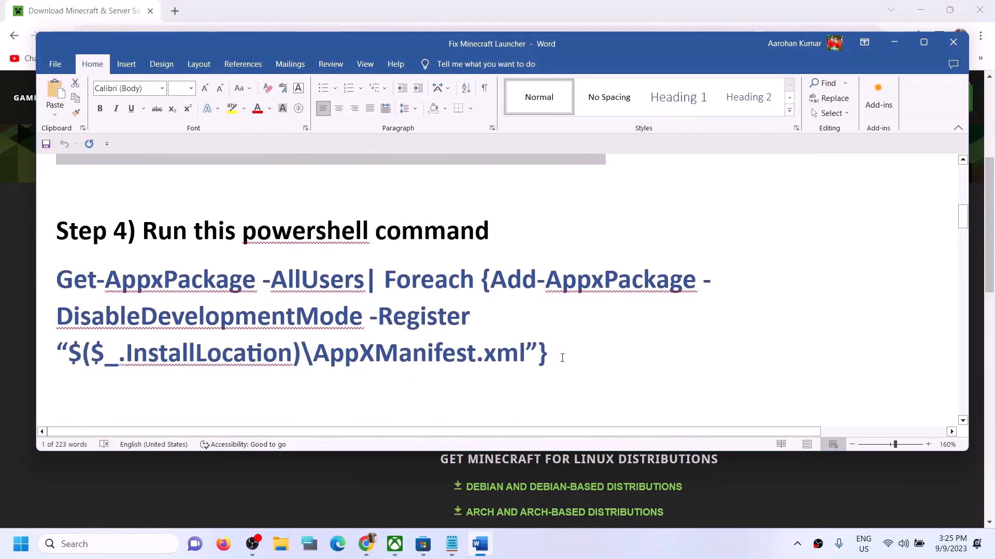
{"action": "left_click_drag", "start_coordinate": [562, 358], "coordinate": [57, 282]}
{"action": "right_click", "coordinate": [99, 296]}
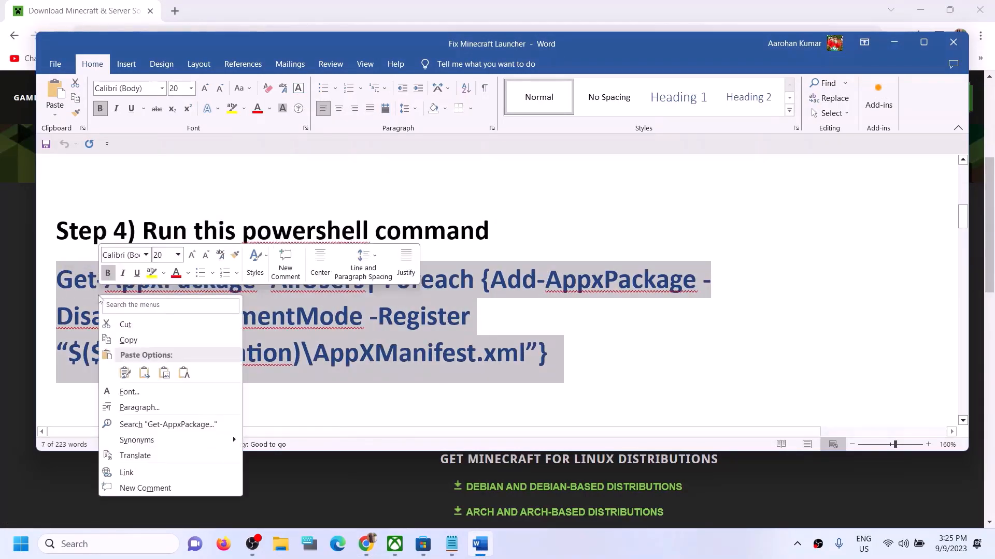
{"action": "left_click", "coordinate": [146, 337]}
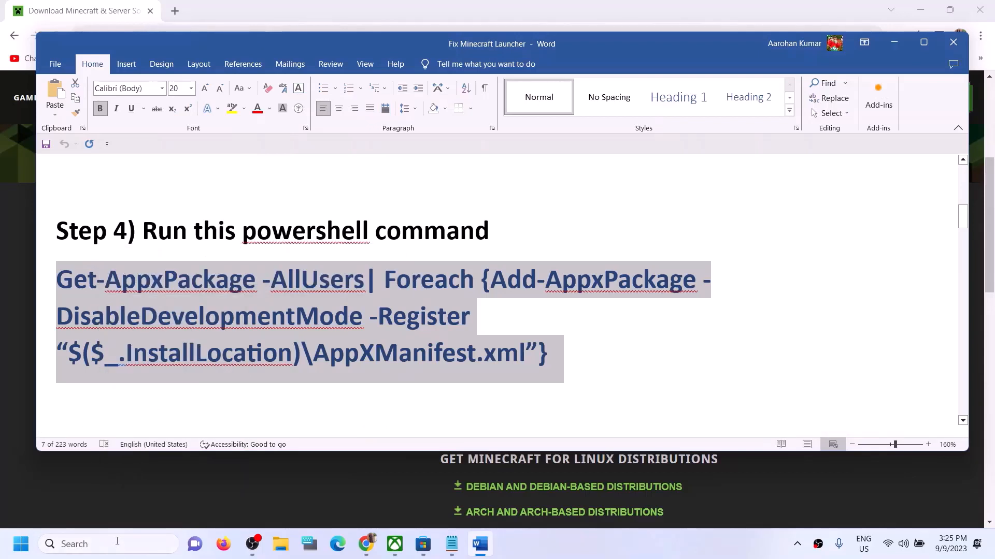
Step: Open Windows PowerShell as administrator and run the copied Get-AppxPackage command that re-registers the apps for all users
{"action": "left_click", "coordinate": [117, 542]}
{"action": "type", "text": "pow"}
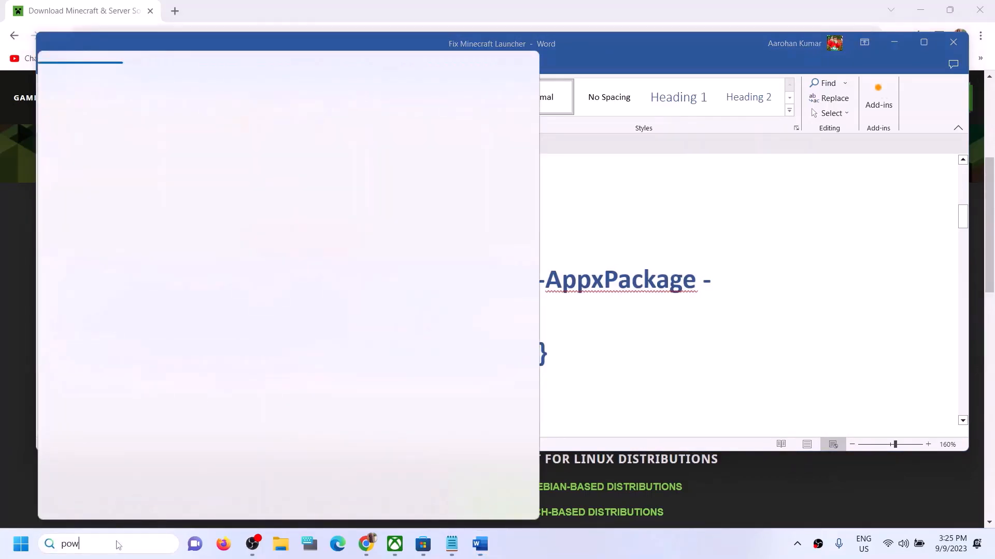
{"action": "type", "text": "ershell"}
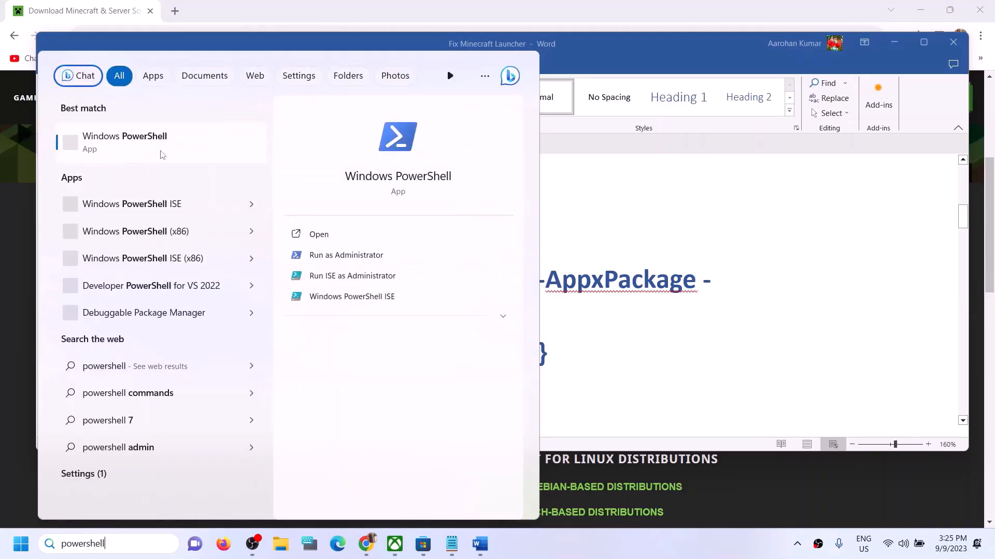
{"action": "right_click", "coordinate": [173, 151]}
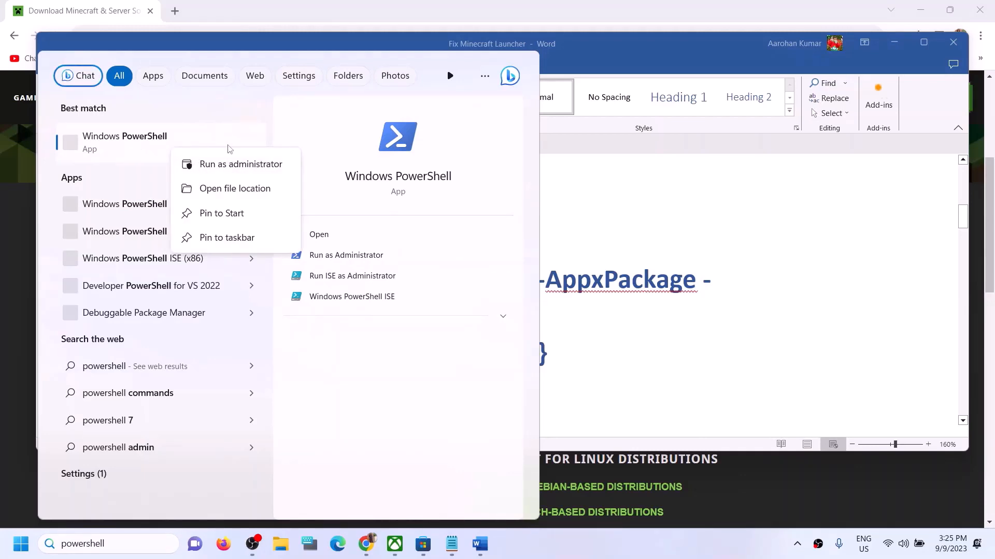
{"action": "left_click", "coordinate": [231, 165]}
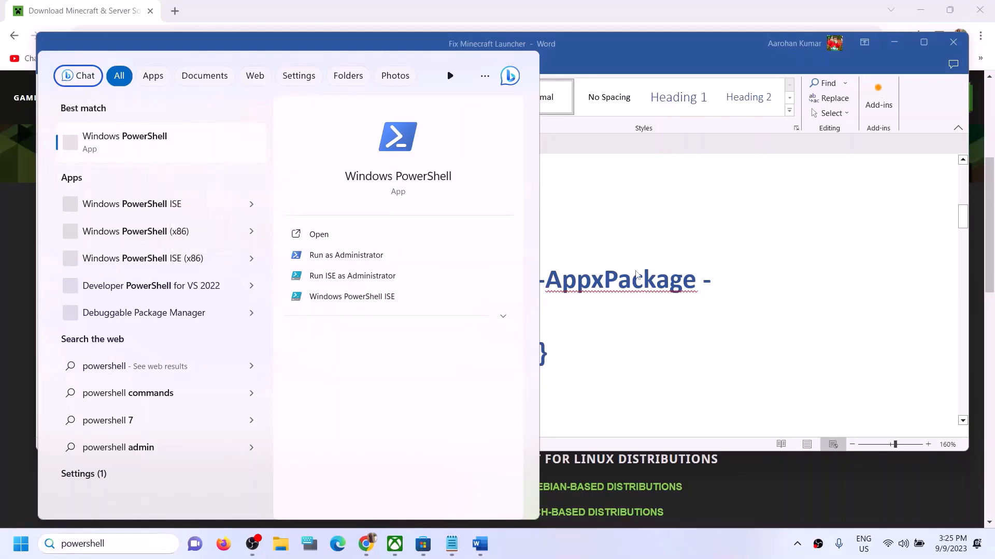
{"action": "left_click", "coordinate": [440, 377]}
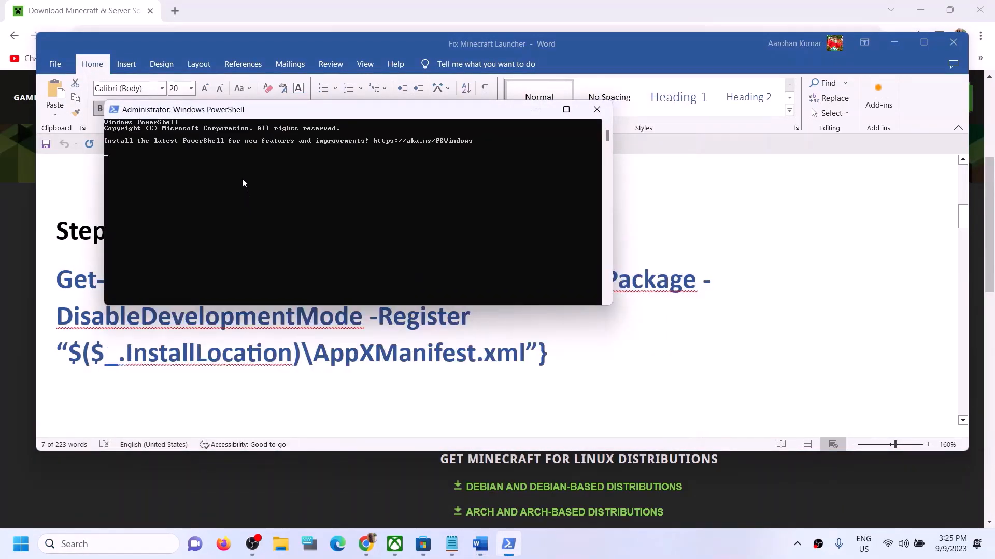
{"action": "right_click", "coordinate": [219, 169]}
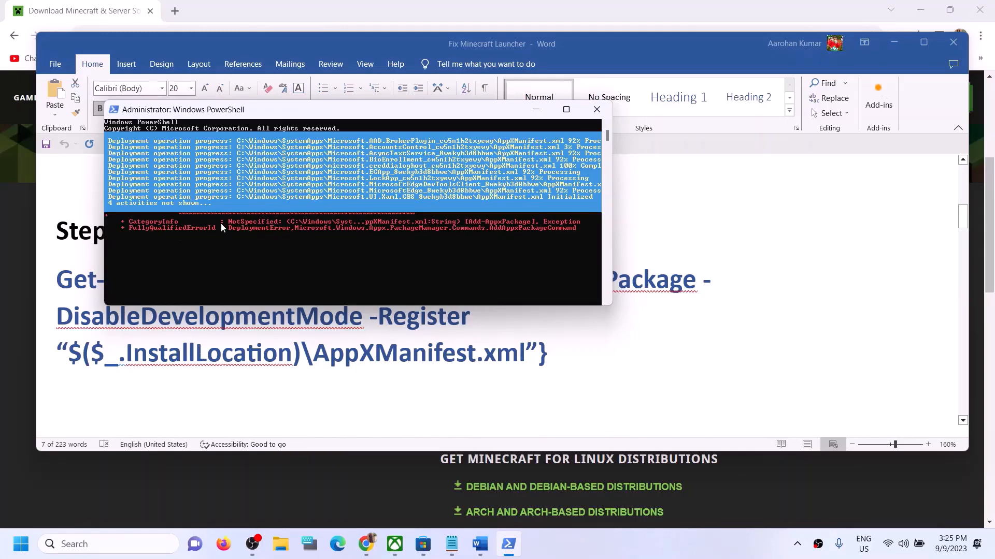
Step: Look up the Restart choice among the computer's power options without restarting, and return to the Word document
{"action": "left_click", "coordinate": [16, 548]}
{"action": "left_click", "coordinate": [378, 500]}
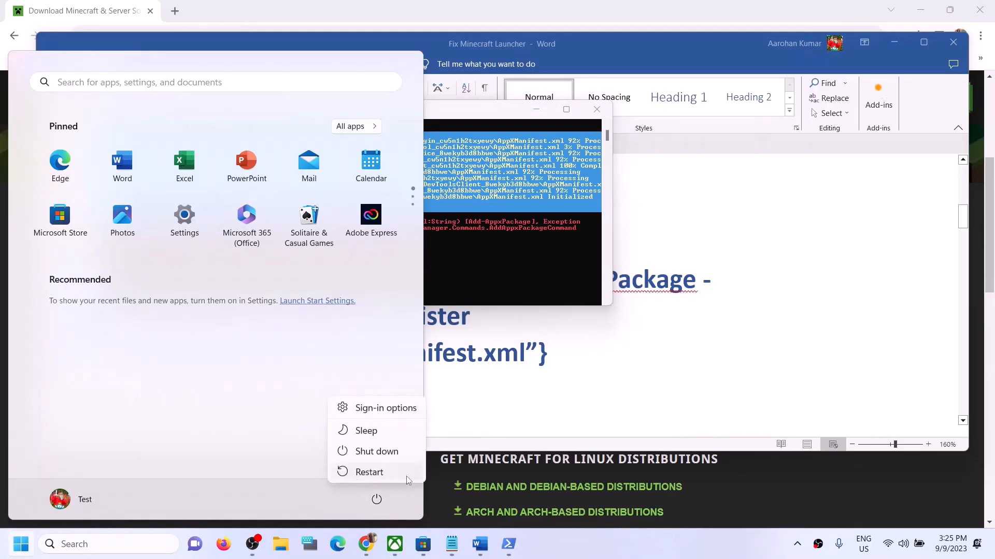
{"action": "left_click", "coordinate": [701, 344]}
{"action": "left_click", "coordinate": [685, 352]}
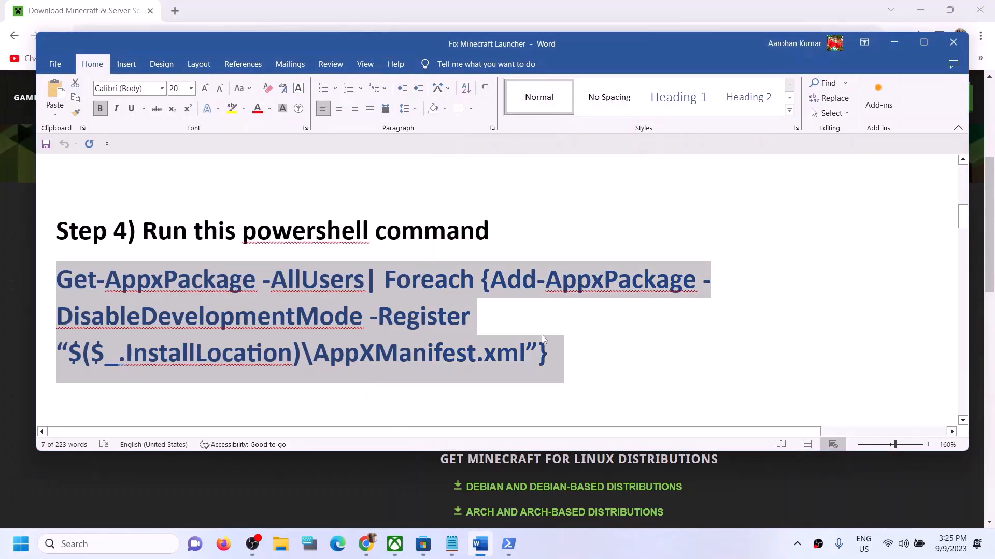
Step: Reduce the font size of the Microsoft Store cache path under Step 5 to 14 so it fits the page
{"action": "scroll", "coordinate": [388, 328], "scroll_direction": "down", "scroll_amount": 5}
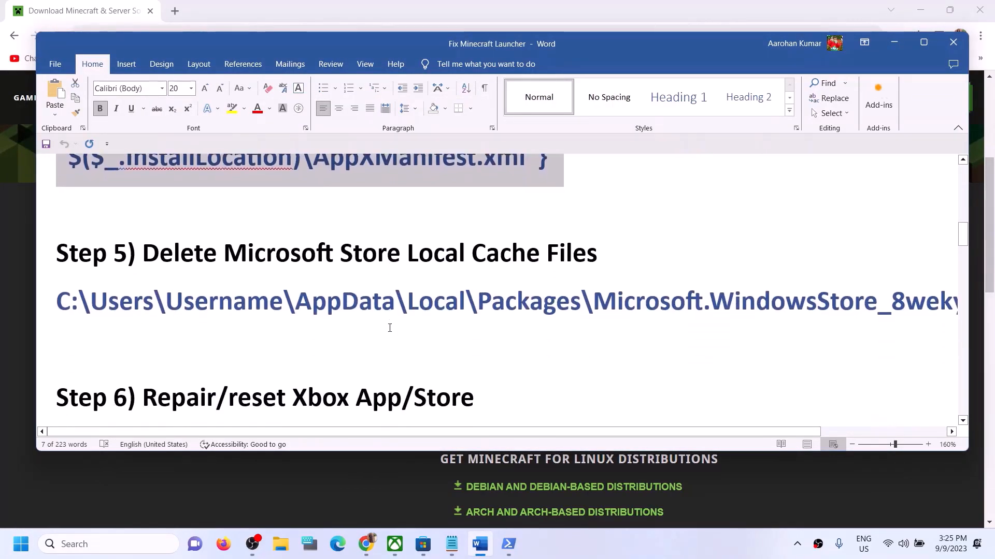
{"action": "scroll", "coordinate": [389, 329], "scroll_direction": "up", "scroll_amount": 1}
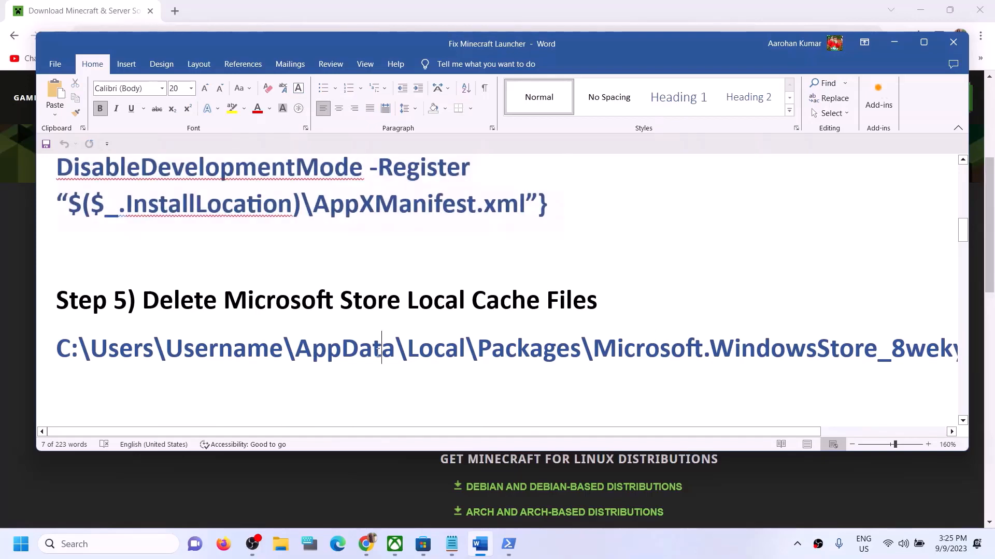
{"action": "triple_click", "coordinate": [378, 350]}
{"action": "left_click", "coordinate": [192, 87]}
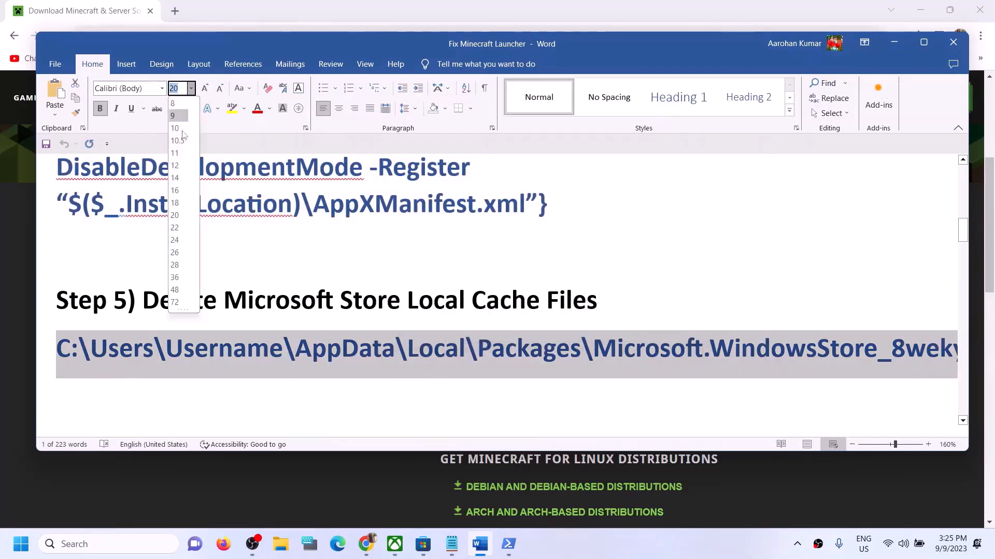
{"action": "left_click", "coordinate": [177, 178]}
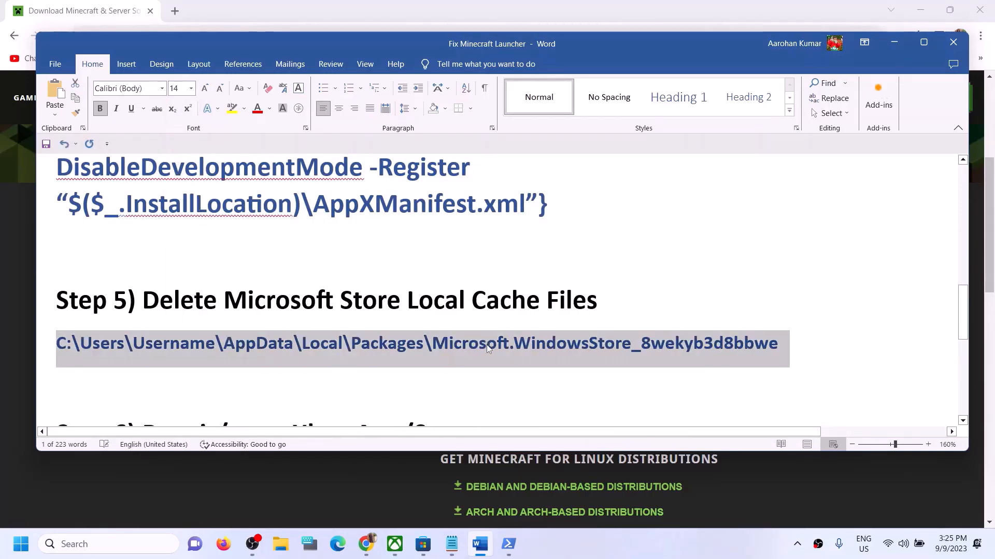
{"action": "left_click", "coordinate": [487, 344]}
Step: Switch to File Explorer and open the Test user folder at C:\Users\Test
{"action": "left_click", "coordinate": [288, 548]}
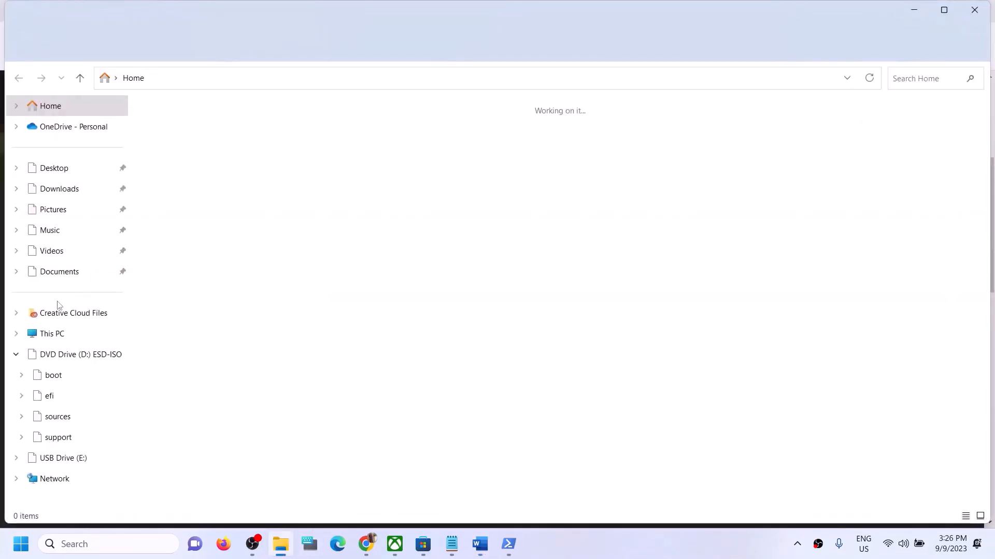
{"action": "left_click", "coordinate": [49, 333]}
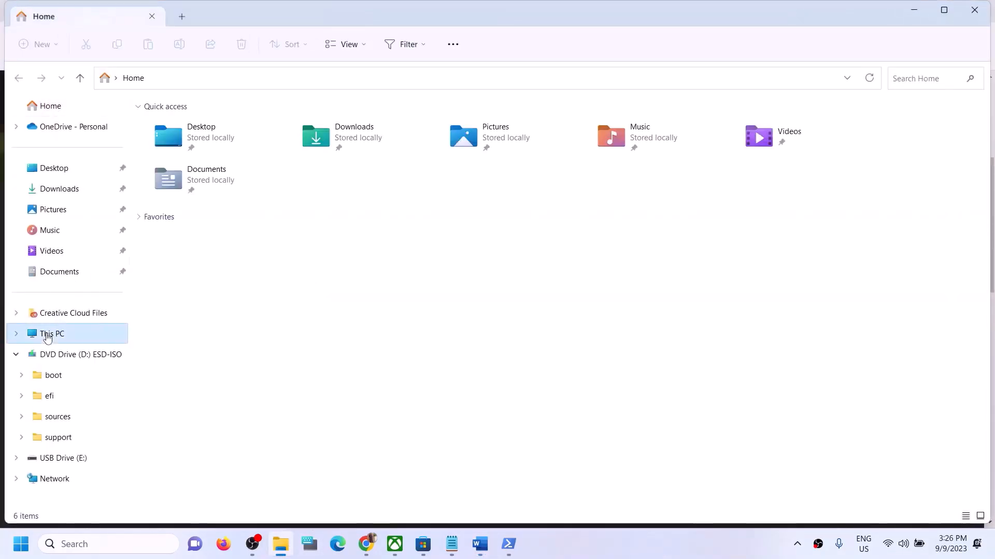
{"action": "double_click", "coordinate": [225, 220]}
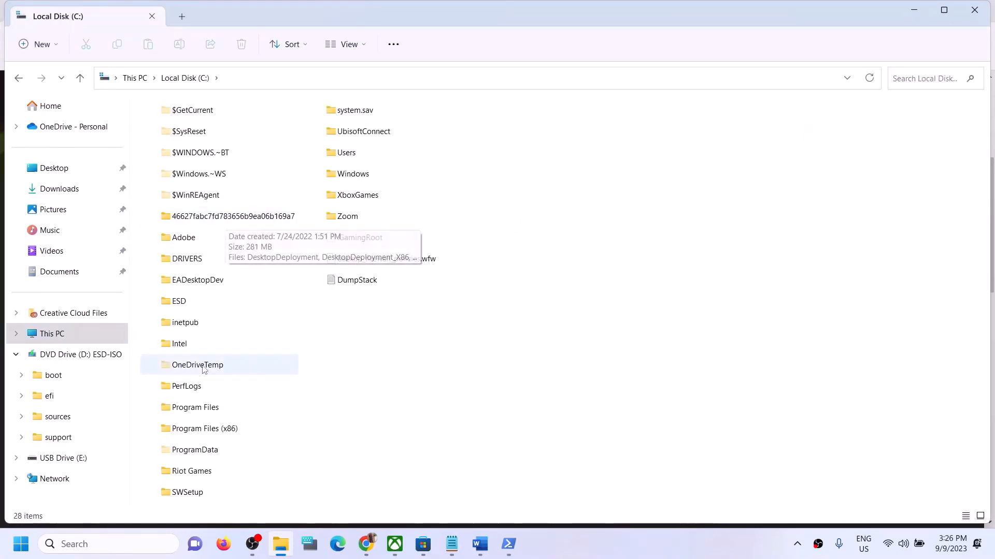
{"action": "left_click", "coordinate": [377, 156]}
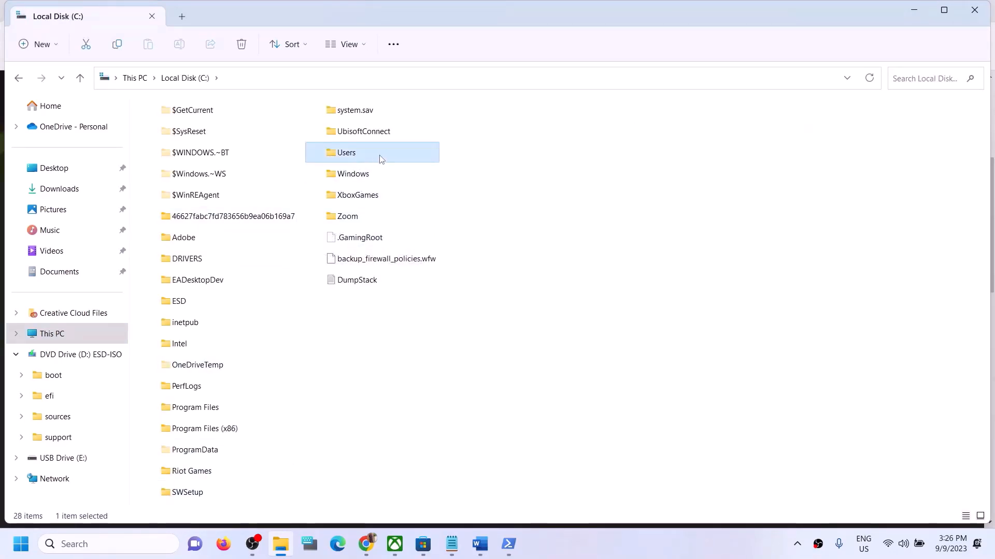
{"action": "double_click", "coordinate": [377, 158]}
{"action": "left_click", "coordinate": [199, 174]}
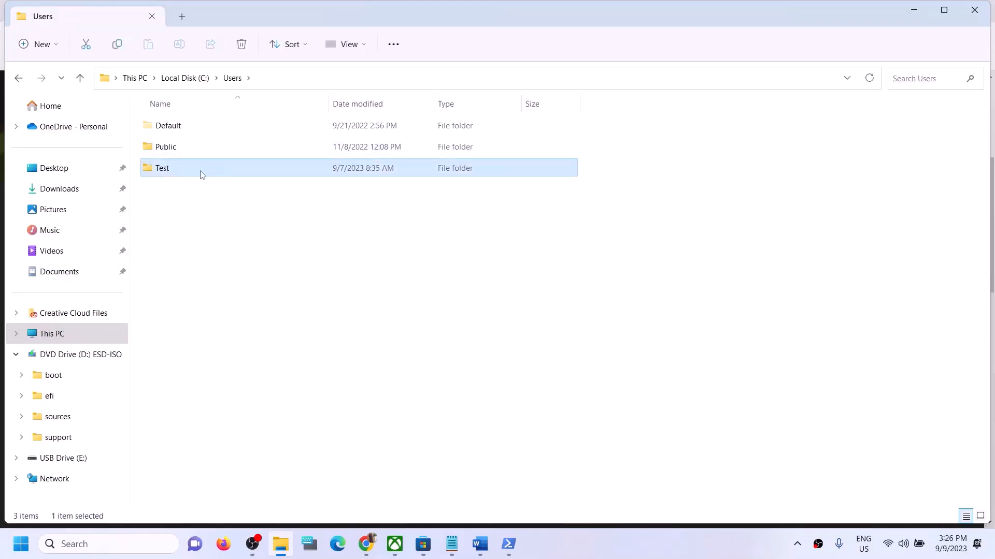
{"action": "double_click", "coordinate": [200, 173]}
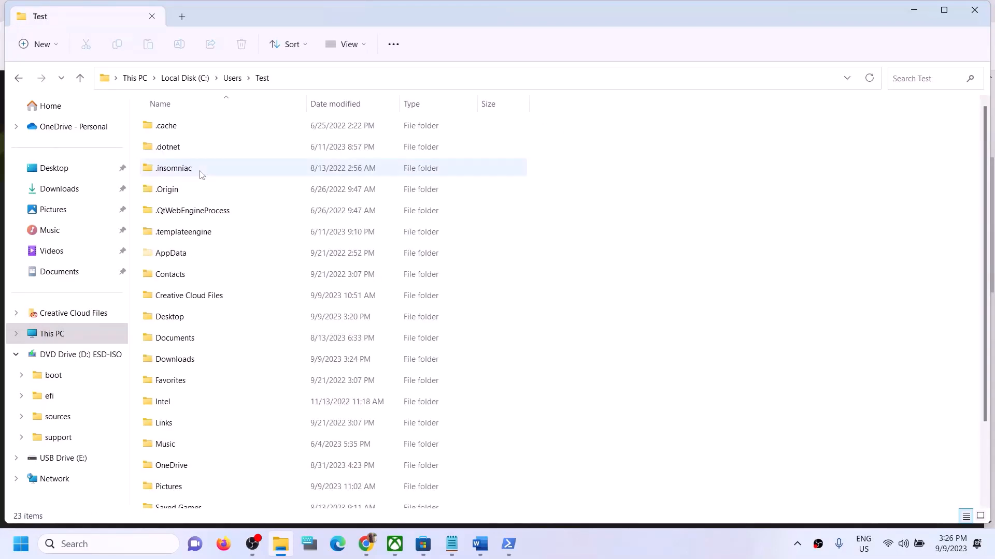
Step: Check in the view settings that hidden items are shown, so that the AppData folder can be selected
{"action": "left_click", "coordinate": [185, 256]}
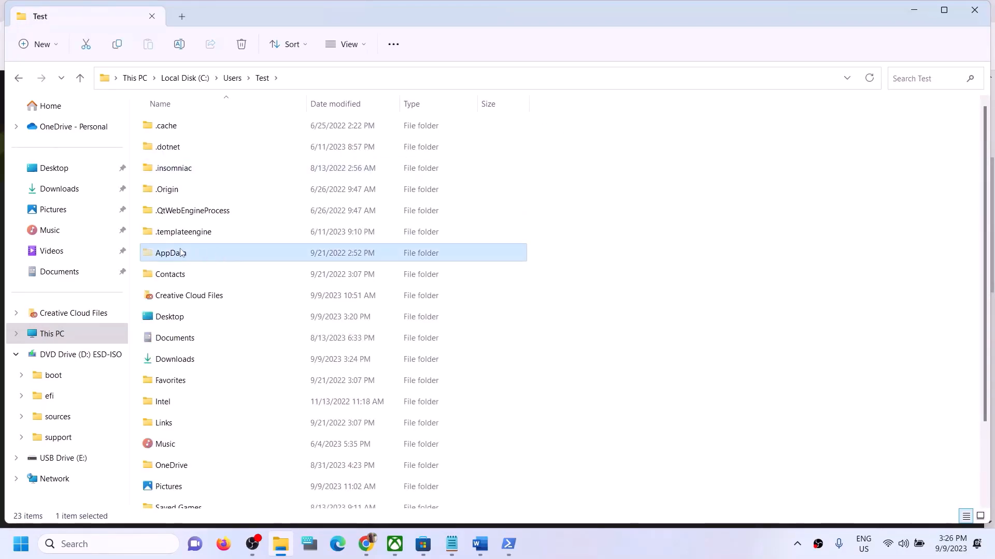
{"action": "left_click", "coordinate": [365, 46]}
{"action": "mouse_move", "coordinate": [344, 266]}
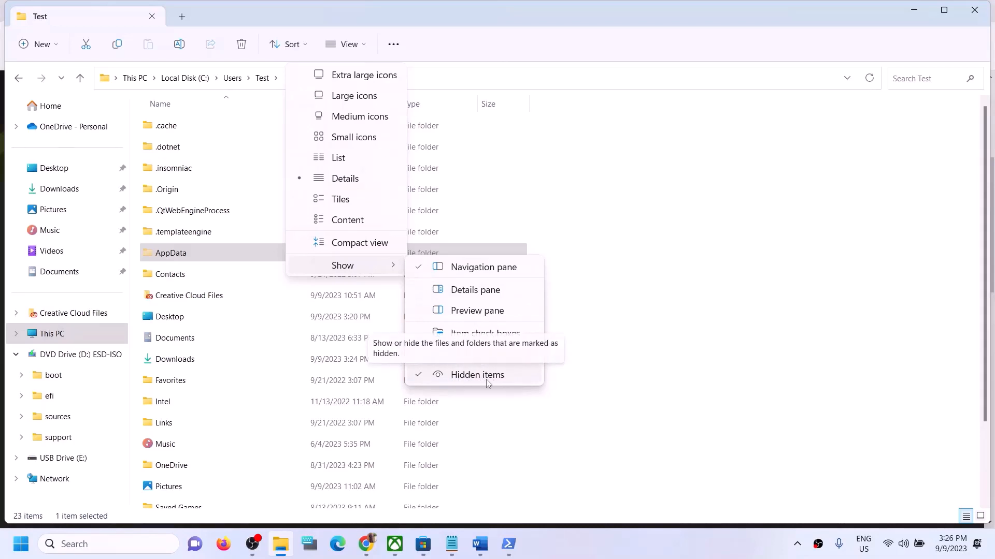
{"action": "left_click", "coordinate": [170, 250]}
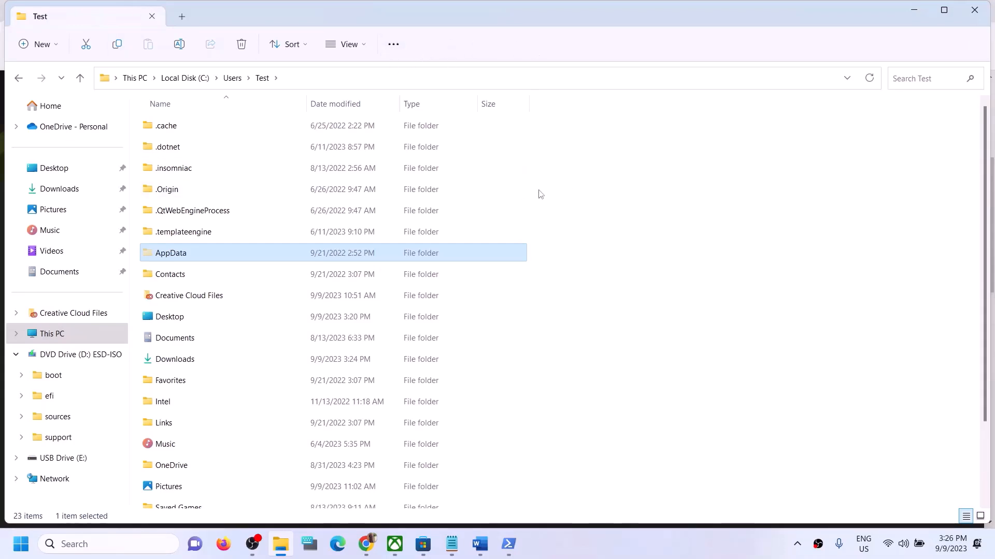
Step: Open the Local folder inside the Test user's AppData folder
{"action": "double_click", "coordinate": [194, 262]}
{"action": "left_click", "coordinate": [187, 133]}
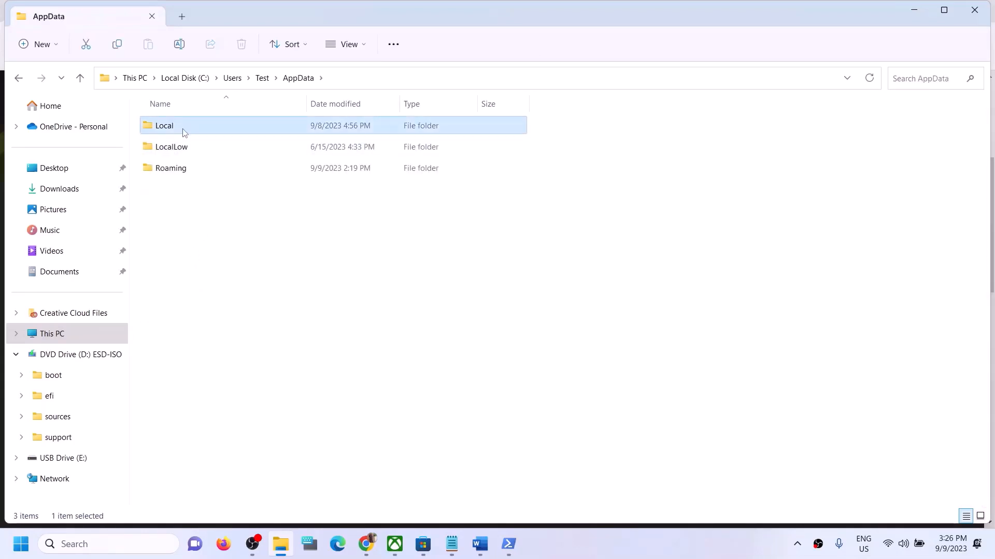
{"action": "double_click", "coordinate": [189, 133]}
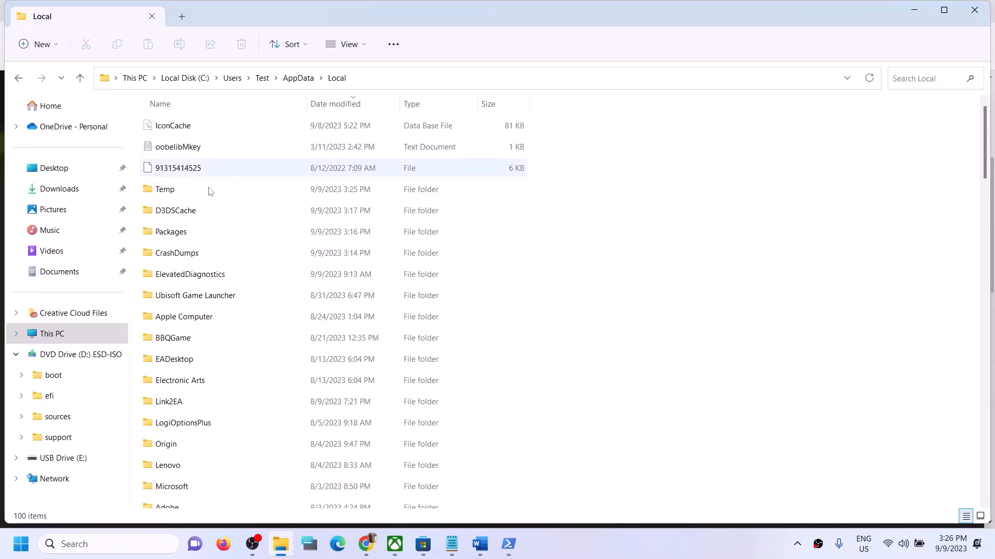
Step: Open the Microsoft.WindowsStore_8wekyb3d8bbwe folder inside the Packages folder
{"action": "left_click", "coordinate": [193, 238]}
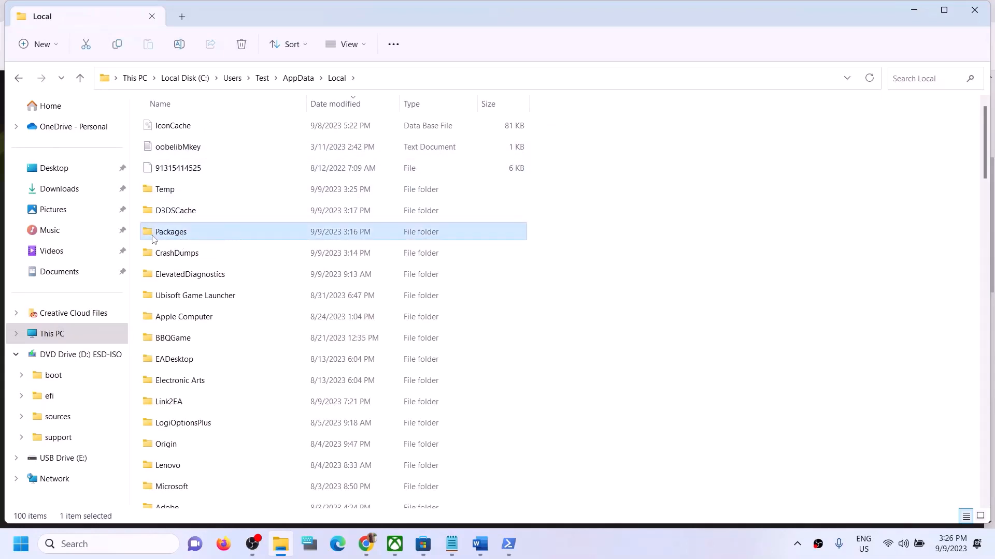
{"action": "double_click", "coordinate": [182, 237]}
{"action": "scroll", "coordinate": [237, 352], "scroll_direction": "down", "scroll_amount": 15}
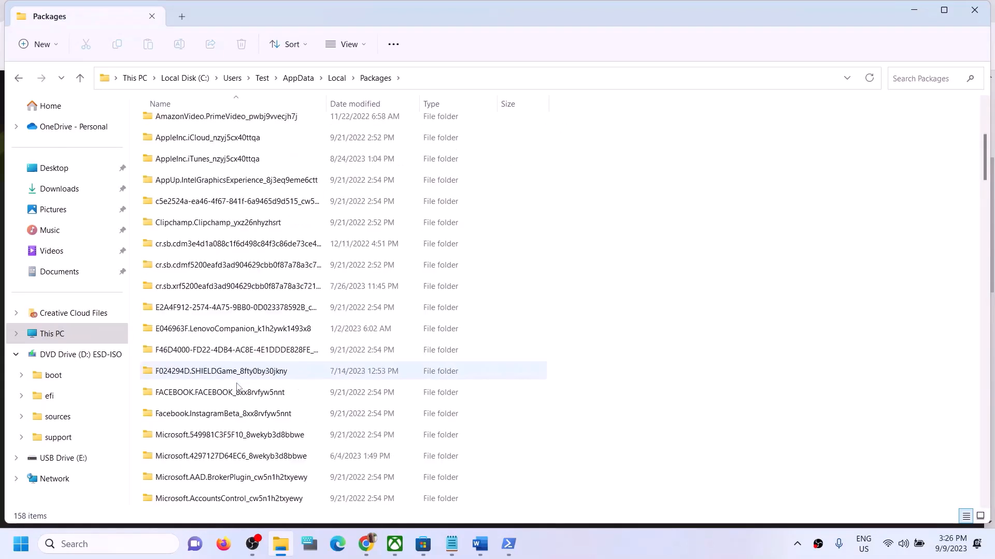
{"action": "scroll", "coordinate": [237, 394], "scroll_direction": "down", "scroll_amount": 18}
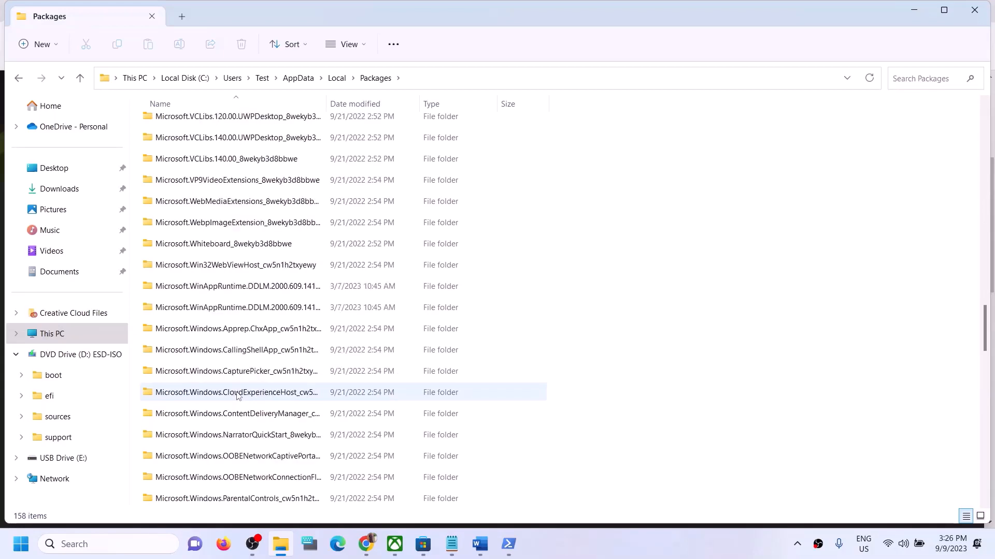
{"action": "scroll", "coordinate": [237, 394], "scroll_direction": "down", "scroll_amount": 7}
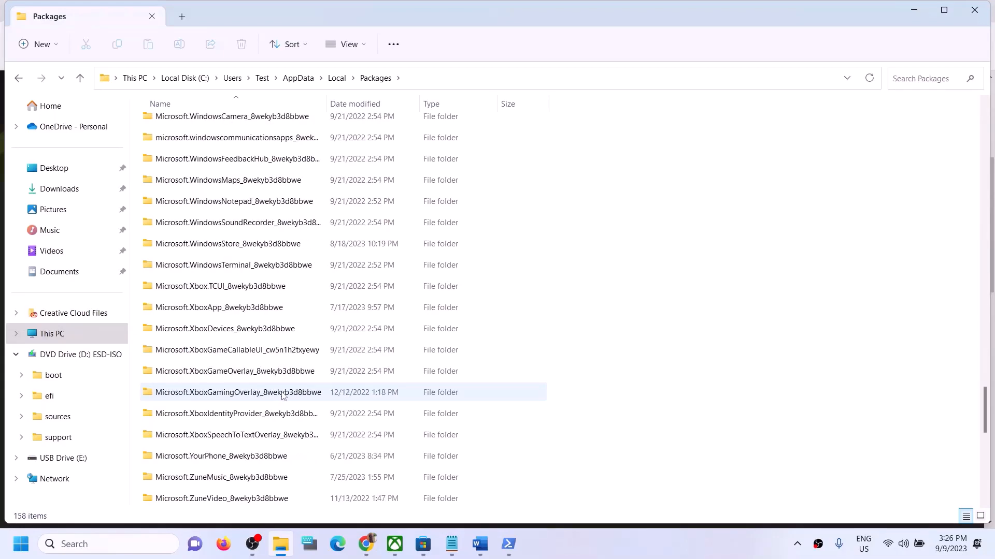
{"action": "scroll", "coordinate": [238, 326], "scroll_direction": "up", "scroll_amount": 1}
{"action": "left_click", "coordinate": [217, 294]}
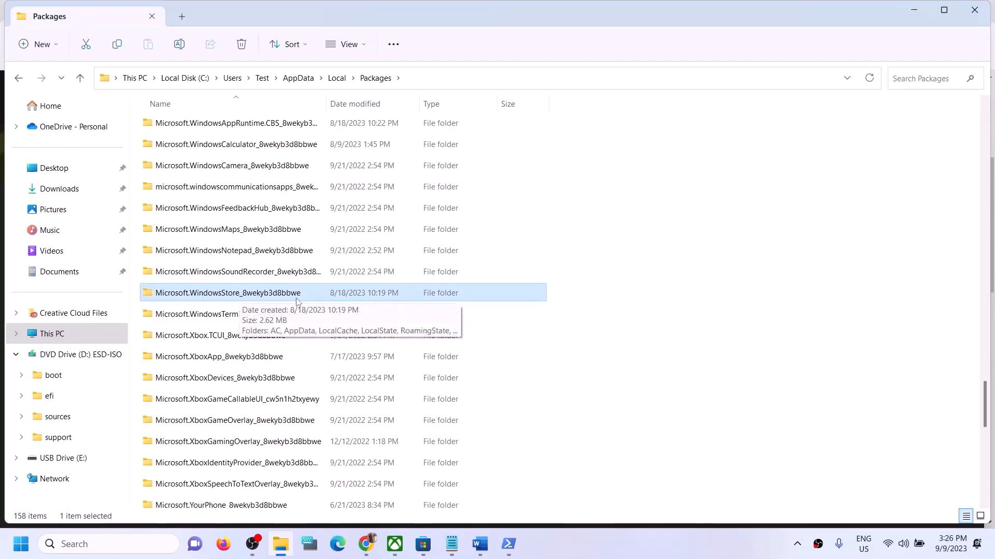
{"action": "double_click", "coordinate": [226, 294]}
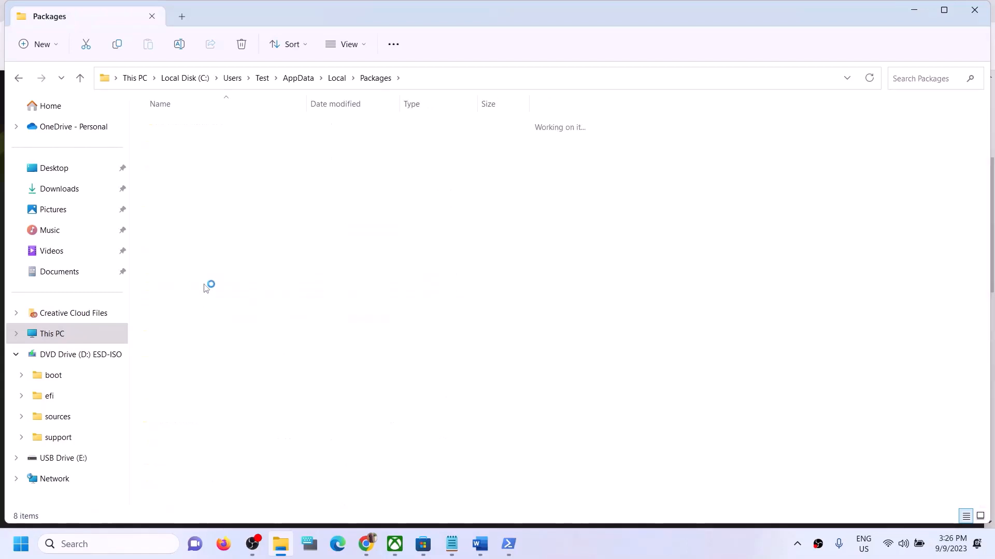
Step: Delete the LocalCache folder from the Microsoft.WindowsStore_8wekyb3d8bbwe folder and close File Explorer
{"action": "left_click", "coordinate": [170, 173]}
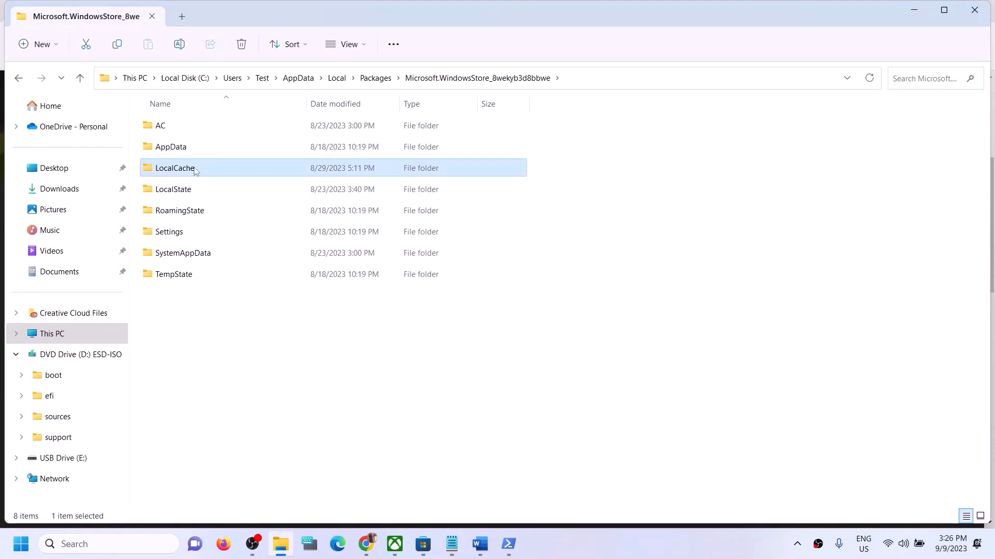
{"action": "right_click", "coordinate": [195, 171]}
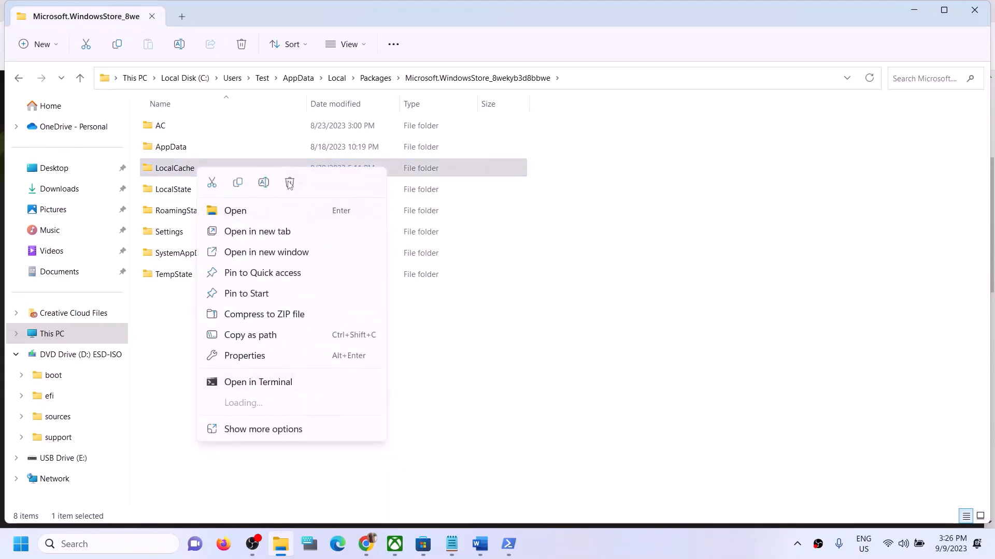
{"action": "left_click", "coordinate": [290, 184]}
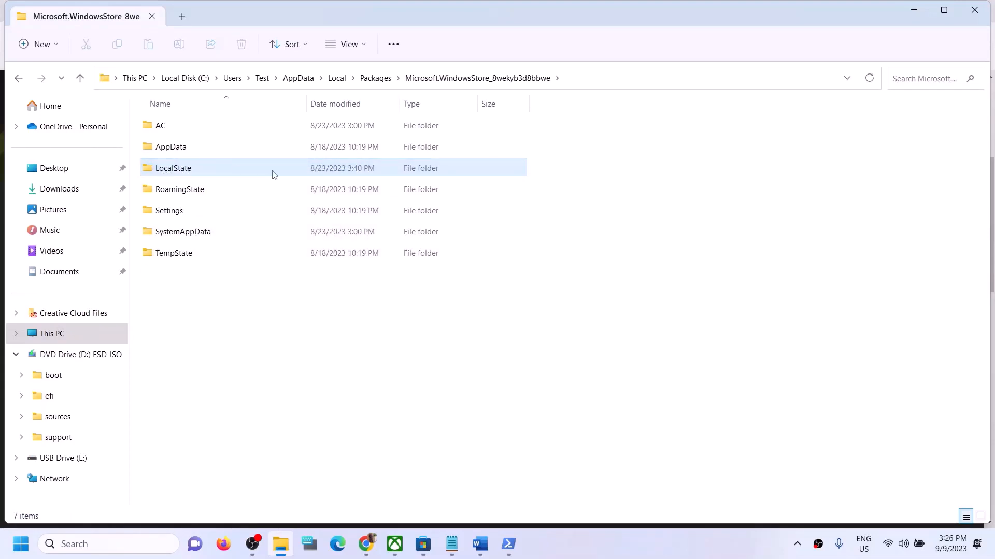
{"action": "left_click", "coordinate": [979, 3]}
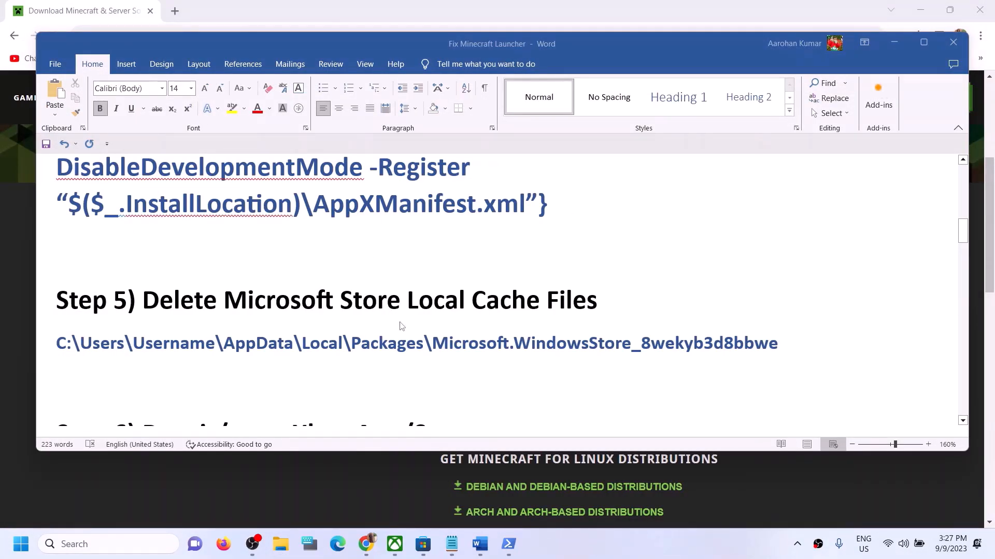
Step: Read Step 6 in the Word document and select its text "Repair/reset Xbox App/Store"
{"action": "scroll", "coordinate": [402, 325], "scroll_direction": "down", "scroll_amount": 3}
{"action": "scroll", "coordinate": [402, 325], "scroll_direction": "up", "scroll_amount": 1}
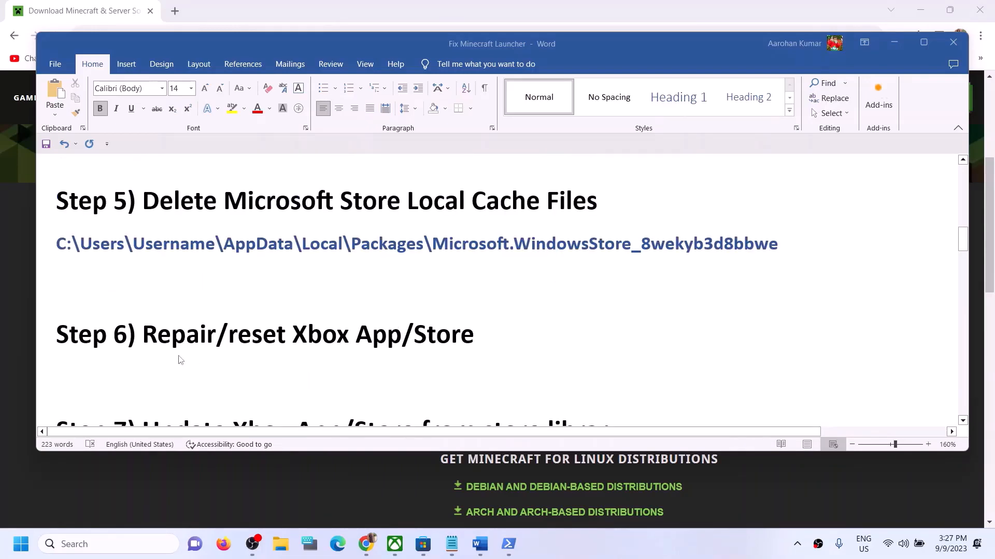
{"action": "left_click_drag", "start_coordinate": [143, 335], "coordinate": [529, 336]}
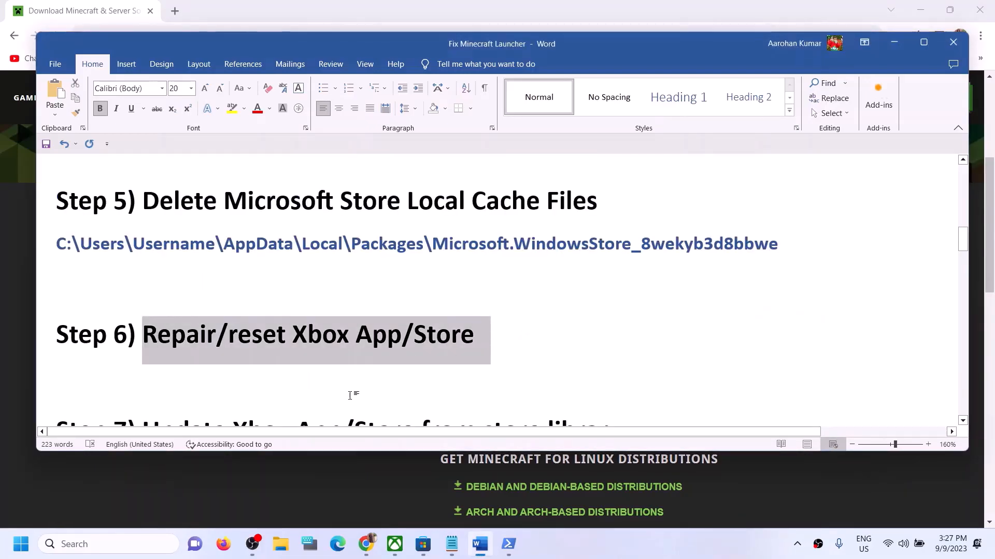
Step: Search Windows for "store" and open the Microsoft Store's app settings
{"action": "left_click", "coordinate": [119, 548]}
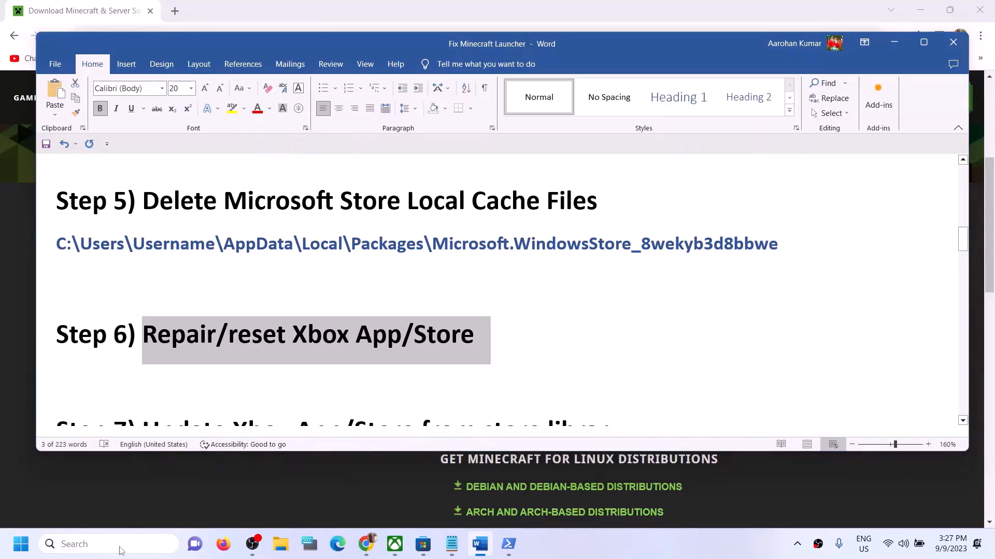
{"action": "type", "text": "store"}
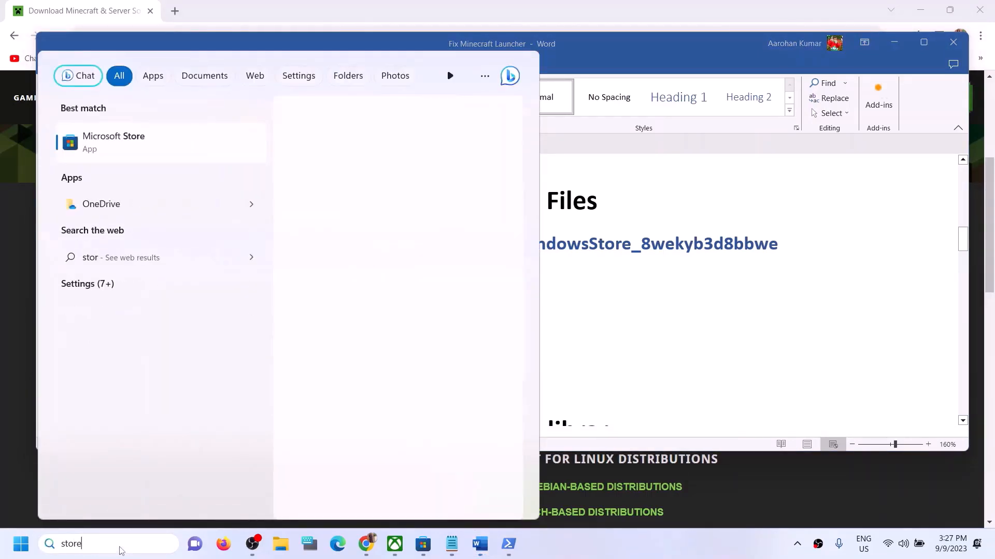
{"action": "right_click", "coordinate": [129, 154]}
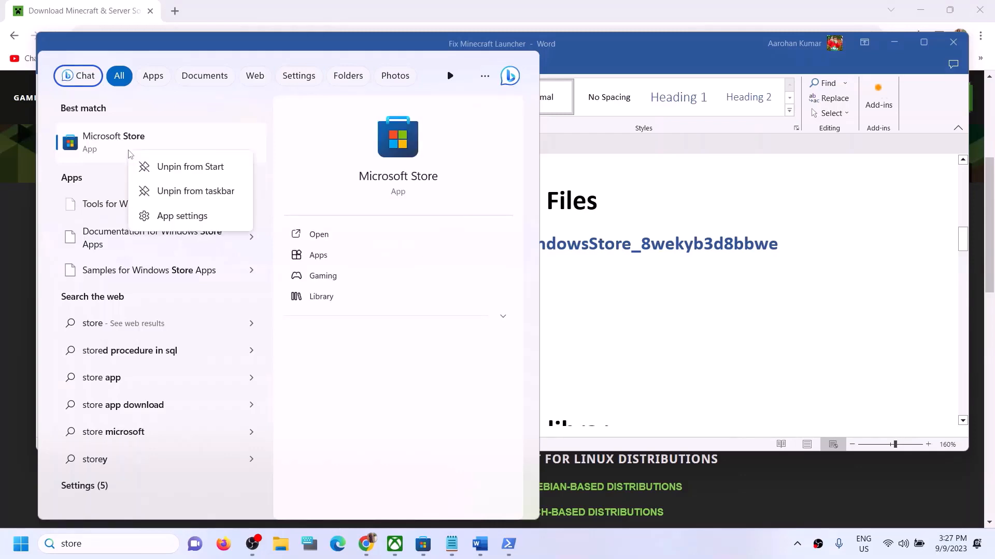
{"action": "left_click", "coordinate": [173, 217]}
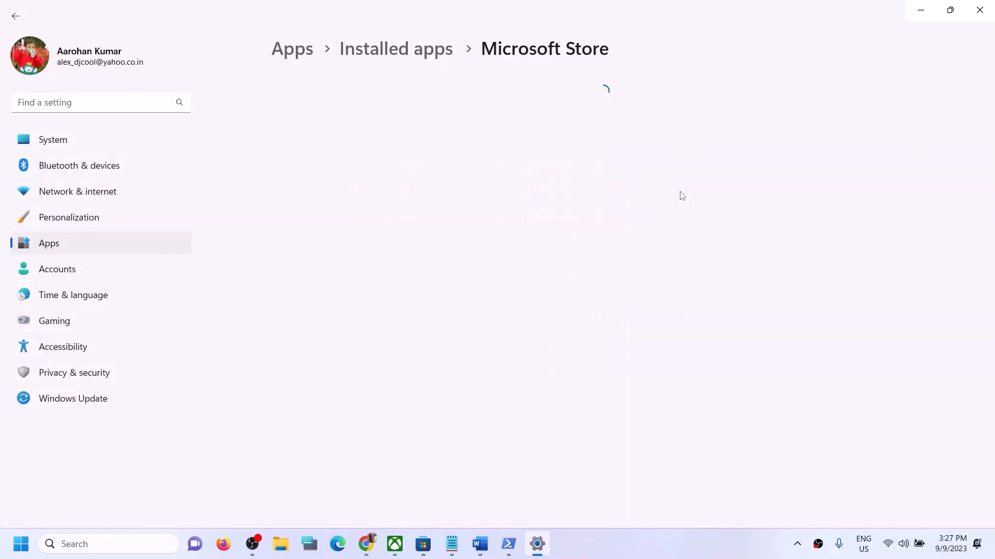
Step: Repair the Microsoft Store app and reset it, confirming the deletion of its data
{"action": "scroll", "coordinate": [444, 335], "scroll_direction": "down", "scroll_amount": 10}
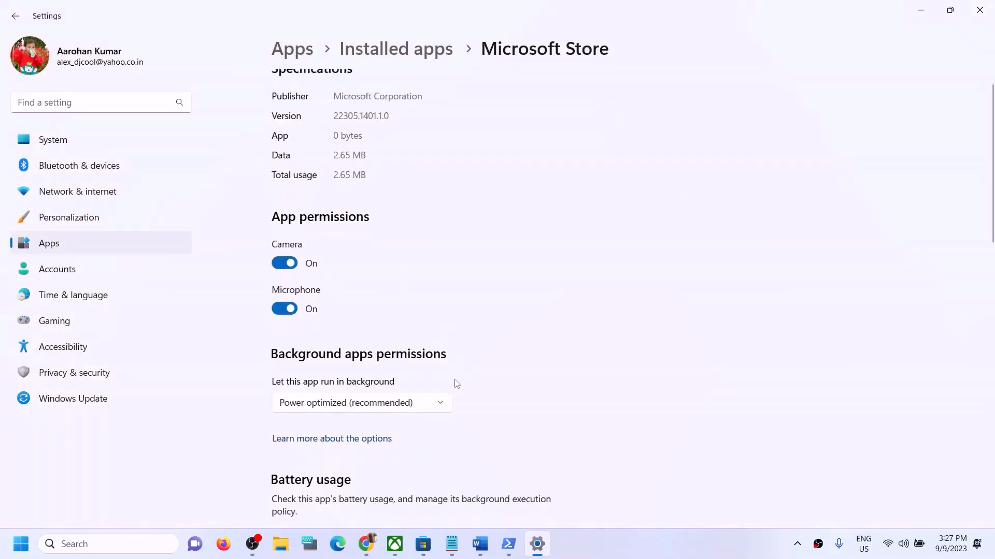
{"action": "scroll", "coordinate": [454, 384], "scroll_direction": "up", "scroll_amount": 2}
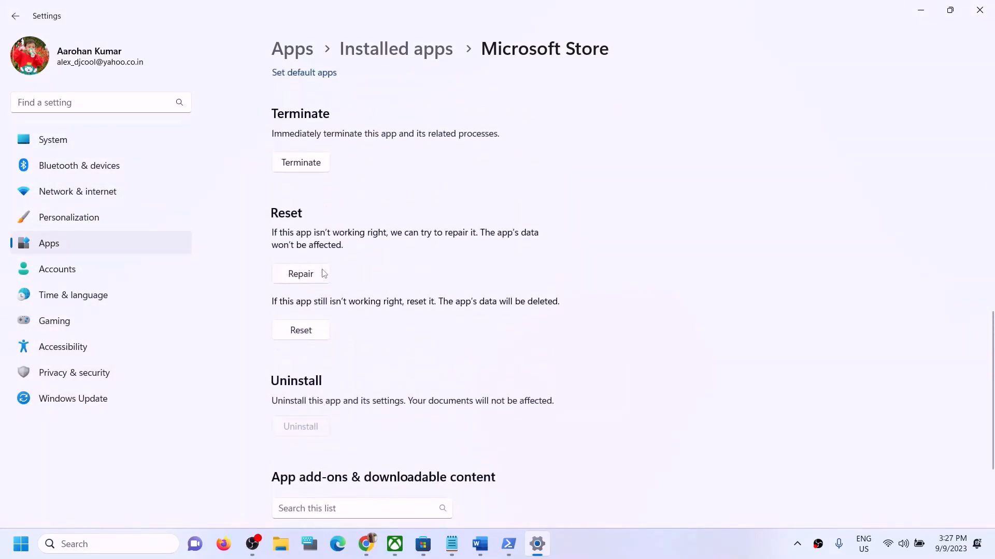
{"action": "left_click", "coordinate": [316, 274]}
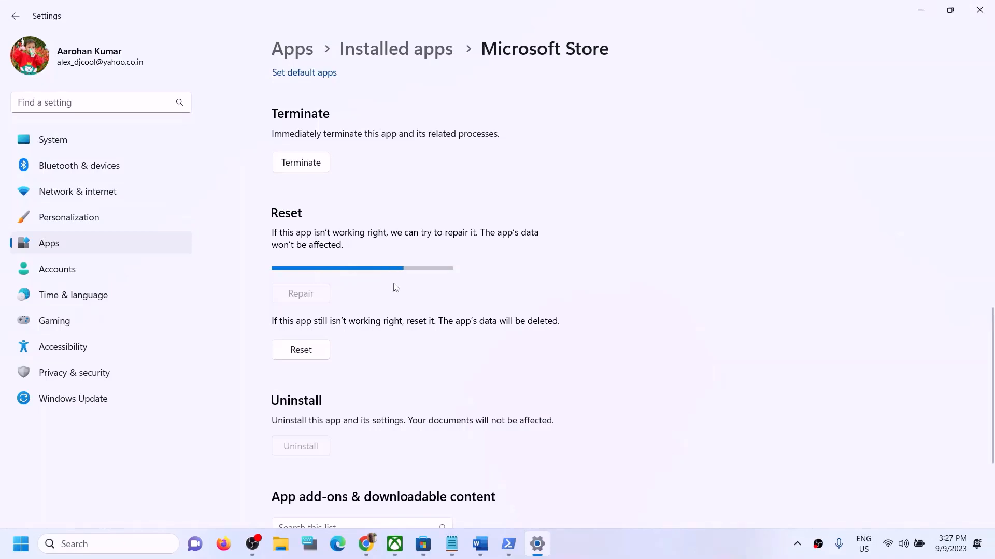
{"action": "left_click", "coordinate": [309, 336]}
{"action": "left_click", "coordinate": [359, 297]}
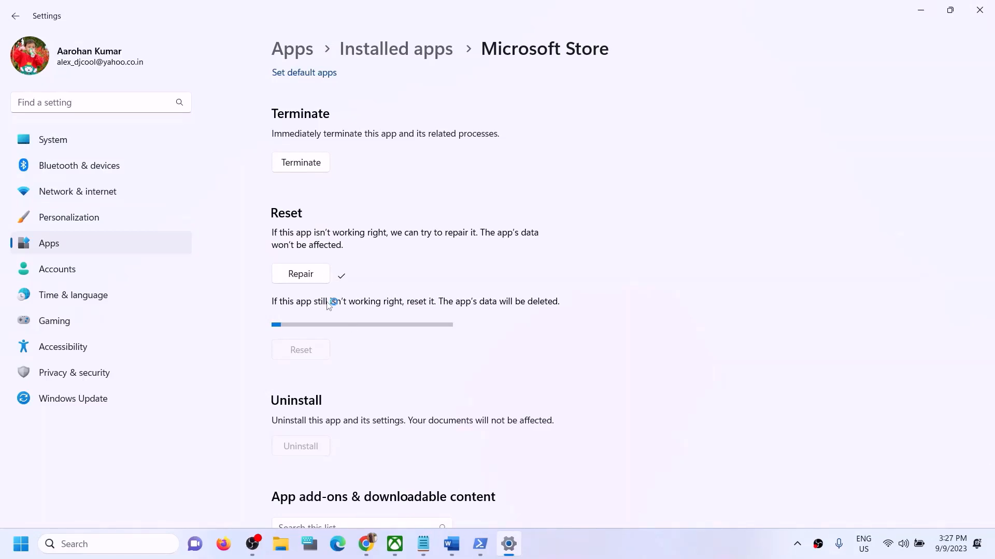
Step: Search Windows for "xbox" and open the Xbox app's settings
{"action": "left_click", "coordinate": [139, 545]}
{"action": "type", "text": "xbox"}
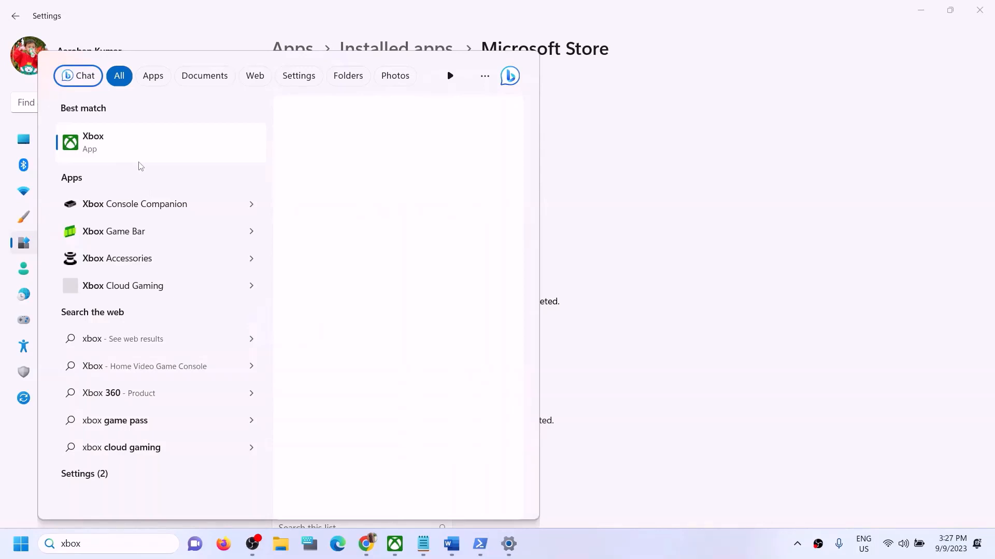
{"action": "right_click", "coordinate": [120, 154]}
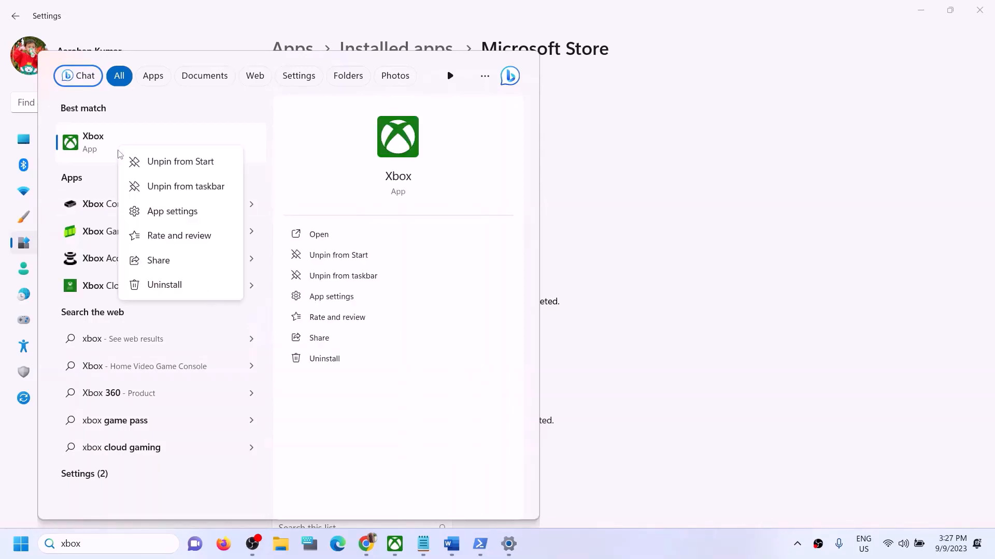
{"action": "right_click", "coordinate": [122, 146]}
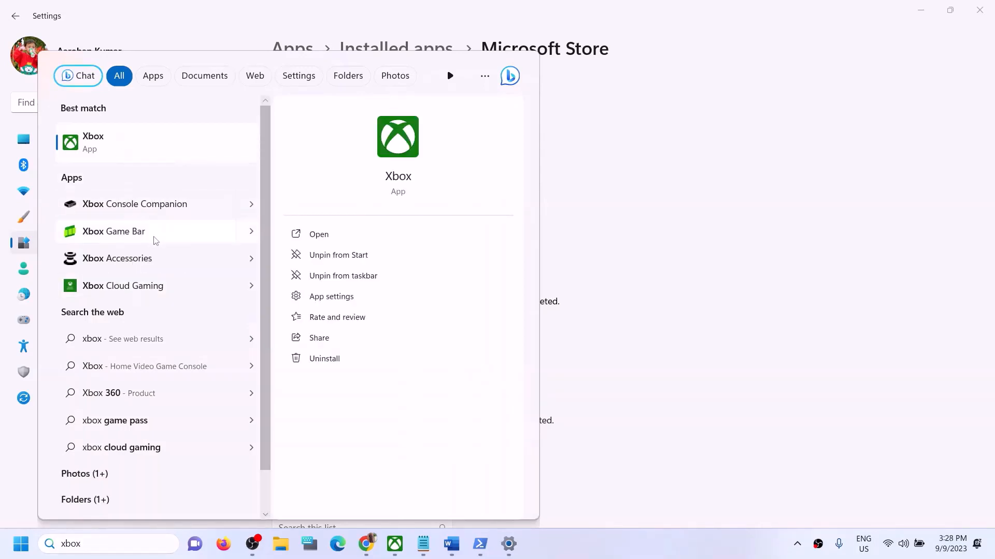
{"action": "key", "text": "Escape"}
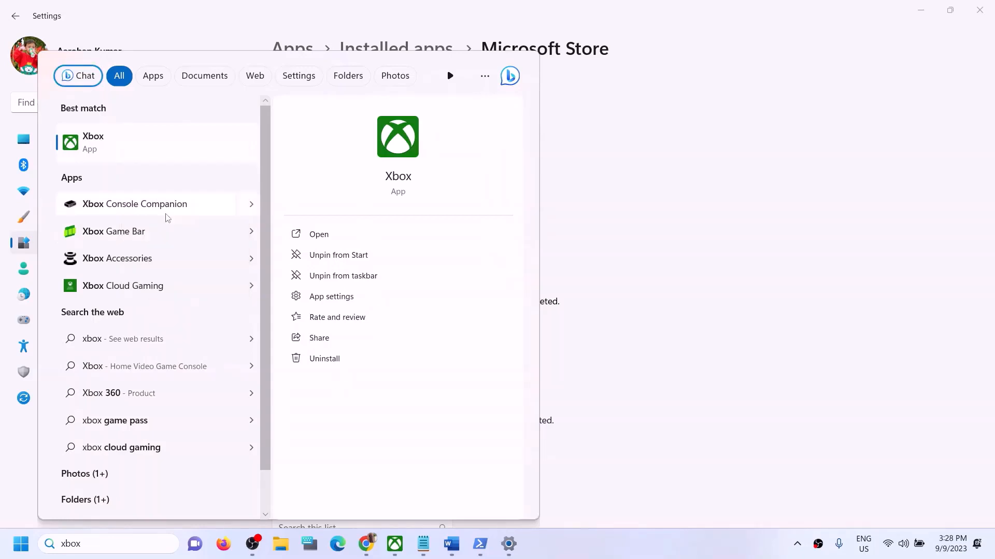
{"action": "key", "text": "Escape"}
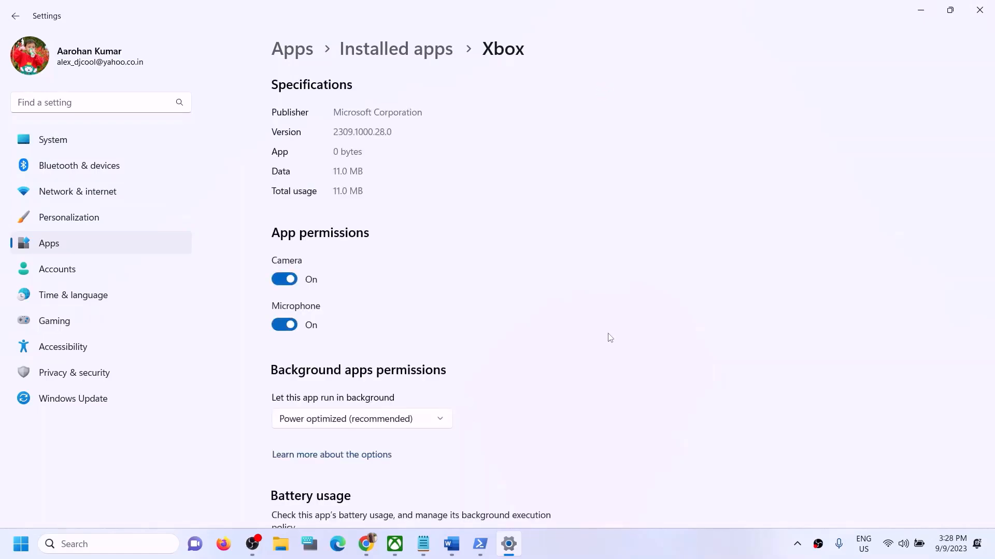
Step: Repair the Xbox app and reset it, confirming the deletion of its data
{"action": "scroll", "coordinate": [453, 354], "scroll_direction": "down", "scroll_amount": 10}
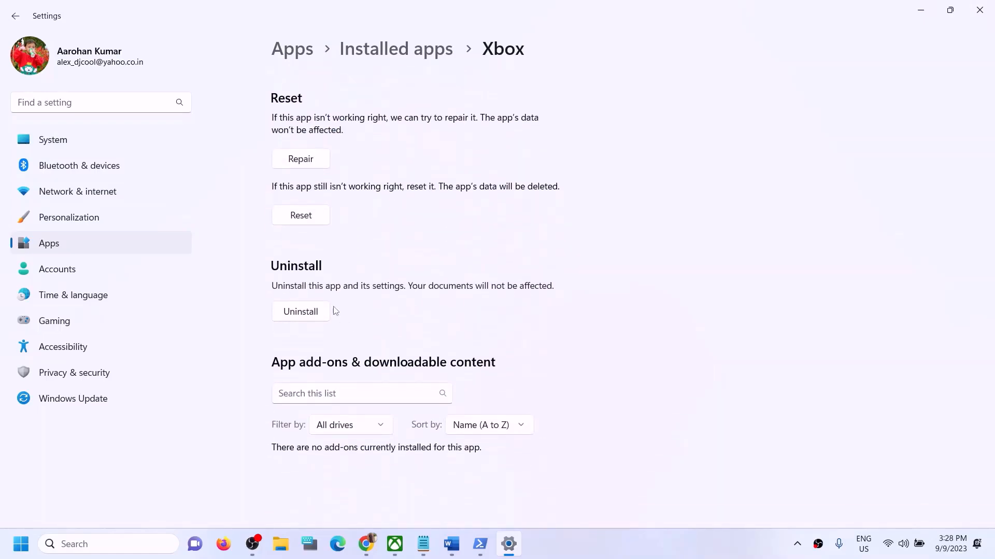
{"action": "left_click", "coordinate": [306, 160]}
{"action": "left_click", "coordinate": [294, 222]}
{"action": "left_click", "coordinate": [353, 187]}
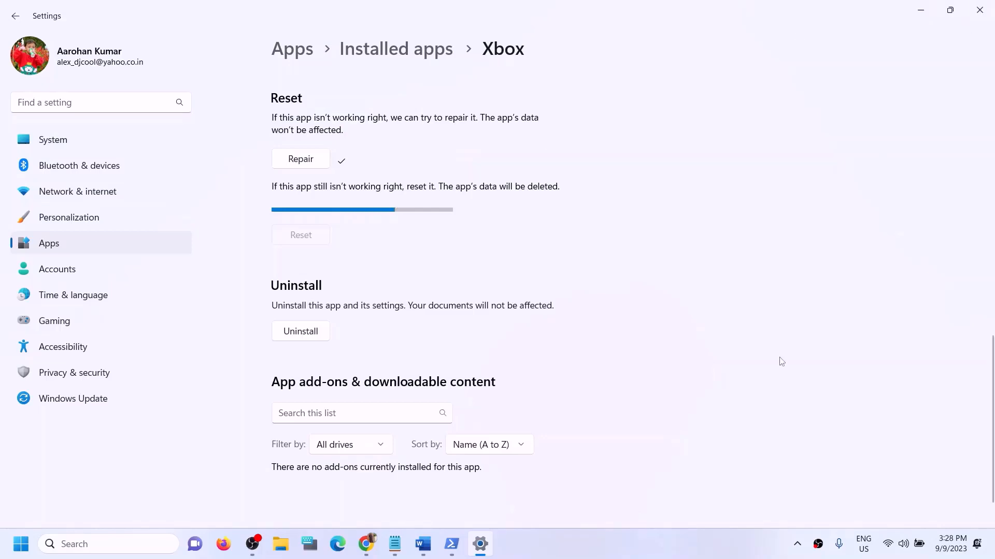
Step: Switch to the Word document and select "Xbox App/Store from store library" in the Step 7 heading
{"action": "left_click", "coordinate": [423, 544]}
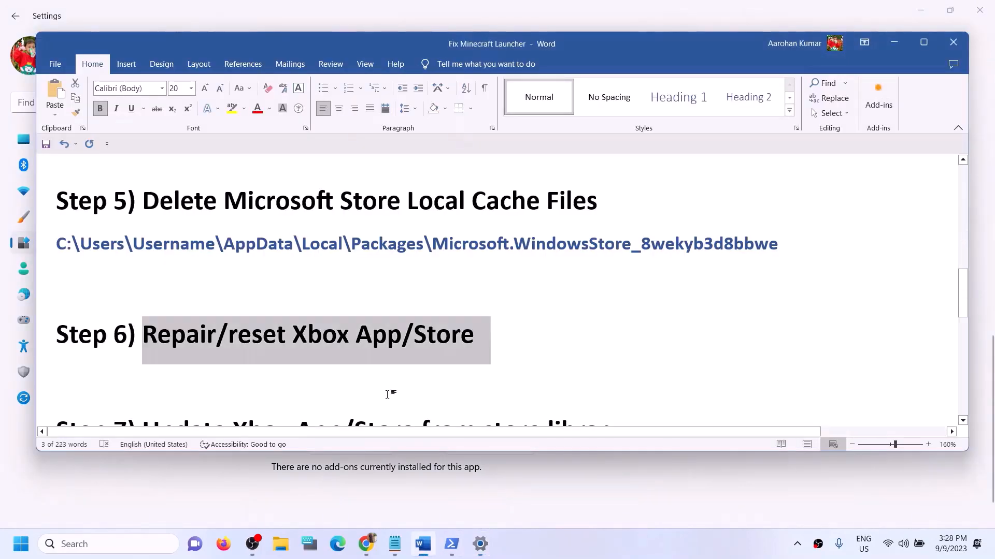
{"action": "scroll", "coordinate": [393, 392], "scroll_direction": "up", "scroll_amount": 1}
{"action": "scroll", "coordinate": [392, 392], "scroll_direction": "down", "scroll_amount": 3}
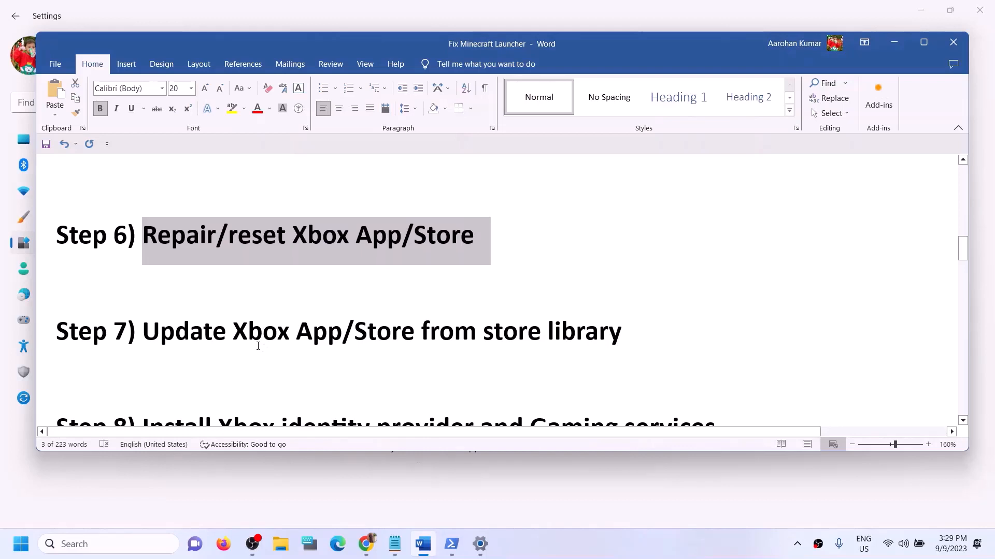
{"action": "left_click_drag", "start_coordinate": [258, 346], "coordinate": [693, 328]}
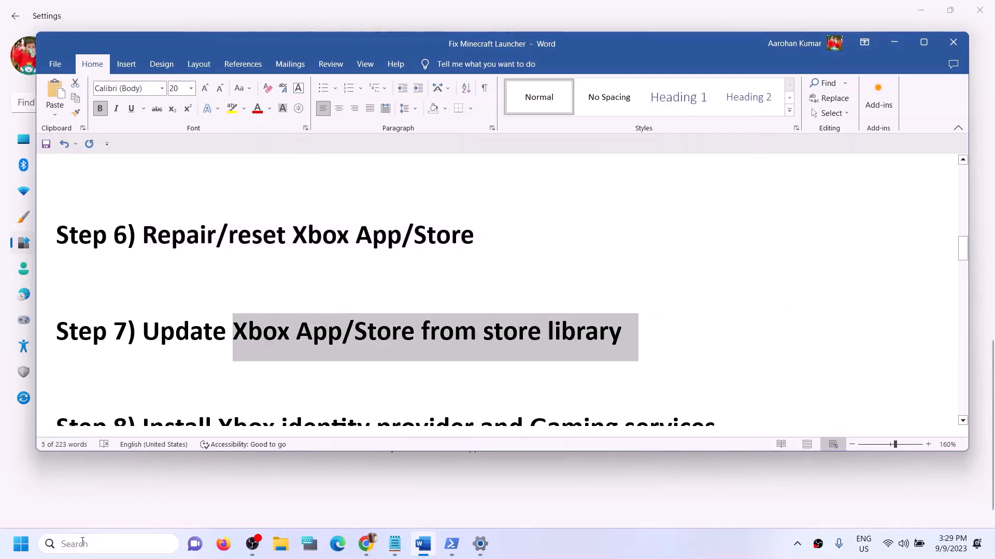
Step: Search Windows for "store", open Microsoft Store in a maximized window and go to its Library
{"action": "left_click", "coordinate": [83, 542]}
{"action": "type", "text": "stor"}
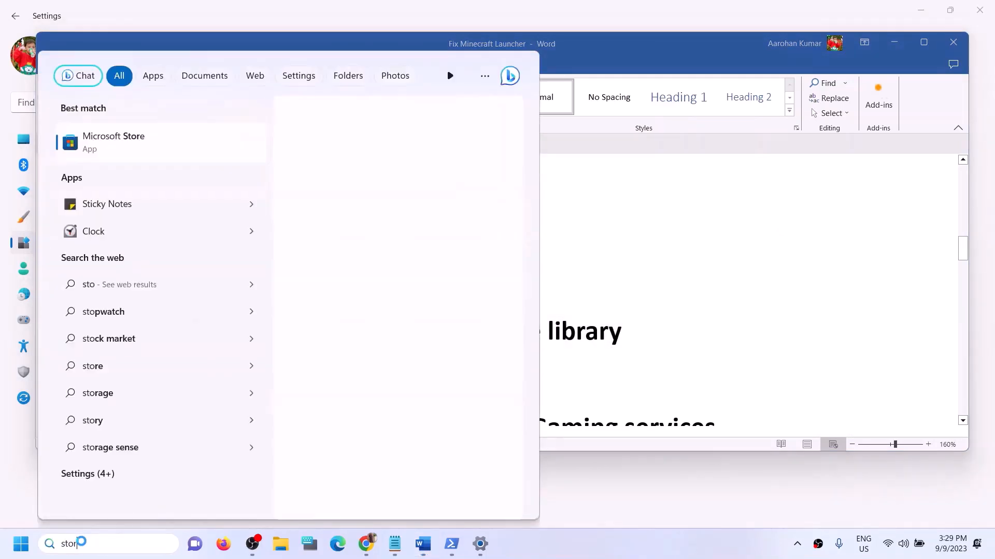
{"action": "type", "text": "e"}
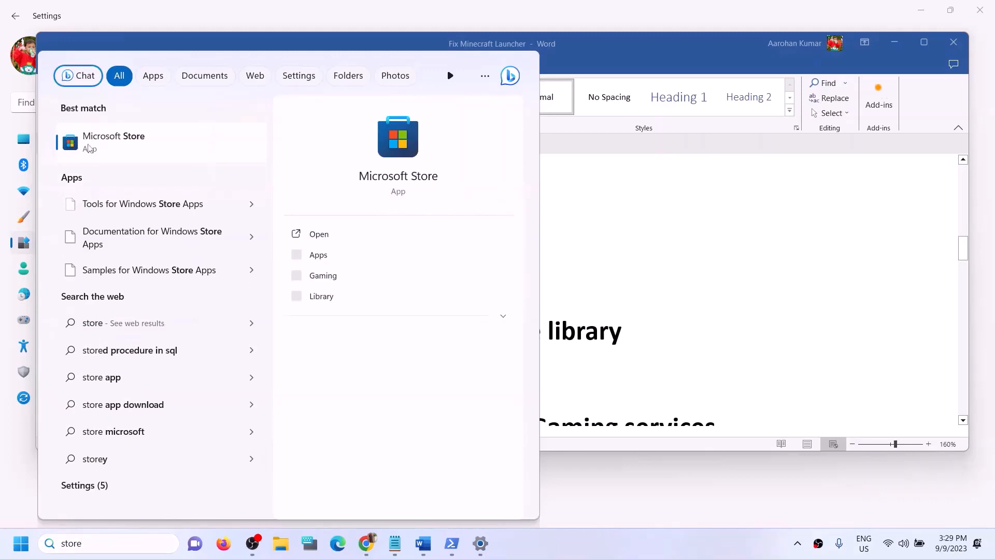
{"action": "left_click", "coordinate": [112, 149]}
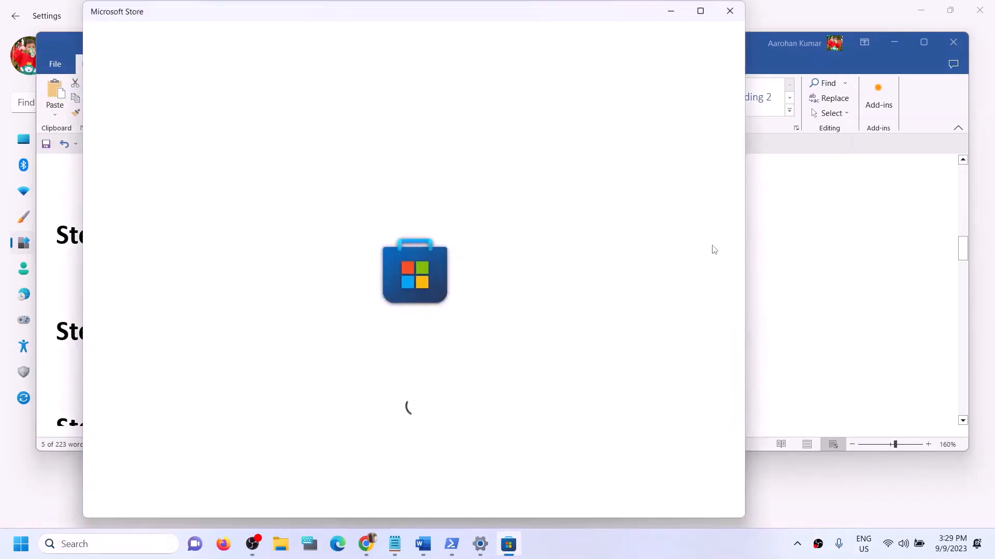
{"action": "left_click", "coordinate": [700, 11]}
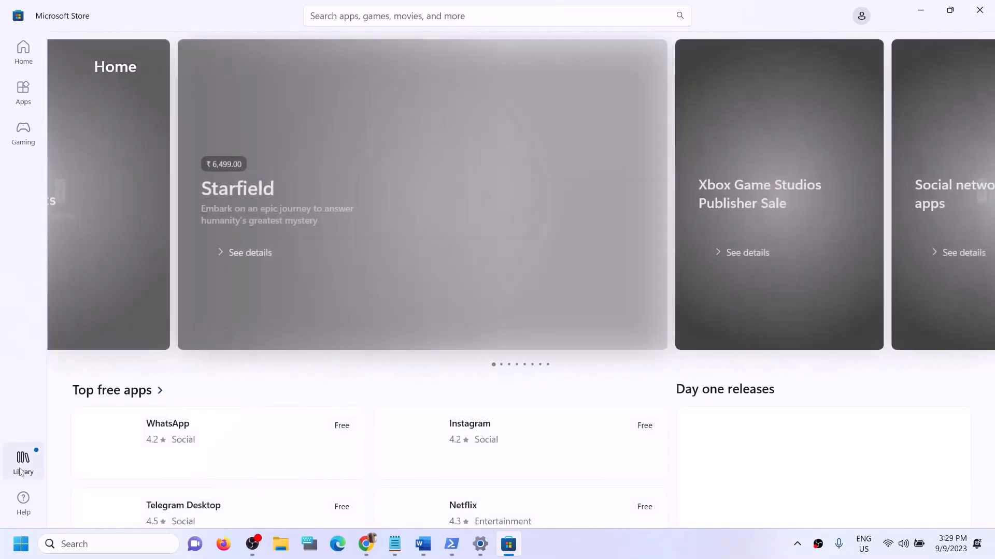
{"action": "left_click", "coordinate": [21, 469]}
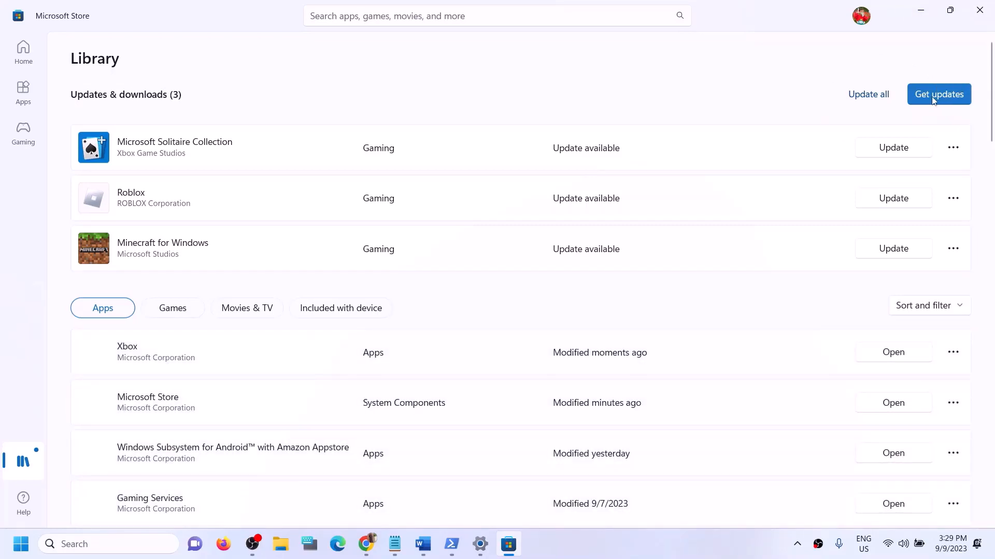
Step: Close Microsoft Store, bring up the Windows power options and dismiss them to return to the Word document
{"action": "left_click", "coordinate": [979, 12]}
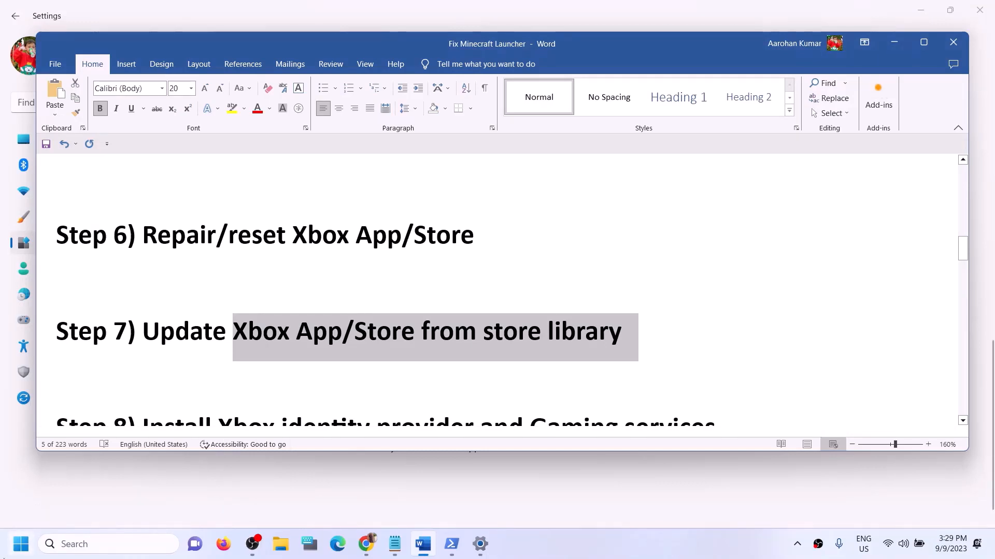
{"action": "key", "text": "super"}
{"action": "left_click", "coordinate": [376, 499]}
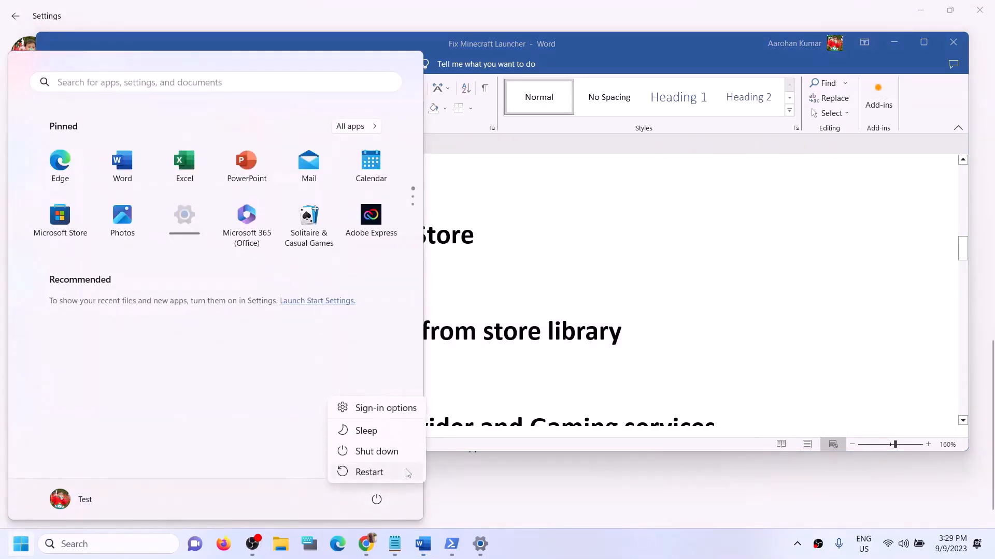
{"action": "left_click", "coordinate": [632, 339]}
{"action": "left_click", "coordinate": [505, 335]}
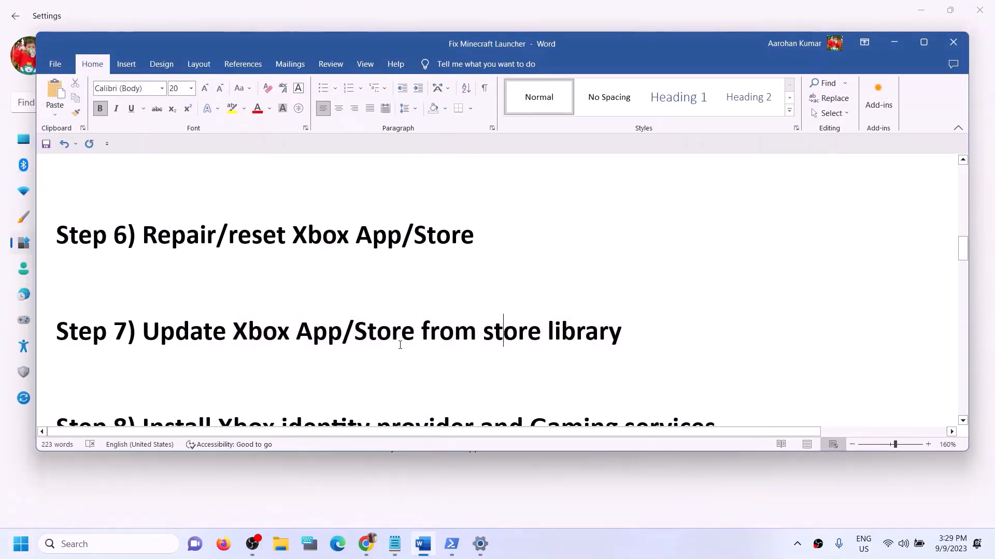
Step: Copy the Xbox identity provider web link listed under Step 8 of the Word document
{"action": "scroll", "coordinate": [400, 345], "scroll_direction": "down", "scroll_amount": 5}
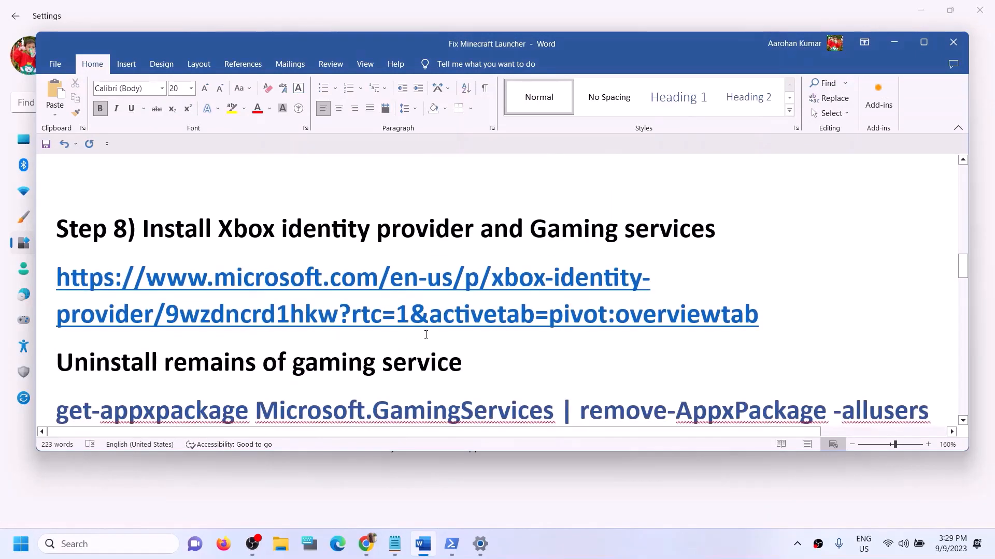
{"action": "left_click_drag", "start_coordinate": [284, 231], "coordinate": [480, 231]}
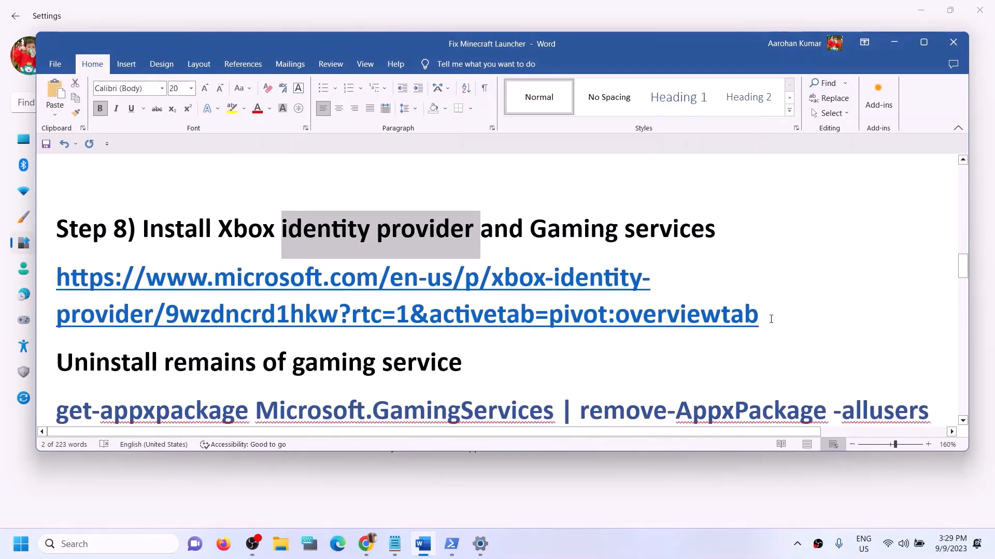
{"action": "triple_click", "coordinate": [771, 319]}
{"action": "key", "text": "ctrl+c"}
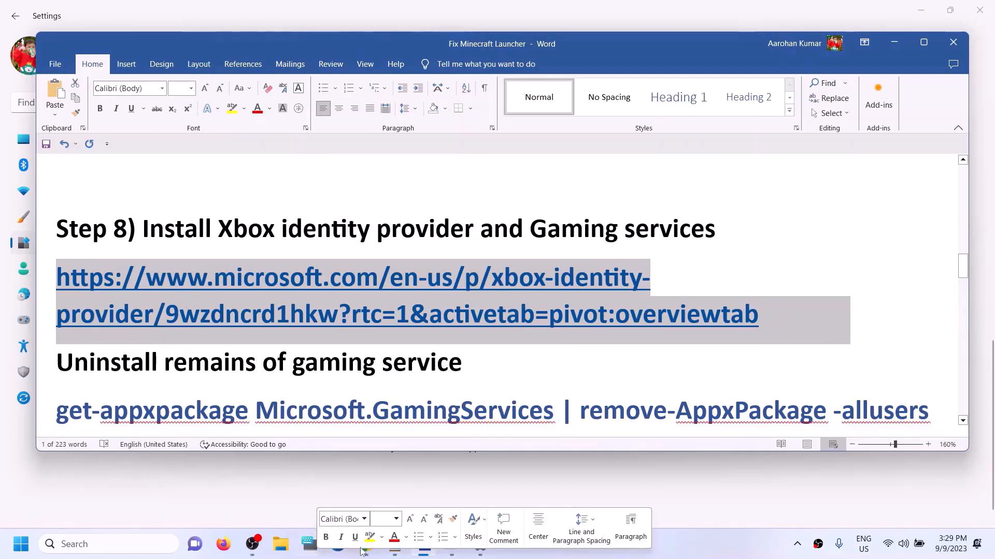
Step: Switch to Chrome and load the copied Xbox Identity Provider link in a new tab
{"action": "left_click", "coordinate": [363, 552]}
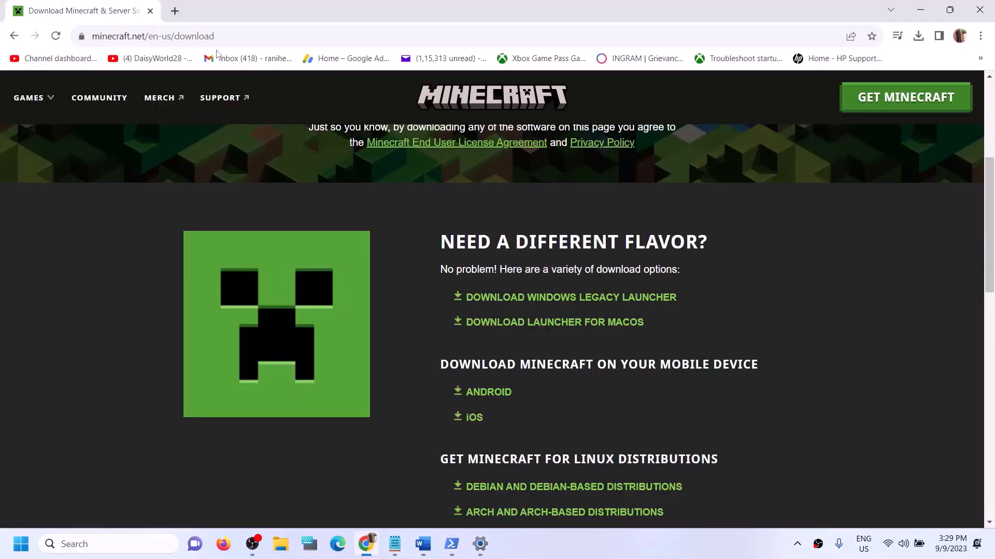
{"action": "left_click", "coordinate": [175, 11]}
{"action": "key", "text": "ctrl+v"}
{"action": "key", "text": "Return"}
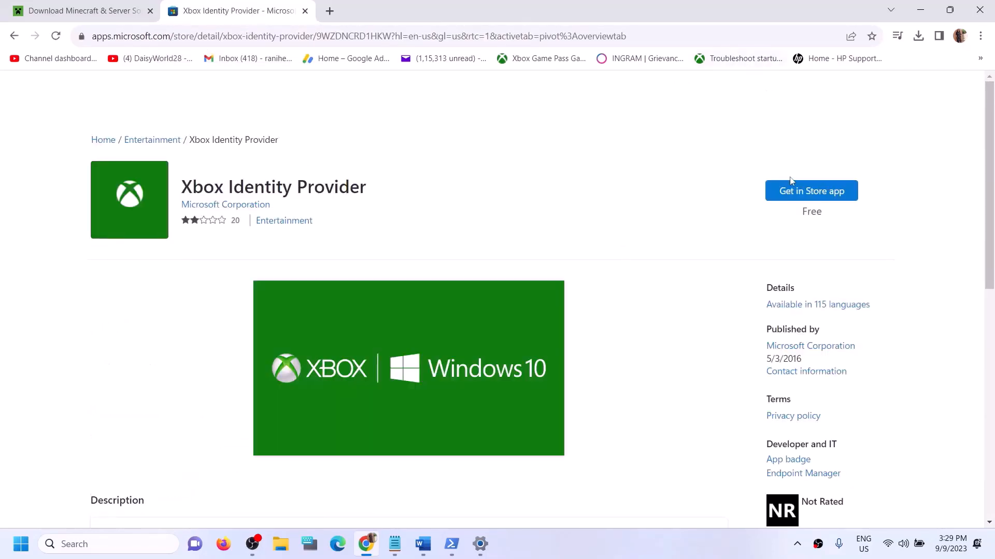
Step: Open the Xbox Identity Provider listing in the Microsoft Store app from the web page and close its window
{"action": "left_click", "coordinate": [825, 195]}
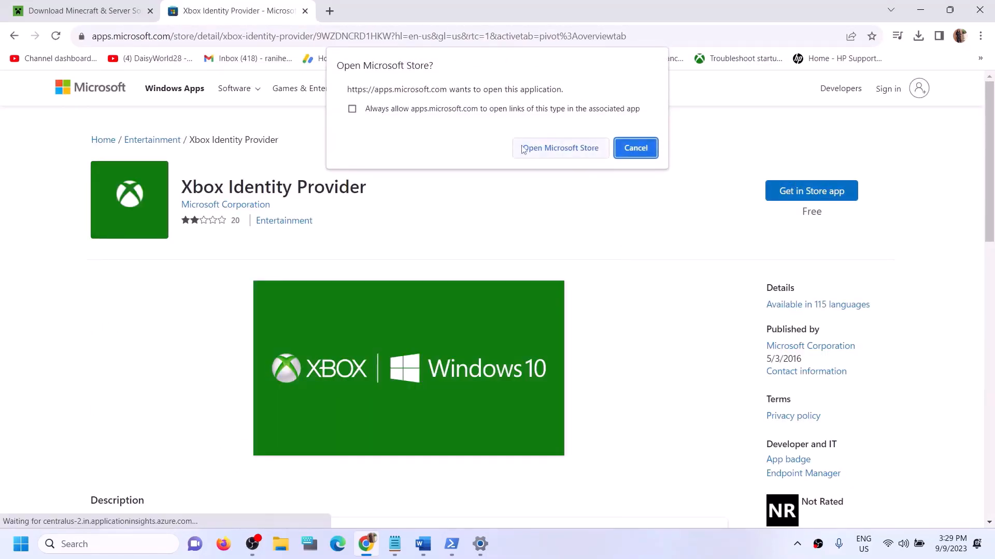
{"action": "left_click", "coordinate": [563, 150]}
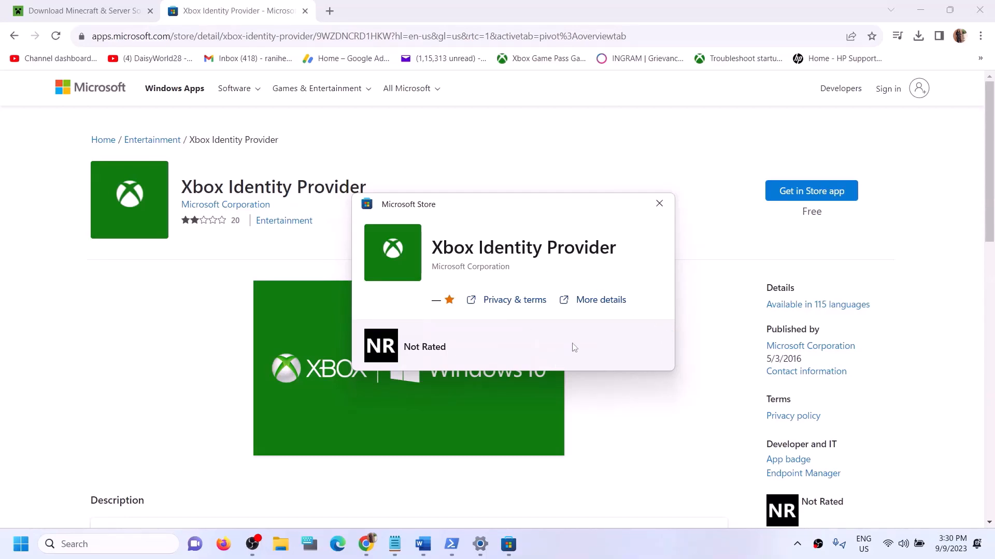
{"action": "left_click", "coordinate": [659, 204]}
Step: Switch to the Word document and copy the get-appxpackage Microsoft.GamingServices command under "Uninstall remains of gaming service"
{"action": "left_click", "coordinate": [423, 544]}
{"action": "left_click", "coordinate": [234, 333]}
{"action": "scroll", "coordinate": [414, 311], "scroll_direction": "down", "scroll_amount": 3}
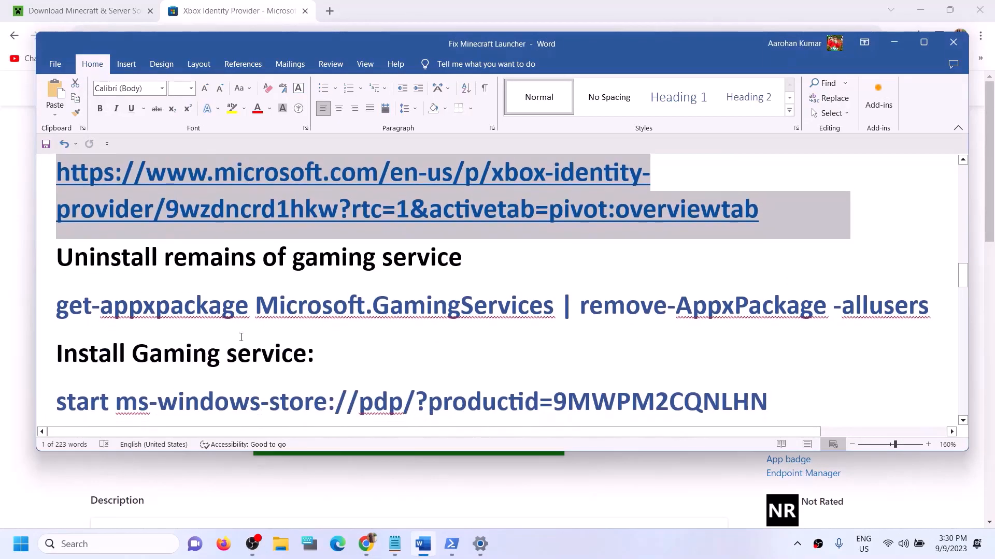
{"action": "left_click_drag", "start_coordinate": [935, 264], "coordinate": [55, 263]}
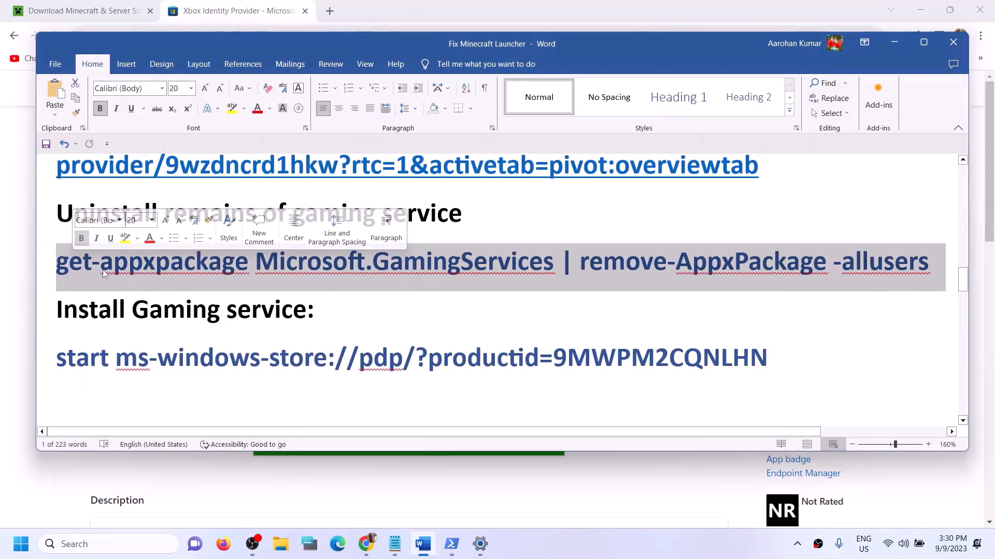
{"action": "right_click", "coordinate": [118, 290]}
{"action": "left_click", "coordinate": [134, 313]}
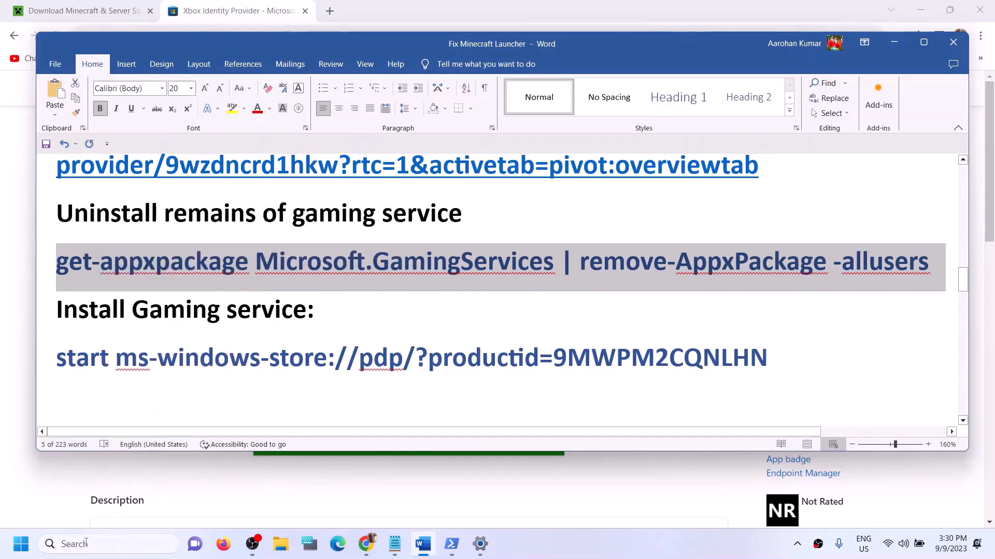
Step: Open Windows PowerShell as administrator and run "get-appxpackage Microsoft.GamingServices | remove-AppxPackage -allusers"
{"action": "left_click", "coordinate": [96, 542]}
{"action": "type", "text": "powersh"}
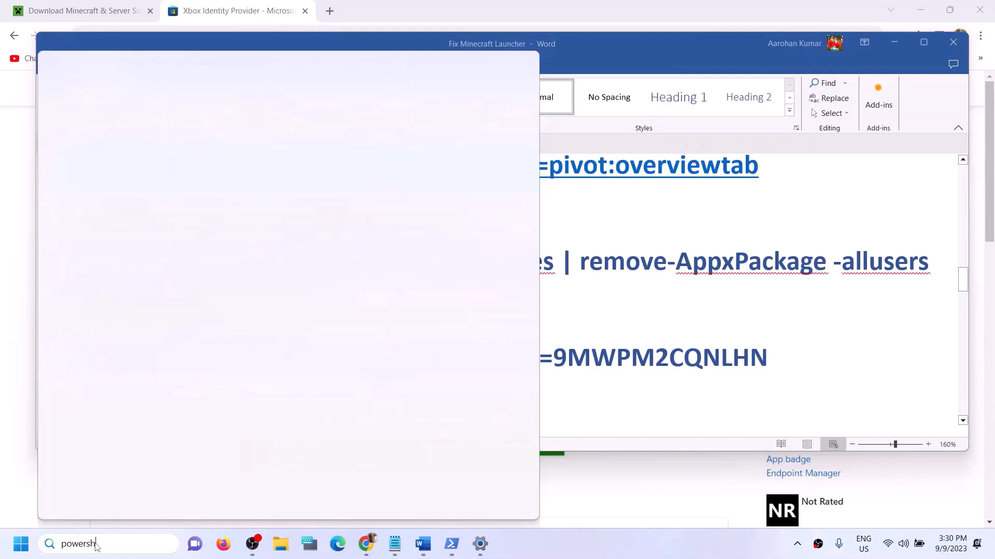
{"action": "type", "text": "ell"}
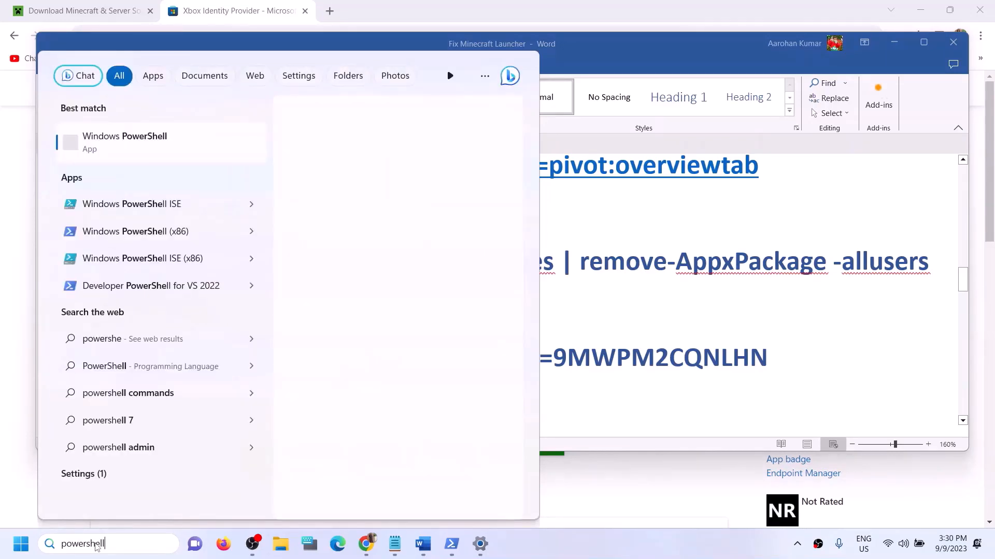
{"action": "right_click", "coordinate": [134, 154]}
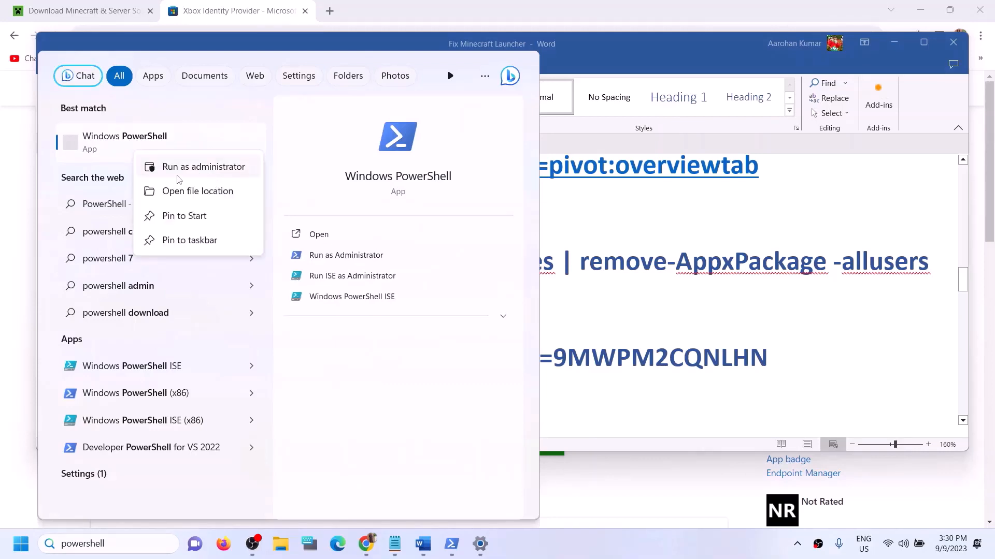
{"action": "left_click", "coordinate": [206, 170]}
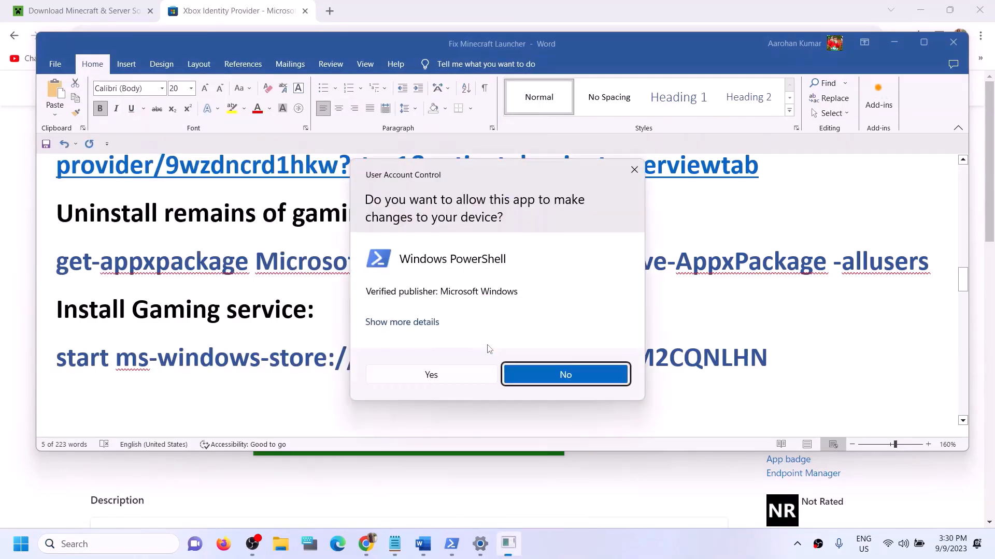
{"action": "left_click", "coordinate": [465, 379]}
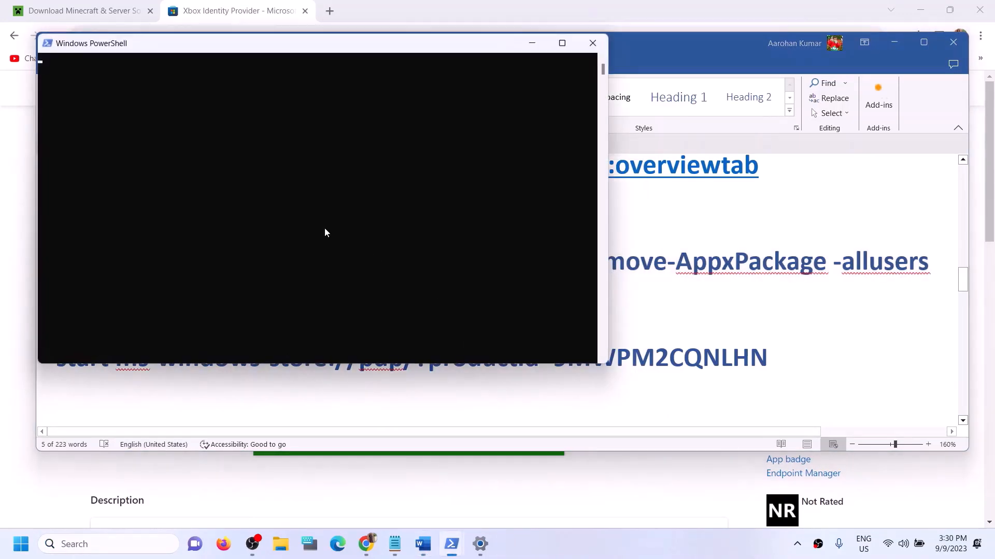
{"action": "left_click_drag", "start_coordinate": [293, 50], "coordinate": [389, 115]}
{"action": "key", "text": "ctrl+v"}
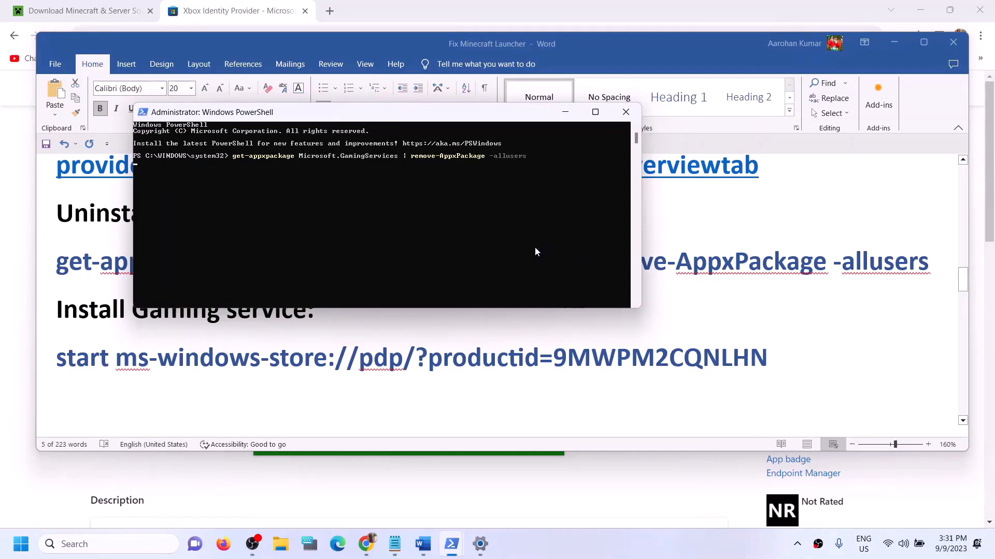
Step: Copy the "start ms-windows-store://pdp/?productid=9MWPM2CQNLHN" command under "Install Gaming service" in the Word document
{"action": "left_click", "coordinate": [735, 352]}
{"action": "left_click_drag", "start_coordinate": [777, 356], "coordinate": [101, 371]}
{"action": "right_click", "coordinate": [101, 371]}
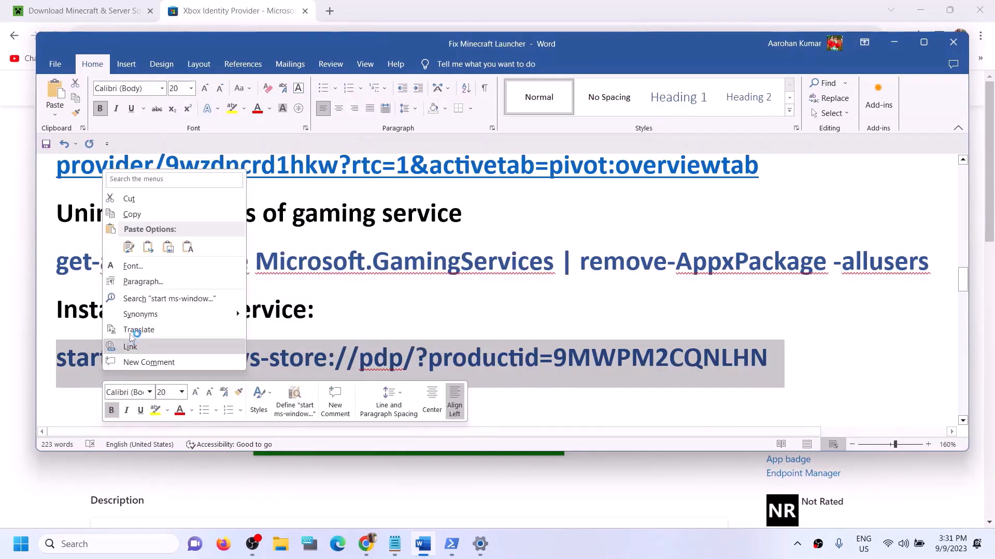
{"action": "left_click", "coordinate": [132, 215]}
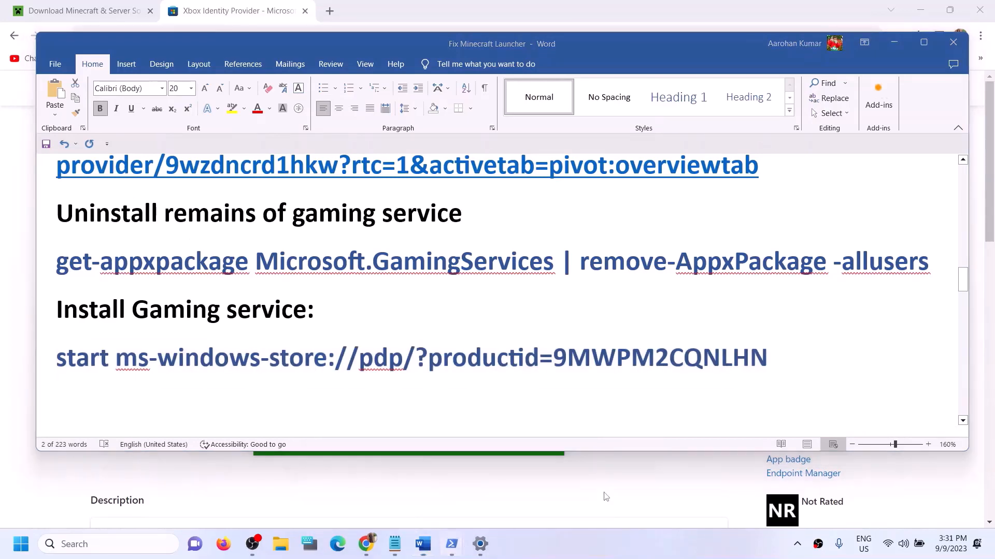
Step: Run "start ms-windows-store://pdp/?productid=9MWPM2CQNLHN" in the administrator PowerShell window
{"action": "mouse_move", "coordinate": [451, 544]}
{"action": "left_click", "coordinate": [521, 499]}
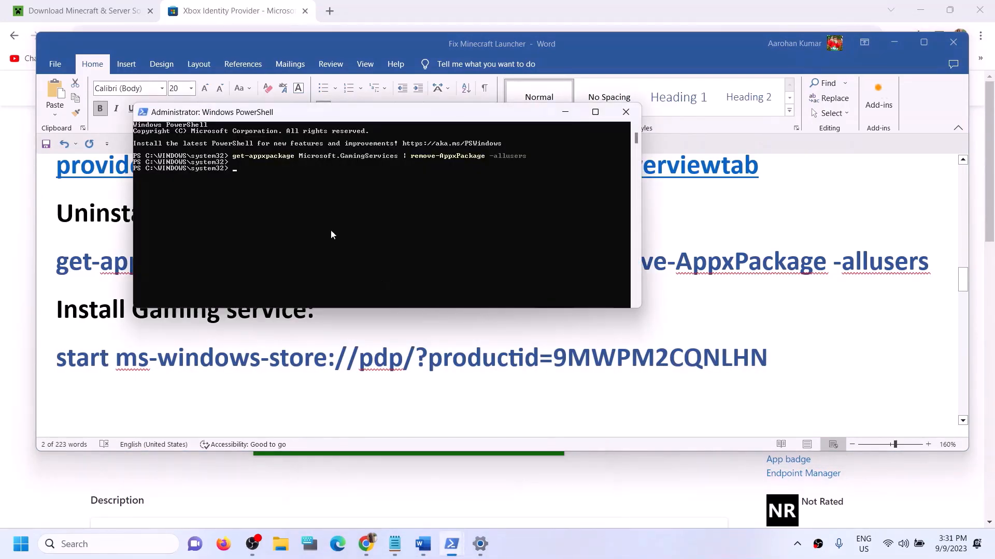
{"action": "right_click", "coordinate": [263, 175]}
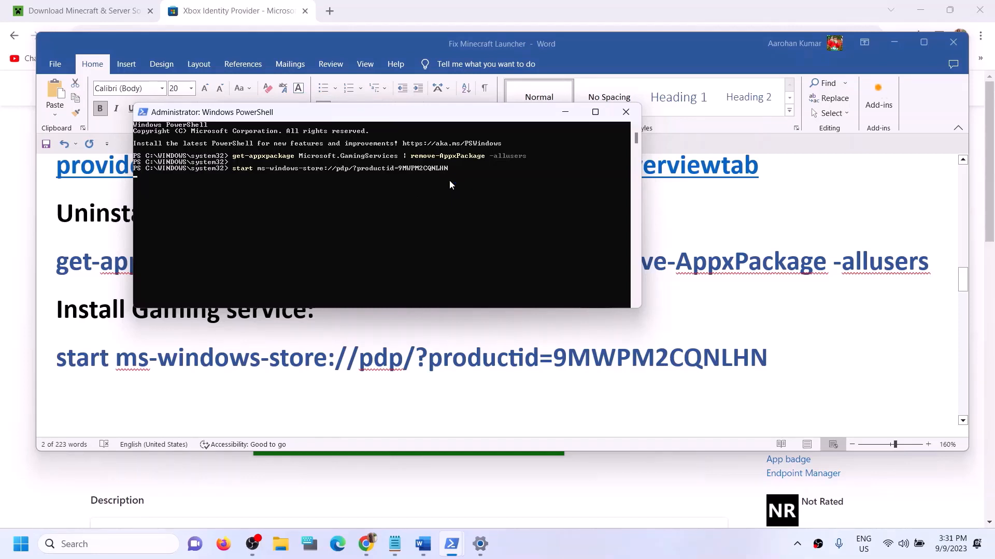
{"action": "key", "text": "Return"}
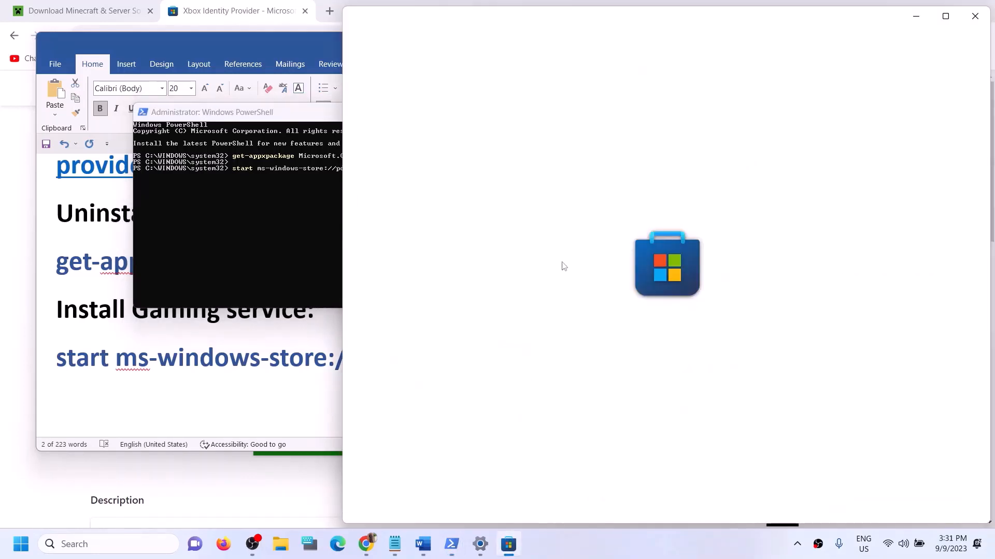
Step: Maximize Microsoft Store and install Gaming Services, approving the User Account Control request
{"action": "left_click", "coordinate": [945, 16]}
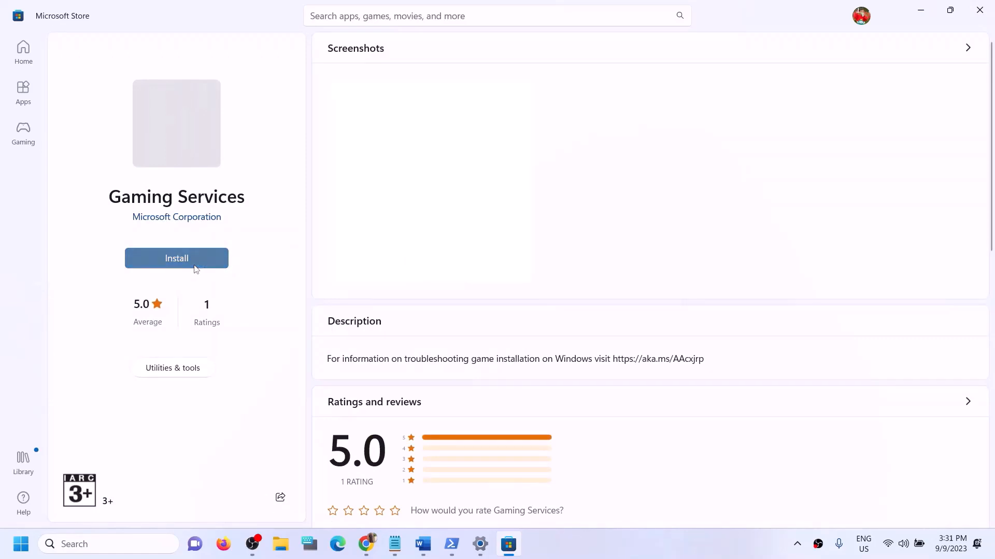
{"action": "left_click", "coordinate": [196, 268]}
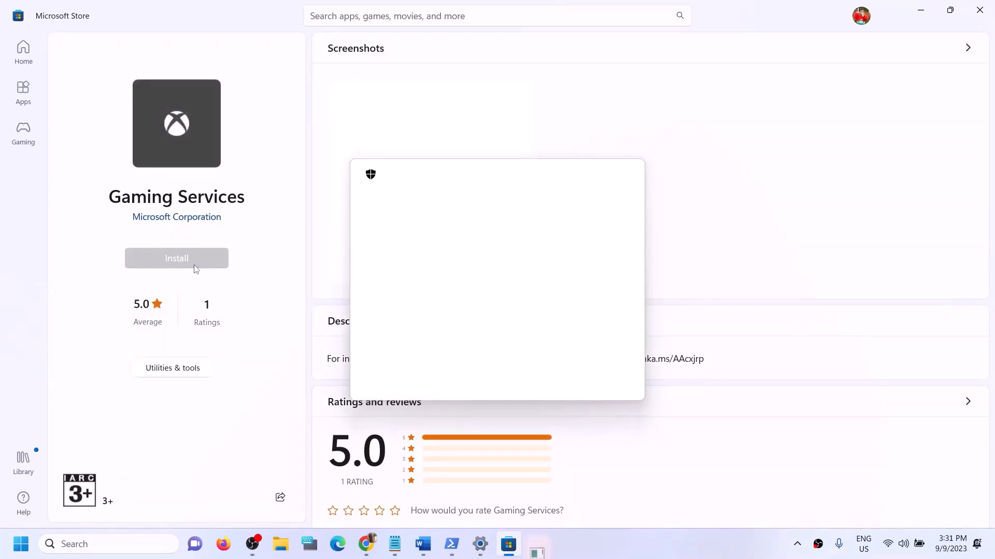
{"action": "left_click", "coordinate": [429, 377]}
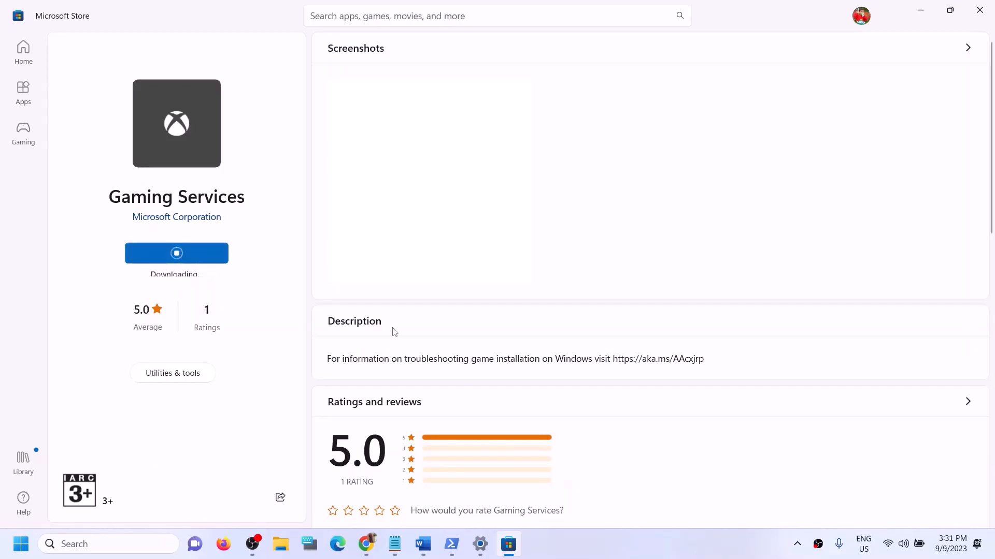
Step: Review the list of services to start under Step 9 in the Word document and minimize the document
{"action": "left_click", "coordinate": [423, 544]}
{"action": "scroll", "coordinate": [506, 383], "scroll_direction": "down", "scroll_amount": 5}
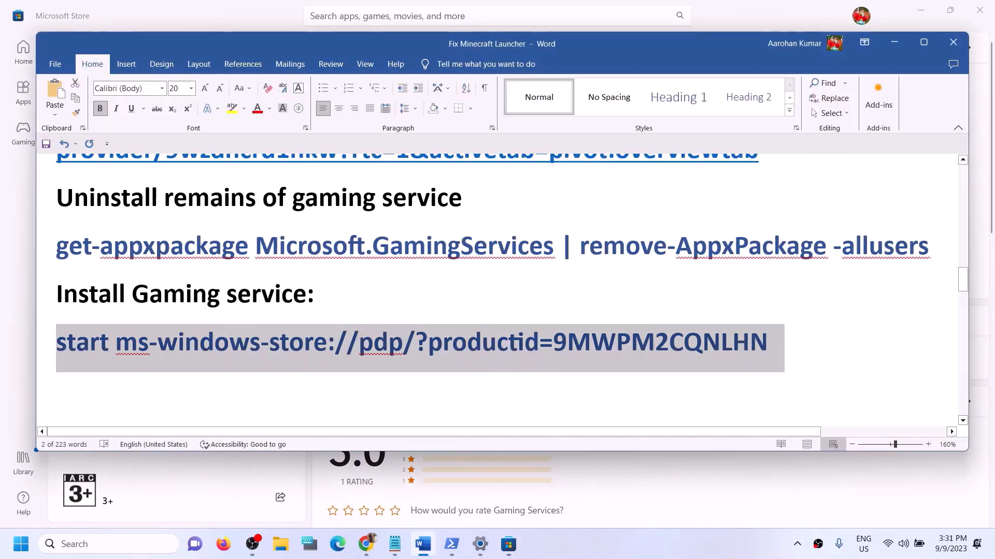
{"action": "scroll", "coordinate": [358, 353], "scroll_direction": "down", "scroll_amount": 1}
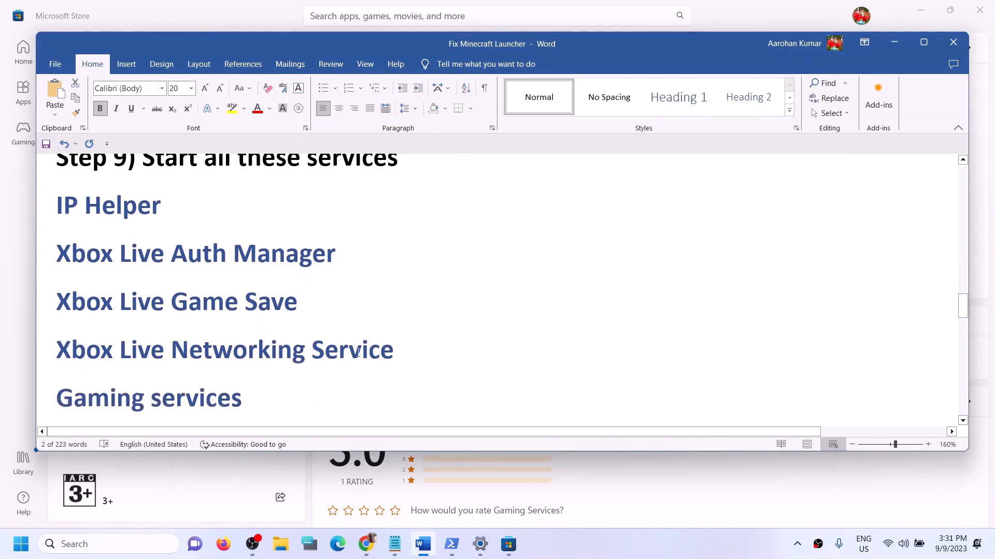
{"action": "left_click", "coordinate": [893, 42]}
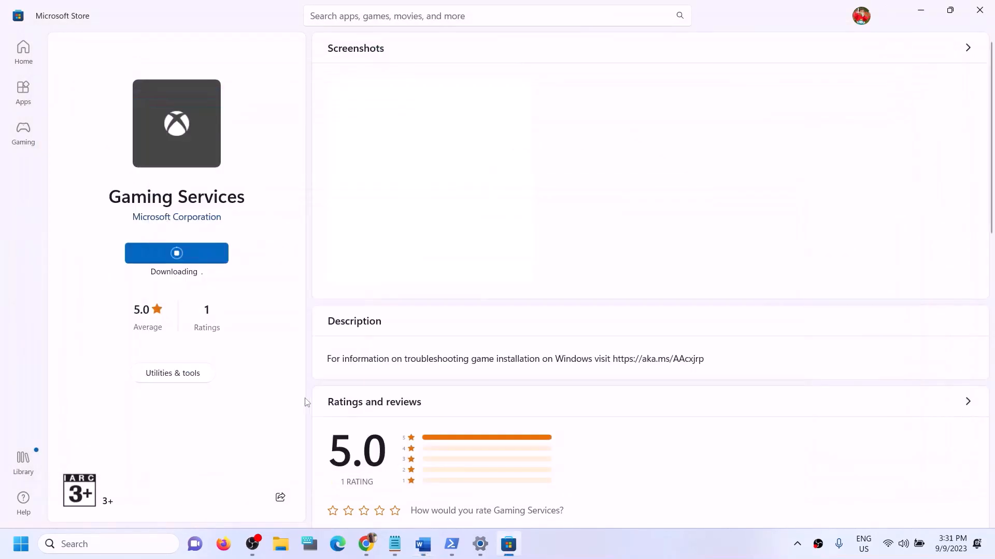
Step: Search Windows for "ser" and open the Services app
{"action": "left_click", "coordinate": [127, 540]}
{"action": "type", "text": "er"}
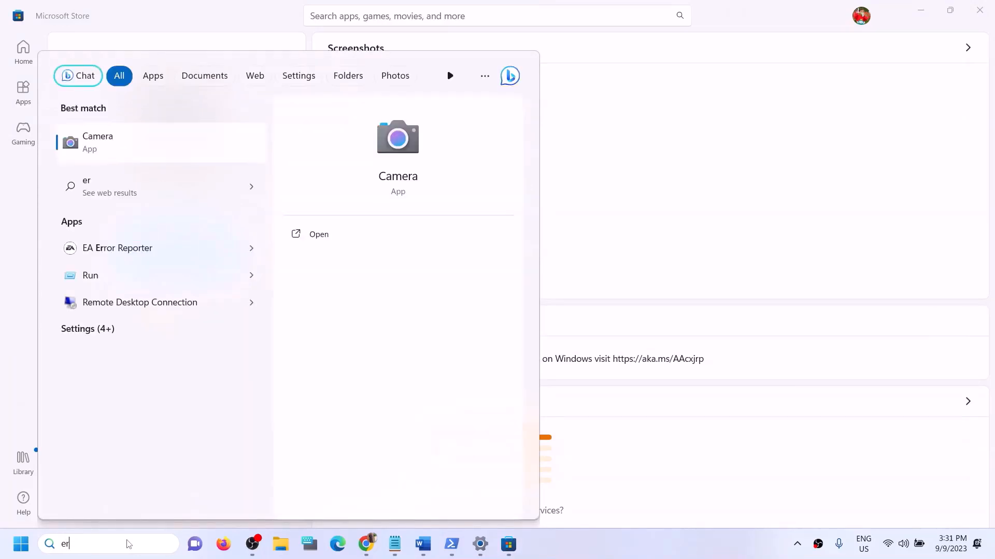
{"action": "key", "text": "Left"}
{"action": "type", "text": "s"}
{"action": "key", "text": "Right"}
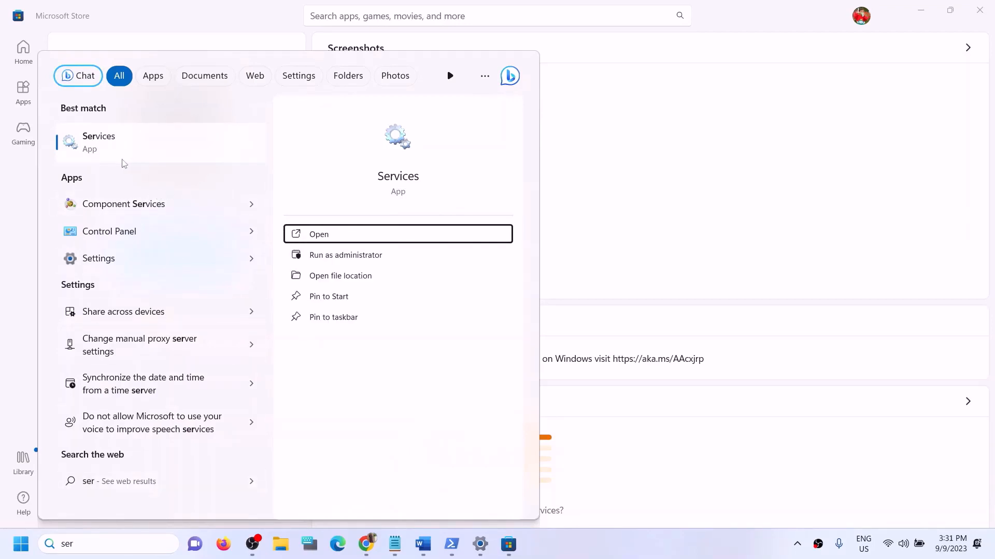
{"action": "left_click", "coordinate": [161, 149]}
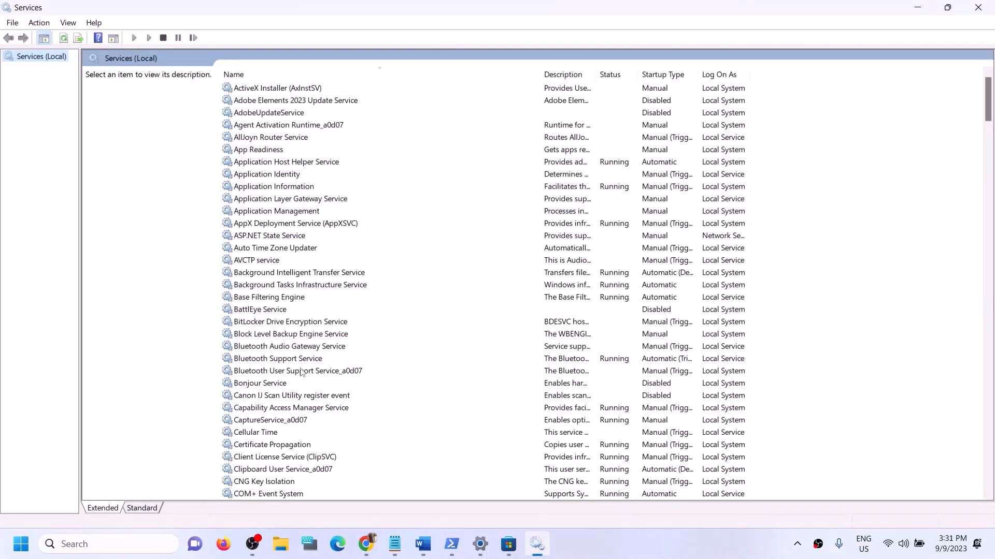
Step: Locate and select the IP Helper service in the services list
{"action": "left_click", "coordinate": [289, 372]}
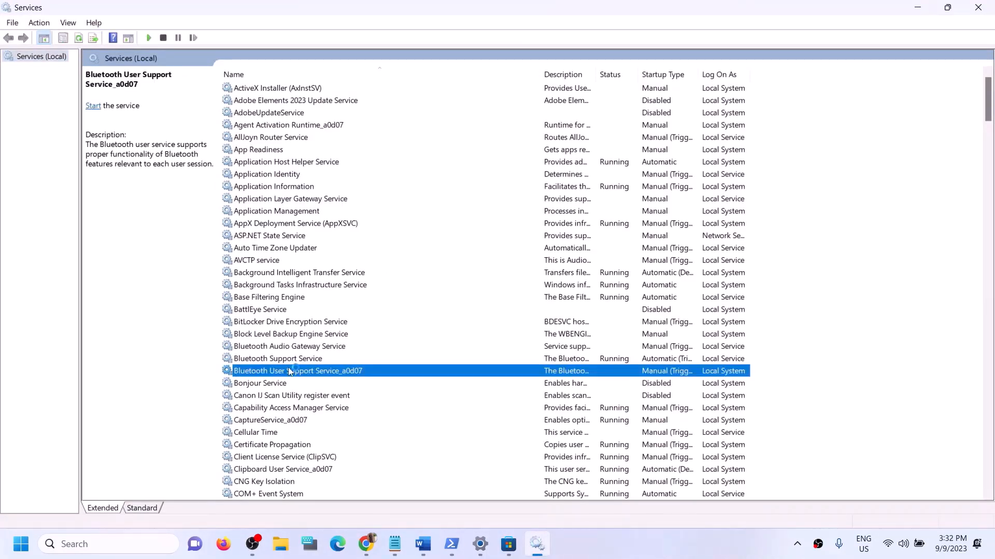
{"action": "key", "text": "i"}
{"action": "left_click", "coordinate": [258, 286]}
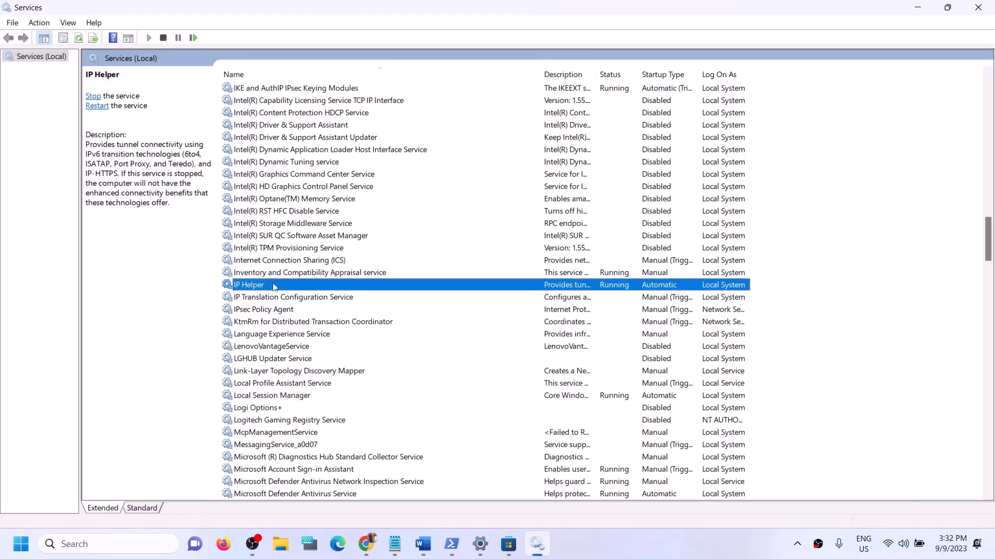
Step: Set the IP Helper service's startup type to Automatic and confirm its properties
{"action": "double_click", "coordinate": [274, 288]}
{"action": "left_click", "coordinate": [471, 256]}
{"action": "left_click", "coordinate": [467, 278]}
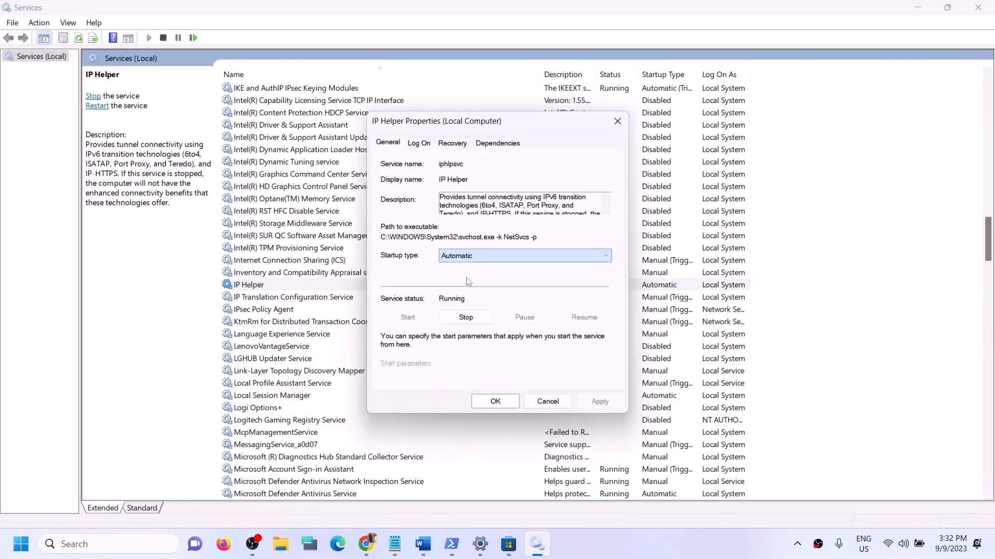
{"action": "left_click", "coordinate": [594, 404]}
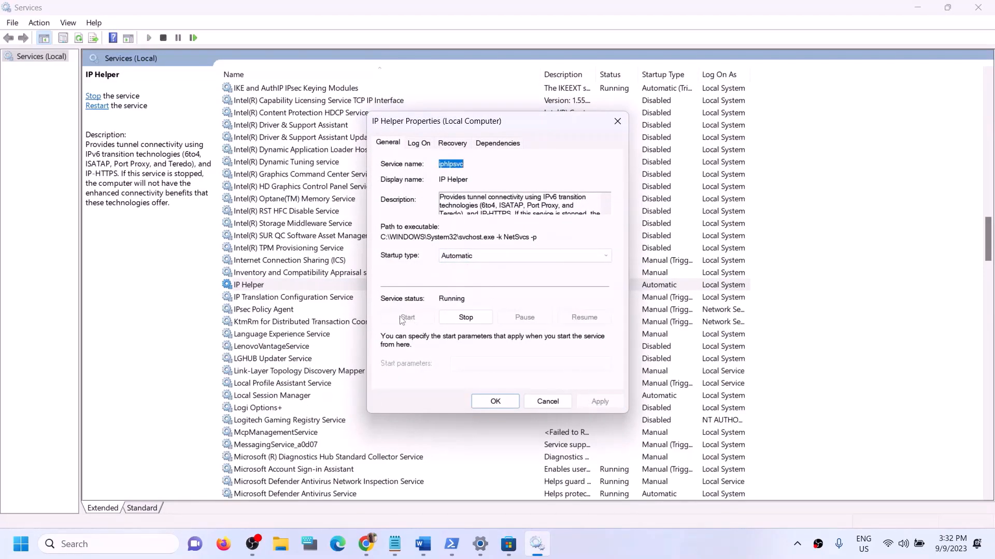
{"action": "left_click", "coordinate": [487, 405]}
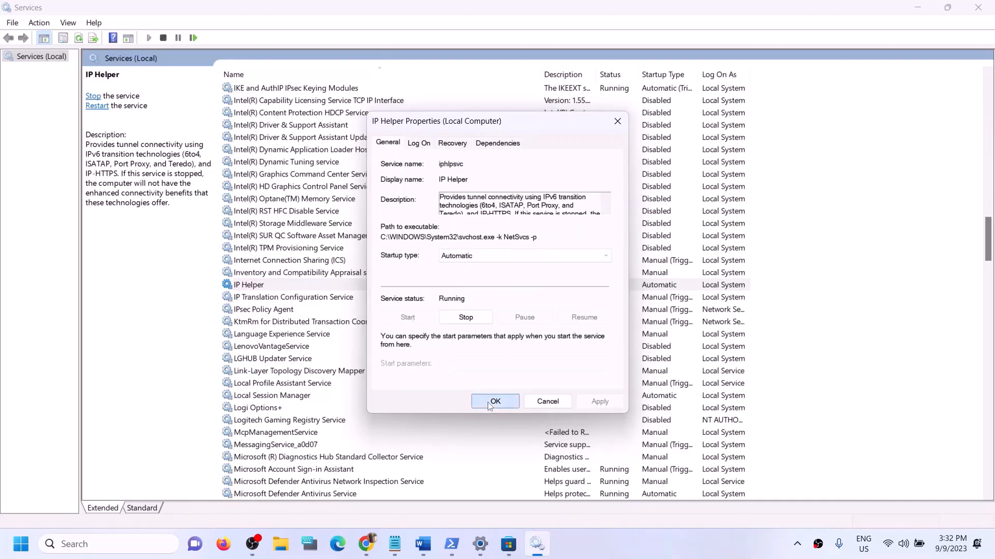
Step: Find the Xbox Accessory Management Service and set its startup type to Automatic, applying and confirming the properties
{"action": "left_click", "coordinate": [310, 398]}
{"action": "key", "text": "x"}
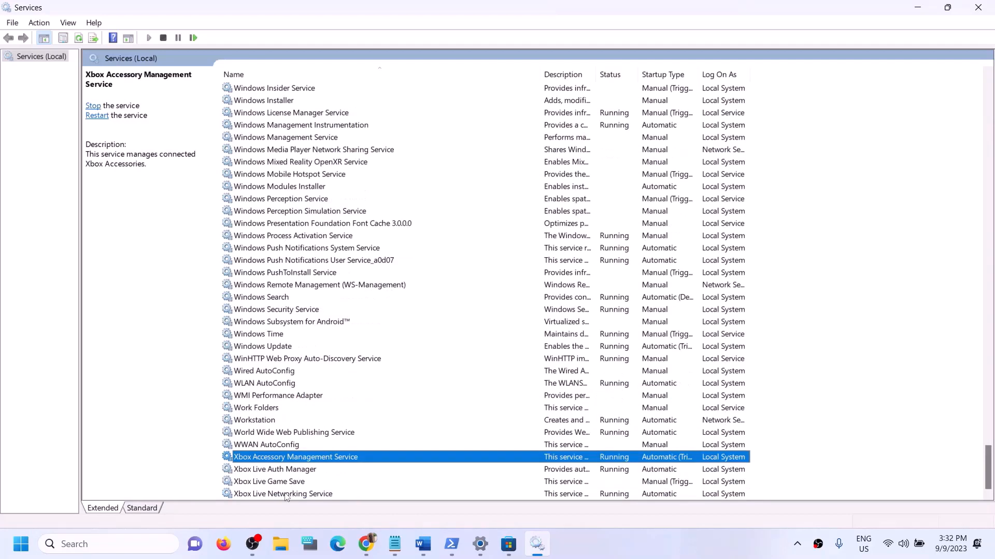
{"action": "double_click", "coordinate": [329, 459]}
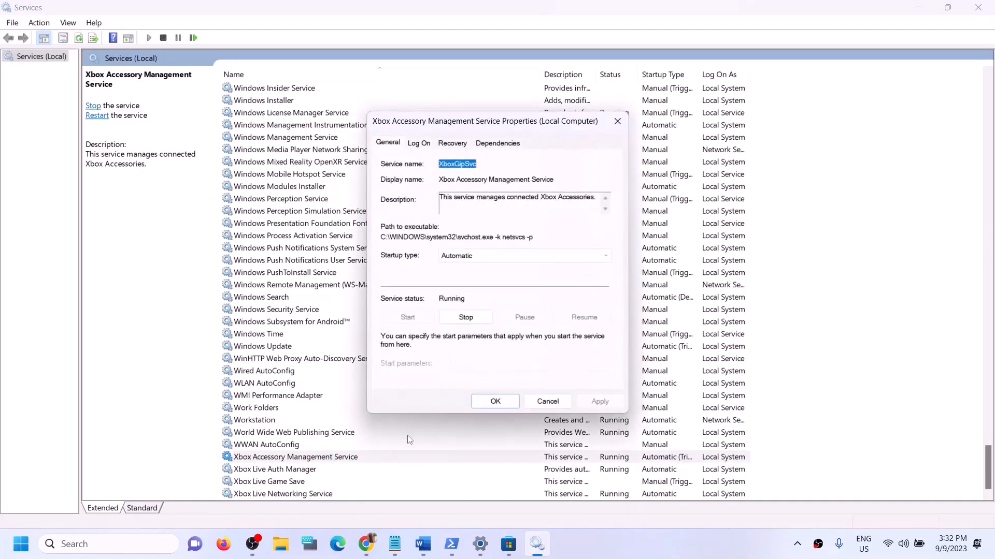
{"action": "left_click", "coordinate": [489, 258]}
{"action": "left_click", "coordinate": [468, 277]}
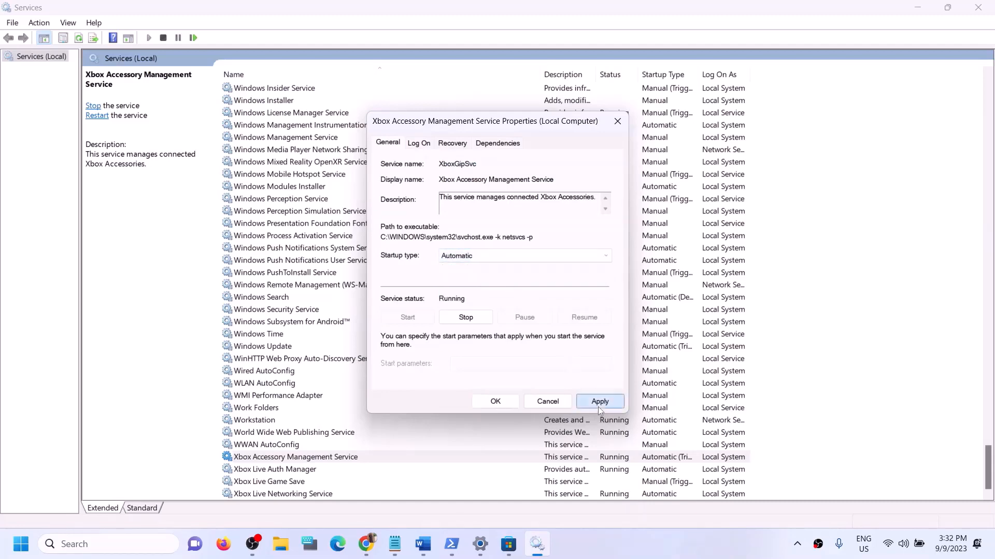
{"action": "left_click", "coordinate": [598, 404]}
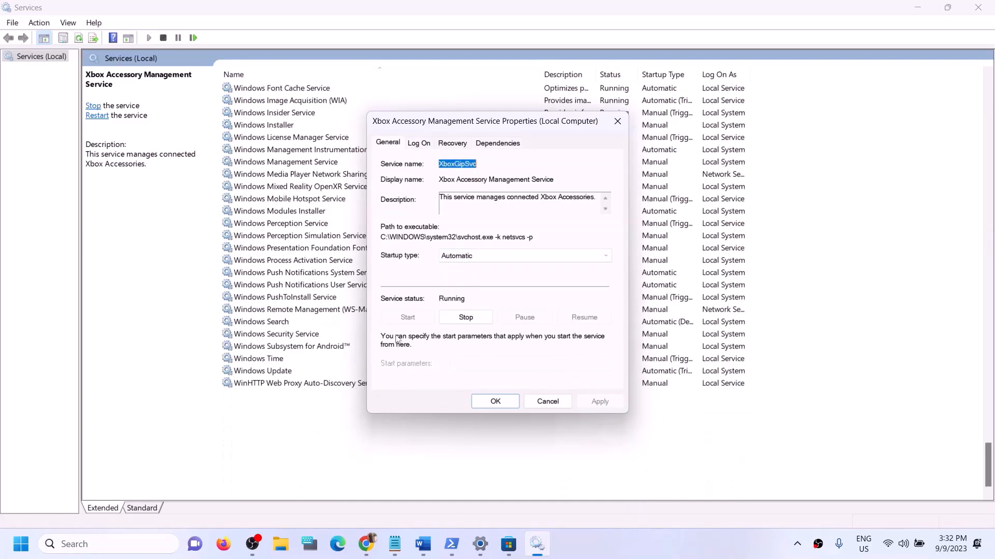
{"action": "left_click", "coordinate": [493, 407]}
Step: Set the Xbox Live Auth Manager service's startup type to Automatic, then apply and close its properties
{"action": "scroll", "coordinate": [320, 468], "scroll_direction": "down", "scroll_amount": 1}
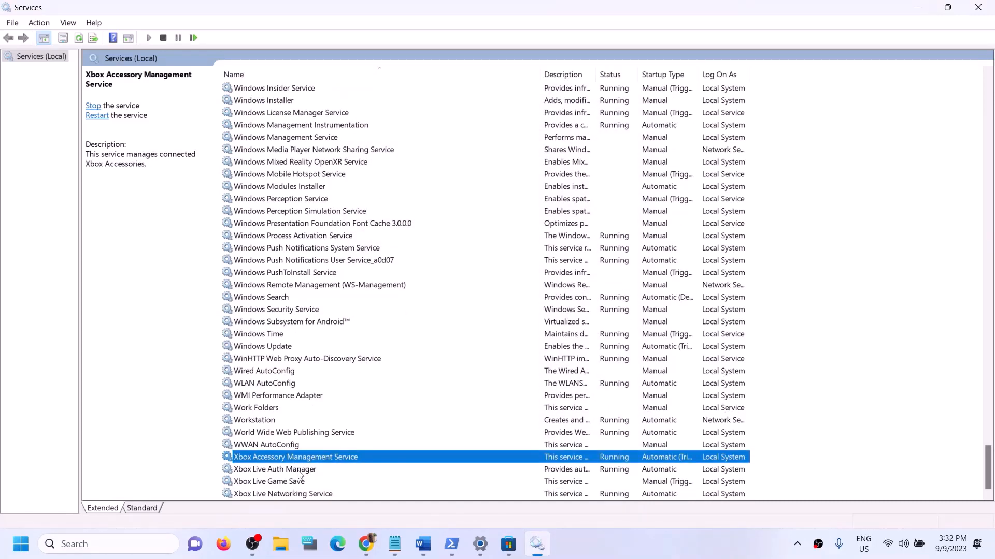
{"action": "double_click", "coordinate": [299, 470]}
{"action": "left_click", "coordinate": [472, 257]}
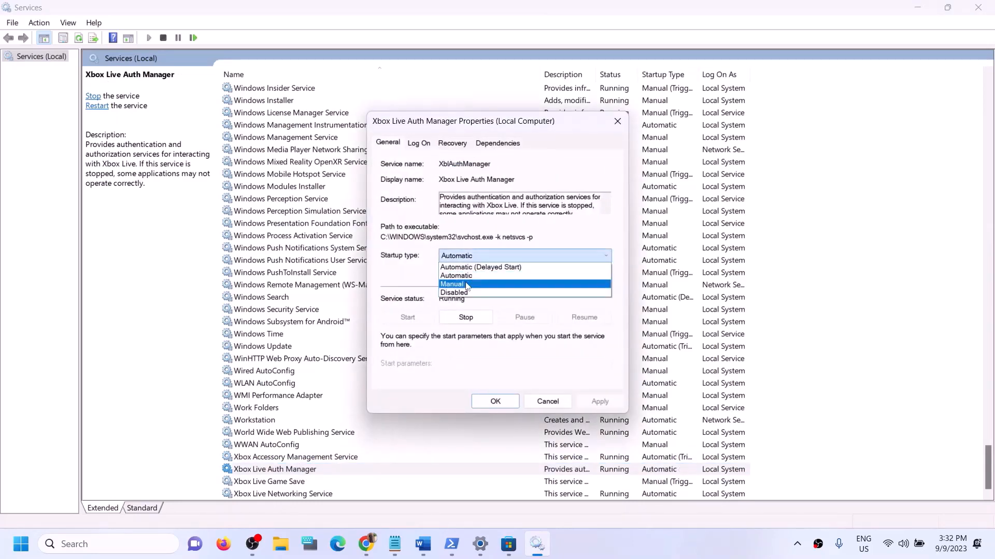
{"action": "left_click", "coordinate": [456, 276]}
{"action": "left_click", "coordinate": [599, 403]}
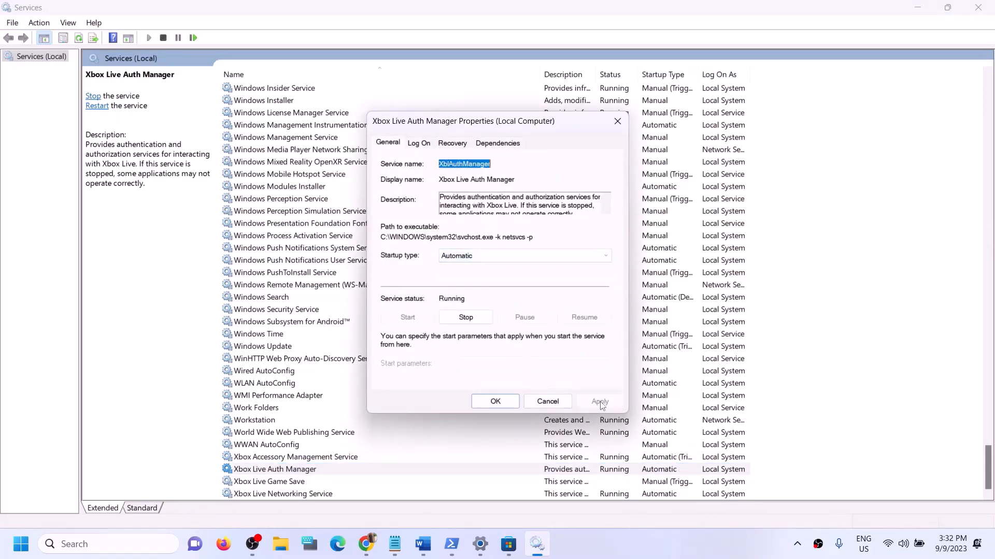
{"action": "left_click", "coordinate": [494, 402]}
Step: Set the Xbox Live Game Save service's startup type to Automatic and start the service
{"action": "left_click", "coordinate": [282, 482]}
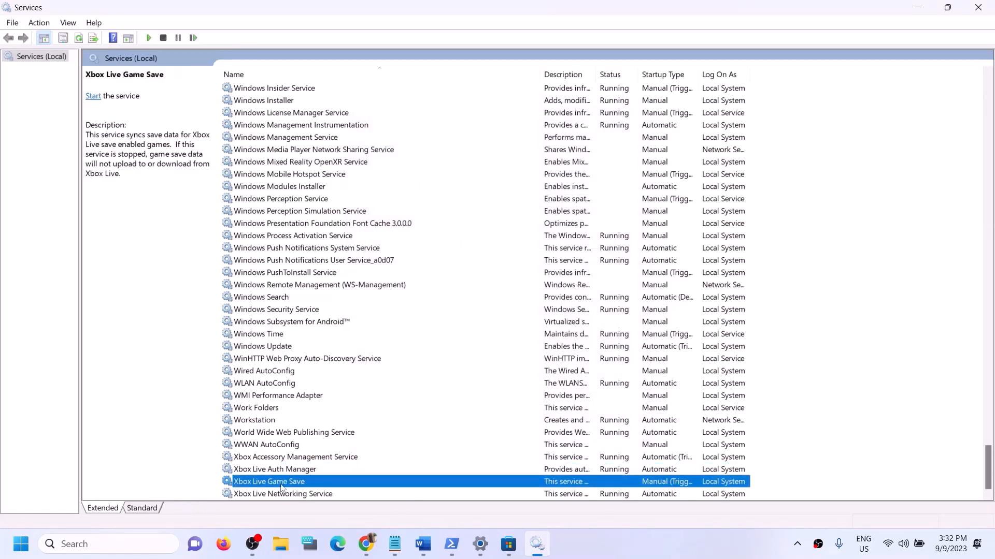
{"action": "double_click", "coordinate": [282, 483]}
{"action": "left_click", "coordinate": [481, 259]}
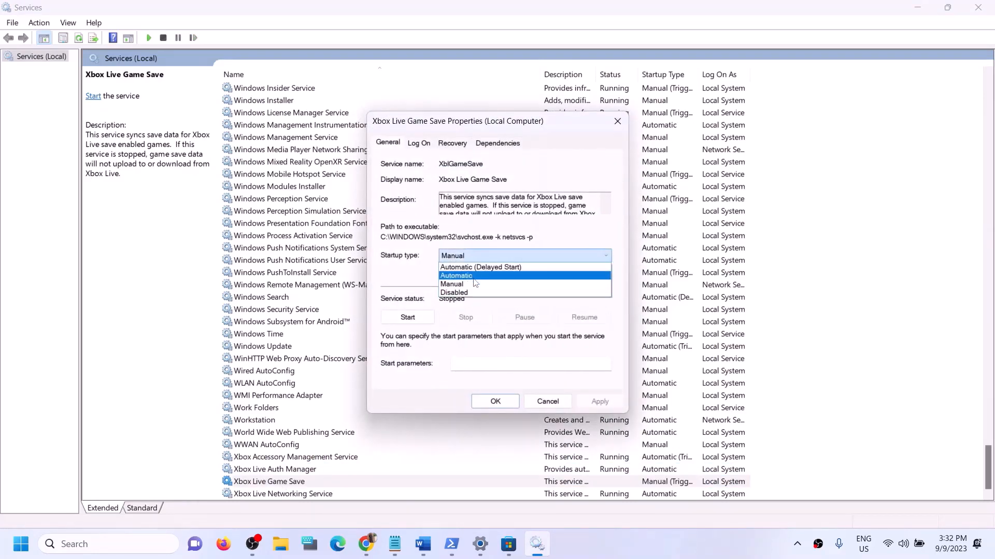
{"action": "left_click", "coordinate": [475, 276]}
{"action": "left_click", "coordinate": [601, 403]}
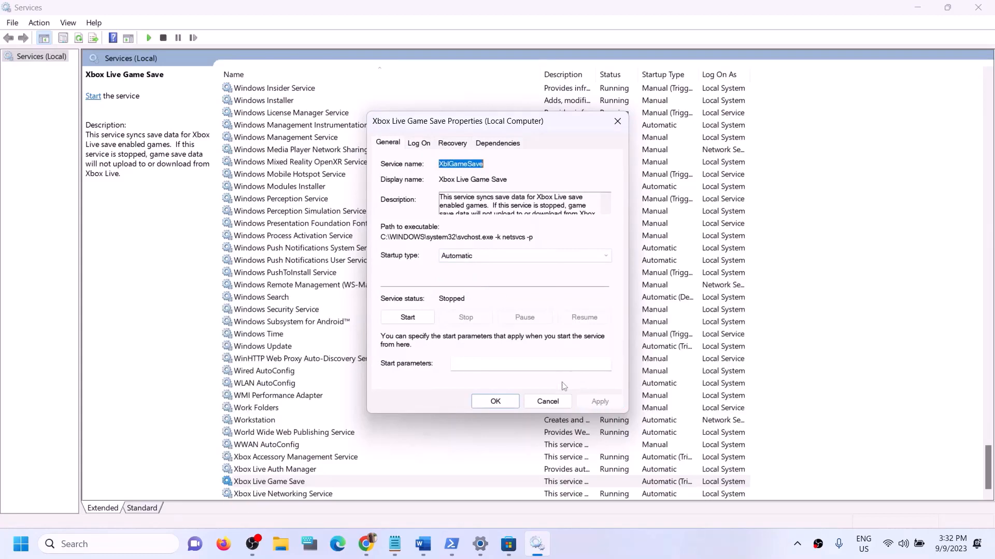
{"action": "left_click", "coordinate": [404, 318]}
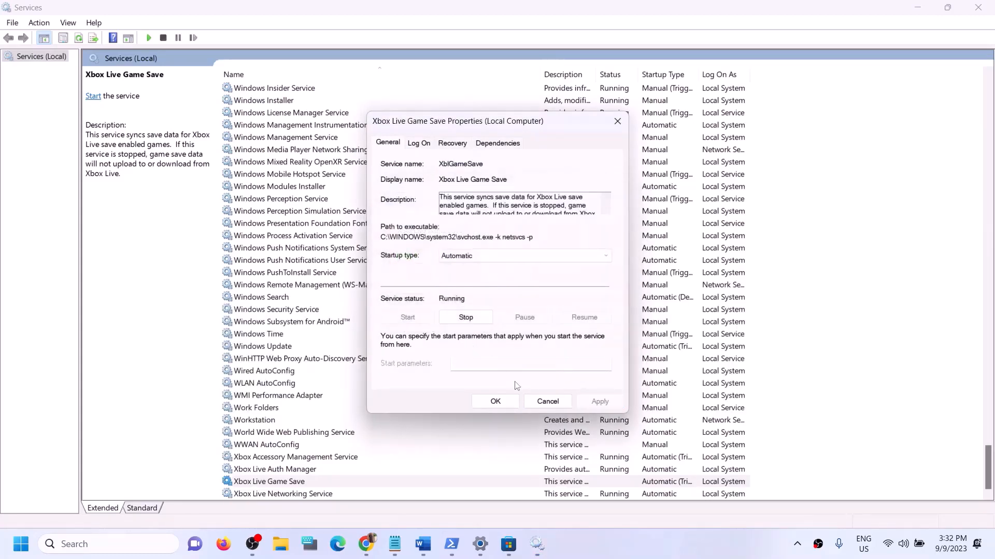
{"action": "left_click", "coordinate": [504, 402]}
Step: Set the Xbox Live Networking Service's startup type to Automatic and confirm its properties
{"action": "double_click", "coordinate": [287, 494]}
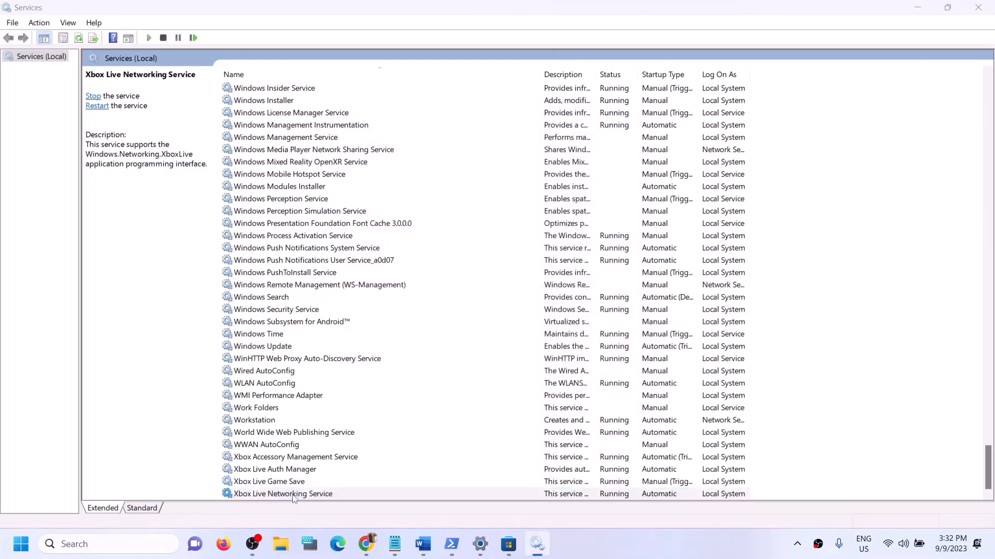
{"action": "left_click", "coordinate": [478, 258]}
{"action": "left_click", "coordinate": [472, 275]}
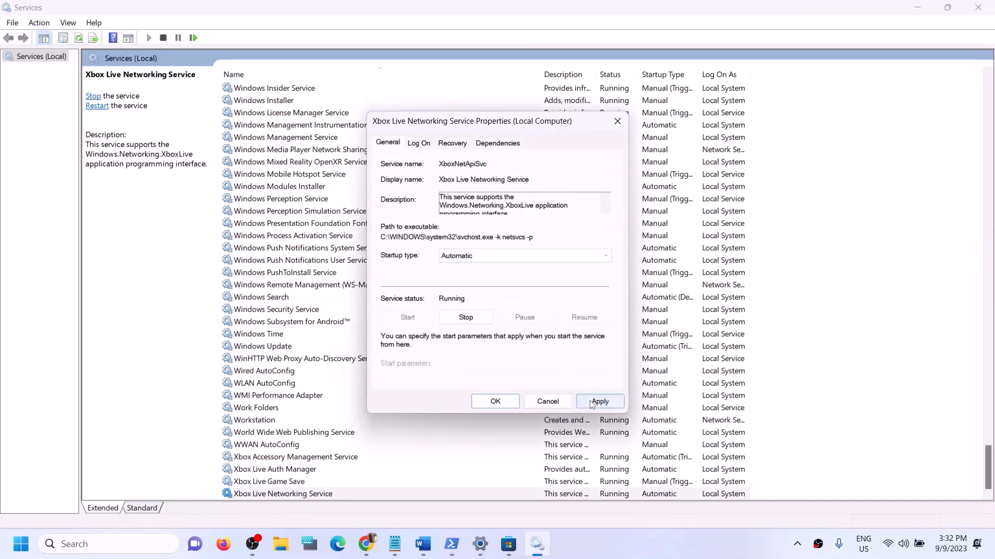
{"action": "left_click", "coordinate": [599, 402]}
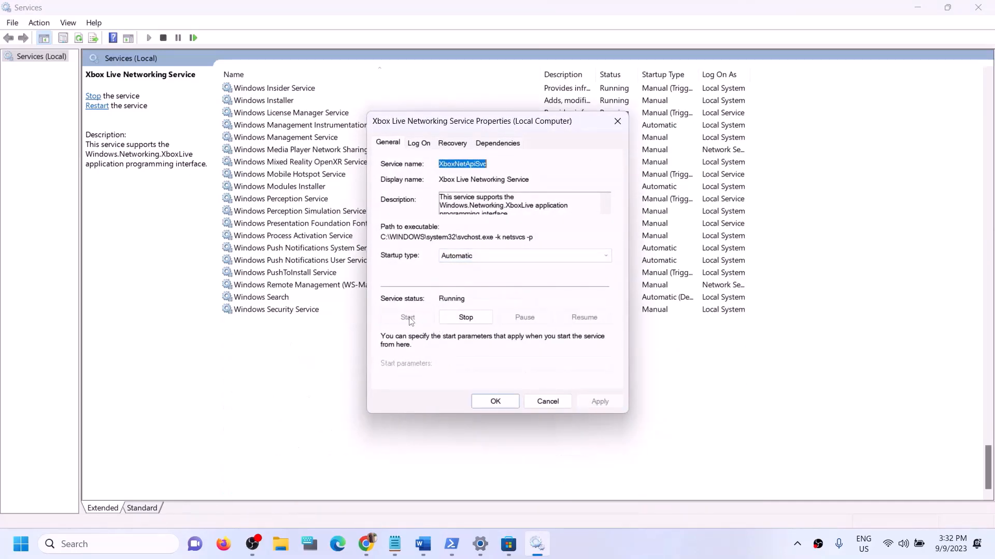
{"action": "left_click", "coordinate": [492, 404]}
Step: Set the Windows Update service's startup type to Automatic and confirm its properties
{"action": "left_click", "coordinate": [274, 348]}
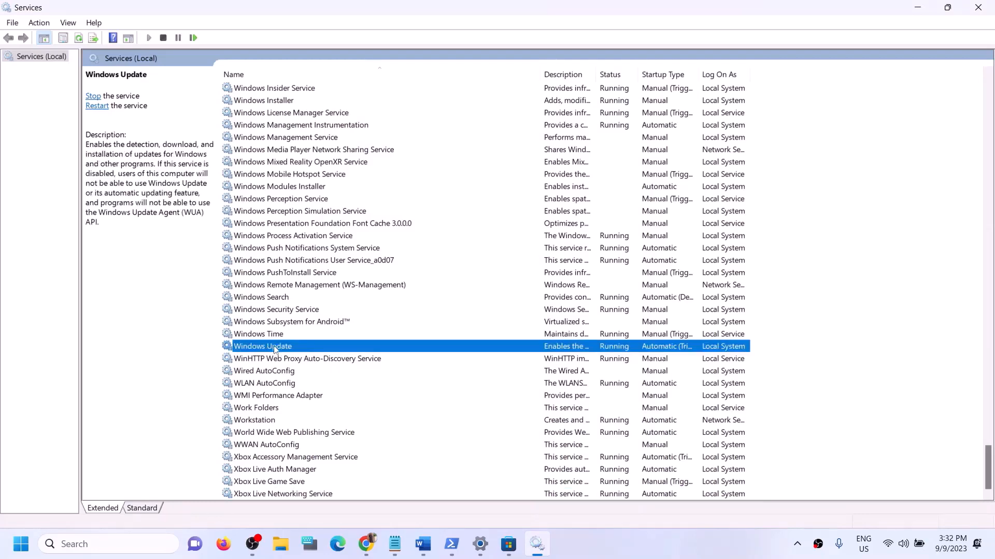
{"action": "double_click", "coordinate": [318, 352]}
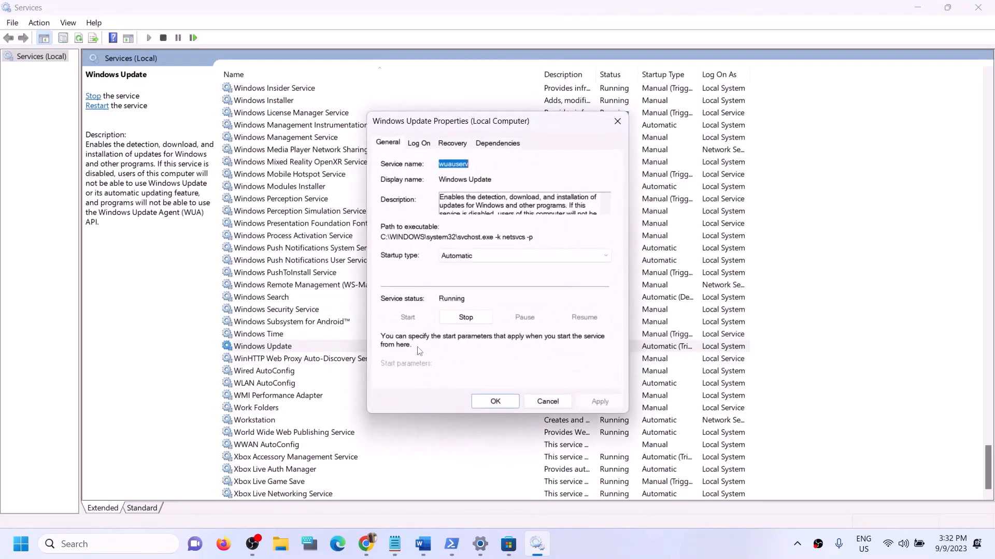
{"action": "left_click", "coordinate": [482, 259]}
{"action": "left_click", "coordinate": [472, 277]}
{"action": "left_click", "coordinate": [601, 403]}
{"action": "left_click", "coordinate": [495, 402]}
Step: Locate the two Gaming Services entries in the services list and examine their status and available actions
{"action": "left_click", "coordinate": [295, 274]}
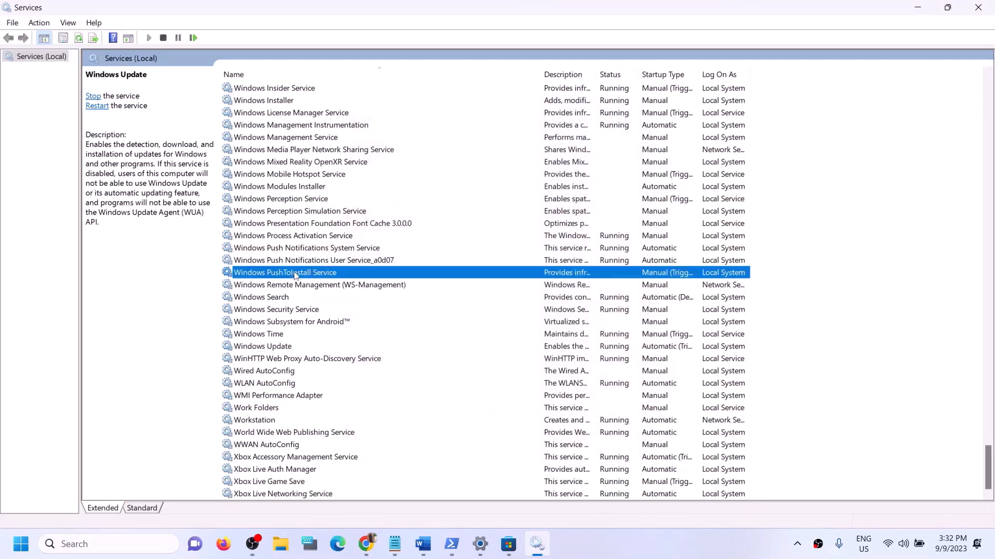
{"action": "key", "text": "g"}
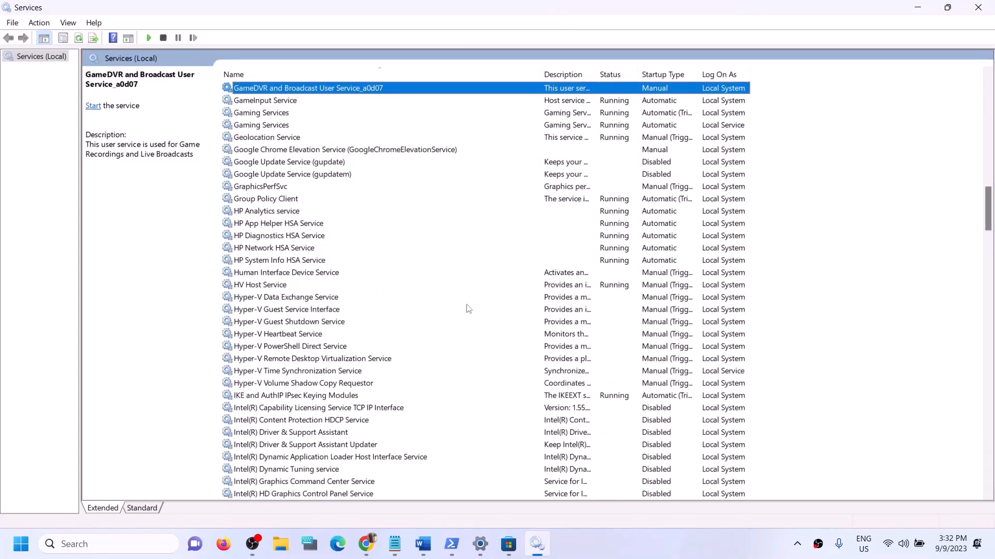
{"action": "scroll", "coordinate": [533, 362], "scroll_direction": "up", "scroll_amount": 2}
{"action": "left_click", "coordinate": [591, 187]}
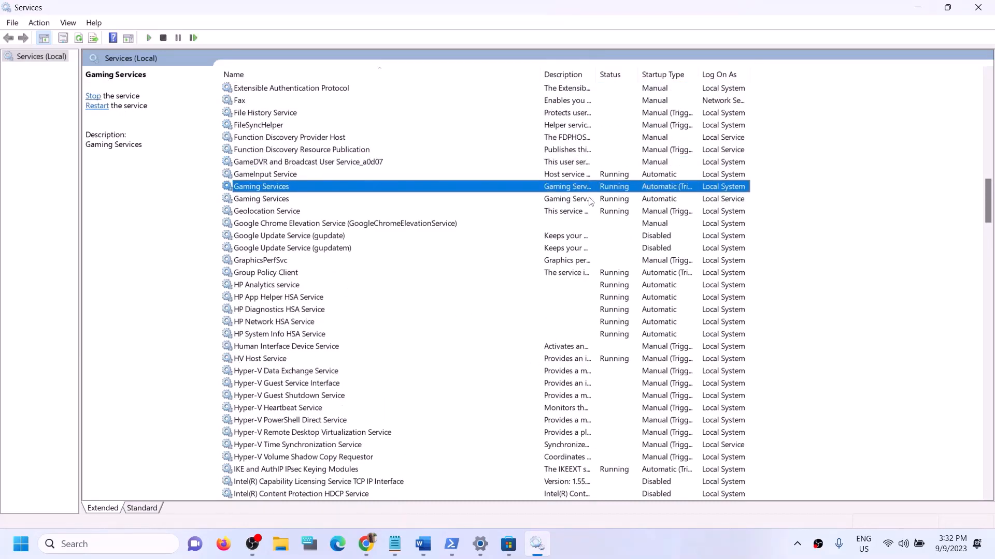
{"action": "left_click", "coordinate": [589, 201]}
{"action": "left_click", "coordinate": [570, 190]}
{"action": "left_click", "coordinate": [570, 204]}
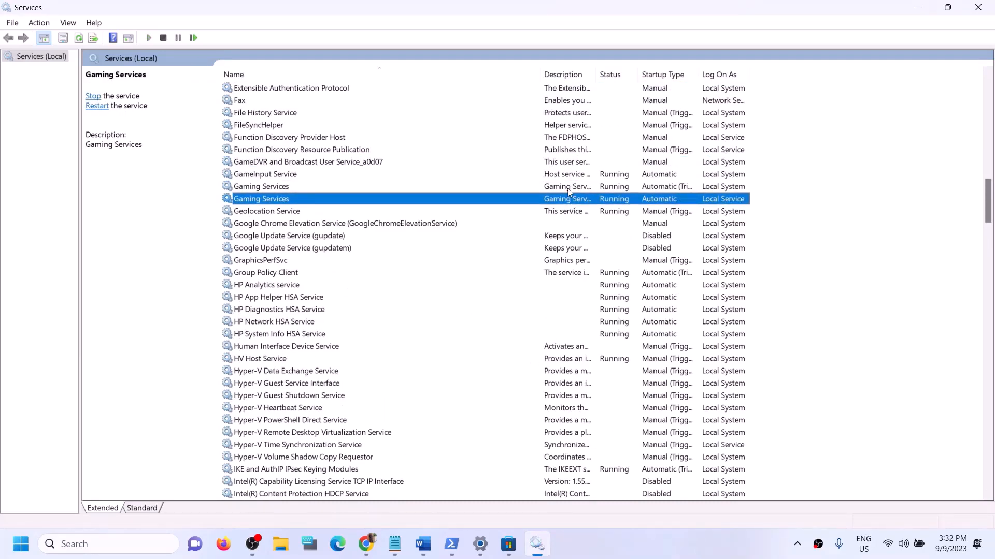
{"action": "left_click", "coordinate": [569, 192]}
{"action": "right_click", "coordinate": [568, 191]}
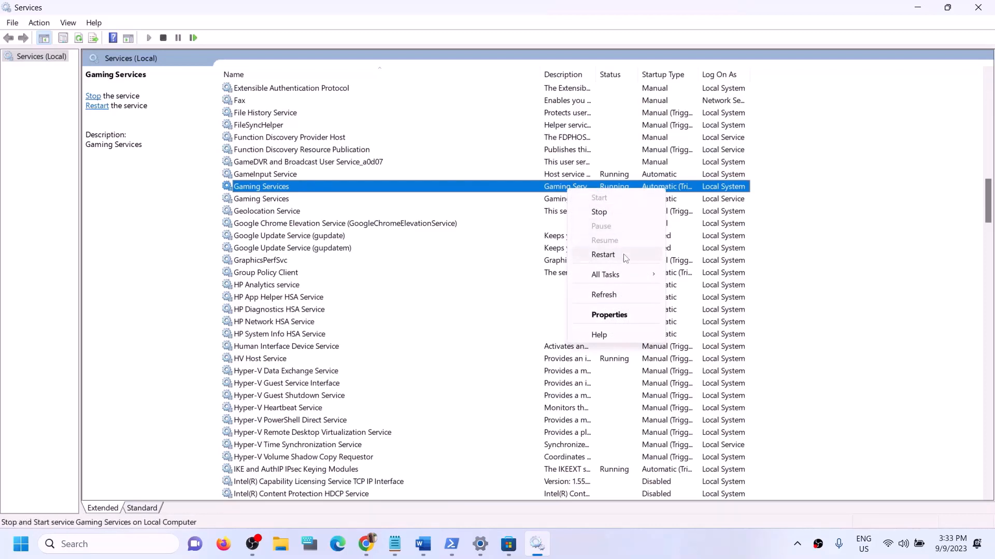
{"action": "left_click", "coordinate": [563, 193]}
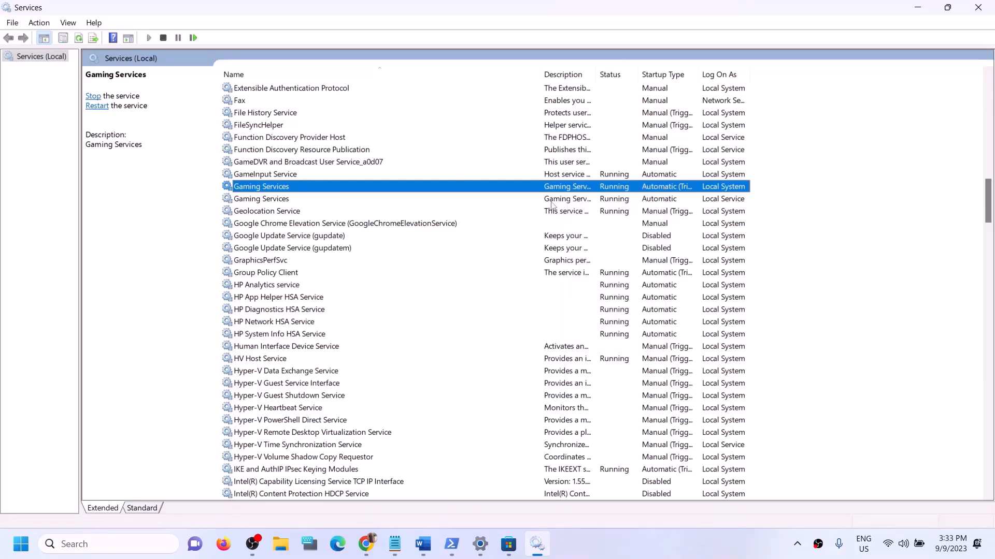
{"action": "left_click", "coordinate": [584, 196]}
{"action": "left_click", "coordinate": [573, 191]}
{"action": "left_click", "coordinate": [587, 199]}
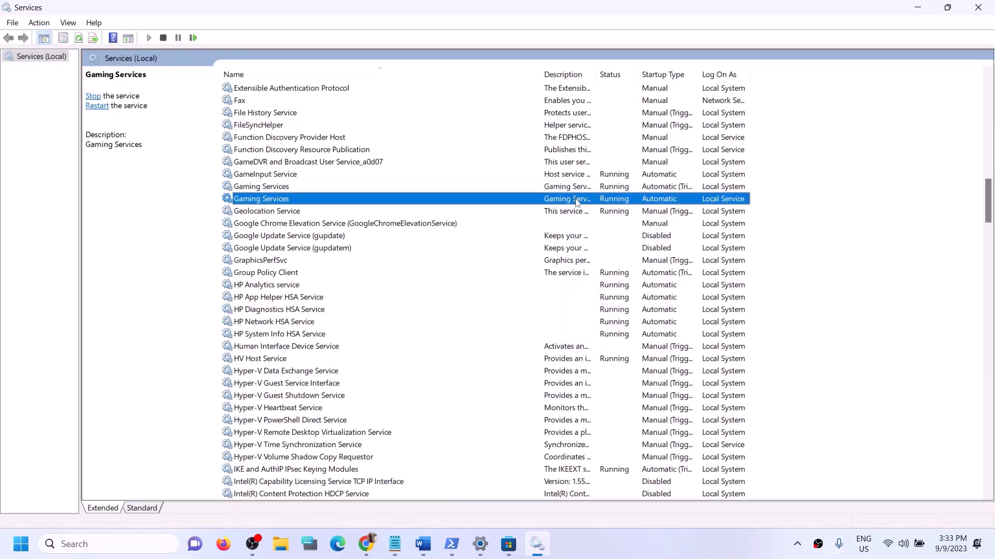
{"action": "left_click", "coordinate": [572, 190]}
{"action": "left_click", "coordinate": [584, 198]}
{"action": "left_click", "coordinate": [575, 190]}
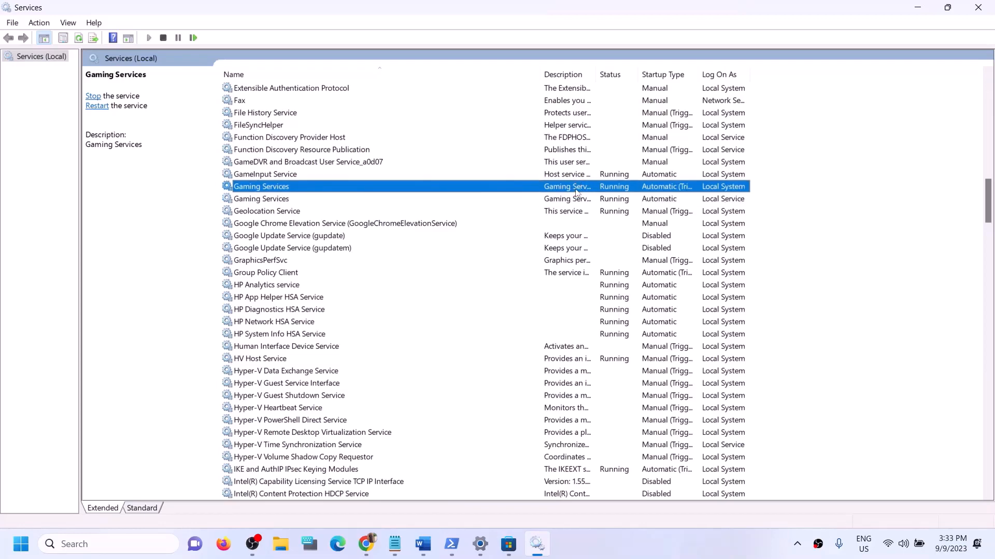
Step: Stop both Gaming Services entries, beginning with the one that logs on as Local System
{"action": "right_click", "coordinate": [575, 187]}
{"action": "left_click", "coordinate": [605, 210]}
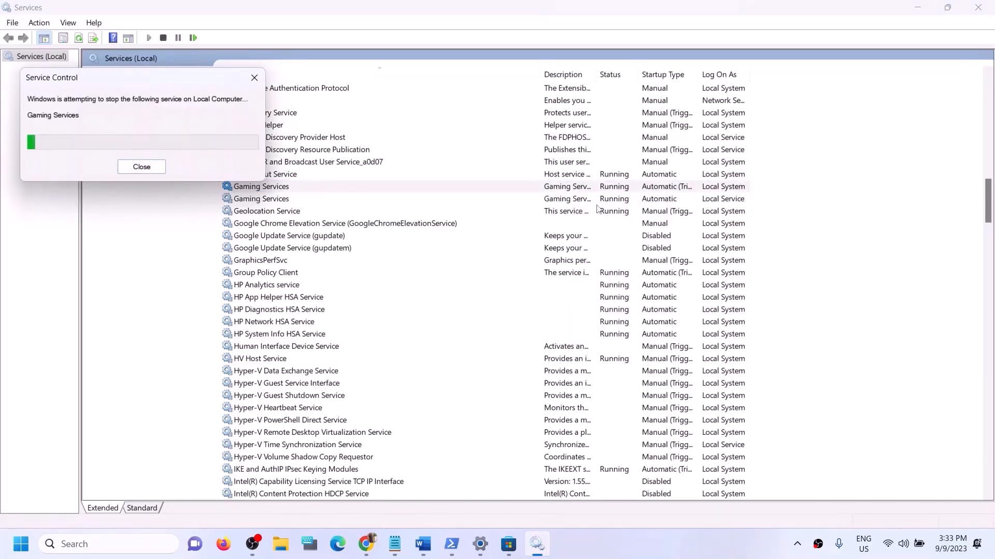
{"action": "left_click", "coordinate": [576, 199]}
{"action": "right_click", "coordinate": [574, 202]}
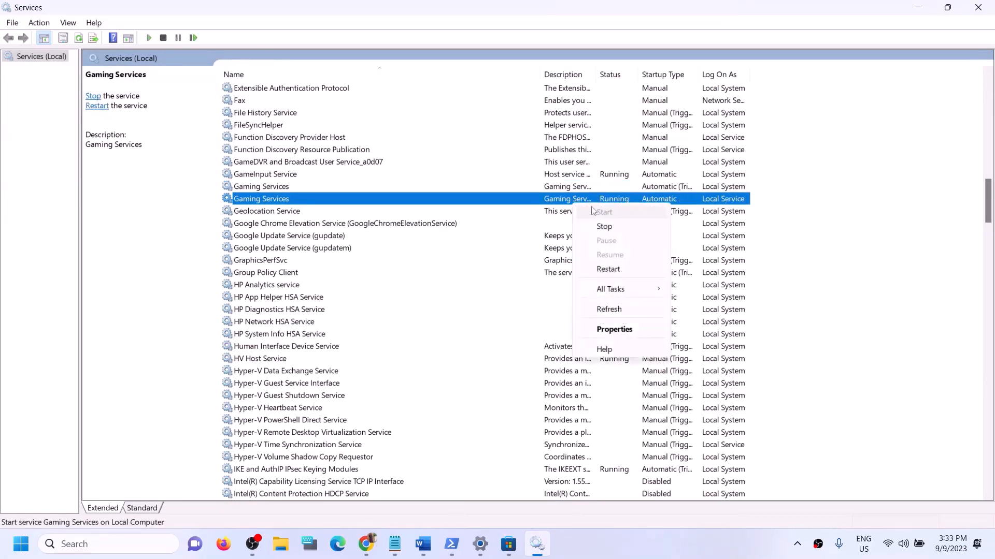
{"action": "left_click", "coordinate": [603, 227]}
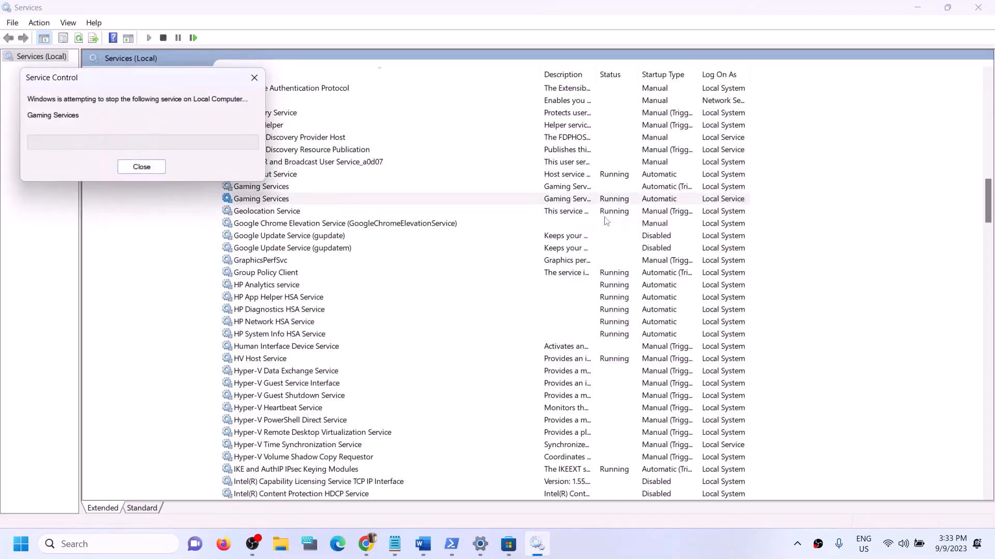
Step: Start both Gaming Services entries again, first the Local System one and then the Local Service one
{"action": "left_click", "coordinate": [571, 188]}
{"action": "right_click", "coordinate": [569, 190]}
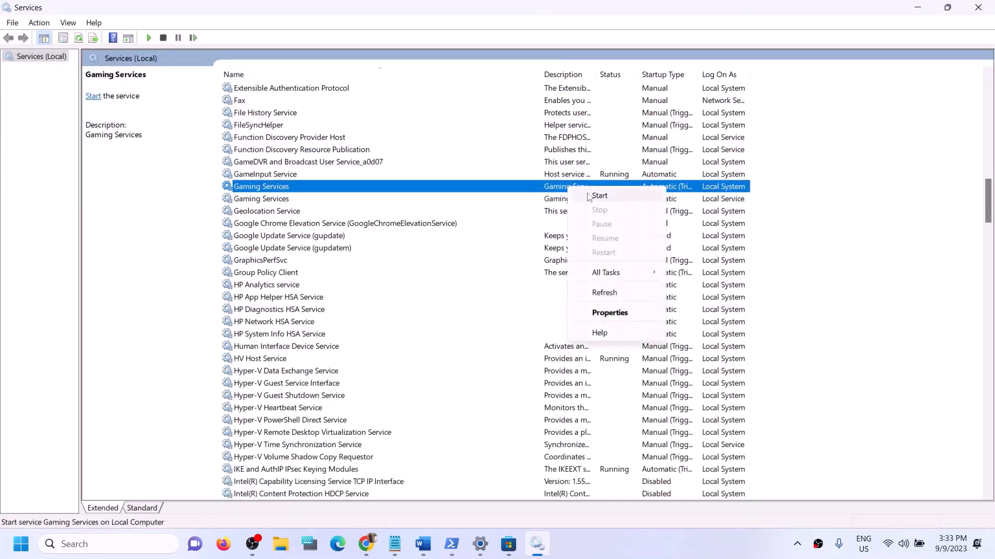
{"action": "left_click", "coordinate": [599, 197]}
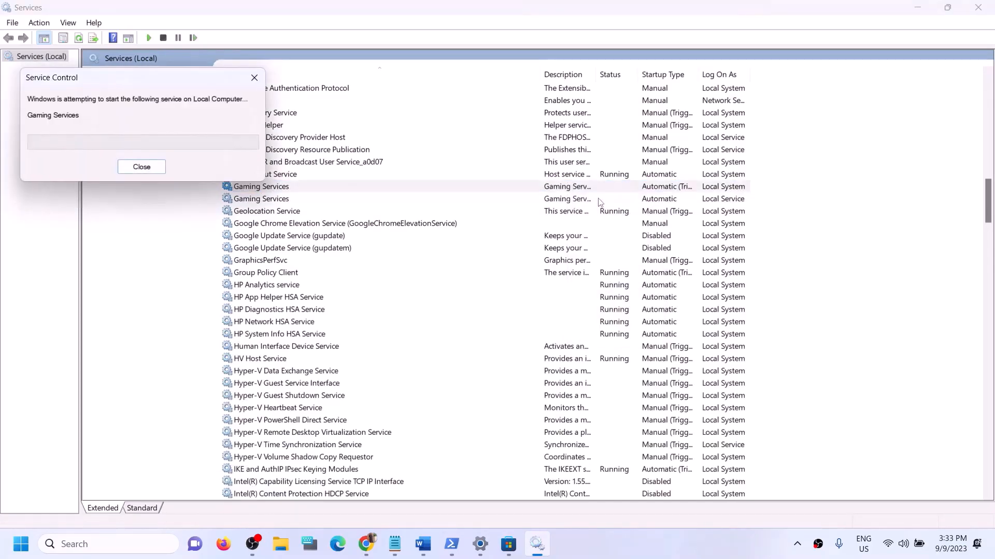
{"action": "left_click", "coordinate": [564, 202]}
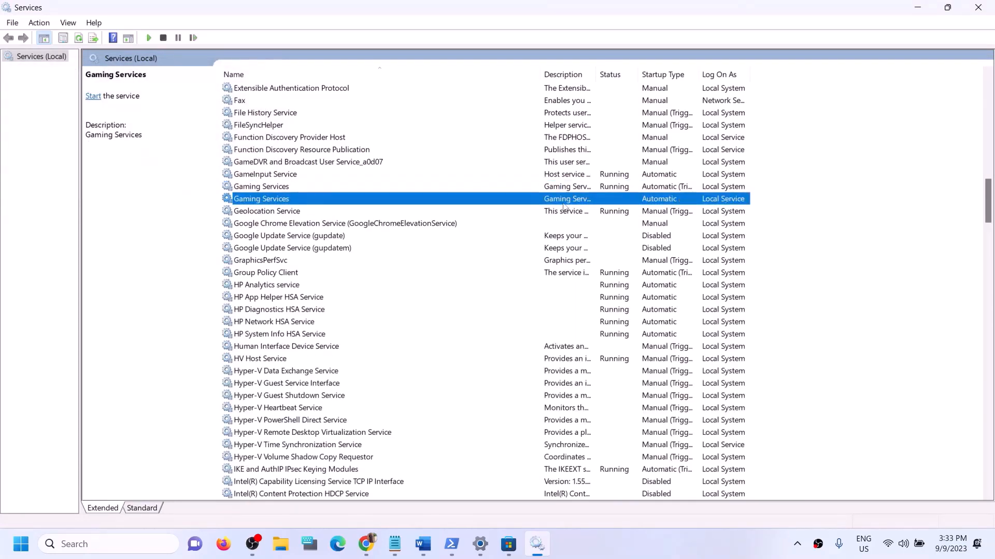
{"action": "right_click", "coordinate": [564, 207]}
{"action": "left_click", "coordinate": [599, 215]}
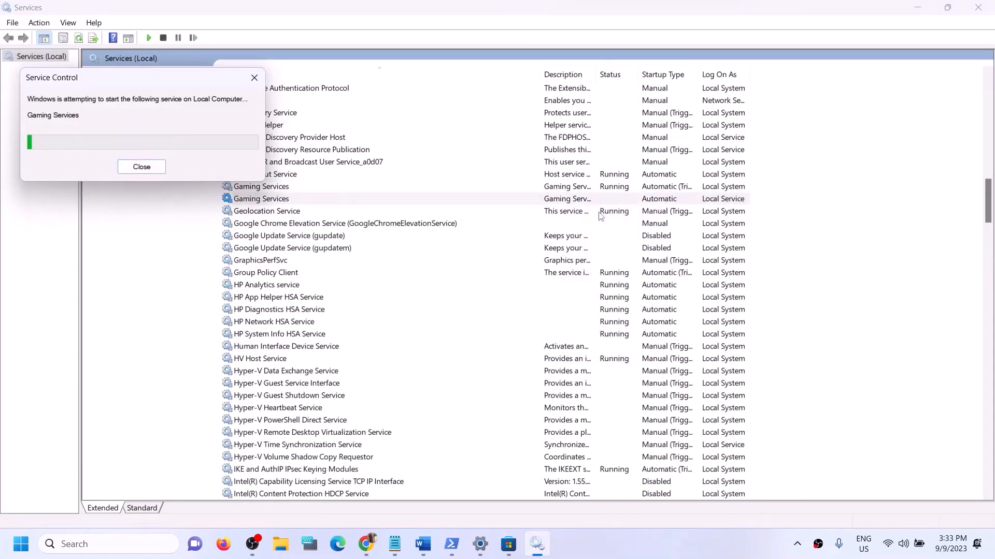
Step: Set the Microsoft Store Install Service's startup type to Automatic and confirm its properties
{"action": "left_click", "coordinate": [307, 311]}
{"action": "key", "text": "m"}
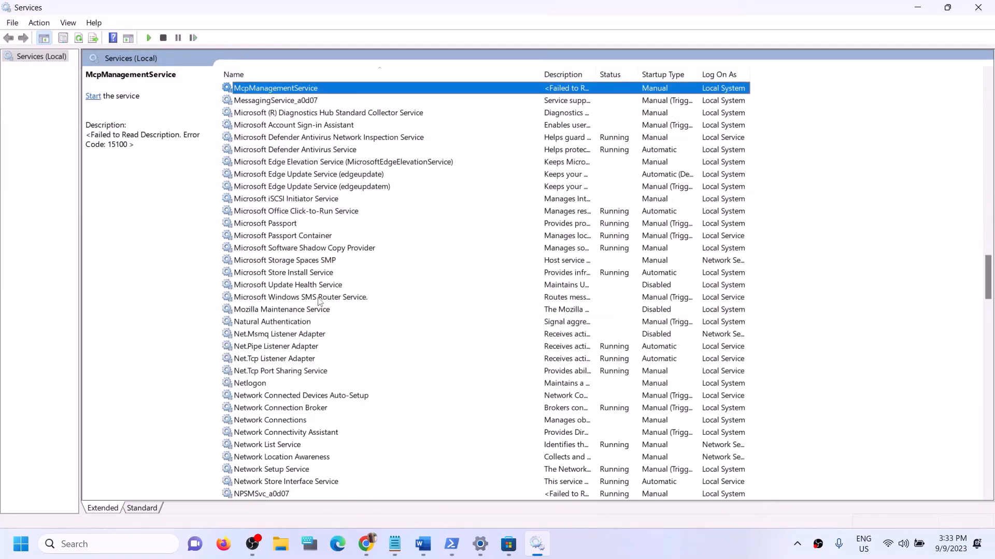
{"action": "left_click", "coordinate": [291, 273]}
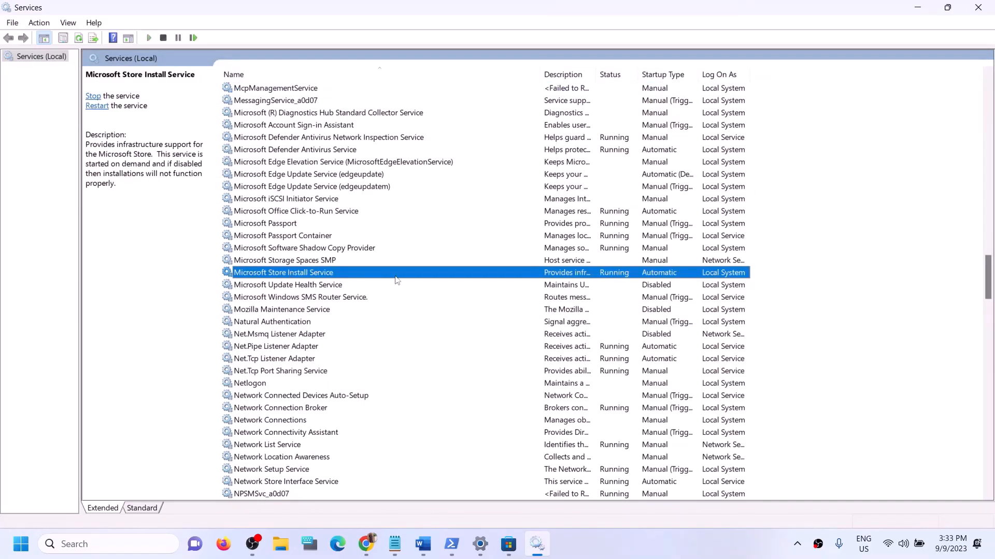
{"action": "double_click", "coordinate": [454, 275]}
{"action": "left_click", "coordinate": [501, 257]}
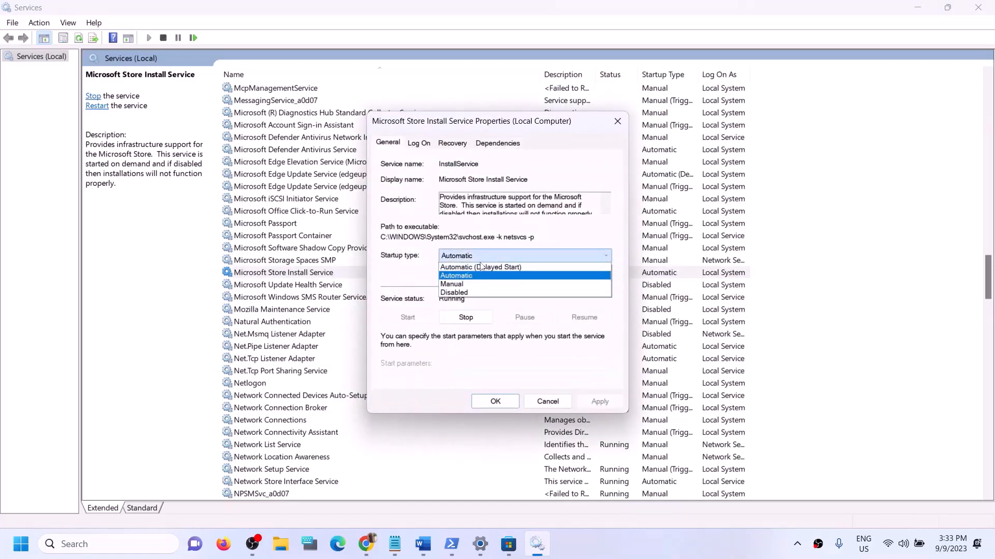
{"action": "left_click", "coordinate": [459, 279]}
{"action": "left_click", "coordinate": [600, 402]}
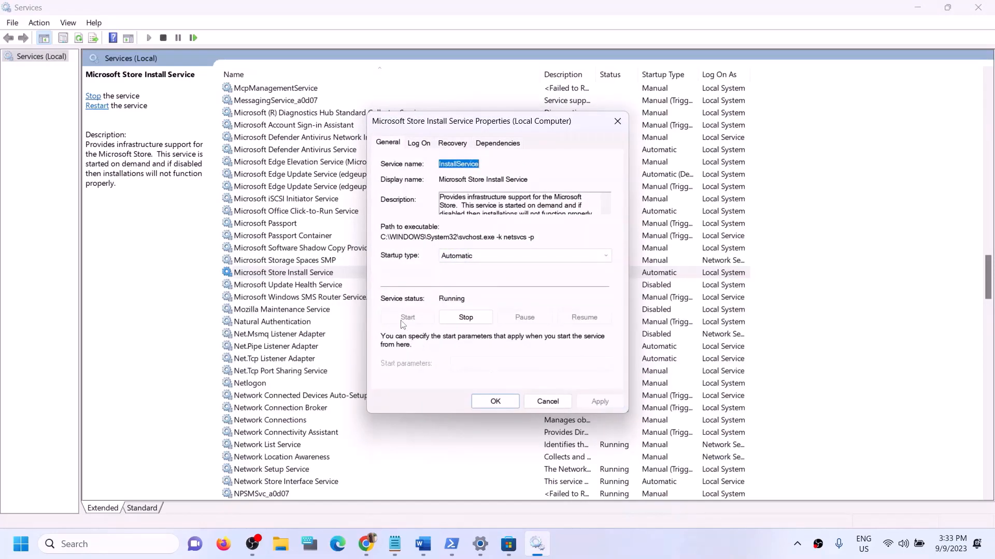
{"action": "left_click", "coordinate": [495, 402]}
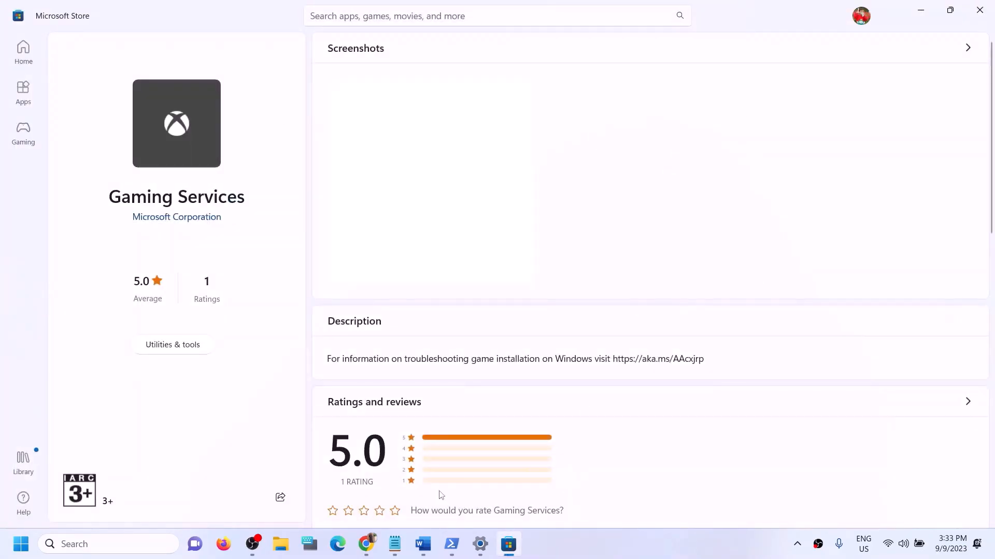
Step: Follow Step 10 of the Fix Minecraft Launcher document in Word by checking for Windows updates in Settings
{"action": "left_click", "coordinate": [423, 544]}
{"action": "scroll", "coordinate": [341, 300], "scroll_direction": "down", "scroll_amount": 5}
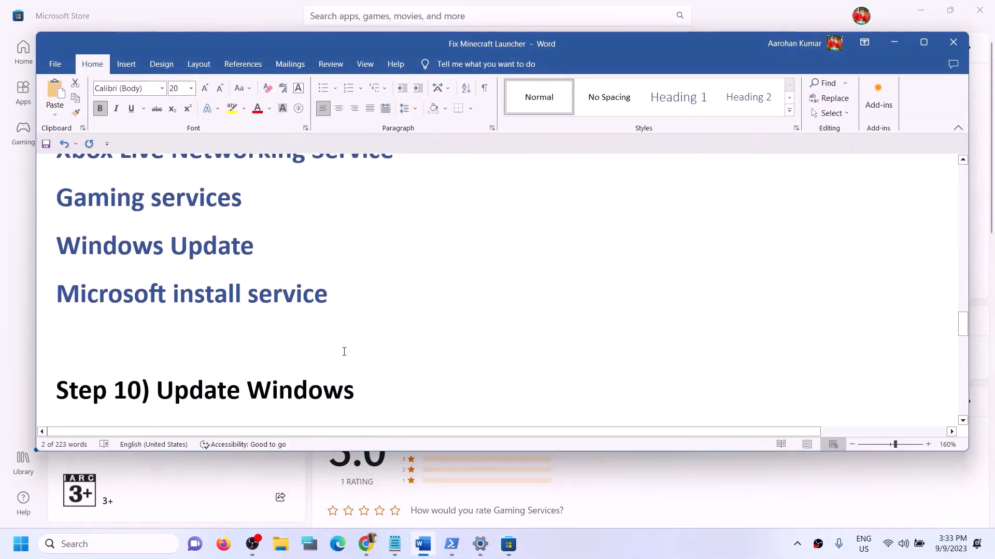
{"action": "left_click_drag", "start_coordinate": [176, 347], "coordinate": [398, 340]}
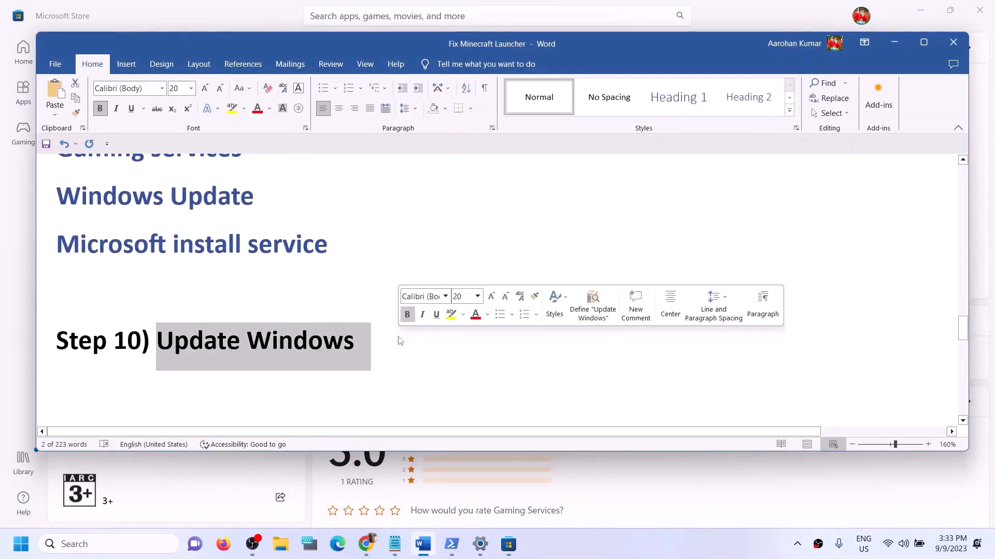
{"action": "key", "text": "super+i"}
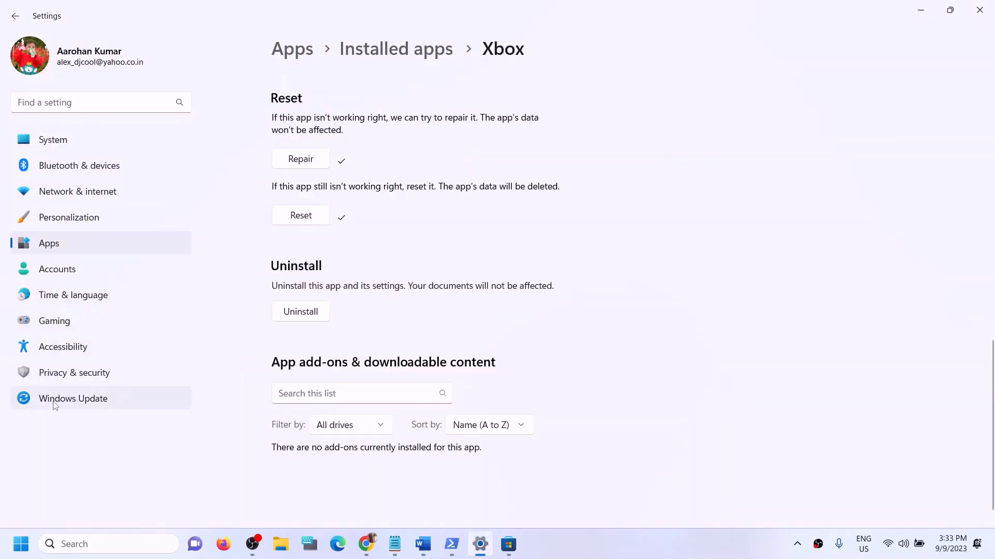
{"action": "left_click", "coordinate": [88, 398]}
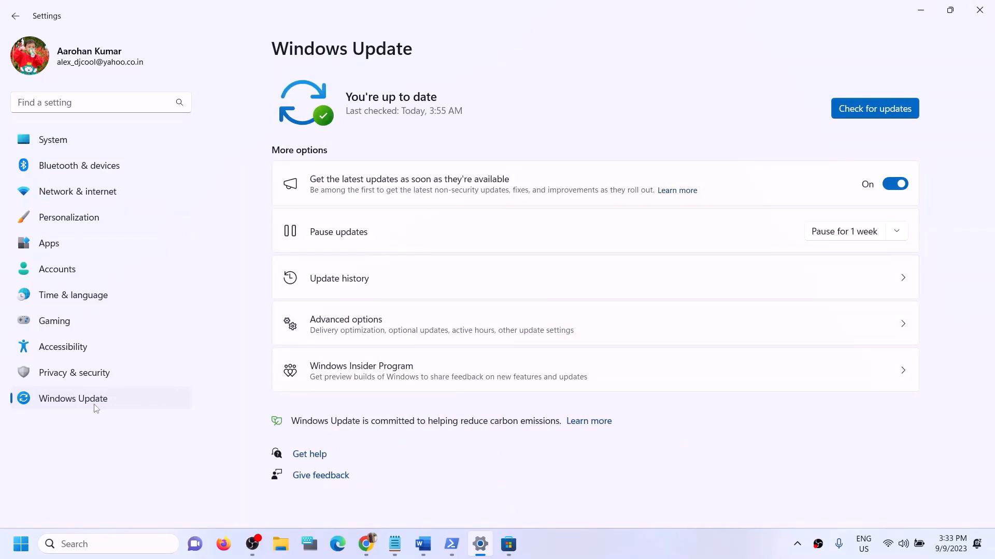
{"action": "left_click", "coordinate": [876, 110]}
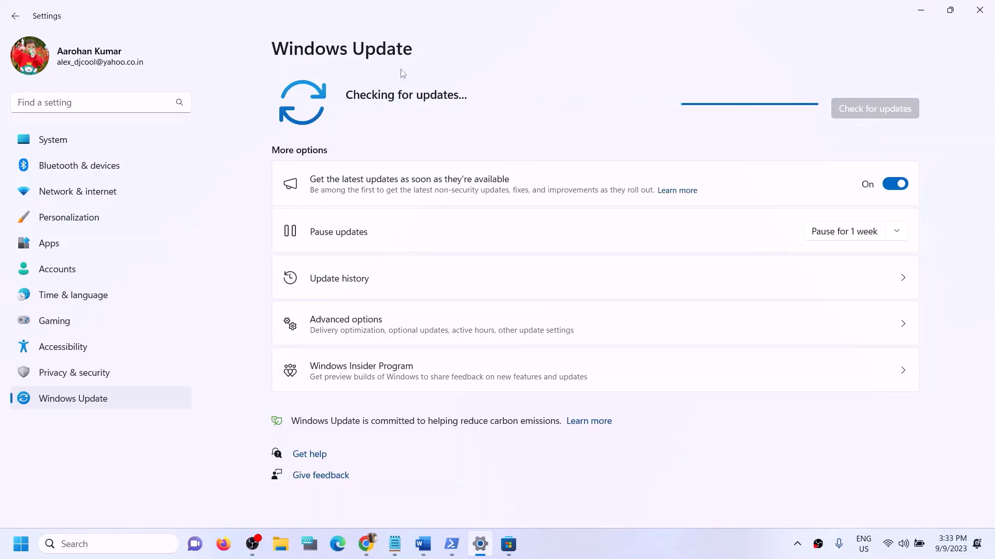
{"action": "left_click", "coordinate": [21, 544]}
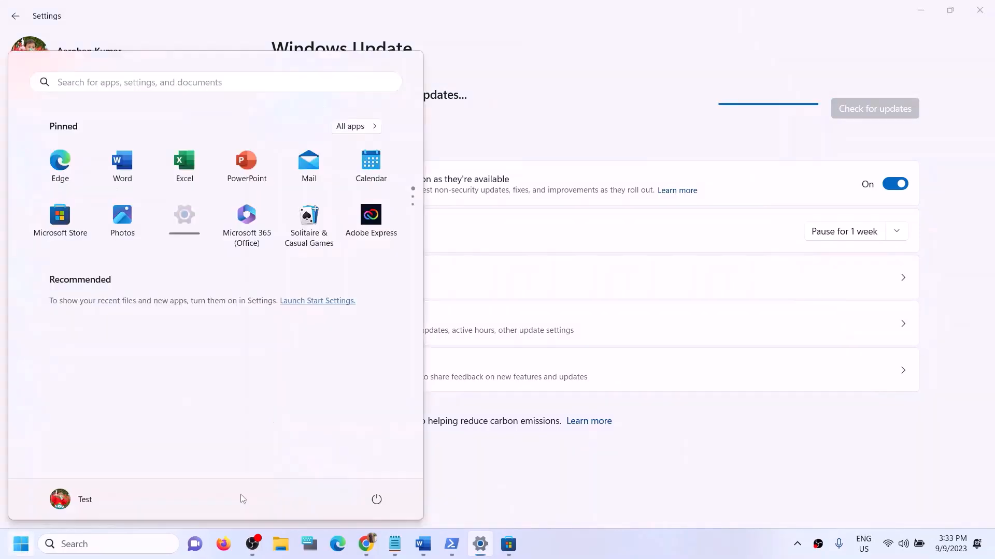
{"action": "left_click", "coordinate": [385, 505]}
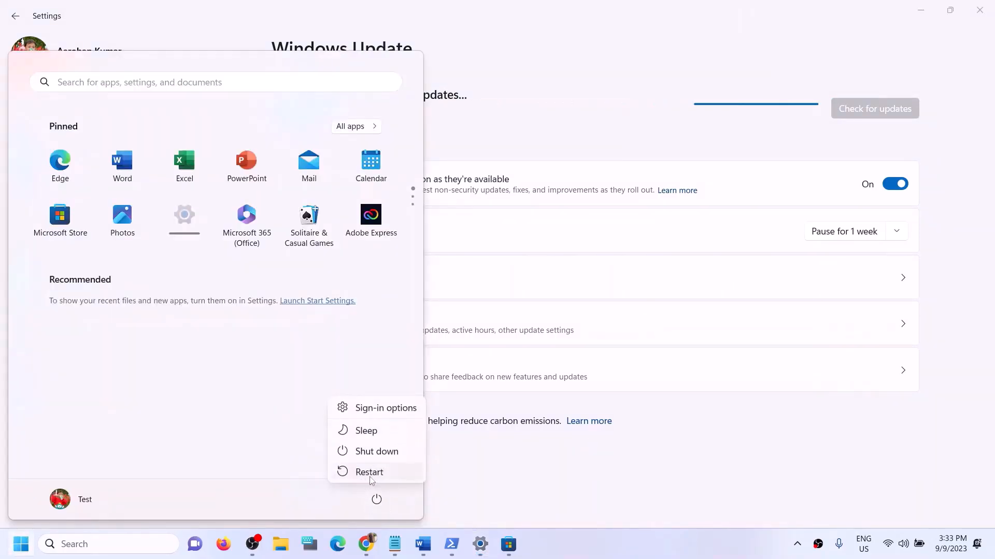
{"action": "key", "text": "Escape"}
{"action": "left_click", "coordinate": [640, 62]}
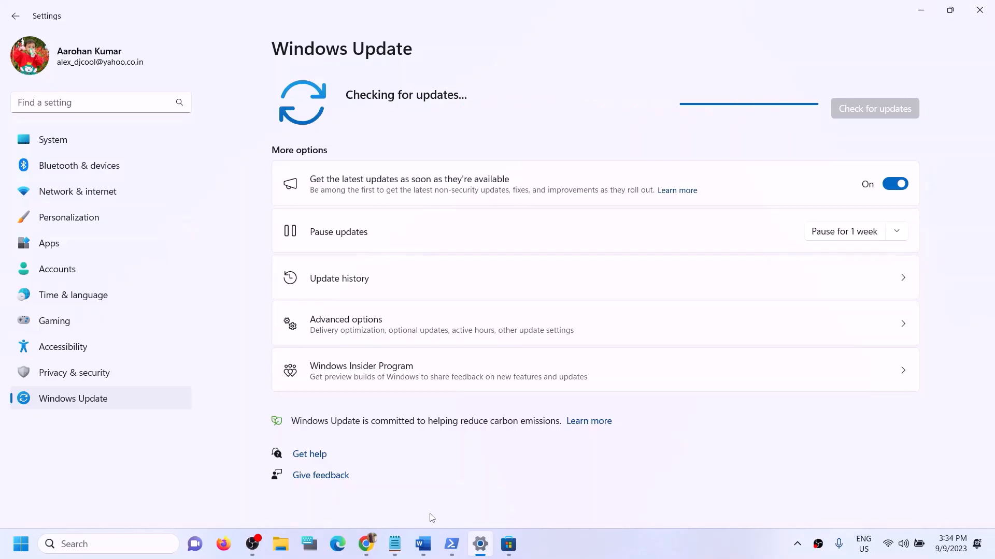
Step: Follow Step 11 of the Fix Minecraft Launcher document in Word by running the WSRESET command from Windows search
{"action": "left_click", "coordinate": [422, 544]}
{"action": "scroll", "coordinate": [374, 282], "scroll_direction": "down", "scroll_amount": 3}
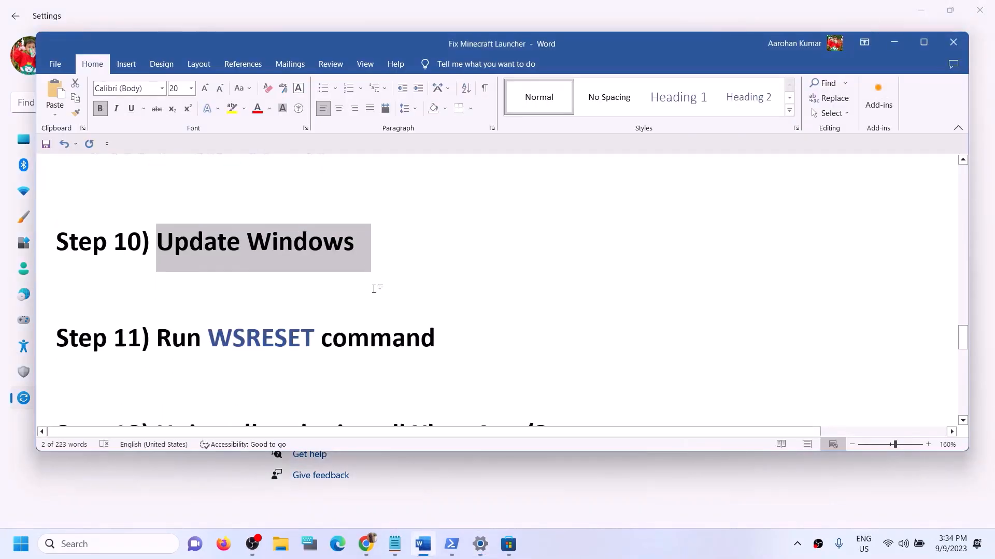
{"action": "double_click", "coordinate": [288, 340]}
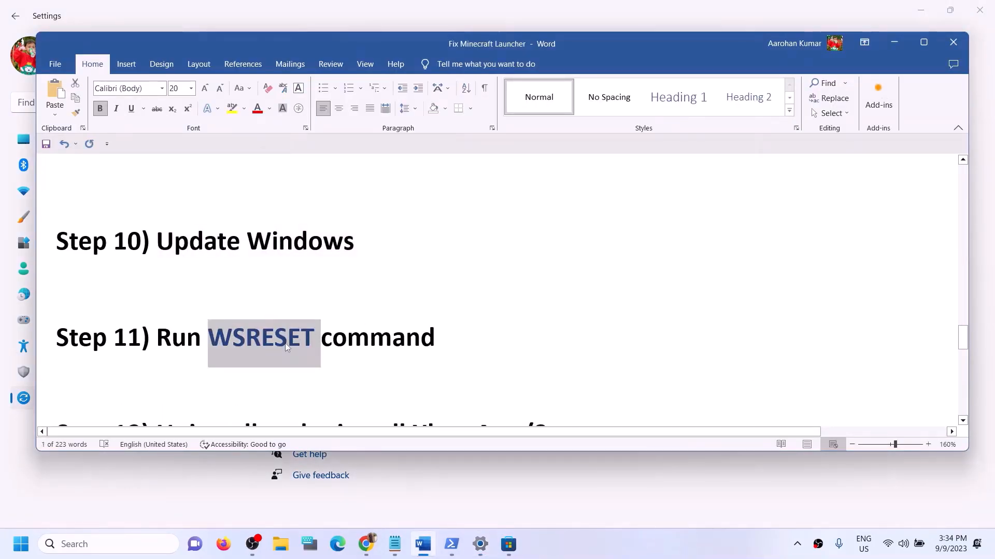
{"action": "left_click", "coordinate": [139, 549]}
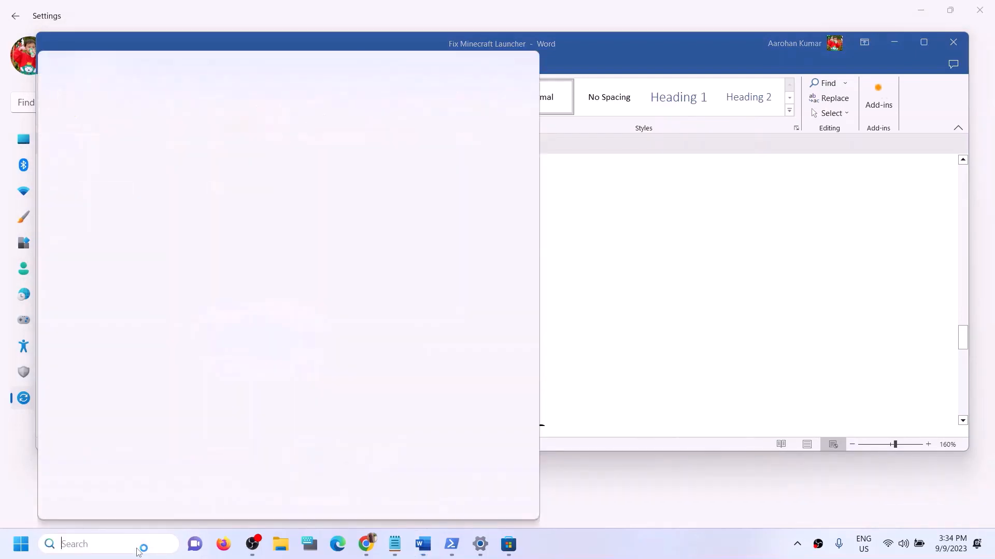
{"action": "type", "text": "WSRESET"}
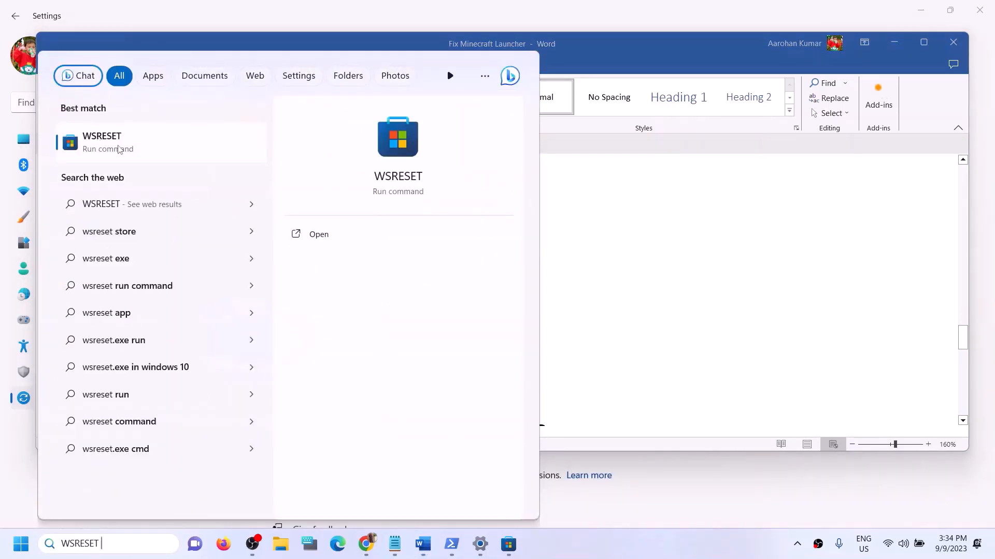
{"action": "left_click", "coordinate": [119, 149]}
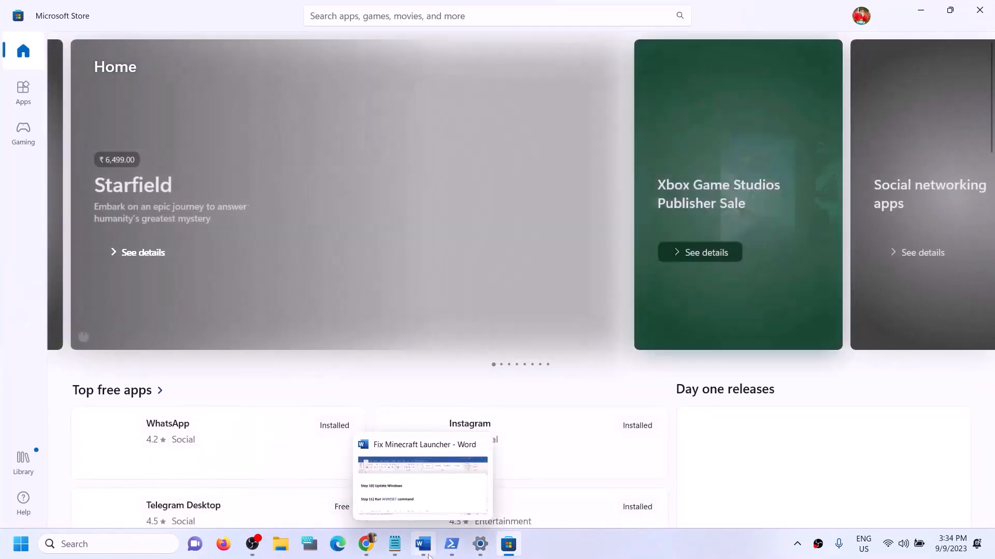
Step: Review Step 12 of the Fix Minecraft Launcher document in Word on uninstalling and reinstalling the Xbox App/Store
{"action": "left_click", "coordinate": [423, 544]}
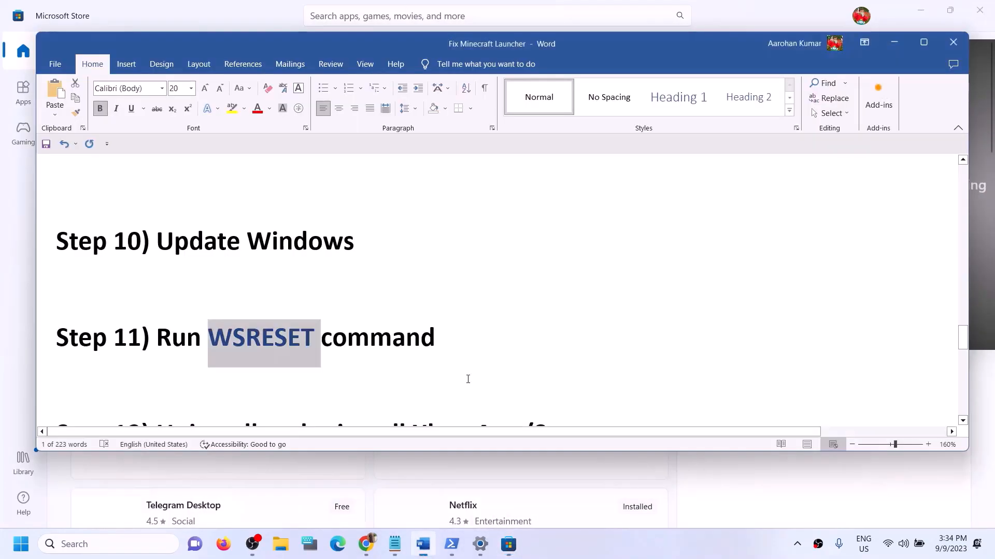
{"action": "scroll", "coordinate": [258, 334], "scroll_direction": "down", "scroll_amount": 3}
{"action": "scroll", "coordinate": [258, 334], "scroll_direction": "up", "scroll_amount": 1}
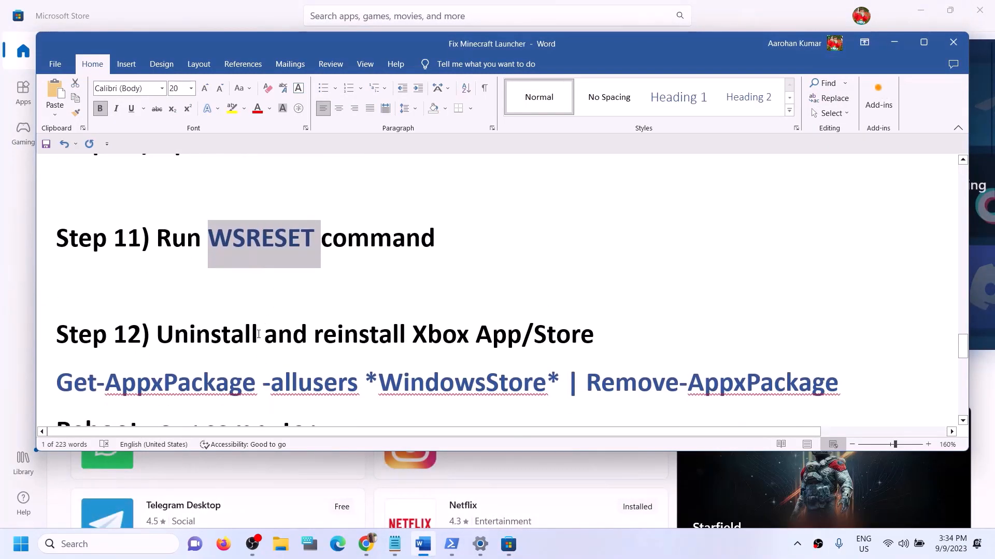
{"action": "scroll", "coordinate": [258, 334], "scroll_direction": "down", "scroll_amount": 3}
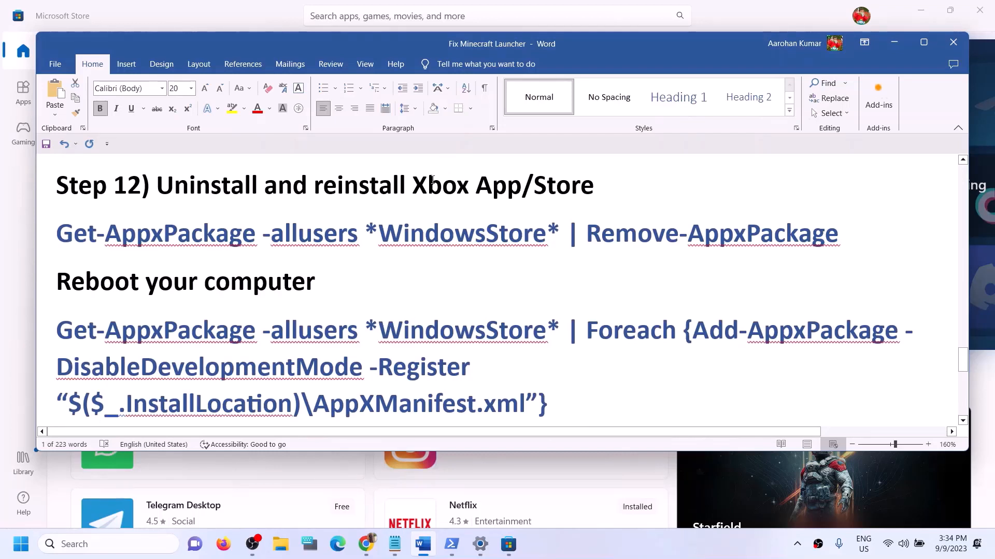
{"action": "left_click_drag", "start_coordinate": [432, 180], "coordinate": [609, 184]}
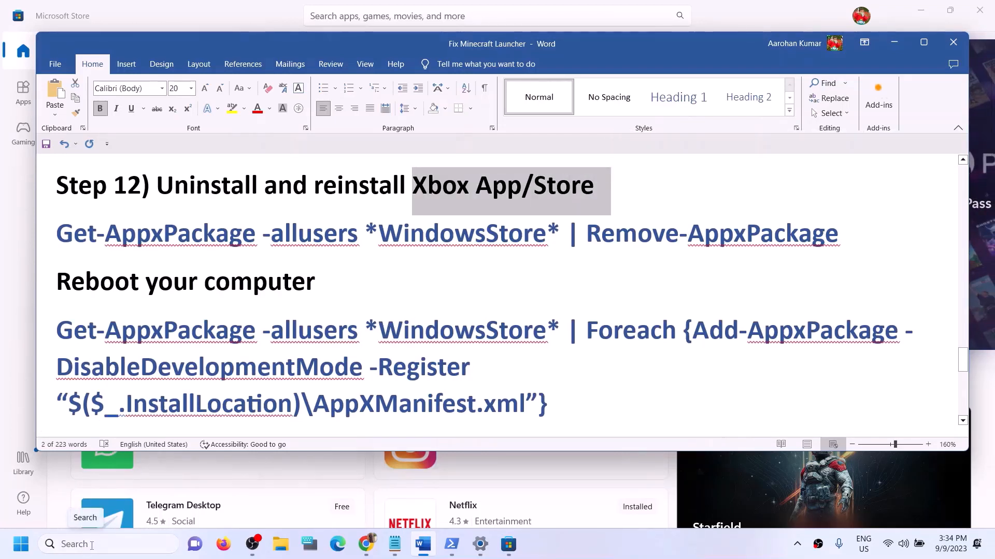
{"action": "left_click", "coordinate": [92, 545]}
{"action": "type", "text": "xbo"}
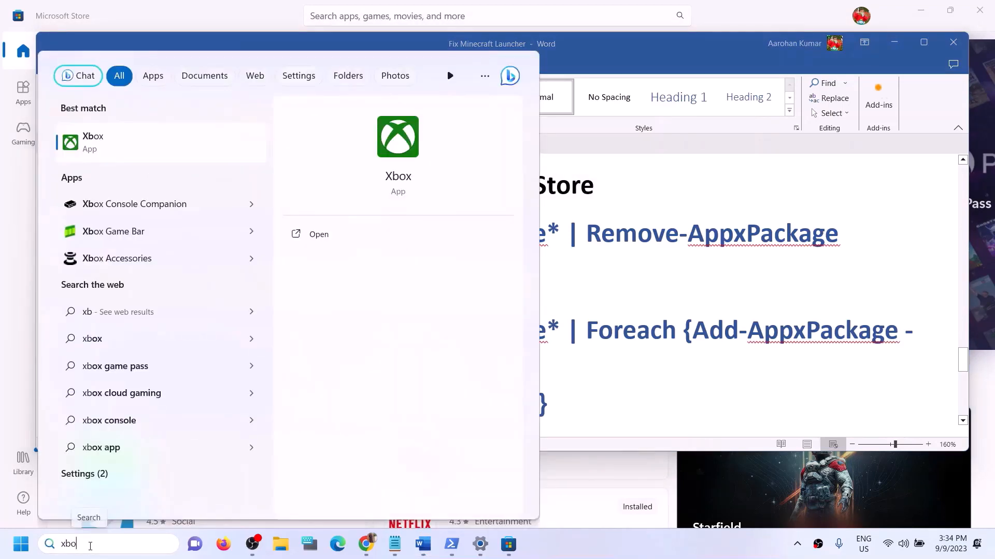
{"action": "type", "text": "x"}
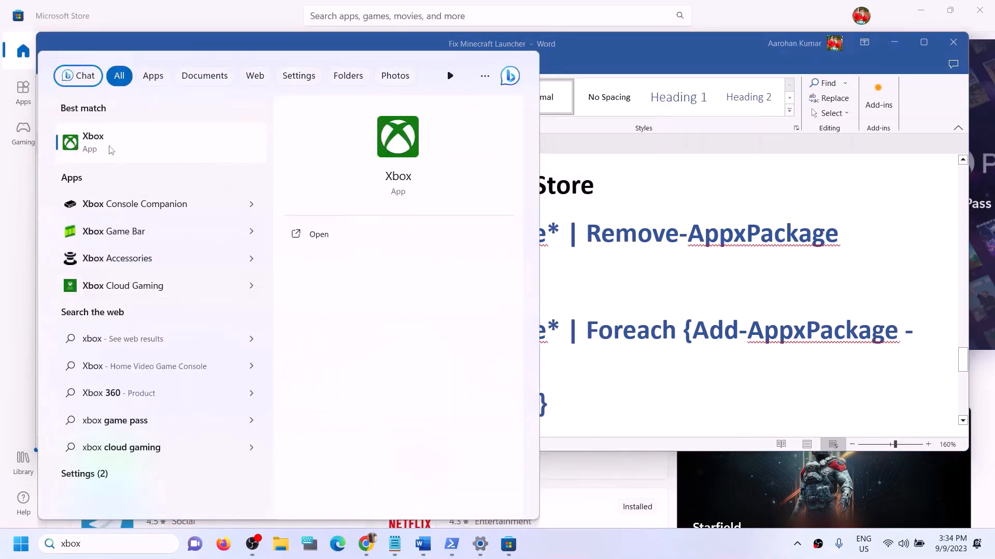
{"action": "right_click", "coordinate": [111, 145]}
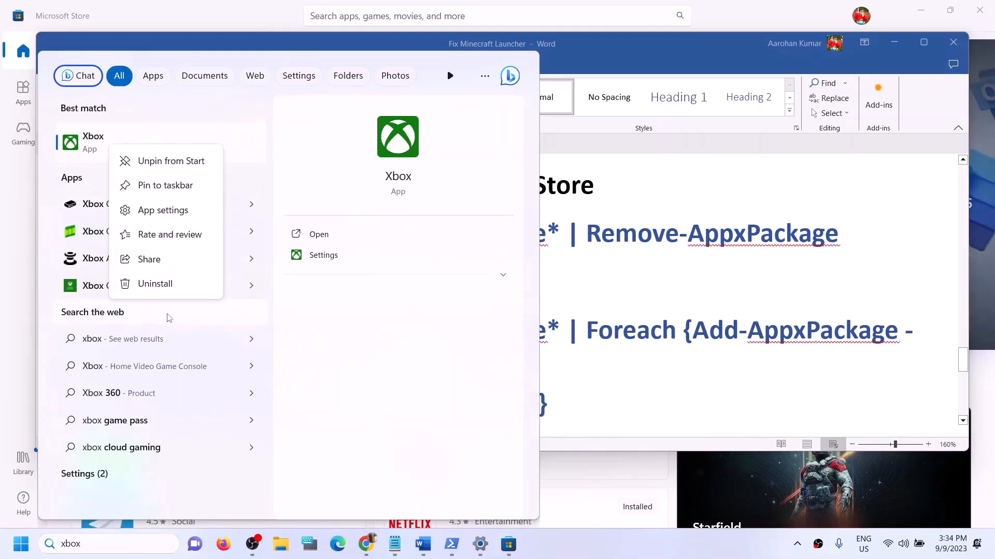
{"action": "left_click", "coordinate": [163, 293]}
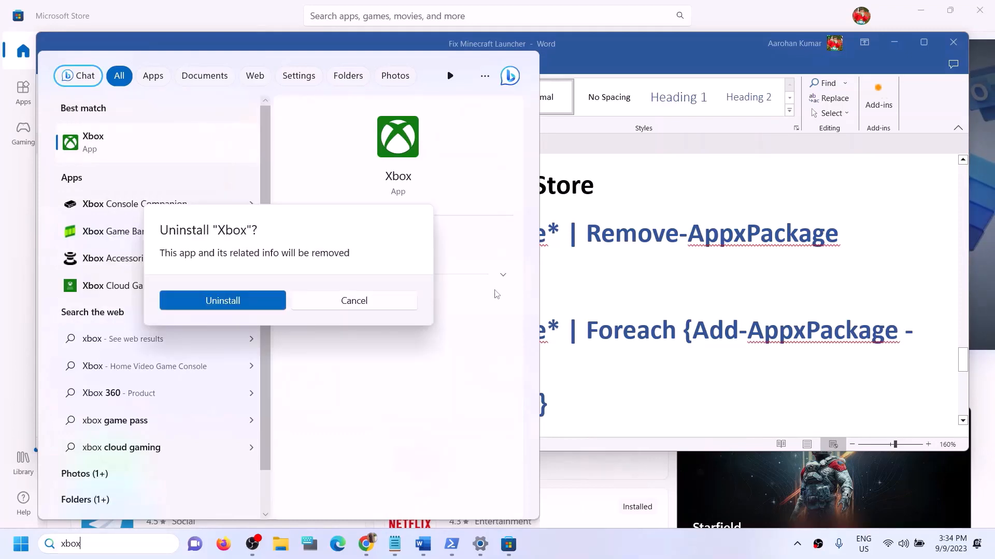
{"action": "left_click", "coordinate": [413, 308]}
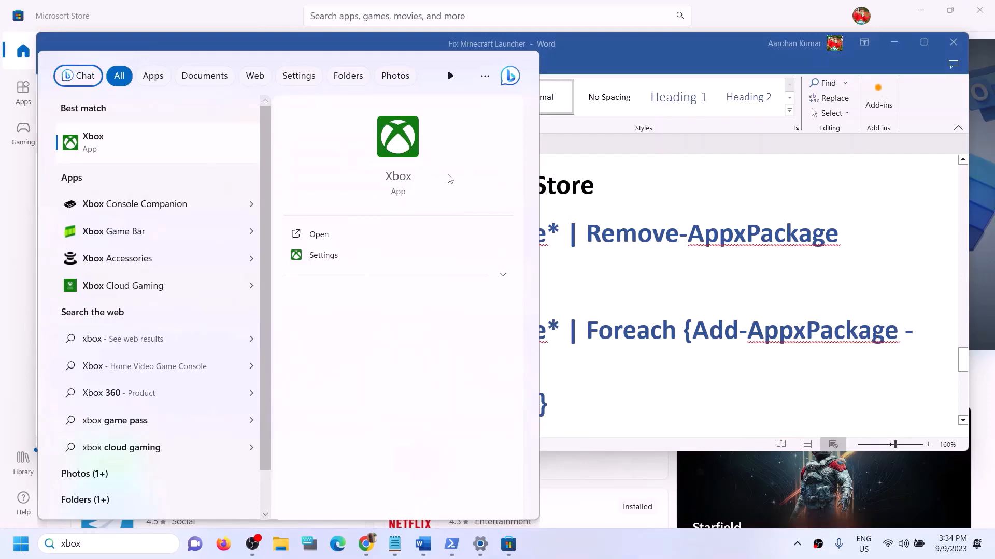
{"action": "left_click", "coordinate": [645, 287]}
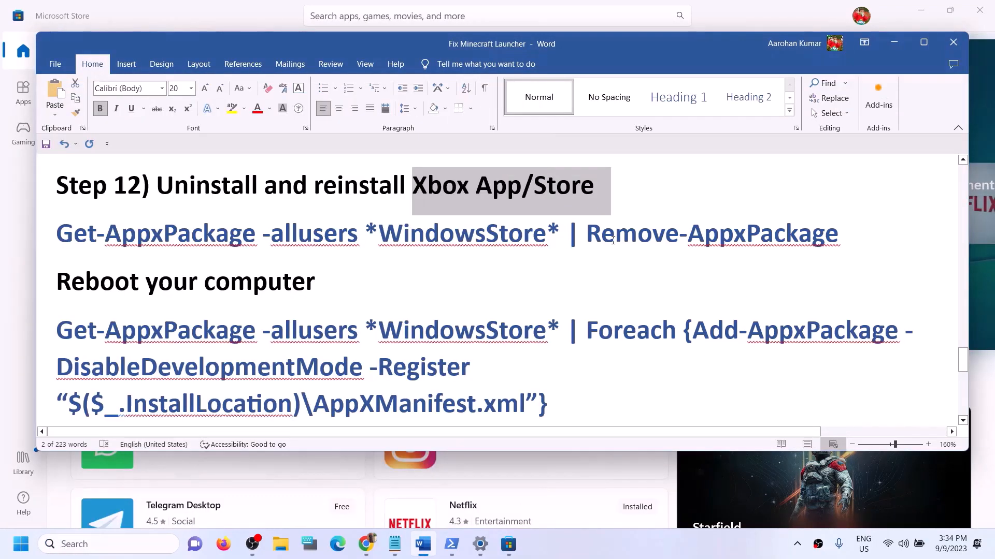
Step: Copy the command Get-AppxPackage -allusers *WindowsStore* | Remove-AppxPackage from Step 12 of the Word document
{"action": "left_click", "coordinate": [526, 194]}
{"action": "left_click_drag", "start_coordinate": [534, 193], "coordinate": [616, 198]}
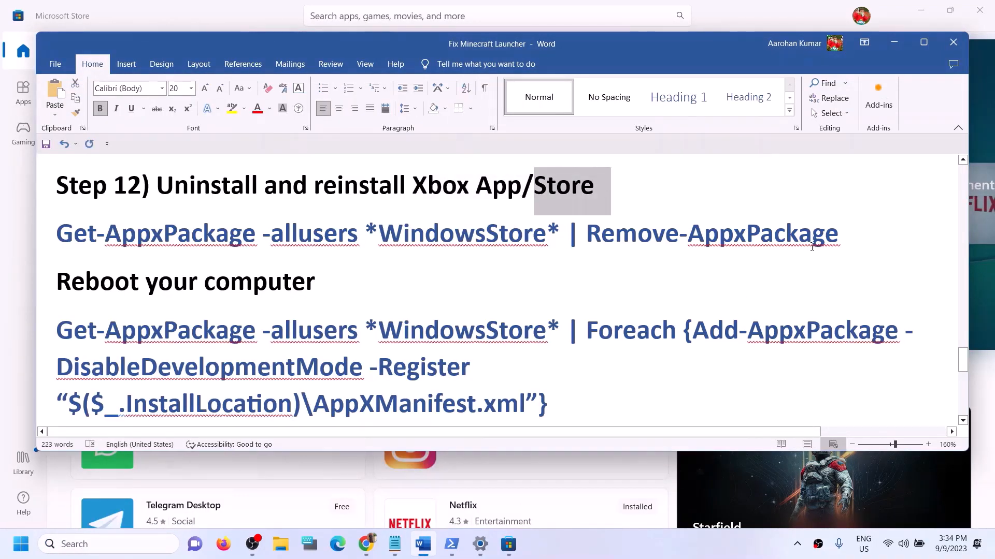
{"action": "left_click_drag", "start_coordinate": [853, 243], "coordinate": [80, 234]}
{"action": "right_click", "coordinate": [166, 238]}
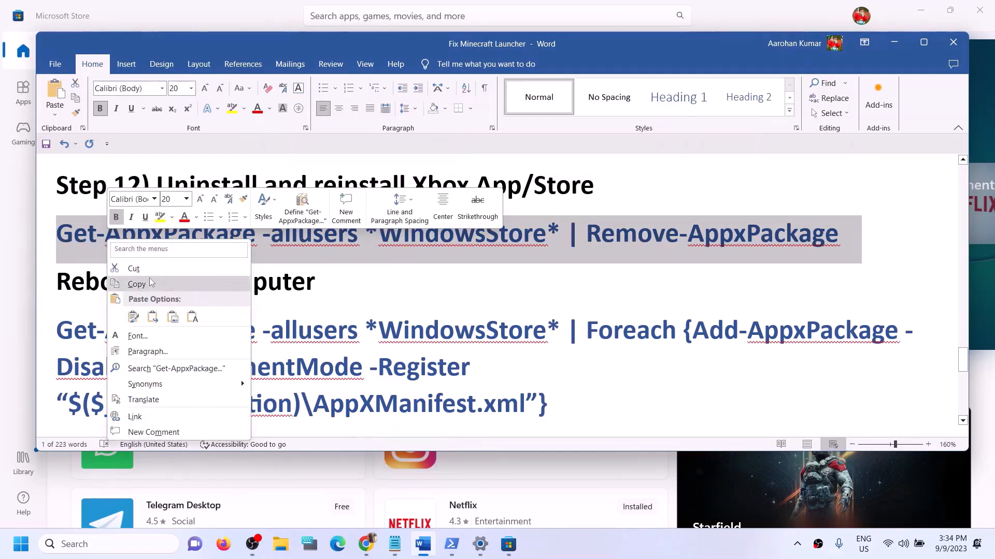
{"action": "left_click", "coordinate": [198, 285]}
Step: Search Windows for powershell, run Windows PowerShell as administrator and allow it to make changes to the device
{"action": "key", "text": "super"}
{"action": "type", "text": "p"}
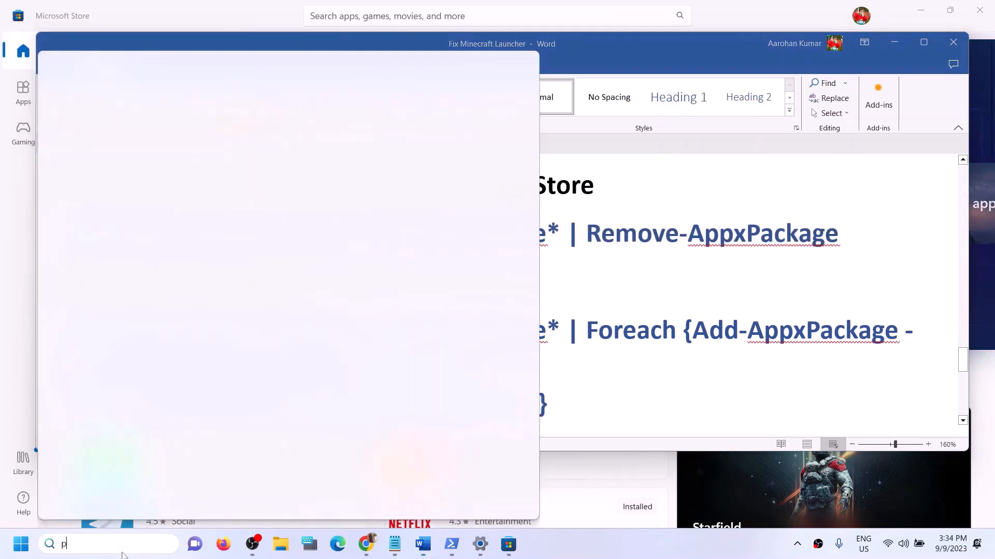
{"action": "type", "text": "owersh"}
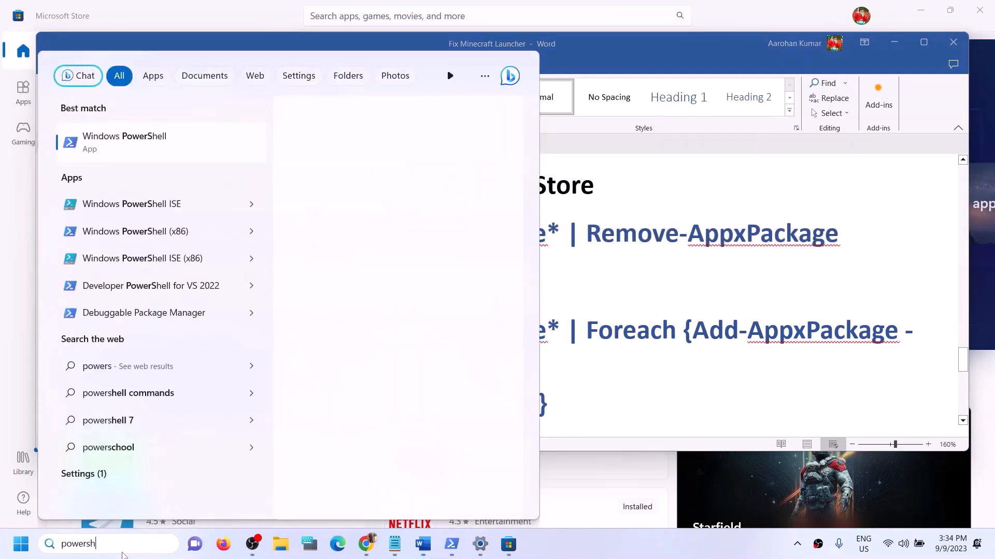
{"action": "type", "text": "ell"}
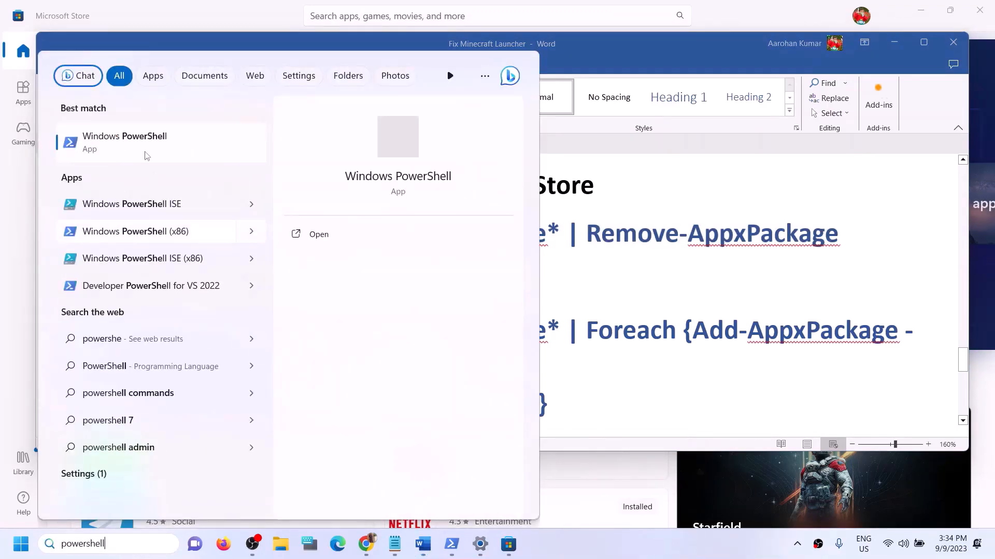
{"action": "right_click", "coordinate": [180, 148]}
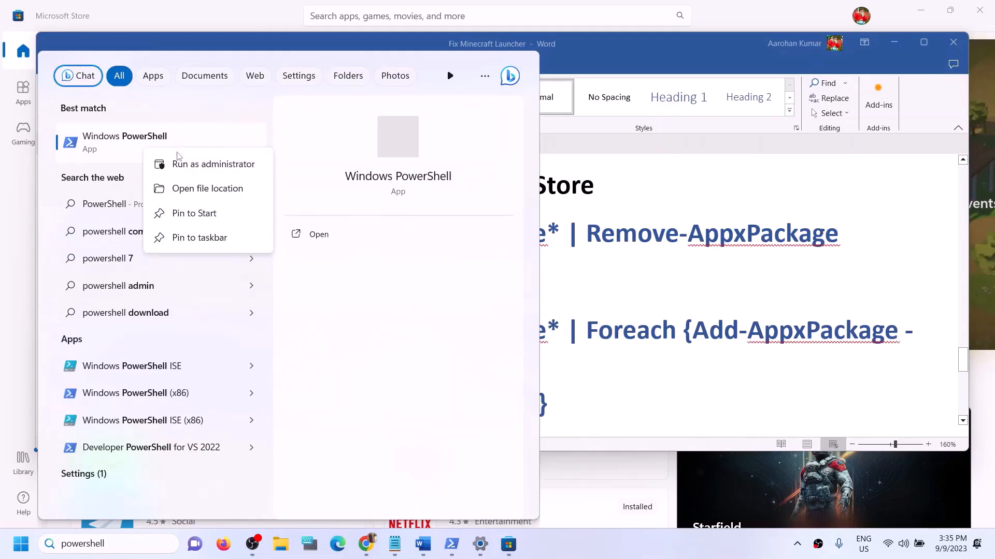
{"action": "key", "text": "Escape"}
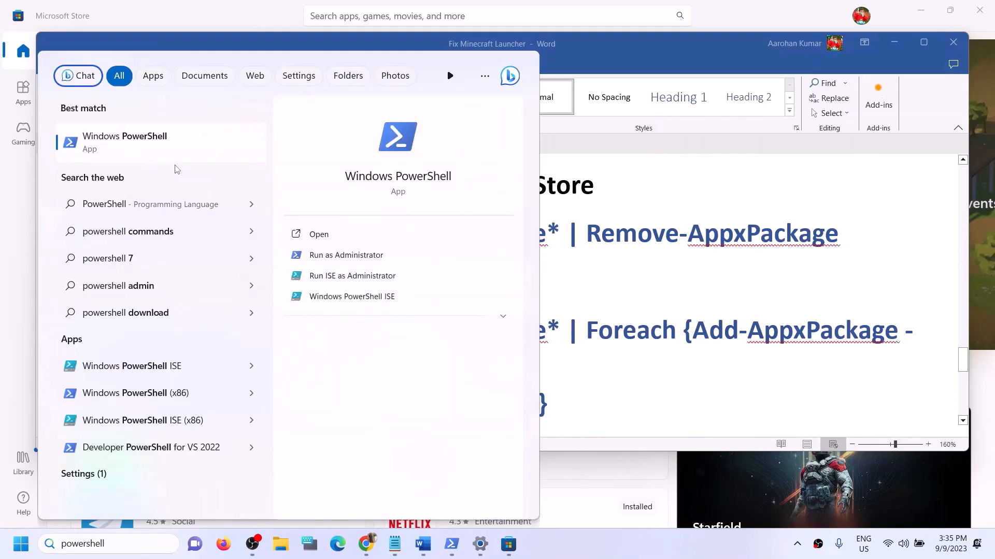
{"action": "right_click", "coordinate": [179, 170]}
{"action": "left_click", "coordinate": [181, 169]}
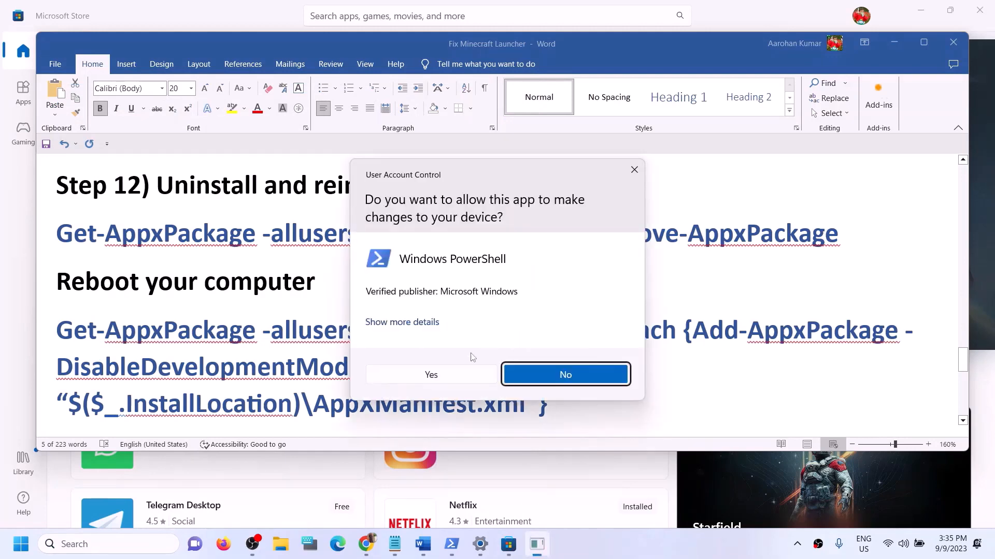
{"action": "left_click", "coordinate": [450, 373]}
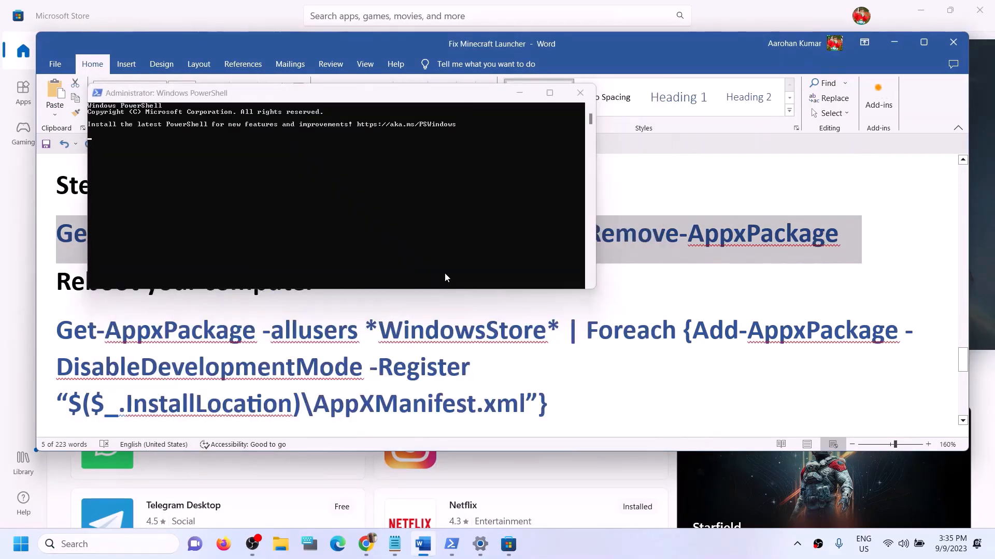
Step: Copy the WindowsStore Remove-AppxPackage command line from Step 12 of the document again
{"action": "key", "text": "ctrl+v"}
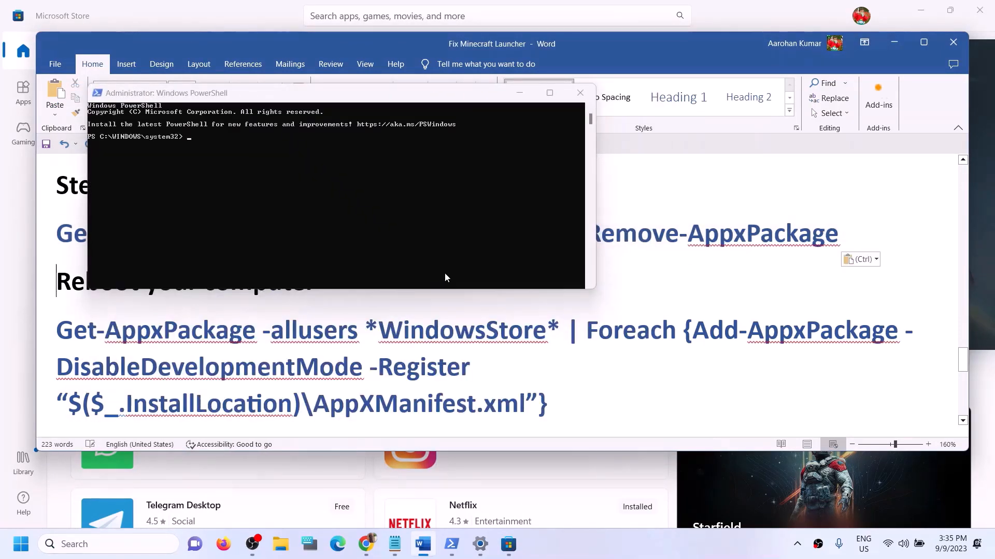
{"action": "left_click", "coordinate": [334, 291]}
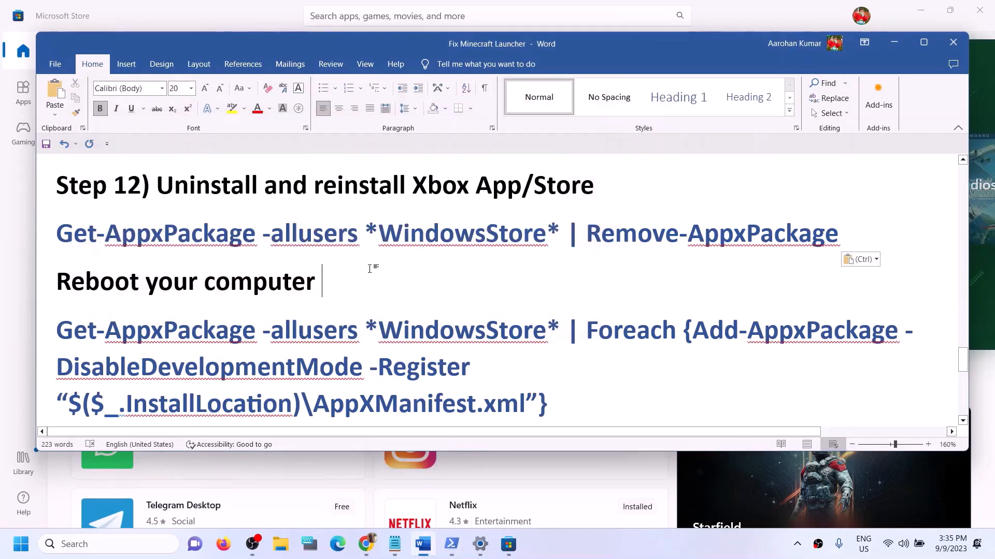
{"action": "left_click_drag", "start_coordinate": [835, 233], "coordinate": [74, 220]}
{"action": "right_click", "coordinate": [74, 219]}
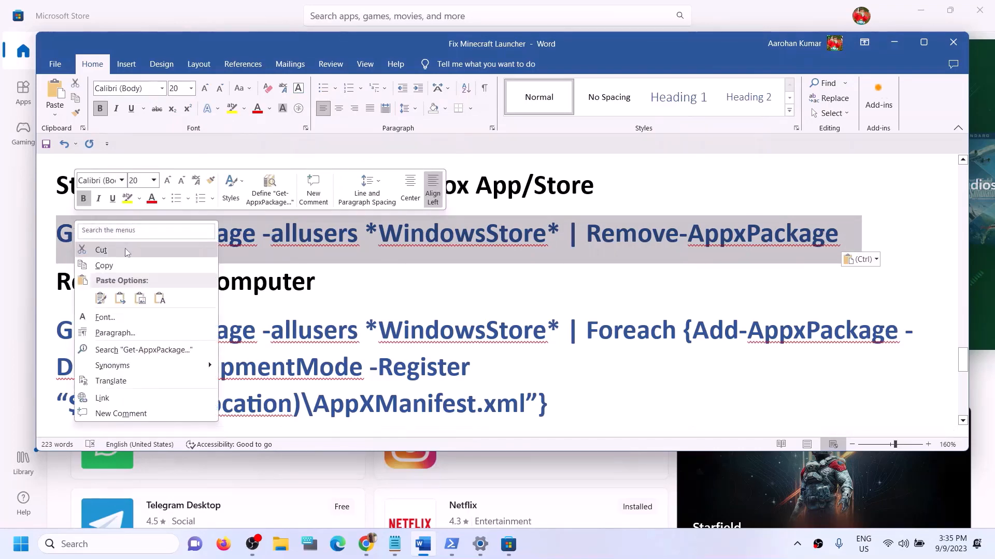
{"action": "left_click", "coordinate": [104, 265]}
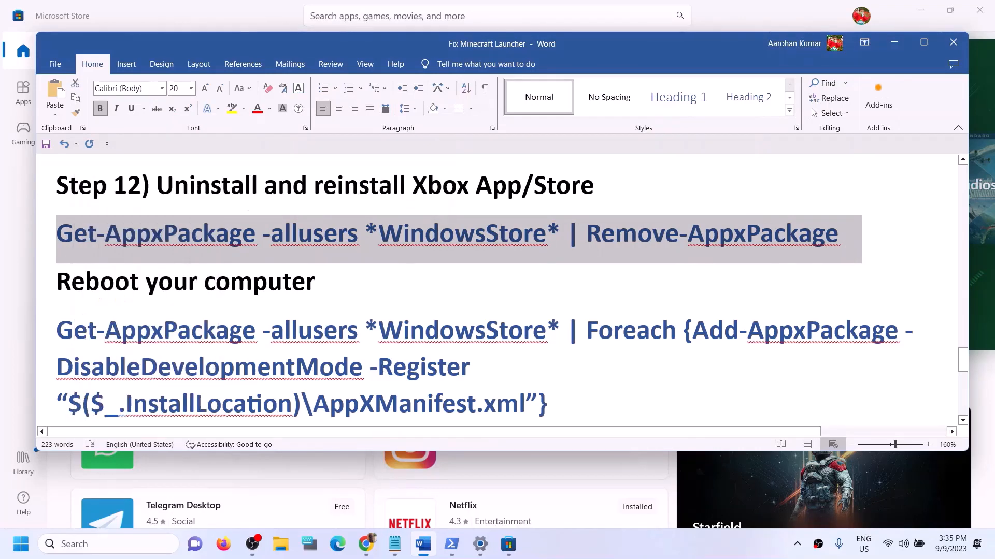
Step: Switch to the newest administrator PowerShell window and run Get-AppxPackage -allusers *WindowsStore* | Remove-AppxPackage there
{"action": "left_click", "coordinate": [449, 549]}
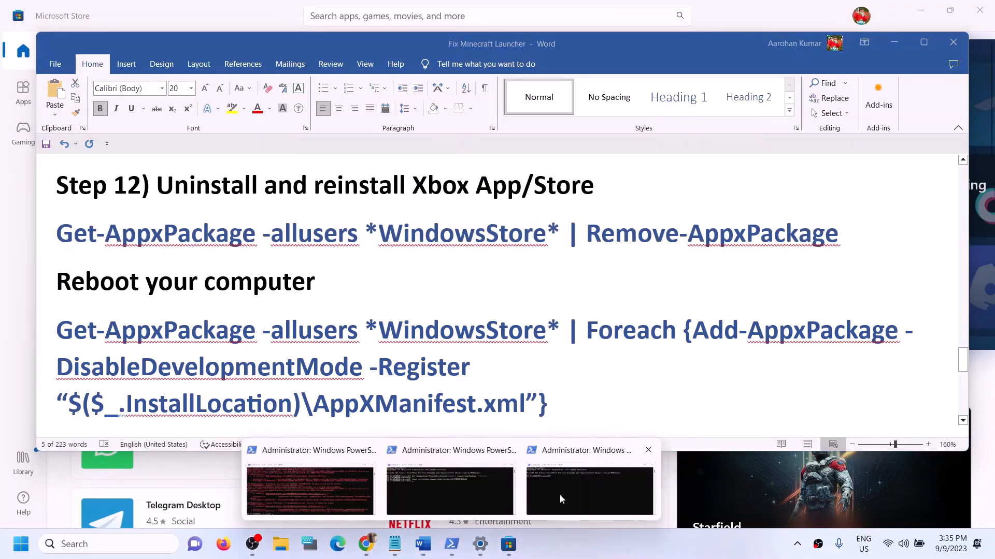
{"action": "left_click", "coordinate": [559, 494]}
{"action": "right_click", "coordinate": [428, 275]}
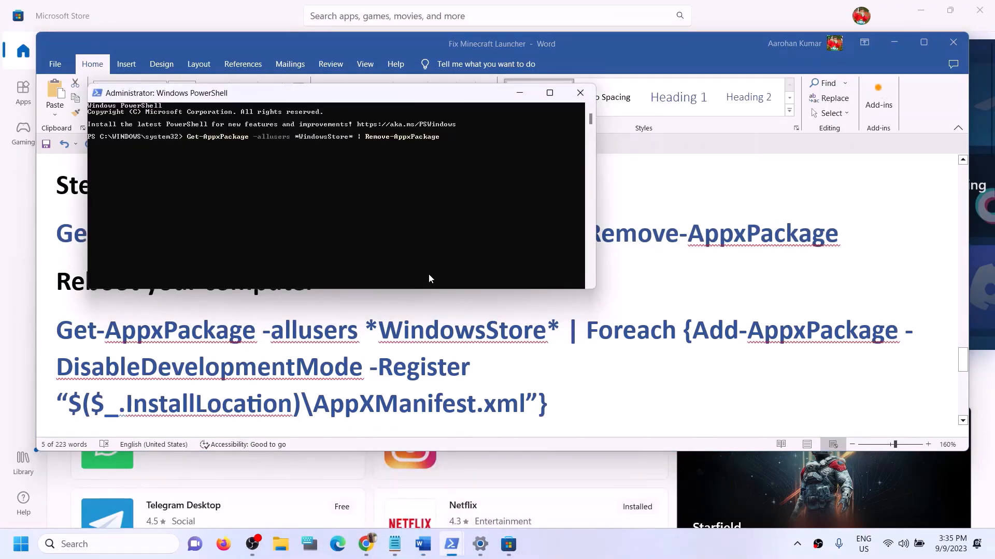
{"action": "key", "text": "Return"}
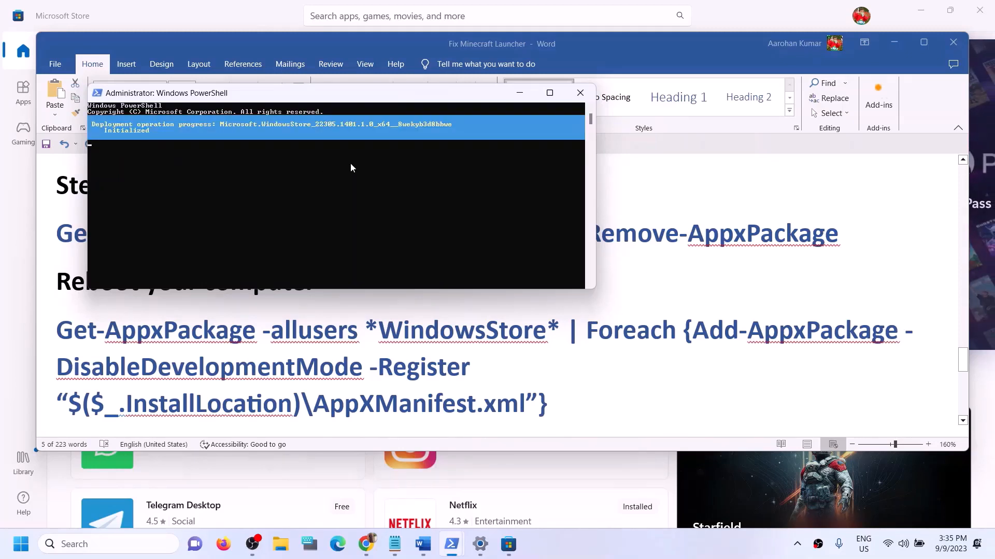
Step: Search Windows for store to check whether the Microsoft Store app is still installed, and close the search
{"action": "left_click", "coordinate": [100, 543]}
{"action": "type", "text": "store"}
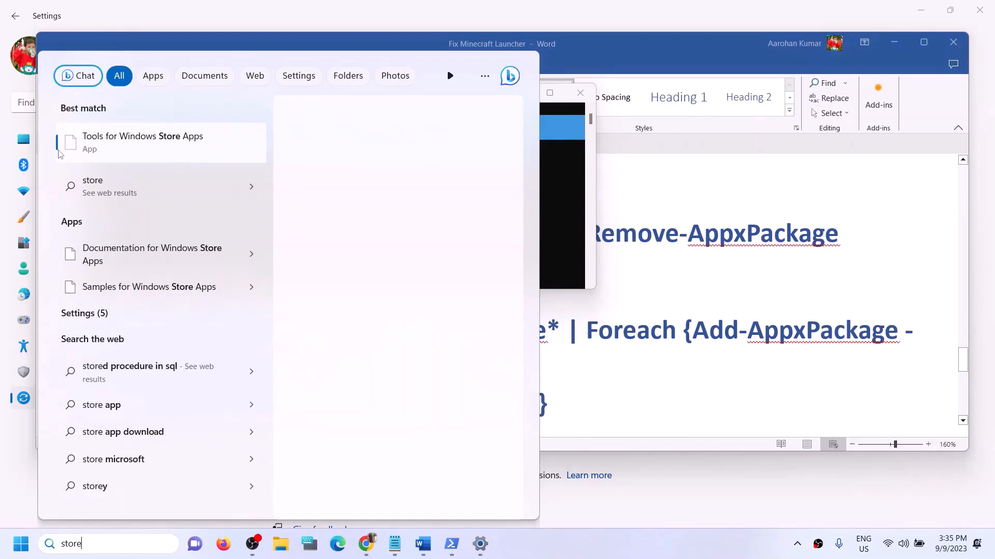
{"action": "key", "text": "Escape"}
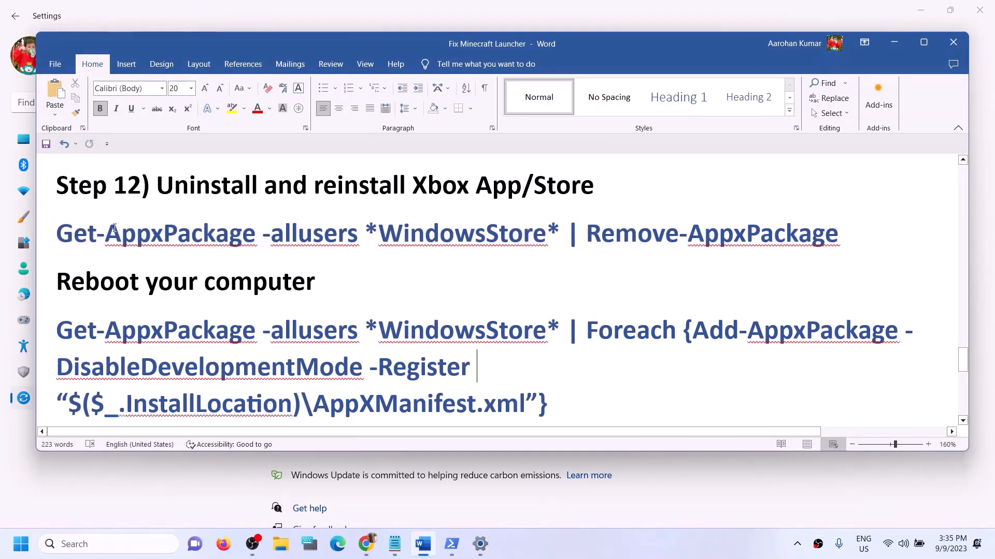
Step: View the computer's power options for rebooting and return to the Word document without restarting
{"action": "key", "text": "super"}
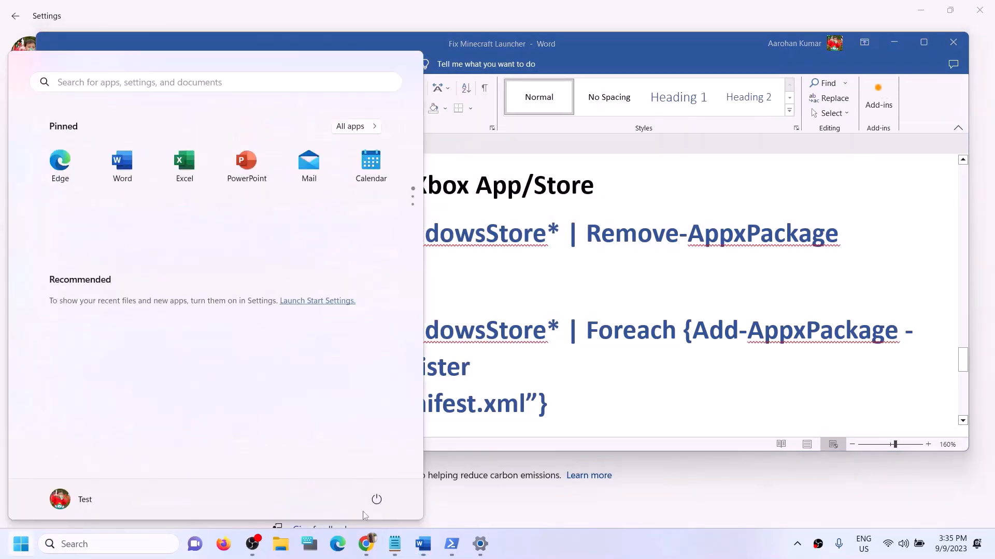
{"action": "mouse_move", "coordinate": [366, 544]}
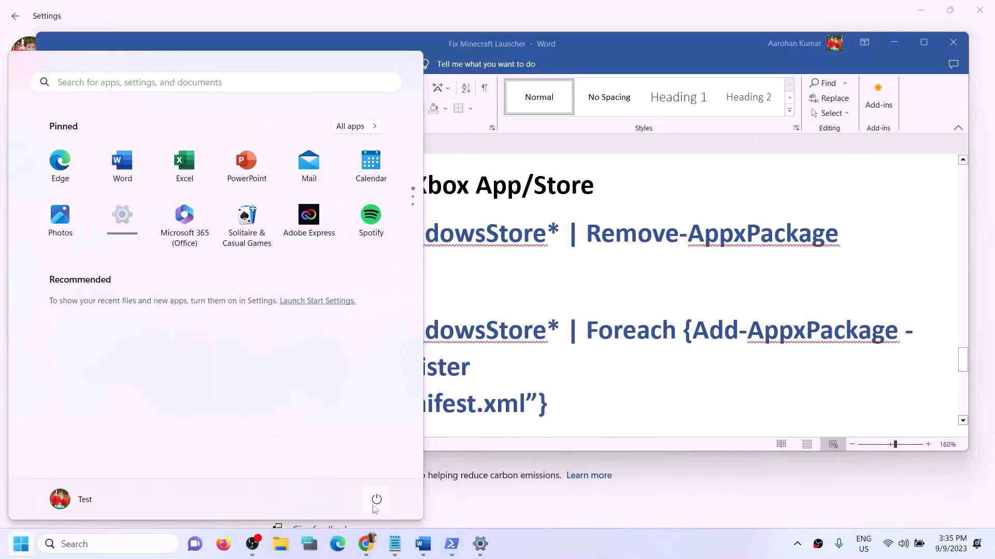
{"action": "left_click", "coordinate": [376, 499]}
{"action": "left_click", "coordinate": [589, 304]}
{"action": "left_click", "coordinate": [586, 280]}
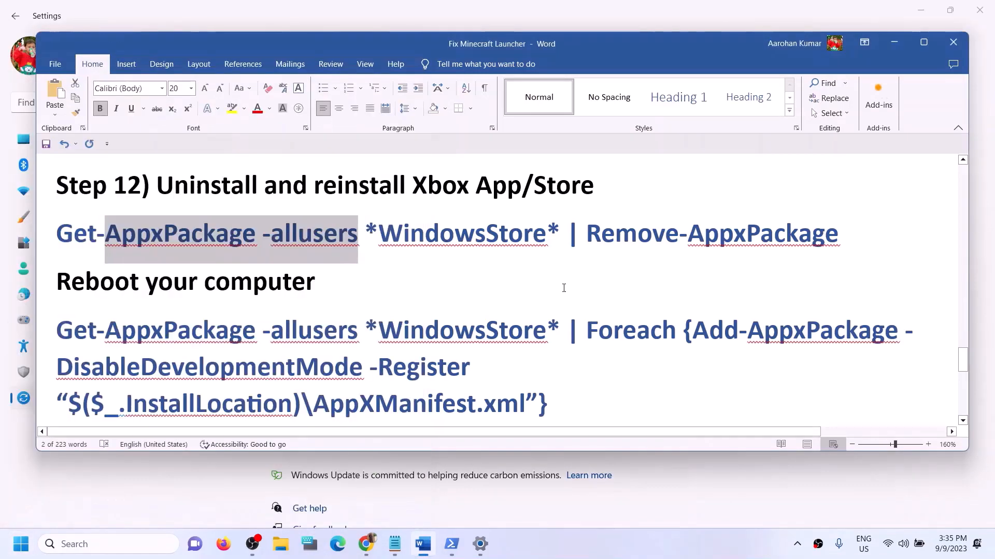
{"action": "left_click", "coordinate": [564, 287]}
Step: Copy the full Get-AppxPackage WindowsStore command with Foreach and Add-AppxPackage from below the reboot instruction
{"action": "scroll", "coordinate": [541, 399], "scroll_direction": "down", "scroll_amount": 1}
{"action": "left_click_drag", "start_coordinate": [553, 365], "coordinate": [99, 301]}
{"action": "right_click", "coordinate": [98, 302]}
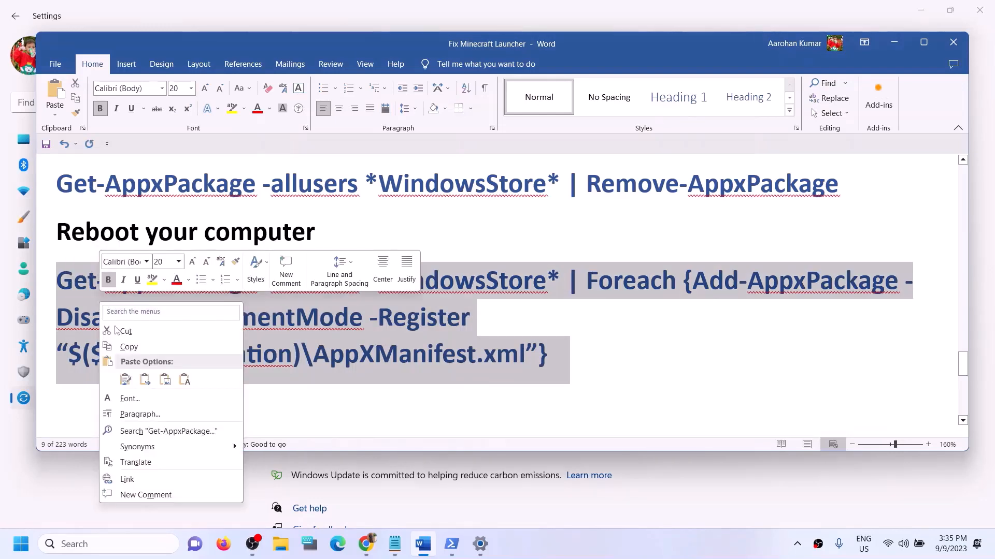
{"action": "left_click", "coordinate": [125, 348]}
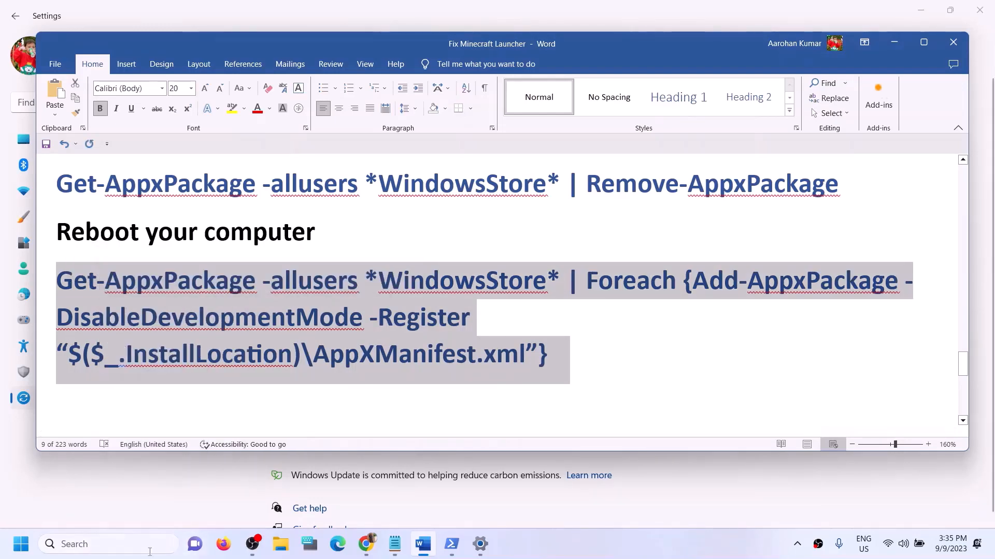
Step: Search Windows for powershell, launch Windows PowerShell as administrator and approve the permission request
{"action": "left_click", "coordinate": [148, 545]}
{"action": "type", "text": "powe"}
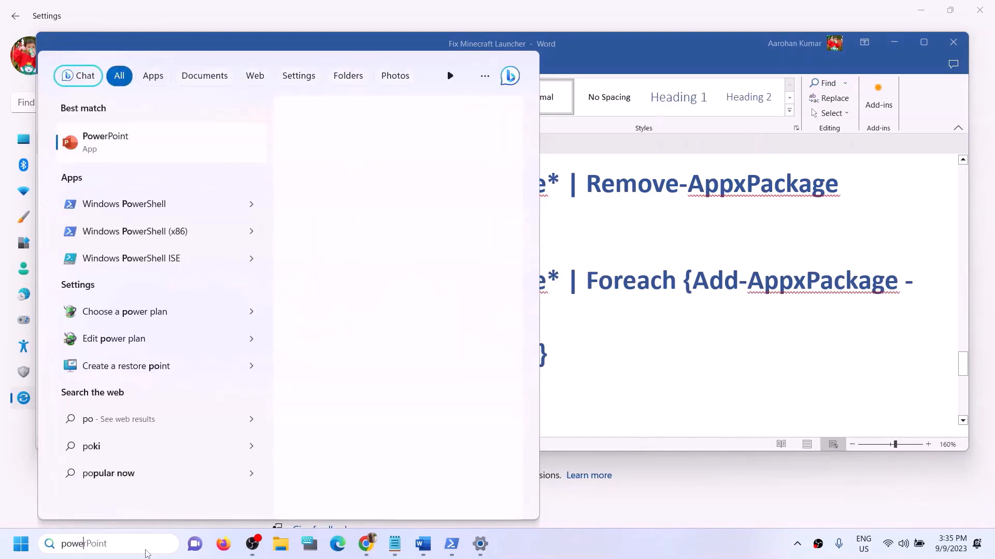
{"action": "type", "text": "rshell"}
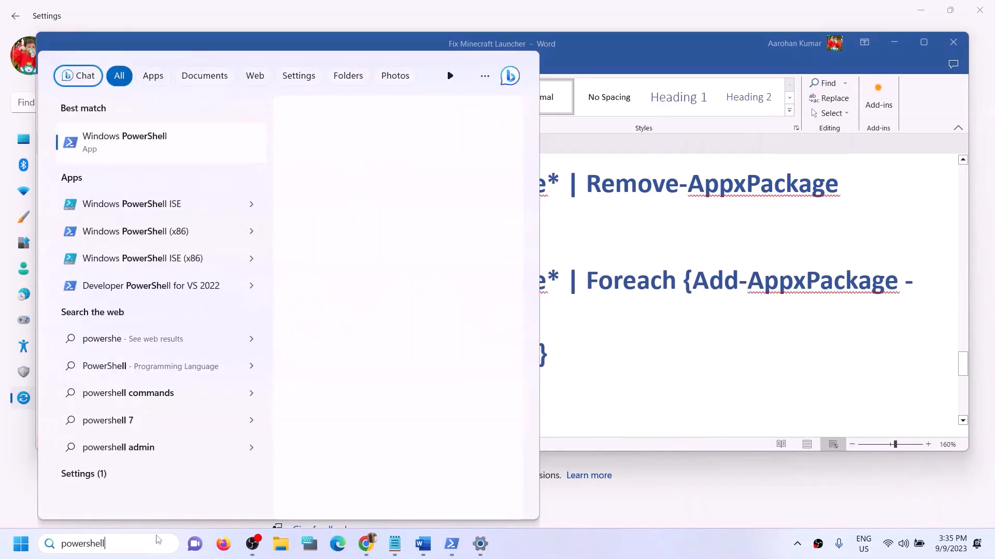
{"action": "right_click", "coordinate": [150, 154]}
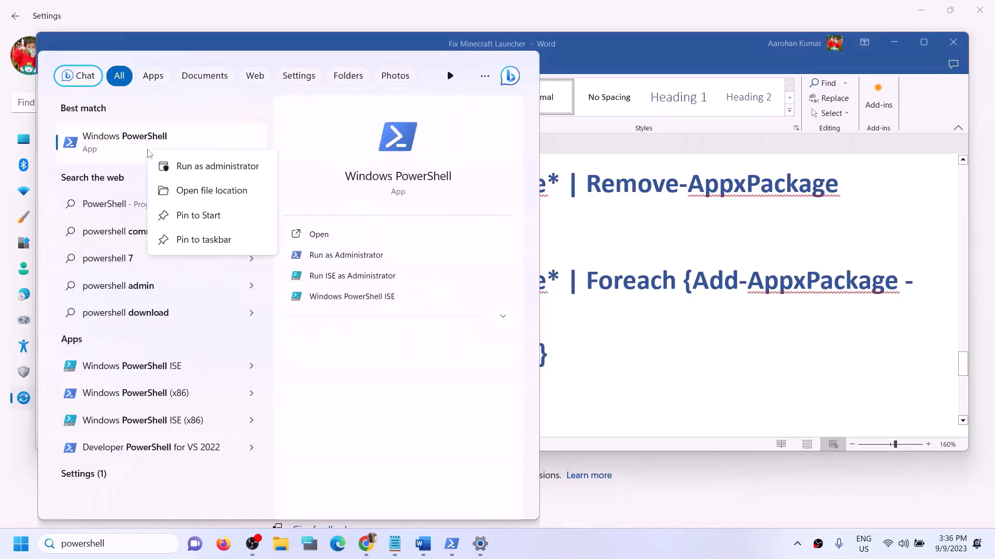
{"action": "left_click", "coordinate": [182, 167]}
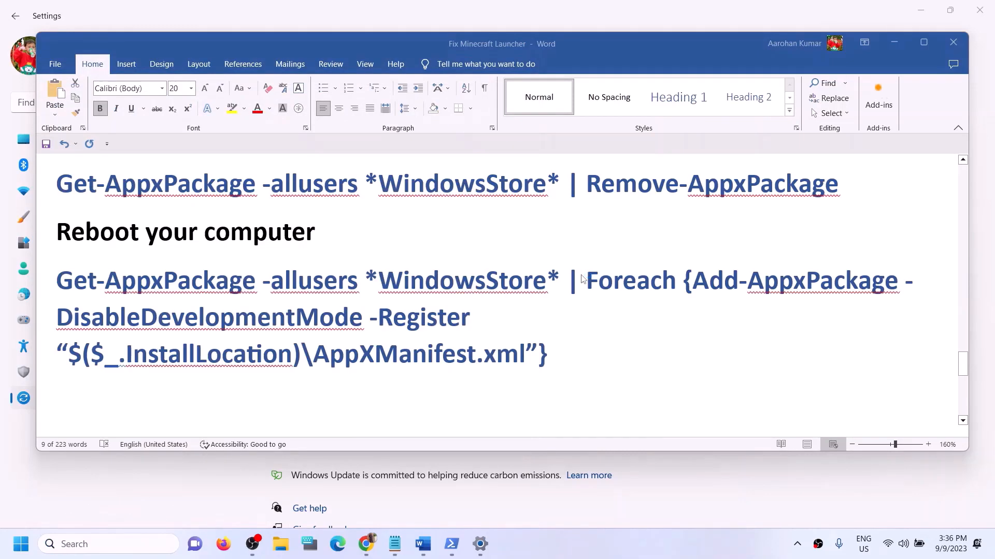
{"action": "left_click", "coordinate": [377, 378]}
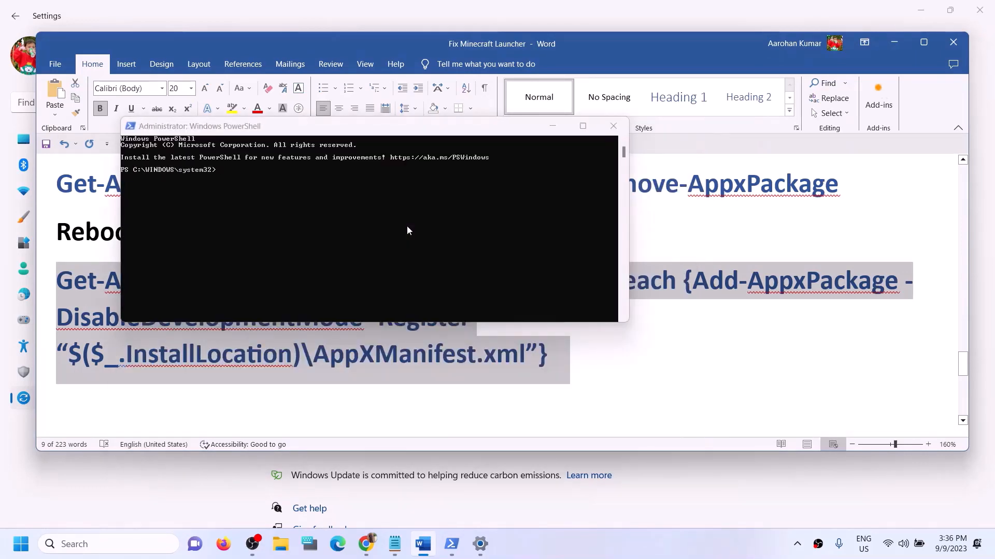
Step: Copy the command again and run Get-AppxPackage -allusers *WindowsStore* | Foreach {Add-AppxPackage -DisableDevelopmentMode -Register “$($_.InstallLocation)\AppXManifest.xml”} in the administrator PowerShell window
{"action": "key", "text": "ctrl+v"}
{"action": "left_click_drag", "start_coordinate": [557, 356], "coordinate": [71, 289]}
{"action": "right_click", "coordinate": [72, 289]}
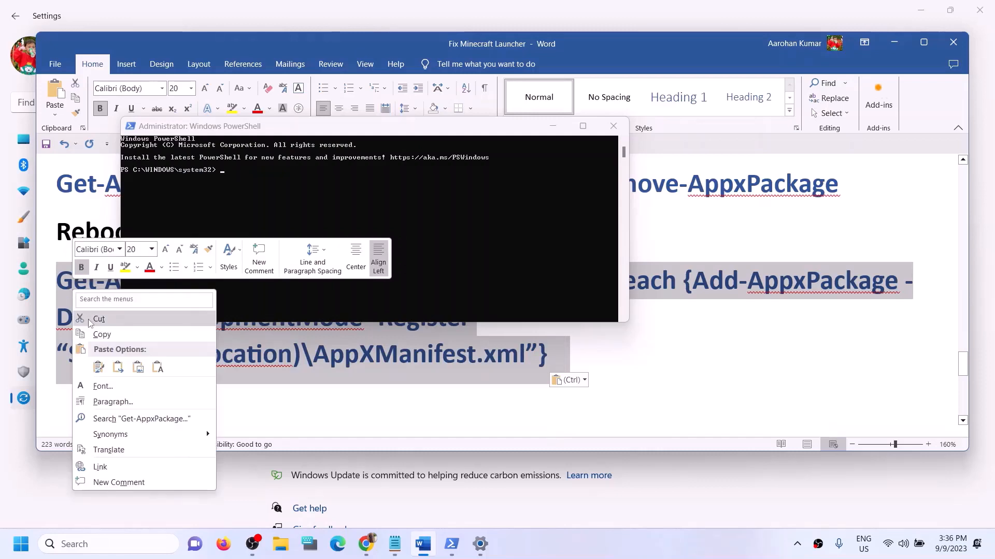
{"action": "left_click", "coordinate": [99, 333]}
{"action": "left_click", "coordinate": [247, 232]}
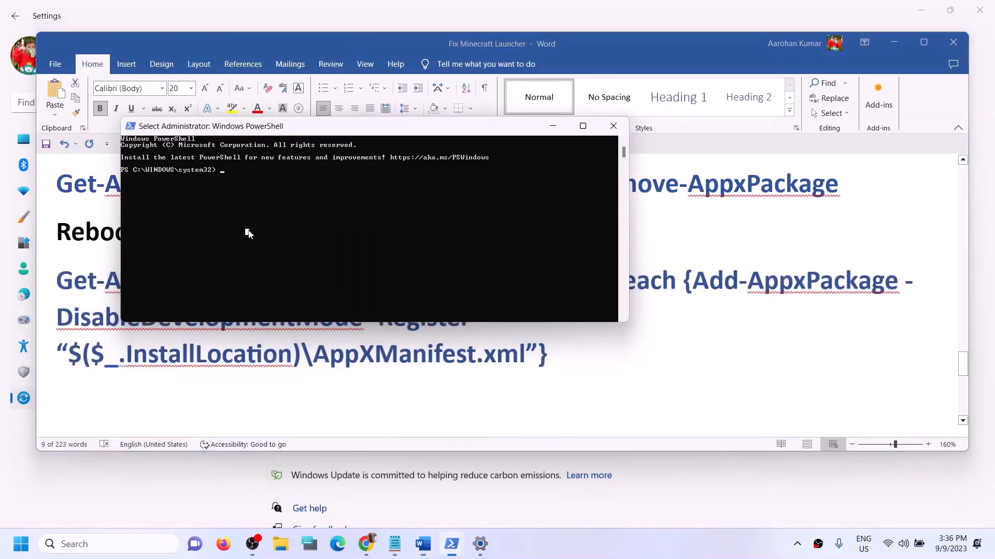
{"action": "right_click", "coordinate": [248, 232]}
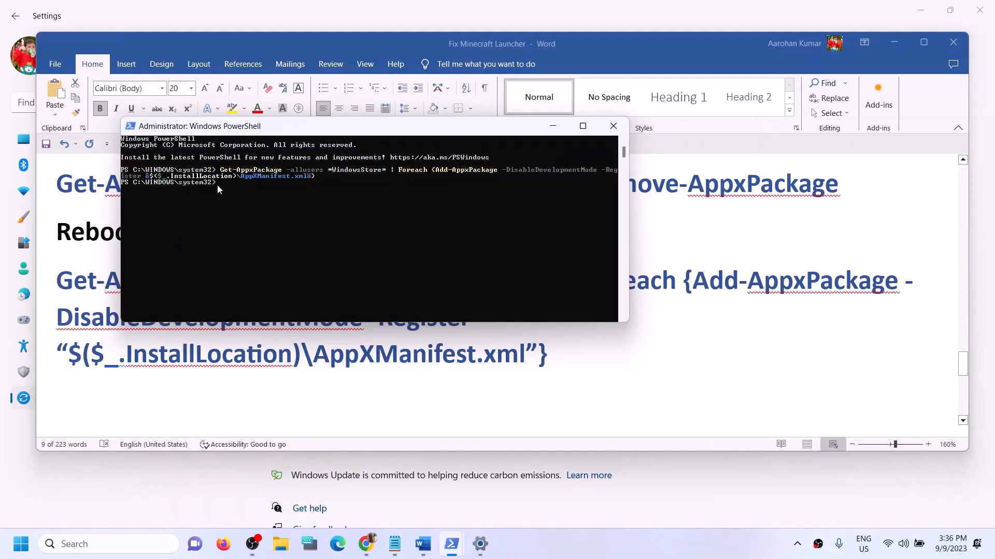
Step: Search Windows for store and open the Microsoft Store app
{"action": "left_click", "coordinate": [122, 545]}
{"action": "type", "text": "st"}
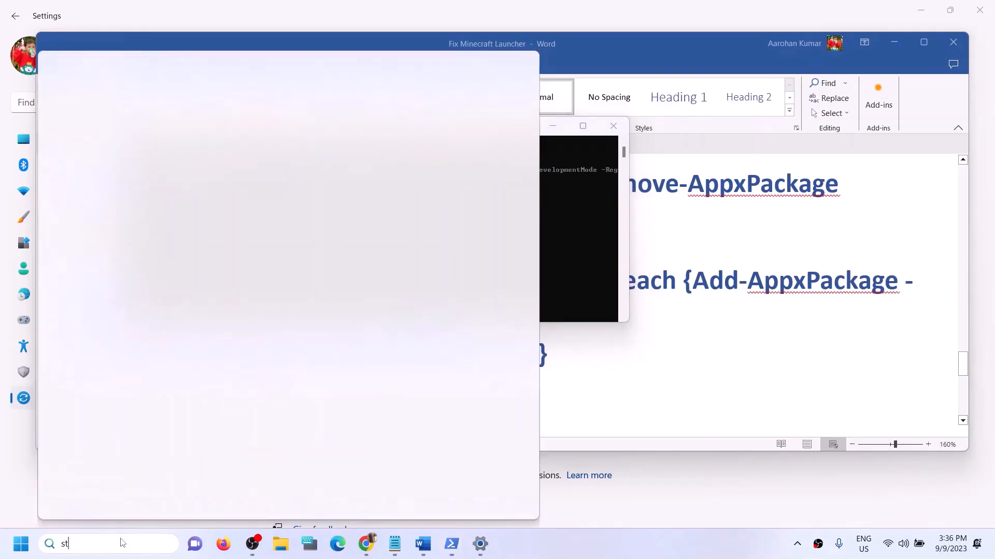
{"action": "type", "text": "ore"}
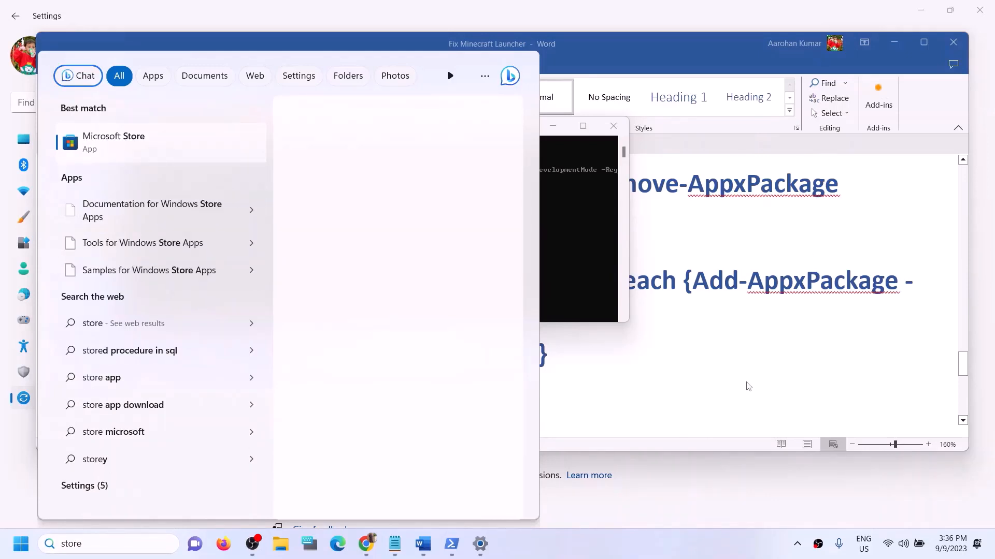
{"action": "key", "text": "Return"}
Step: Return to the Word document and move on to Step 13 about install drives and renaming the WpSystem and WindowsApps folders
{"action": "left_click", "coordinate": [932, 297]}
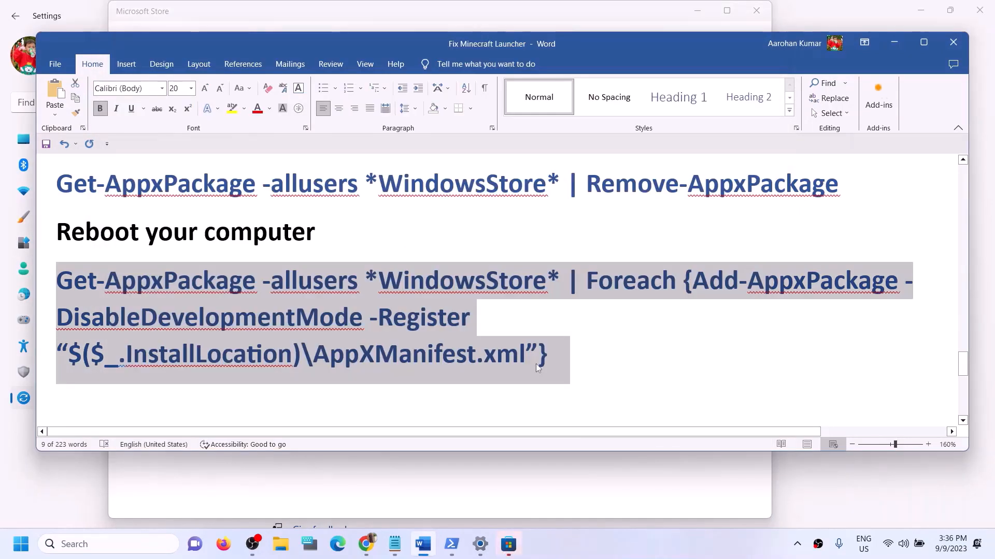
{"action": "left_click", "coordinate": [538, 357]}
{"action": "scroll", "coordinate": [321, 360], "scroll_direction": "down", "scroll_amount": 3}
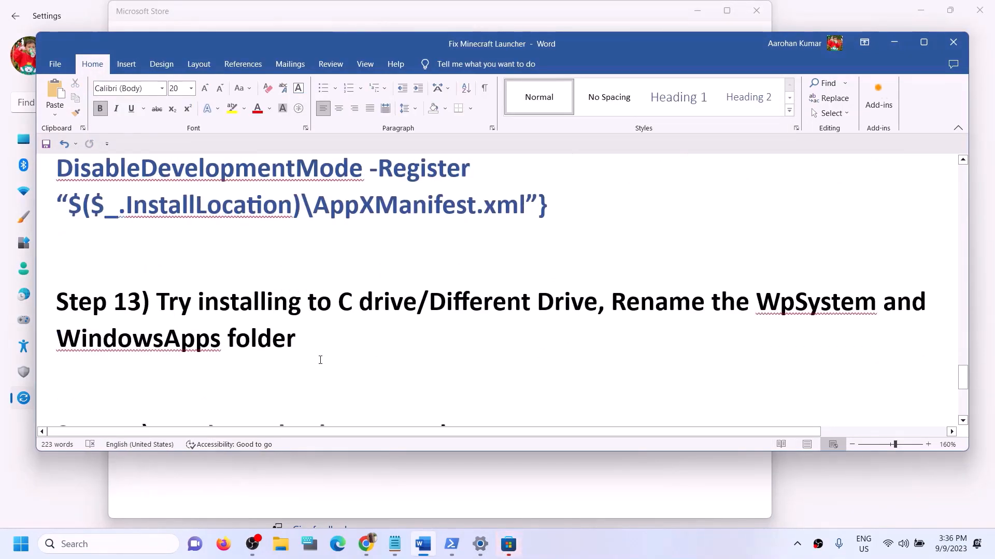
Step: Highlight Step 13's advice on installing to the C drive or a different drive, and open the Storage page in the Windows system settings
{"action": "left_click_drag", "start_coordinate": [176, 302], "coordinate": [575, 306]}
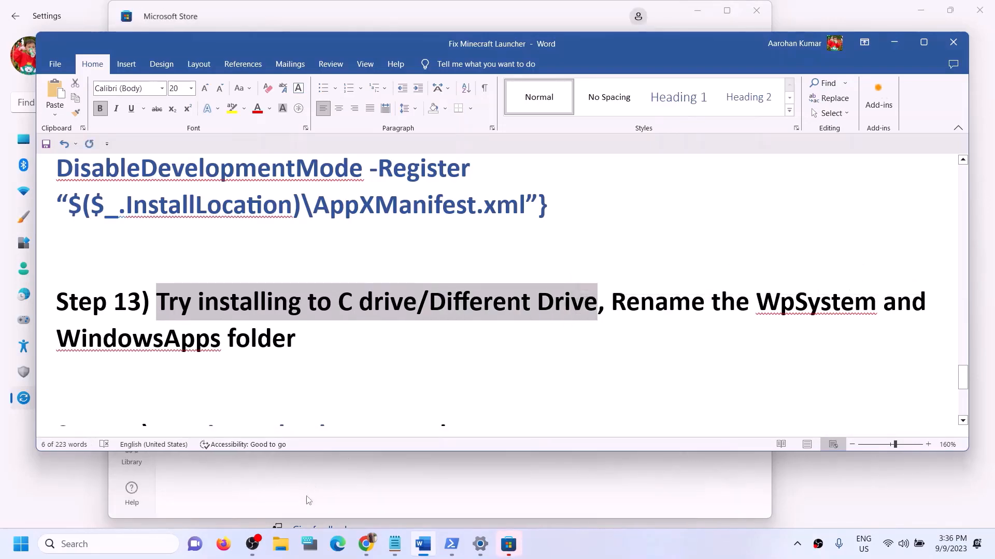
{"action": "key", "text": "alt+Tab"}
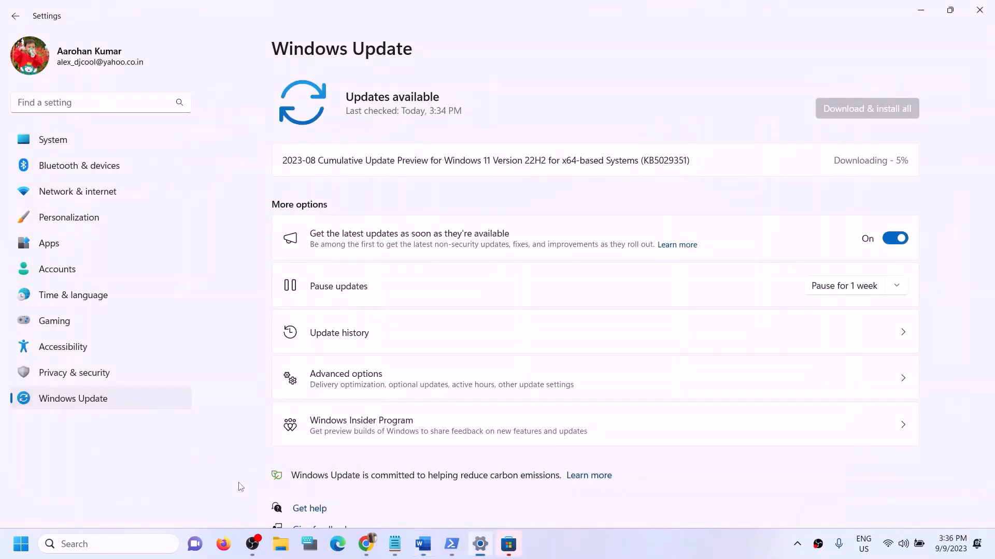
{"action": "left_click", "coordinate": [116, 147]}
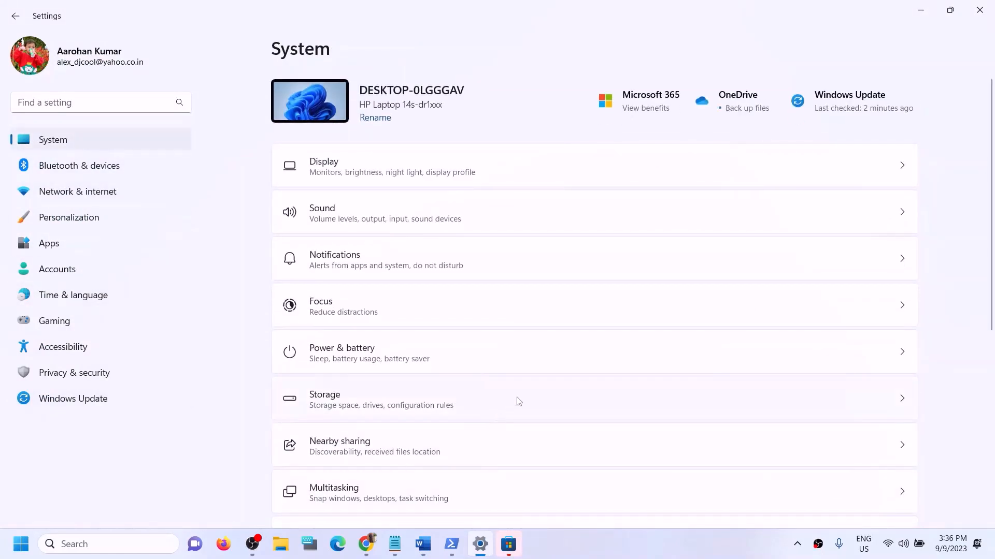
{"action": "scroll", "coordinate": [517, 402], "scroll_direction": "down", "scroll_amount": 3}
{"action": "scroll", "coordinate": [517, 401], "scroll_direction": "down", "scroll_amount": 3}
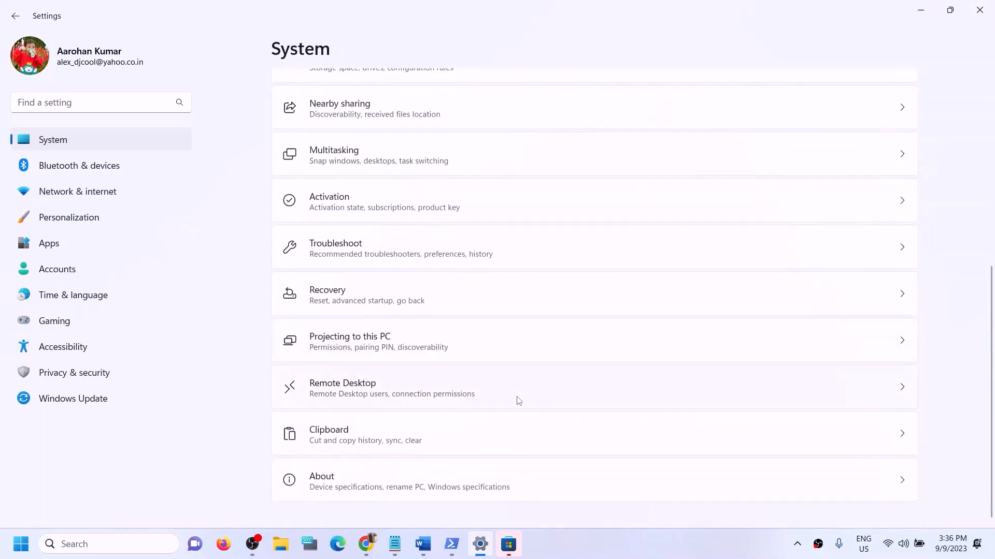
{"action": "scroll", "coordinate": [518, 400], "scroll_direction": "up", "scroll_amount": 4}
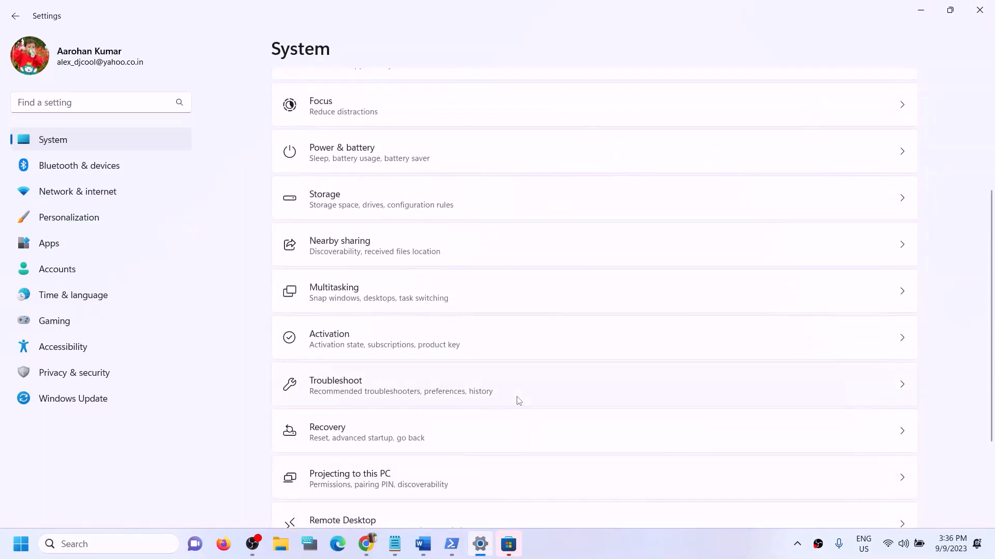
{"action": "scroll", "coordinate": [518, 401], "scroll_direction": "up", "scroll_amount": 3}
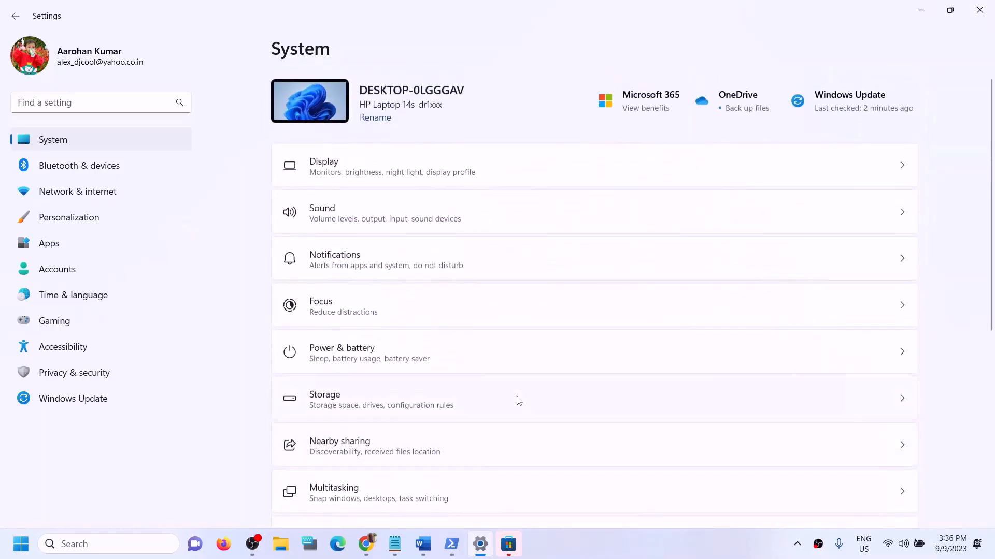
{"action": "left_click", "coordinate": [423, 552]}
{"action": "left_click", "coordinate": [422, 553]}
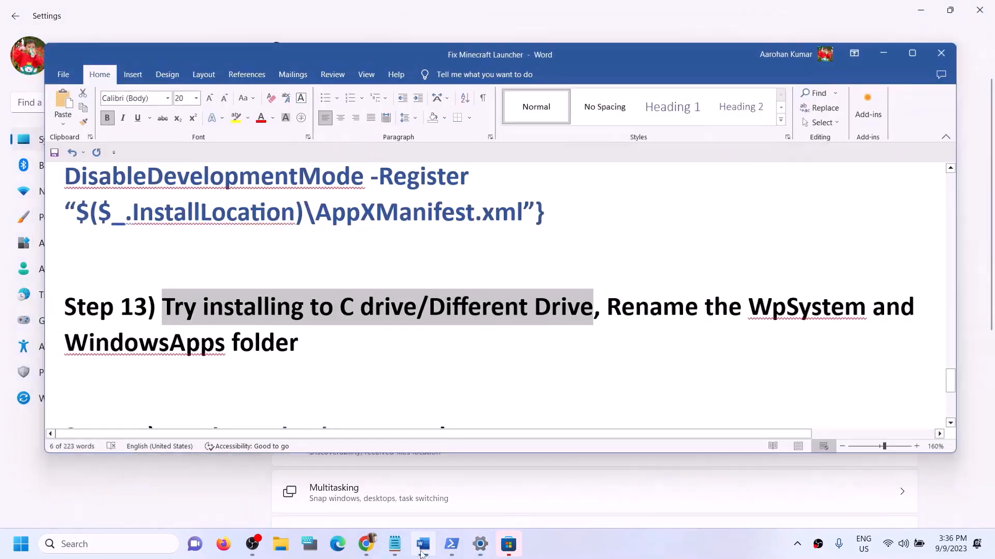
{"action": "scroll", "coordinate": [381, 331], "scroll_direction": "down", "scroll_amount": 1}
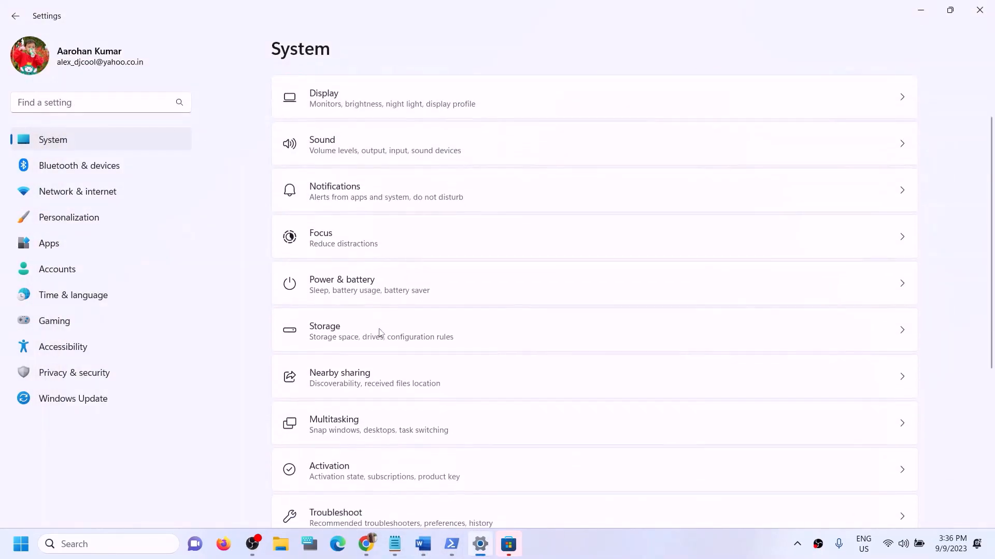
{"action": "left_click", "coordinate": [351, 340]}
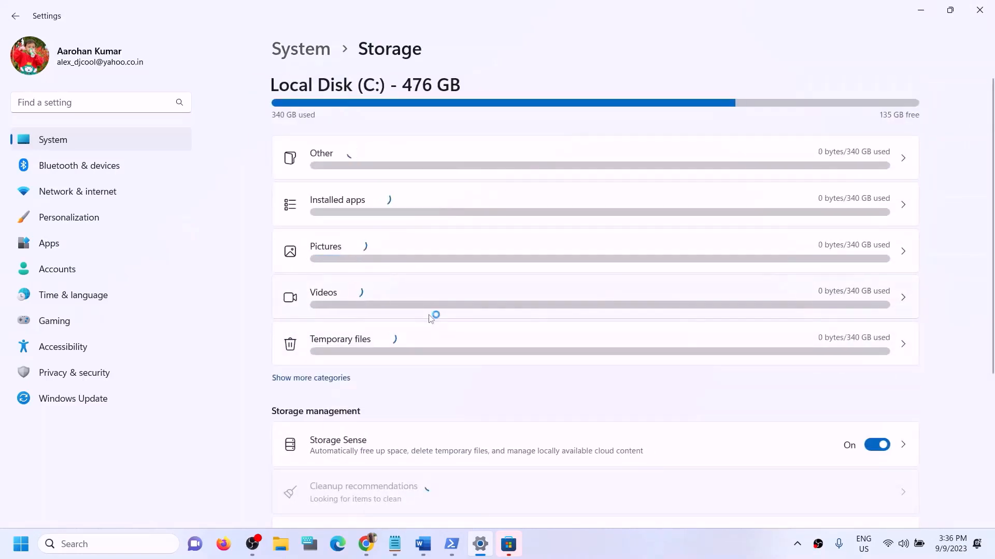
Step: Expand the advanced storage settings and open the options for where new content is saved
{"action": "scroll", "coordinate": [430, 318], "scroll_direction": "down", "scroll_amount": 5}
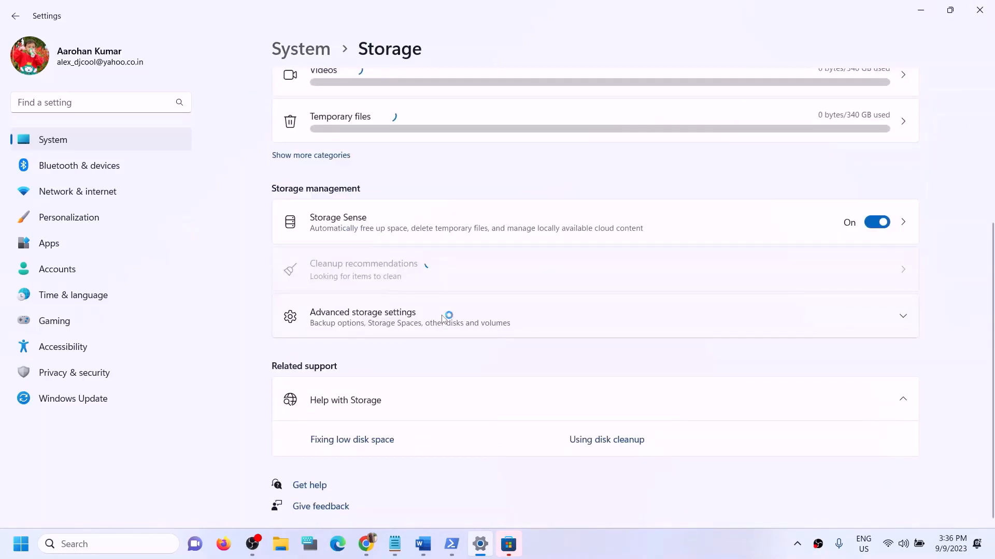
{"action": "left_click", "coordinate": [381, 316]}
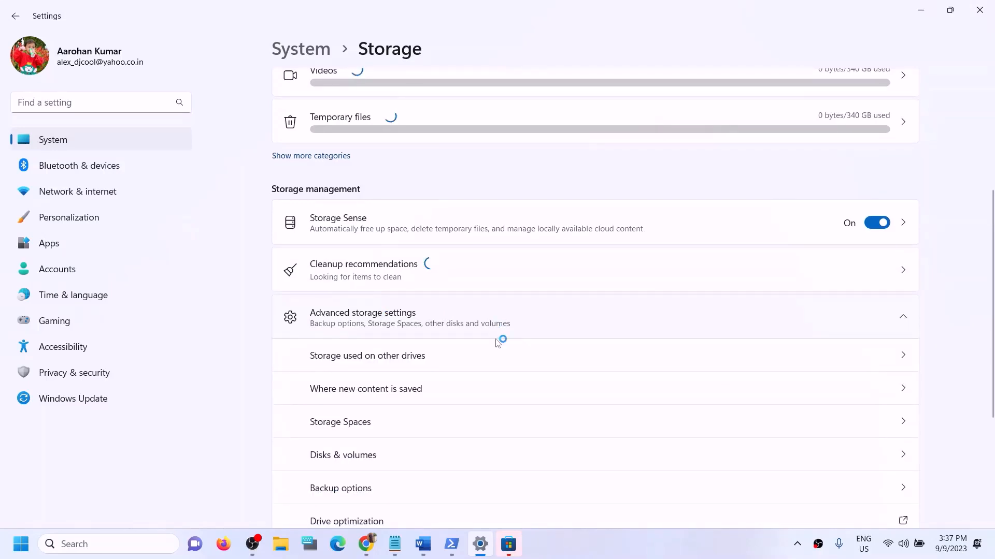
{"action": "scroll", "coordinate": [497, 342], "scroll_direction": "down", "scroll_amount": 1}
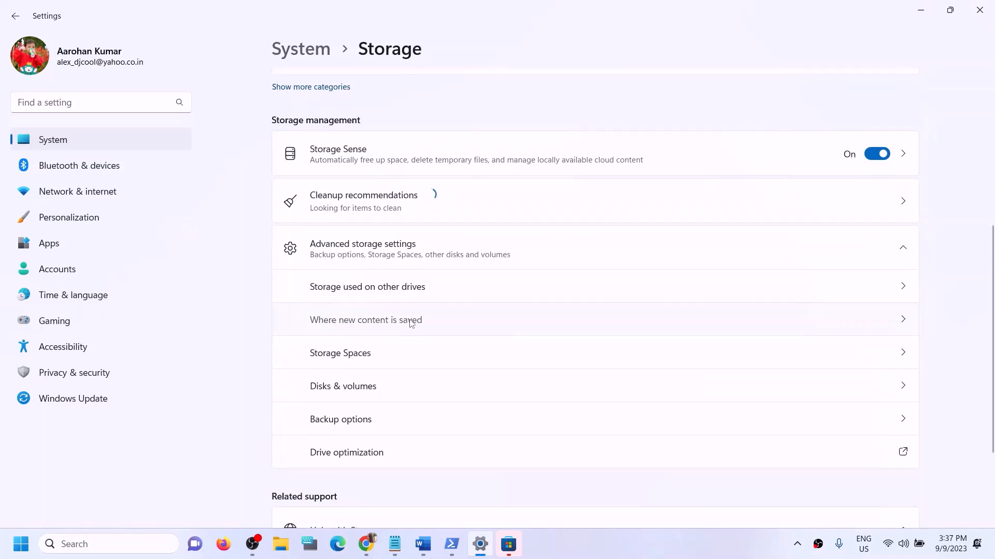
{"action": "left_click", "coordinate": [410, 323]}
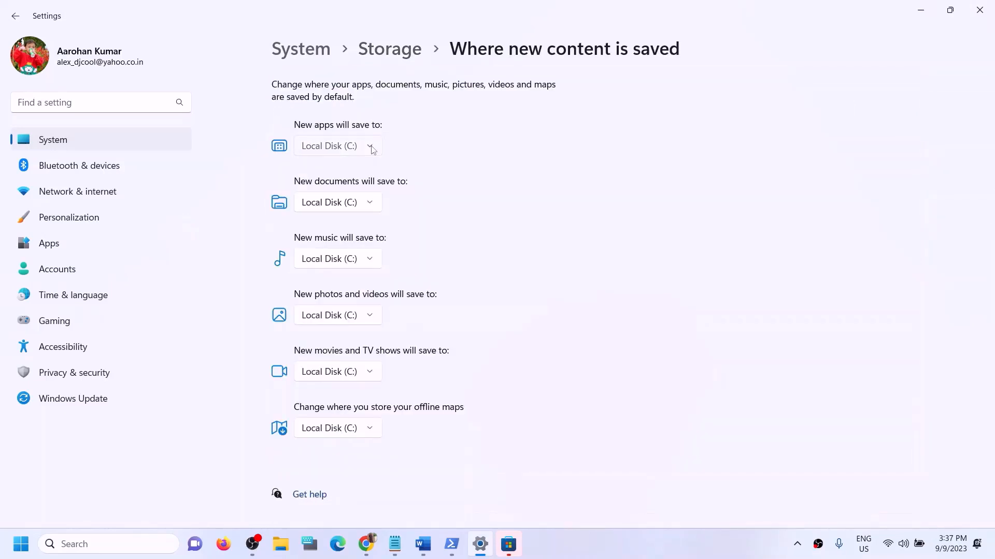
Step: Set new apps to save to USB Drive (E:) and apply the change
{"action": "left_click", "coordinate": [339, 146]}
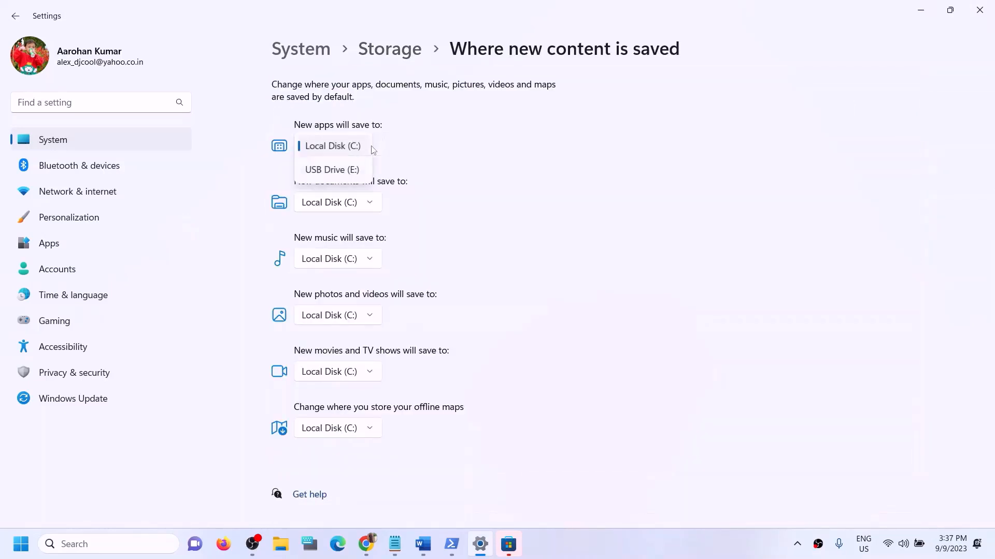
{"action": "left_click", "coordinate": [354, 171]}
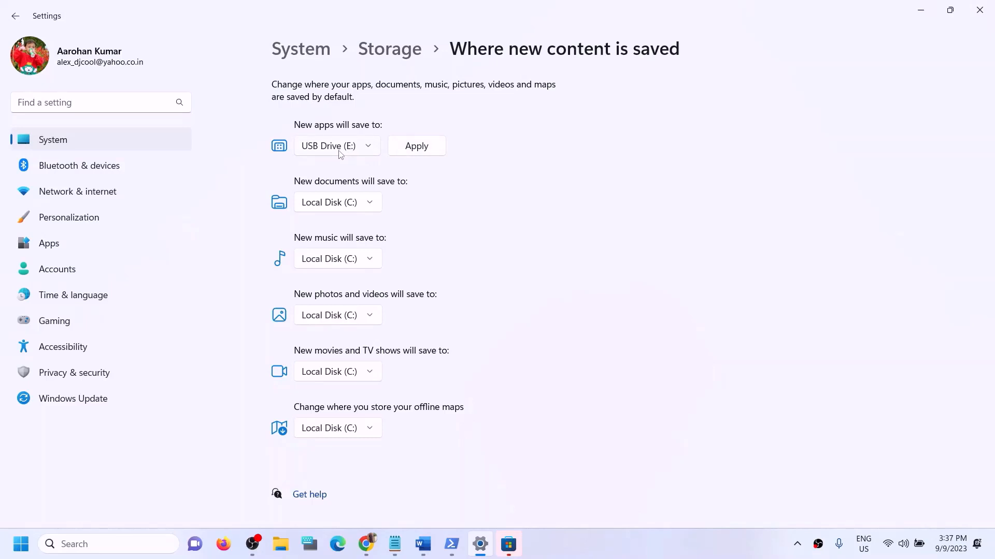
{"action": "left_click", "coordinate": [418, 150]}
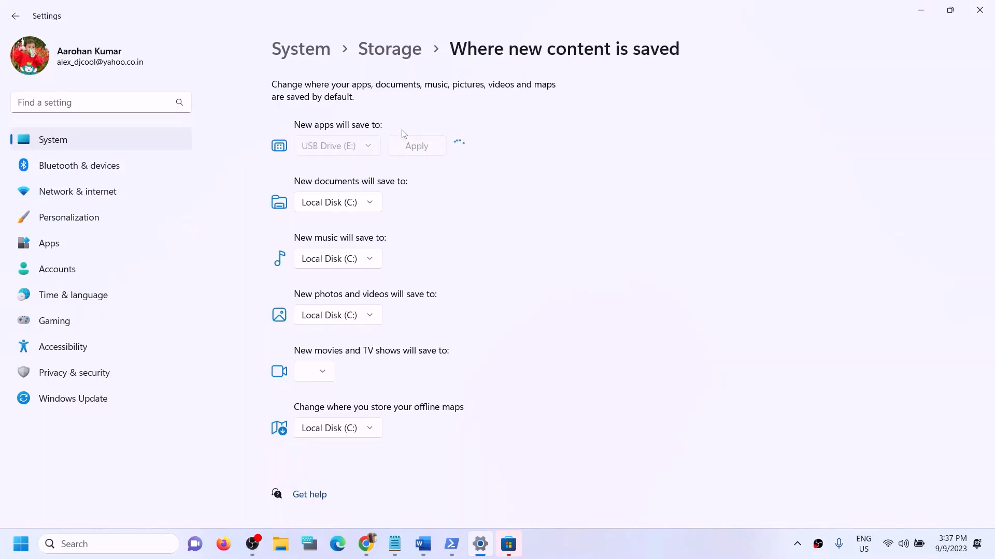
Step: Set the save location for new apps to Local Disk (C:) and apply it
{"action": "left_click", "coordinate": [374, 150]}
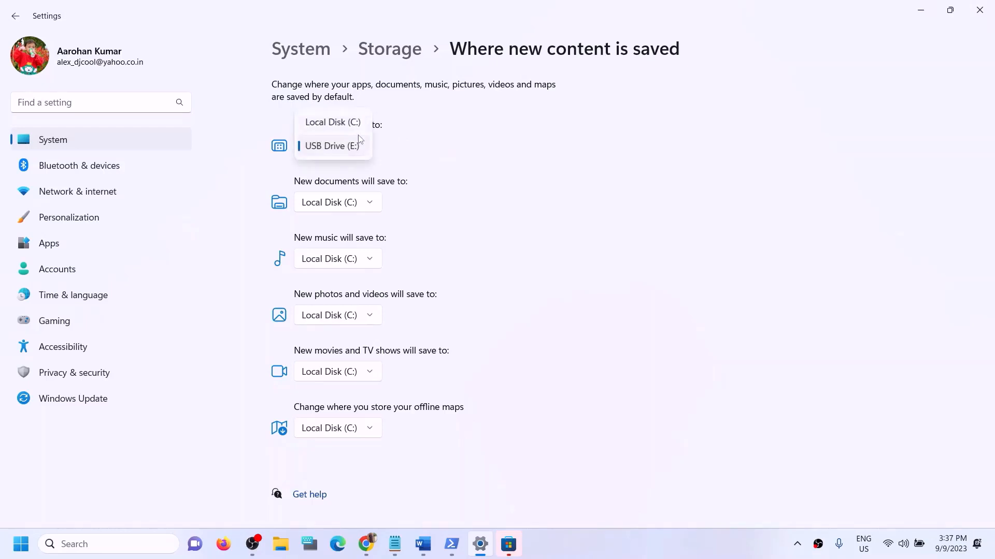
{"action": "left_click", "coordinate": [346, 125]}
{"action": "left_click", "coordinate": [418, 148]}
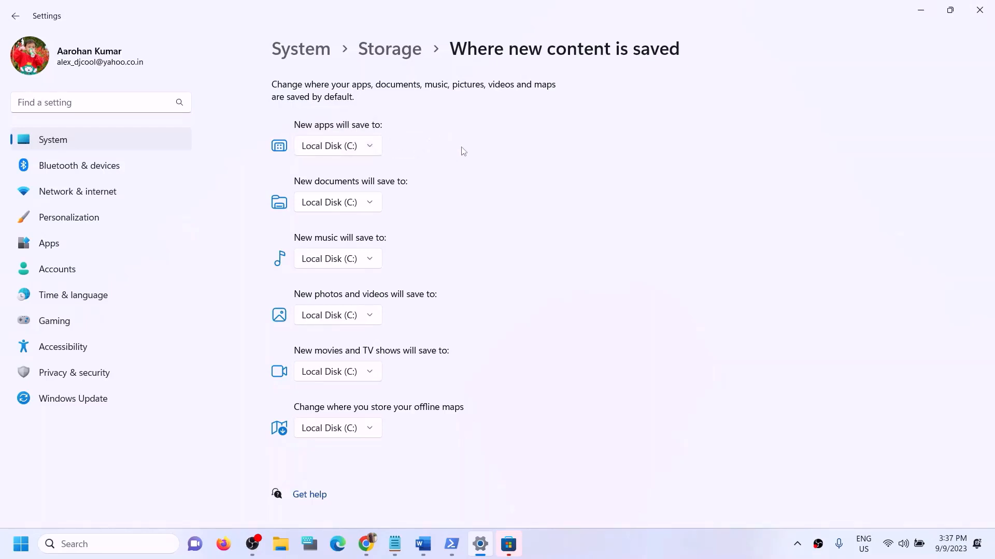
Step: Switch to the Microsoft Store, search for minecraft l and open the Minecraft Launcher page
{"action": "left_click", "coordinate": [510, 539]}
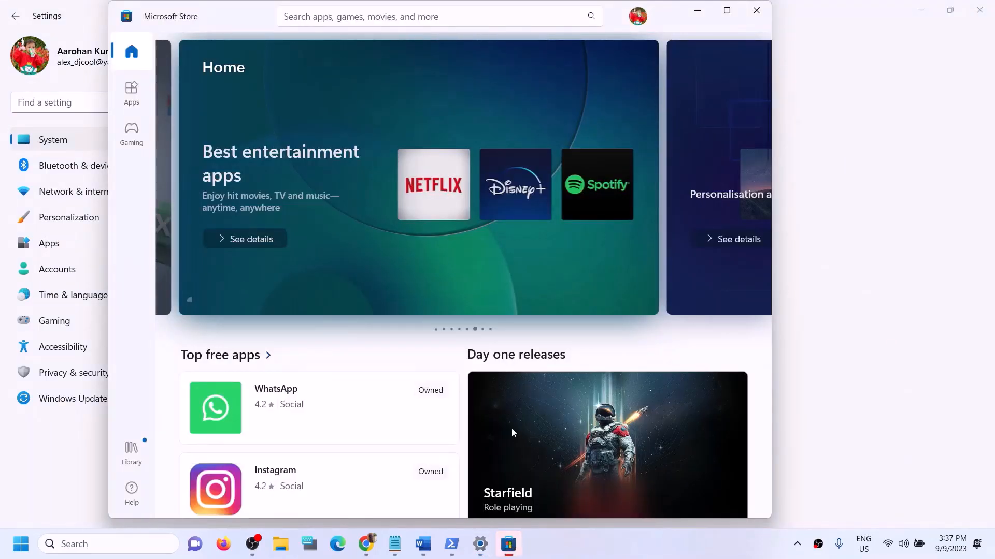
{"action": "left_click", "coordinate": [422, 20]}
{"action": "type", "text": "minecraft"}
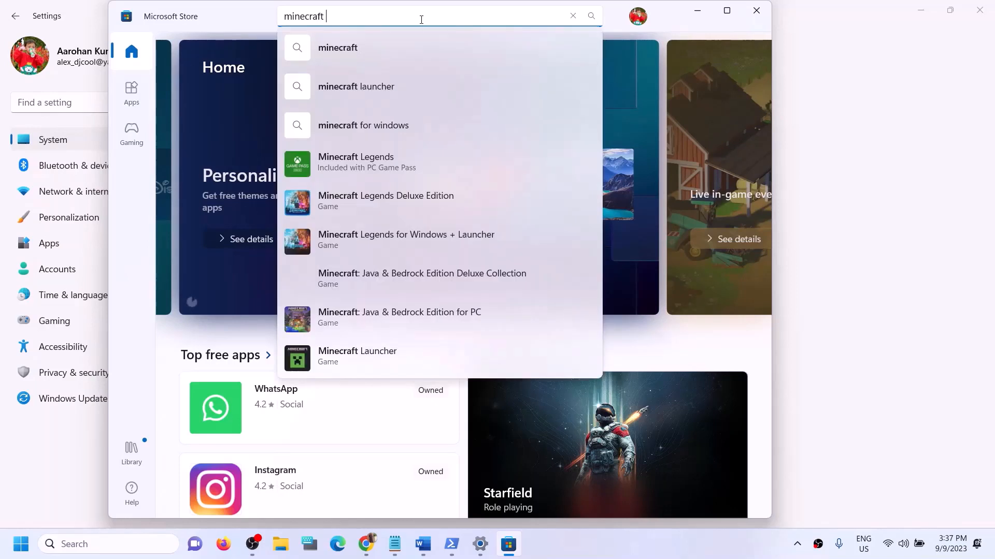
{"action": "type", "text": " l"}
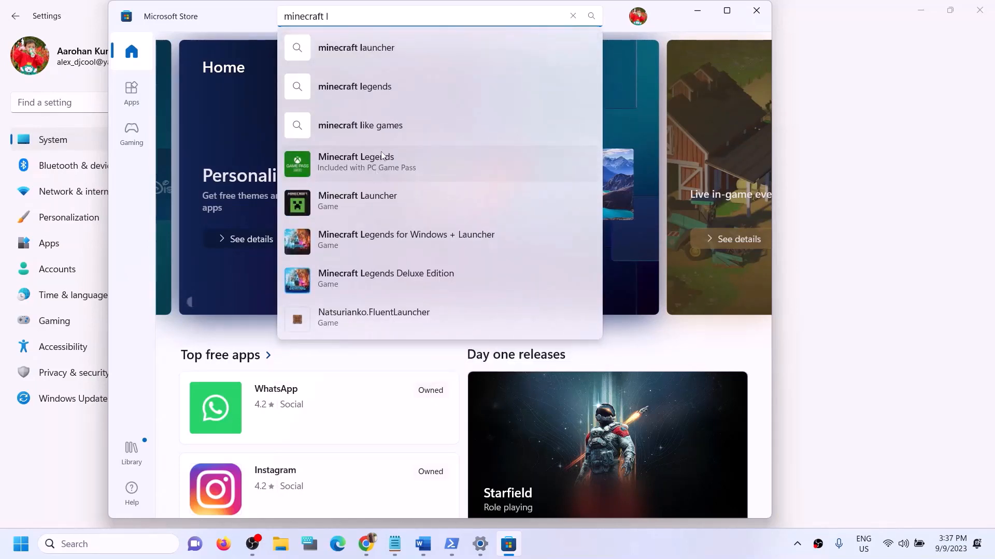
{"action": "left_click", "coordinate": [371, 203]}
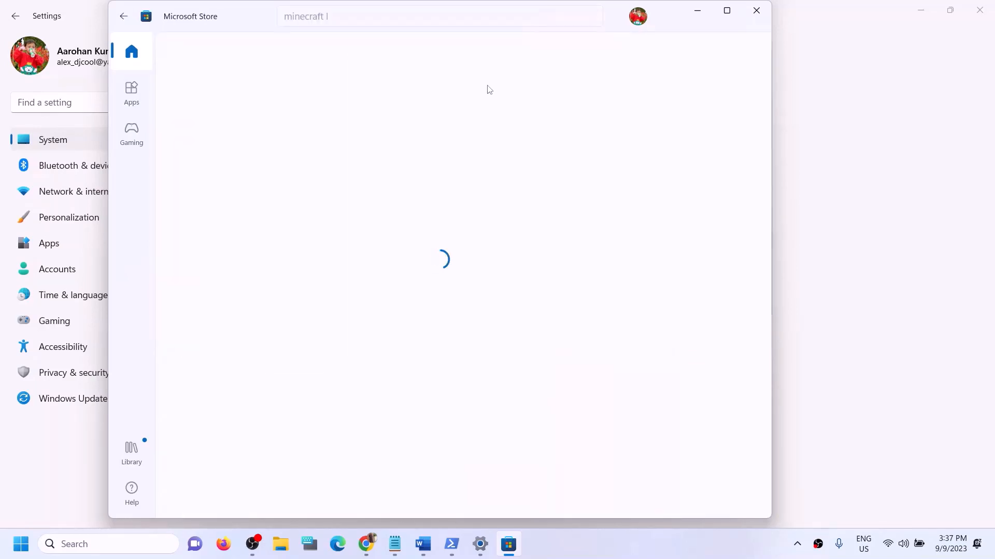
Step: Select USB Drive (E:) for new apps in Settings without applying it, and revisit the Minecraft Launcher page in the Microsoft Store
{"action": "left_click", "coordinate": [782, 263]}
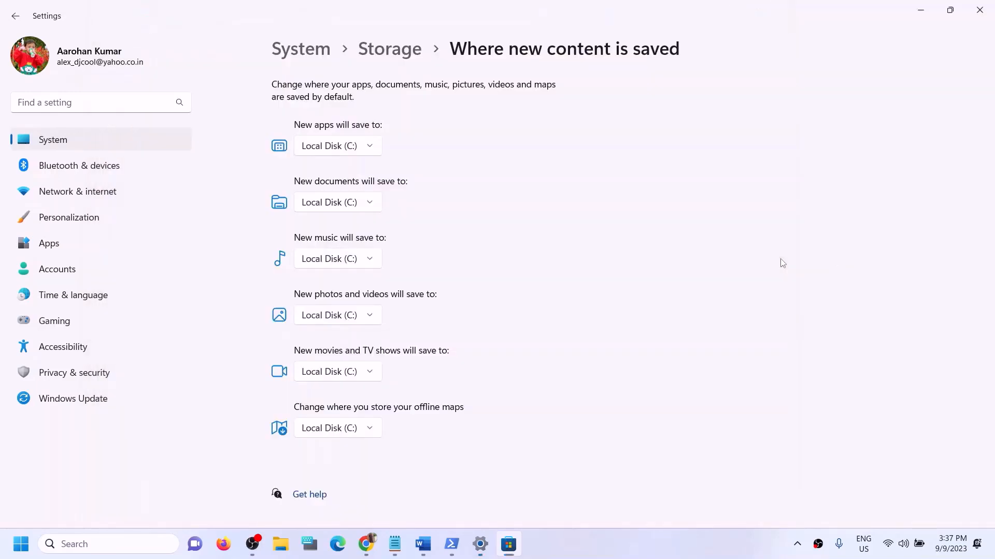
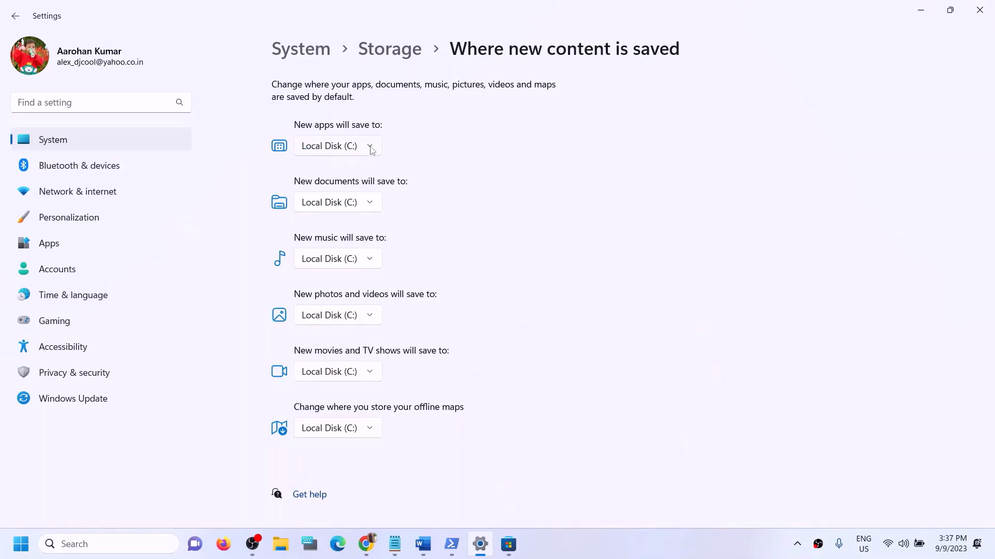
{"action": "left_click", "coordinate": [372, 150]}
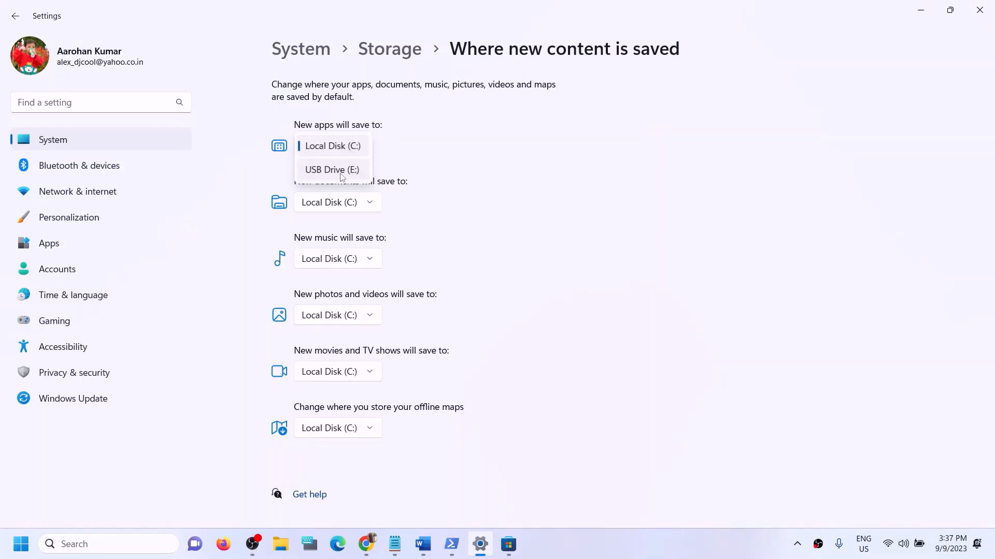
{"action": "left_click", "coordinate": [346, 174]}
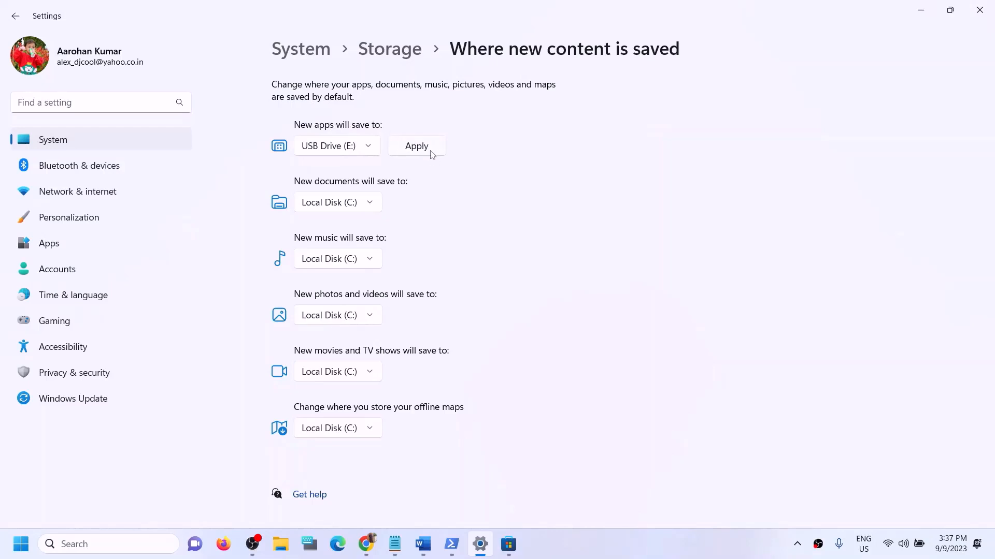
{"action": "left_click", "coordinate": [508, 544]}
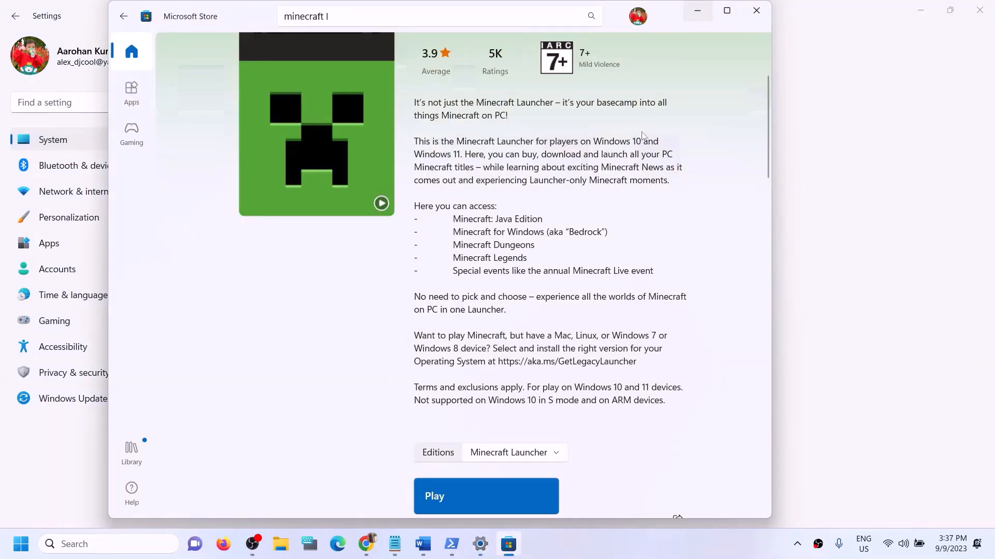
{"action": "left_click", "coordinate": [698, 10]}
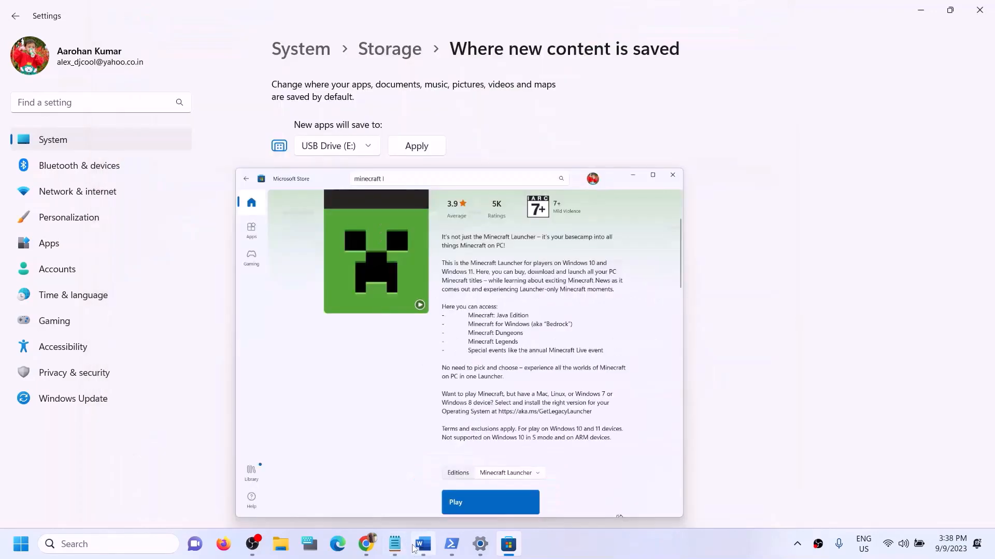
Step: Return to the Word document and highlight the Step 13 instruction to rename the WpSystem and WindowsApps folder
{"action": "left_click", "coordinate": [422, 544]}
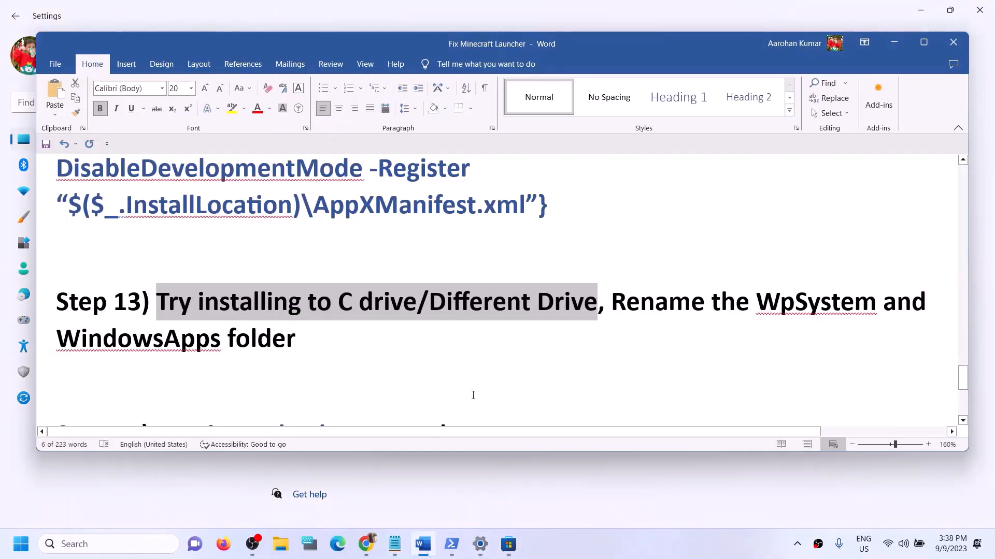
{"action": "left_click", "coordinate": [656, 305]}
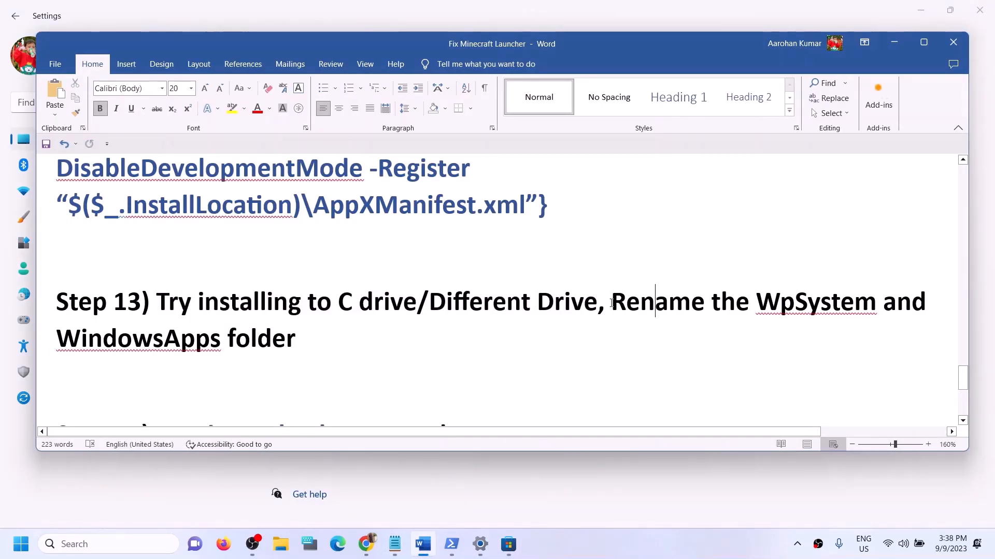
{"action": "left_click_drag", "start_coordinate": [612, 302], "coordinate": [313, 341]}
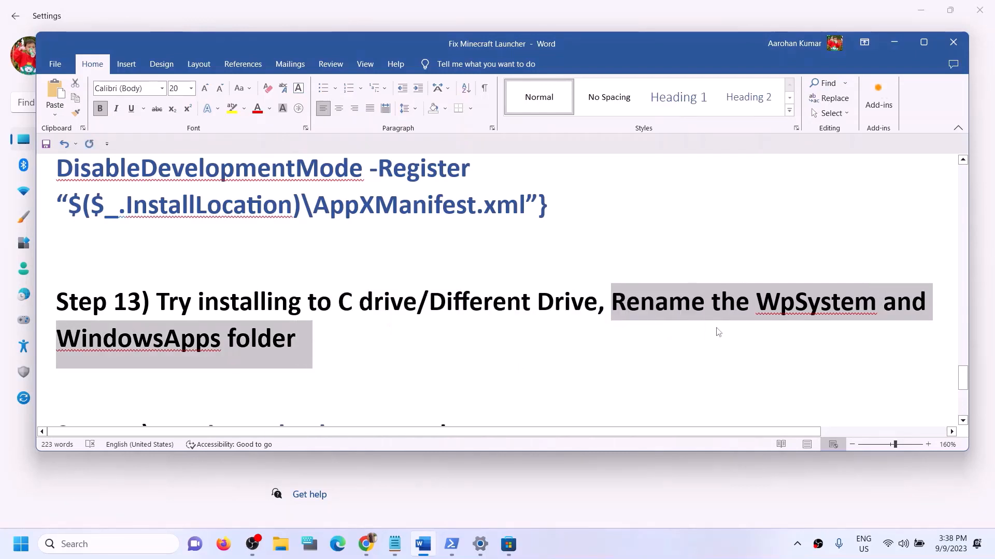
{"action": "key", "text": "Right"}
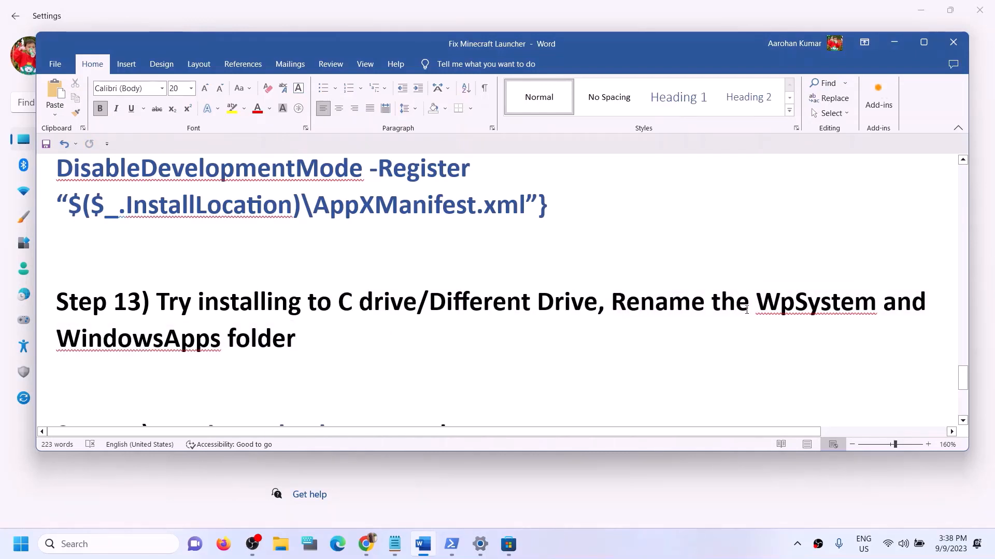
{"action": "left_click", "coordinate": [626, 301]}
{"action": "left_click_drag", "start_coordinate": [709, 299], "coordinate": [851, 301]}
{"action": "left_click_drag", "start_coordinate": [612, 302], "coordinate": [296, 339]}
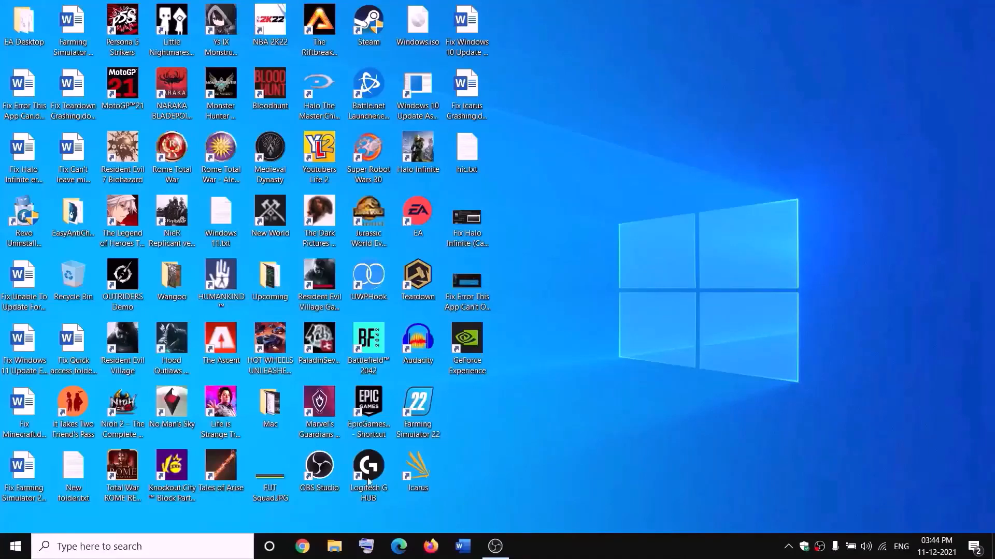
Step: Open New Volume (D:) from This PC in File Explorer to reach the WpSystem and WindowsApps folders
{"action": "left_click", "coordinate": [335, 547]}
{"action": "left_click", "coordinate": [46, 262]}
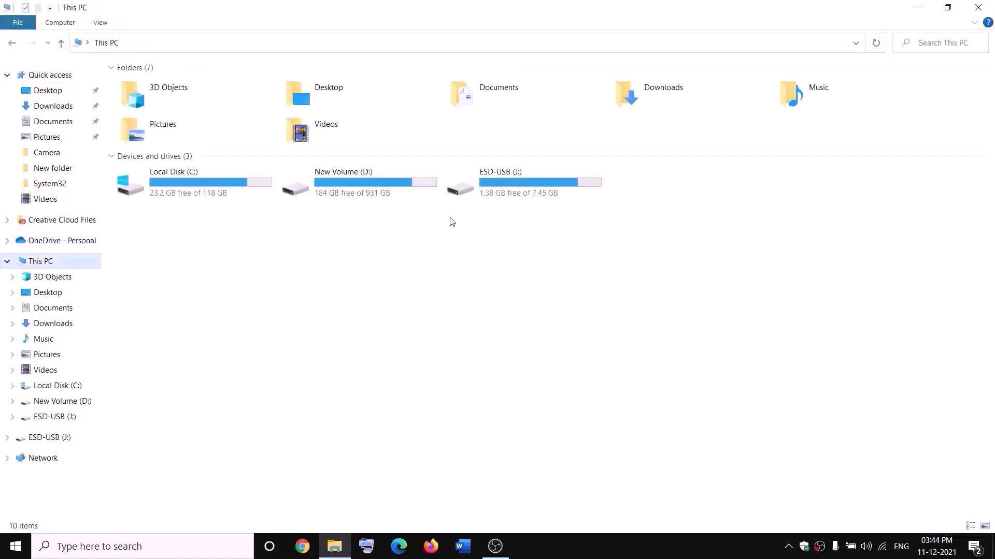
{"action": "double_click", "coordinate": [371, 192]}
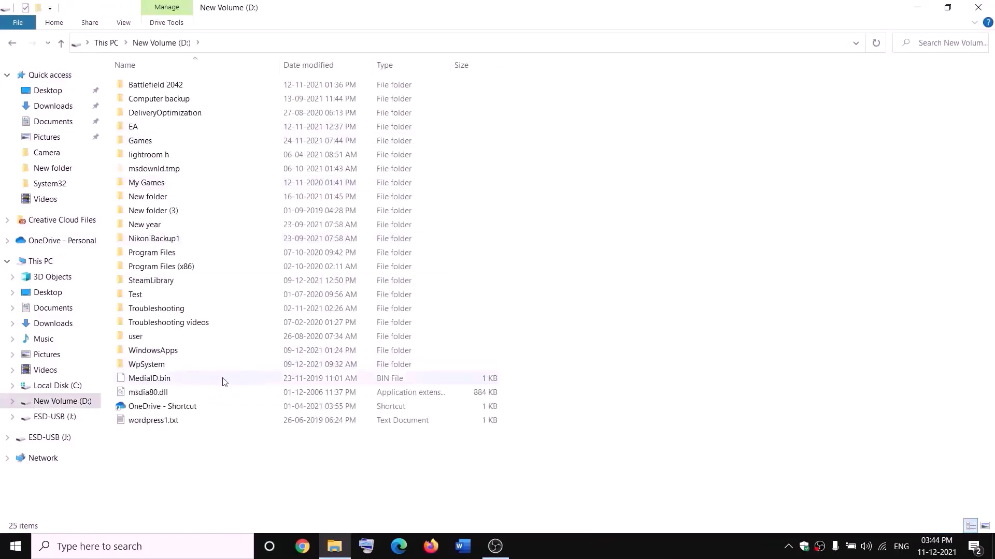
{"action": "left_click", "coordinate": [149, 364]}
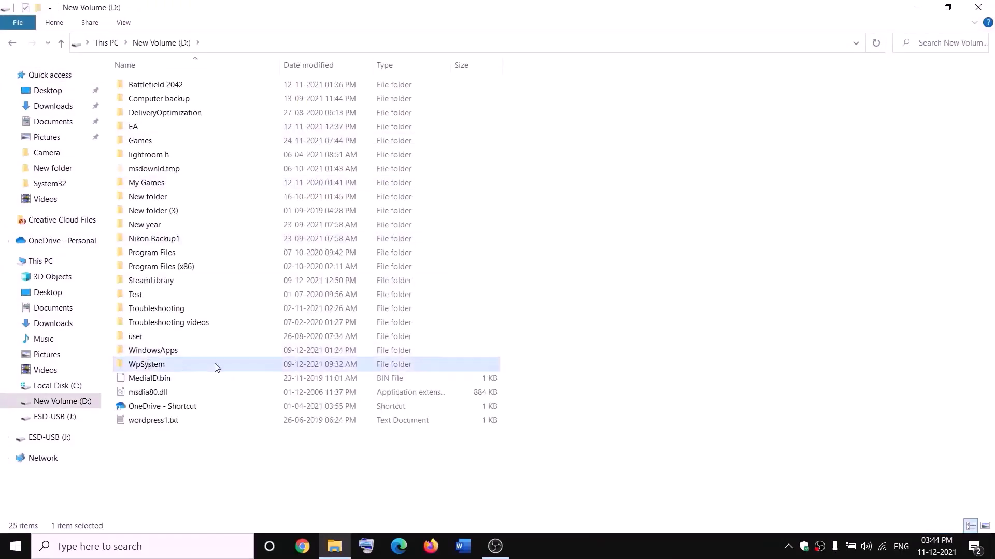
{"action": "right_click", "coordinate": [161, 369]}
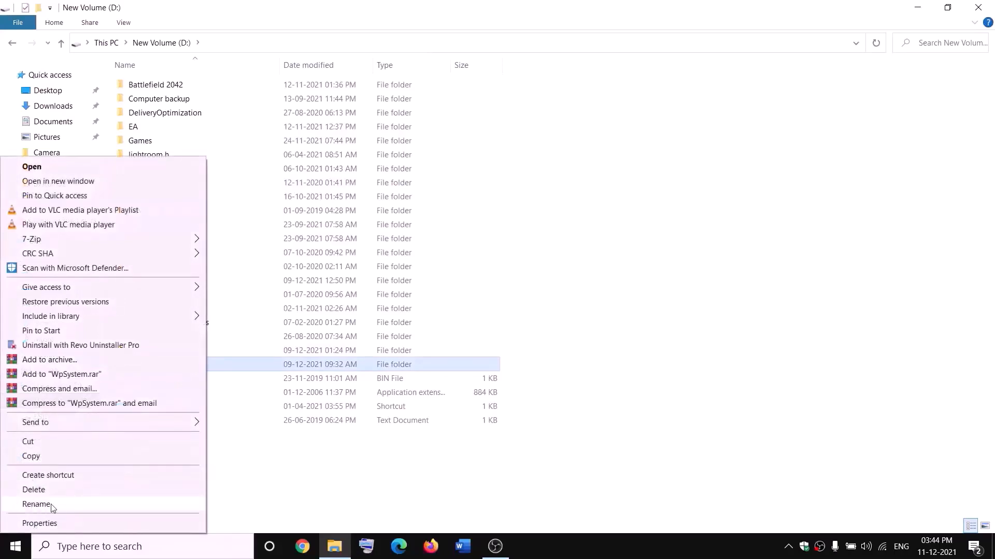
{"action": "left_click", "coordinate": [403, 476]}
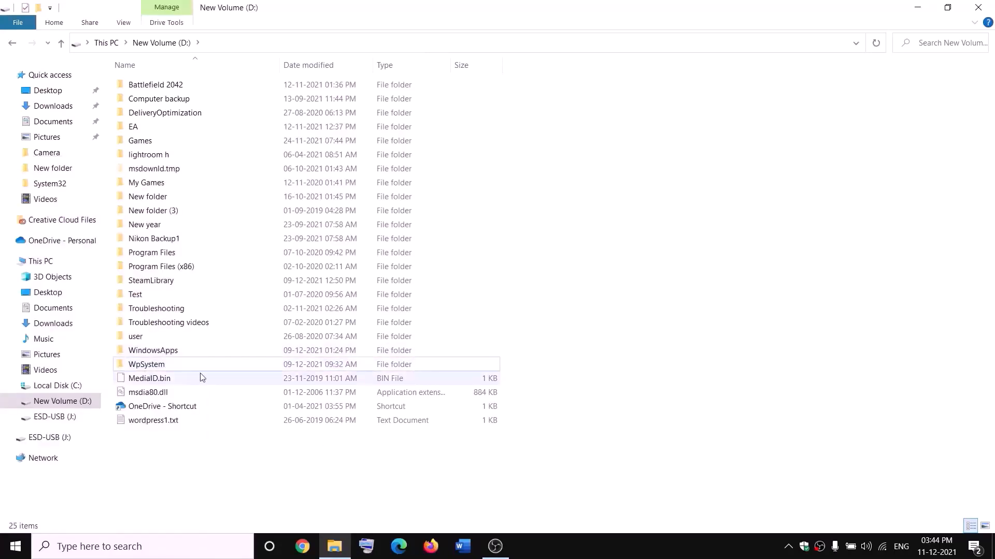
Step: Open the advanced security settings of the WpSystem folder on New Volume (D:)
{"action": "mouse_move", "coordinate": [148, 367]}
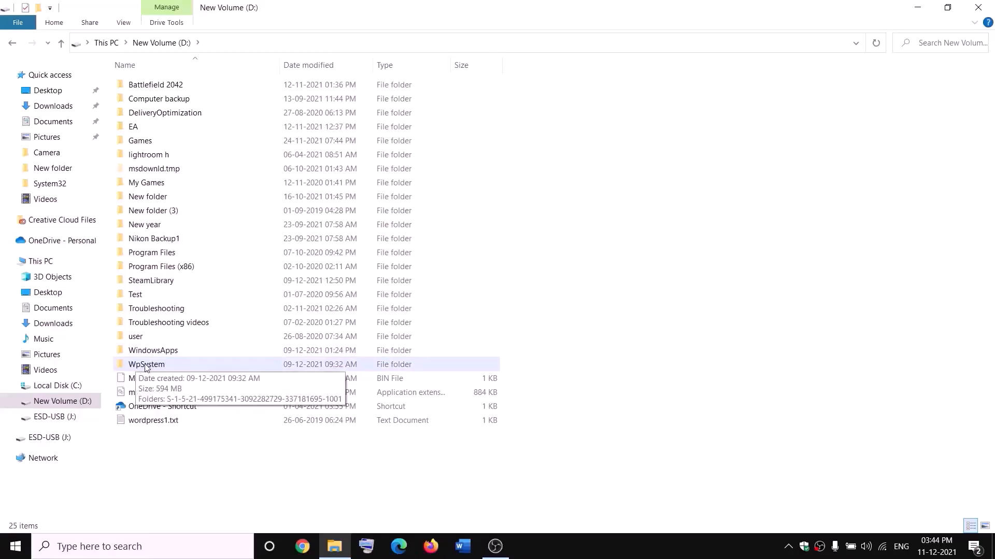
{"action": "right_click", "coordinate": [146, 367]}
{"action": "left_click", "coordinate": [40, 522]}
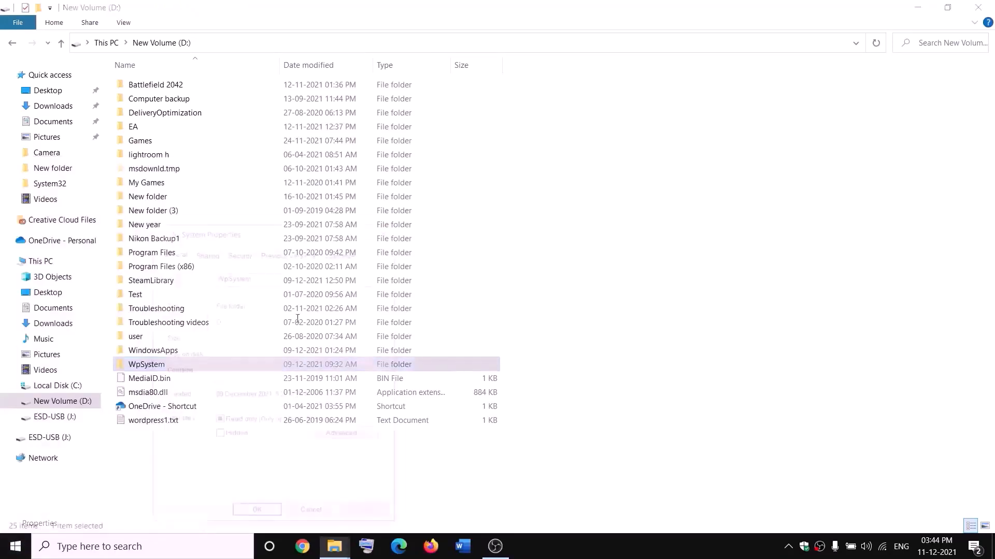
{"action": "left_click_drag", "start_coordinate": [299, 234], "coordinate": [424, 144]}
{"action": "left_click", "coordinate": [369, 166]}
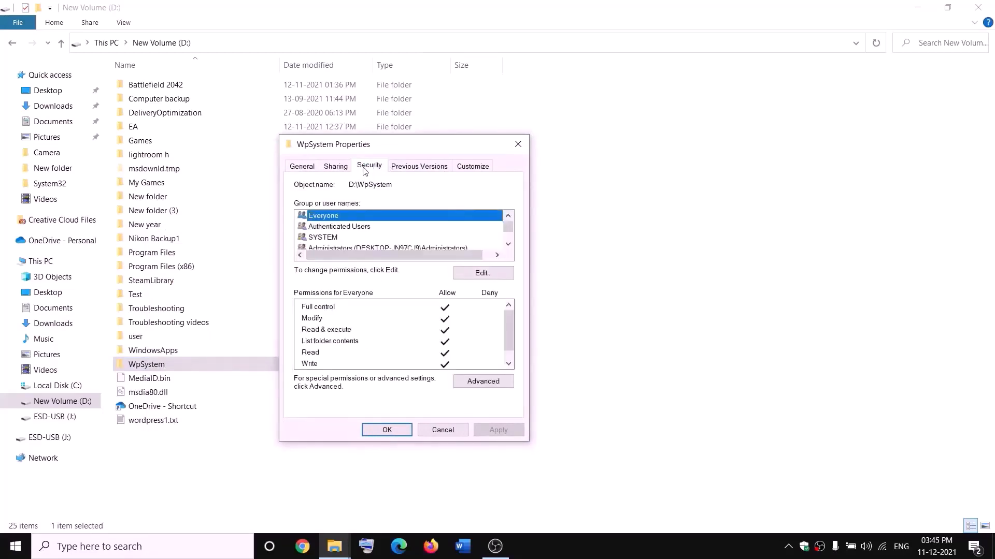
{"action": "left_click", "coordinate": [478, 387]}
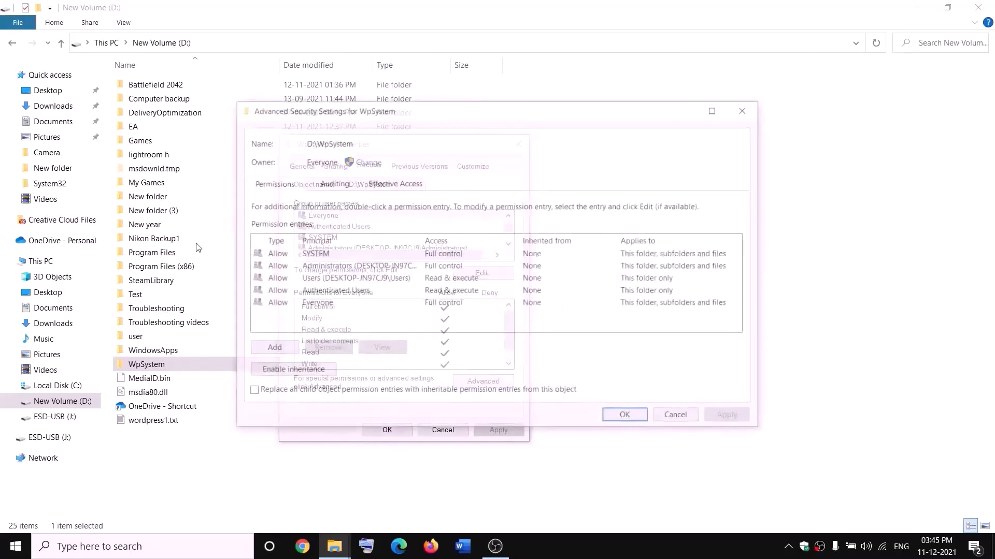
Step: Change the owner of the WpSystem folder to everyone
{"action": "left_click", "coordinate": [368, 162]}
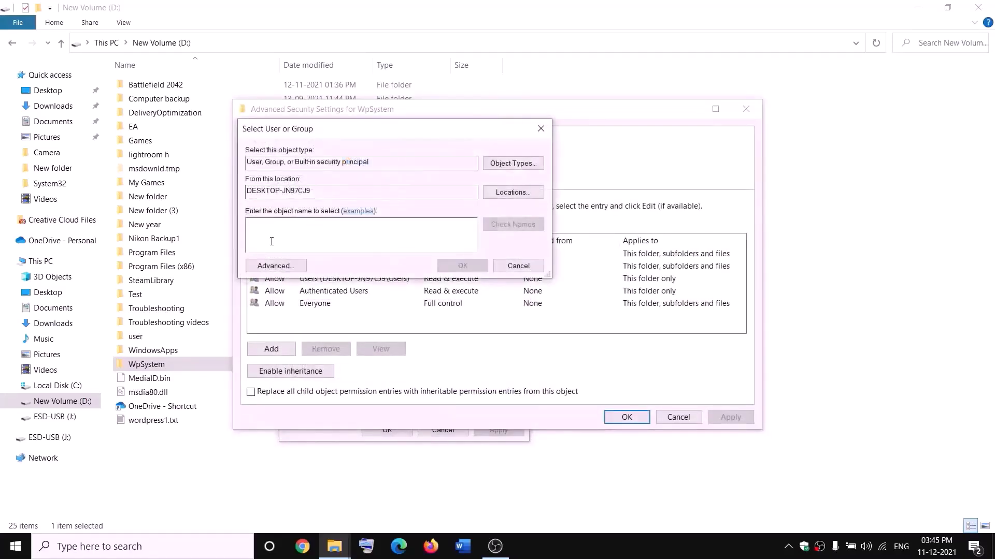
{"action": "type", "text": "w"}
{"action": "key", "text": "BackSpace"}
{"action": "type", "text": "everyone"}
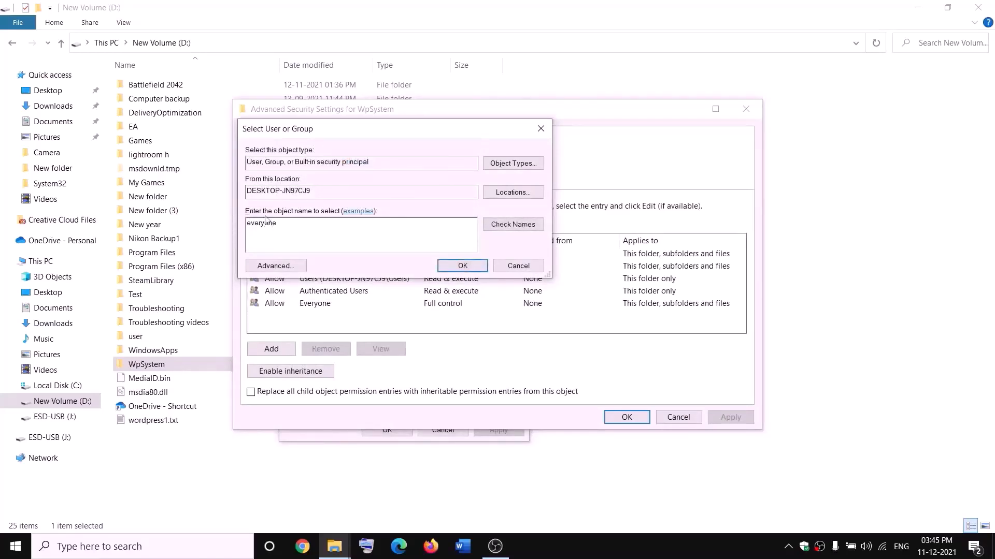
{"action": "left_click_drag", "start_coordinate": [277, 223], "coordinate": [236, 233]}
{"action": "left_click", "coordinate": [464, 266]}
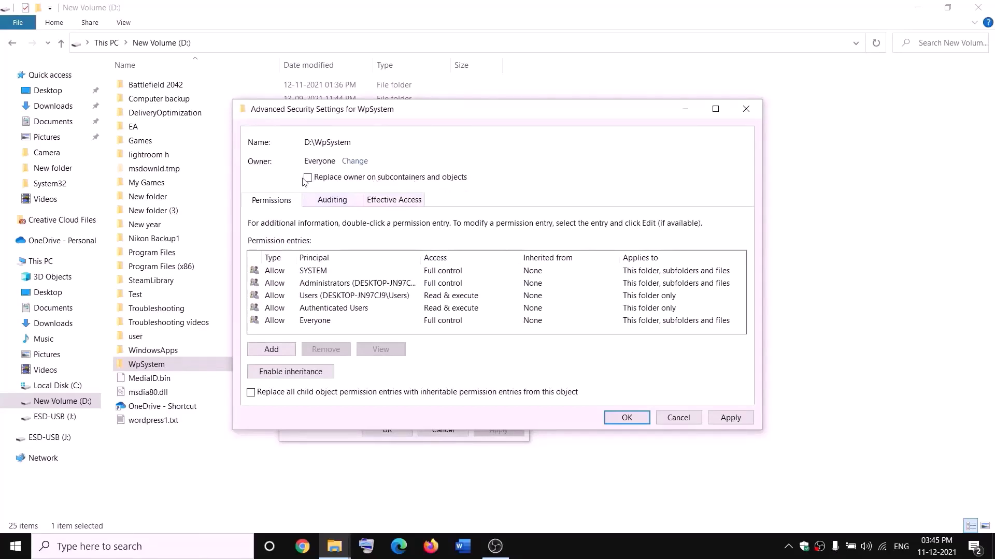
Step: Apply the WpSystem ownership change with Replace owner on subcontainers and objects enabled, and close the folder's properties
{"action": "left_click", "coordinate": [730, 418]}
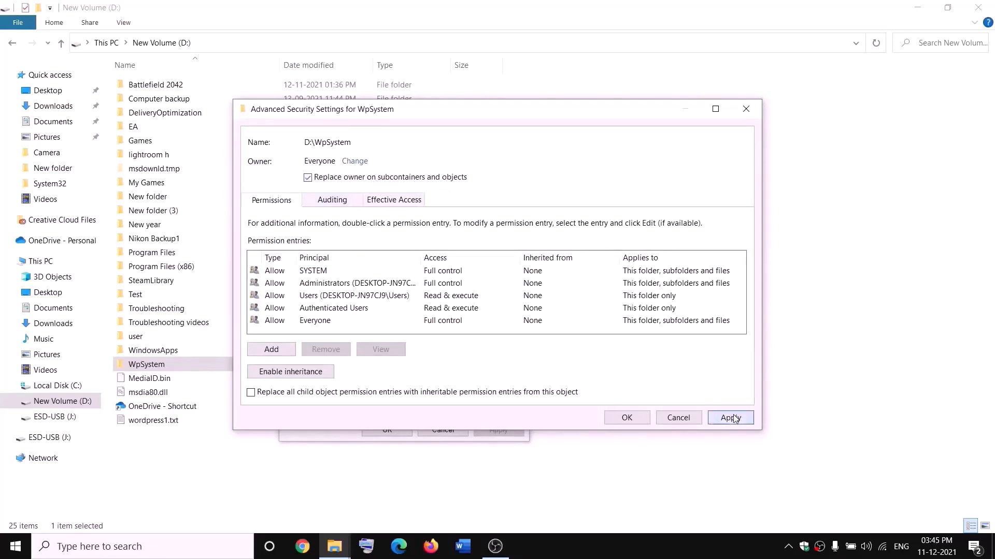
{"action": "left_click", "coordinate": [627, 417]}
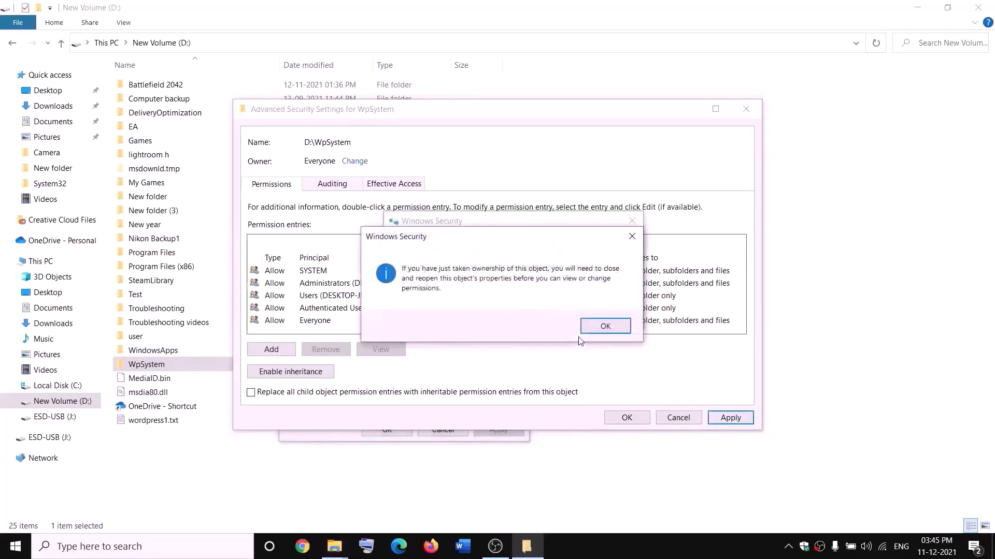
{"action": "left_click", "coordinate": [604, 327]}
{"action": "left_click", "coordinate": [389, 430]}
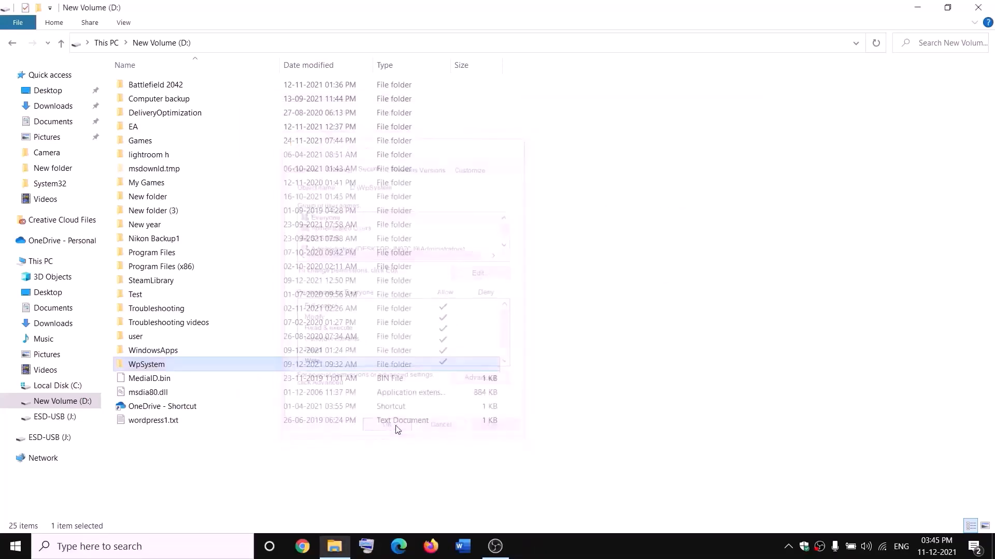
Step: Reopen the WpSystem folder's properties and bring up its advanced security settings again
{"action": "right_click", "coordinate": [149, 368]}
{"action": "left_click", "coordinate": [58, 523]}
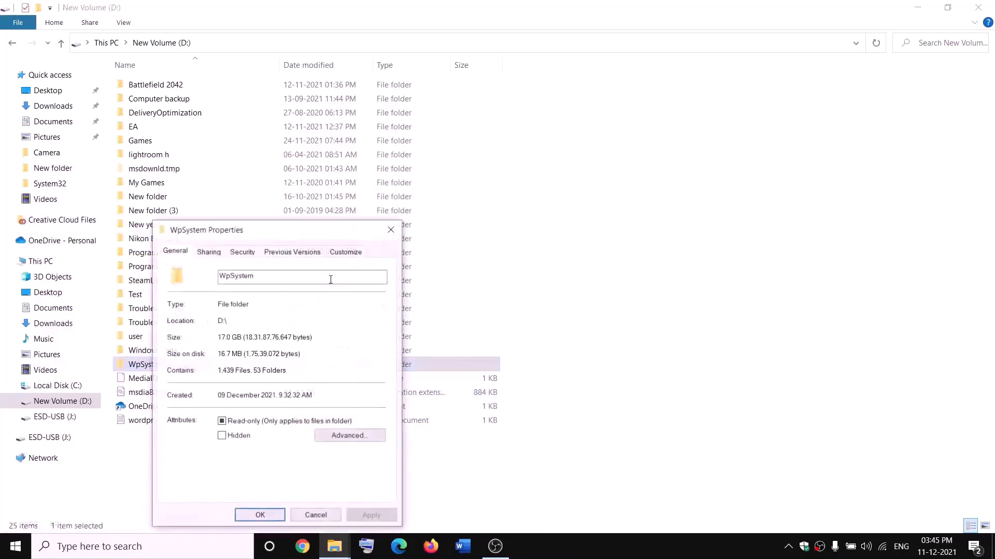
{"action": "left_click_drag", "start_coordinate": [267, 228], "coordinate": [369, 171]}
{"action": "left_click", "coordinate": [365, 189]}
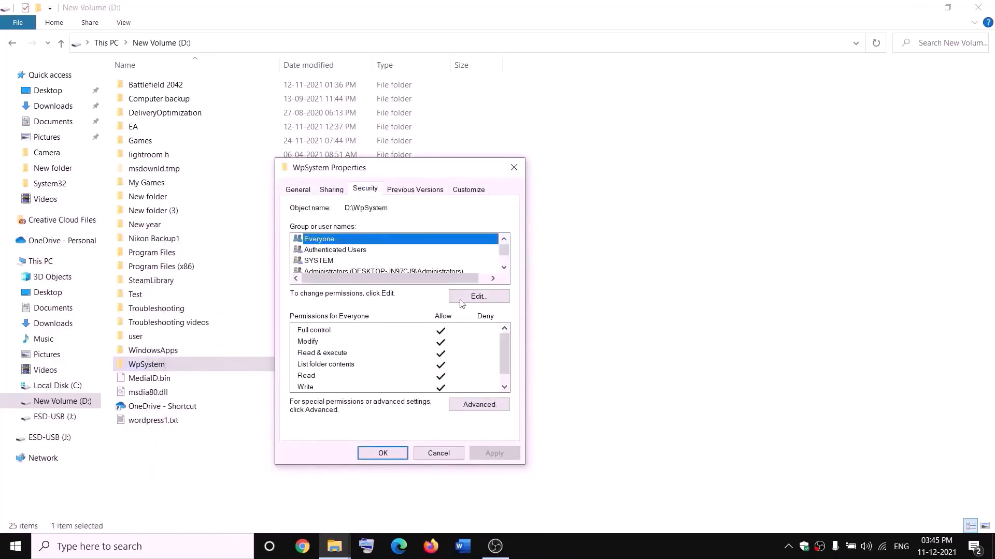
{"action": "left_click", "coordinate": [482, 407]}
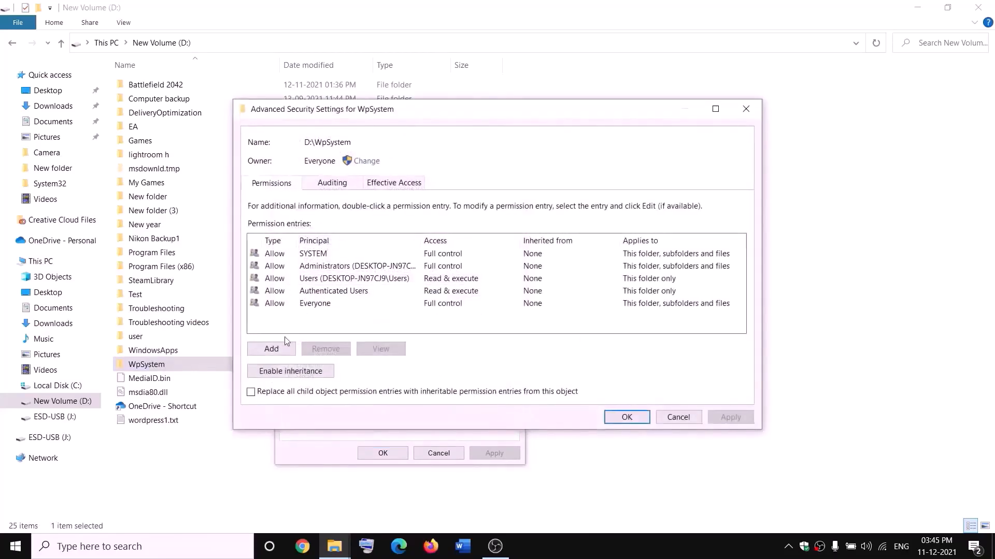
Step: Add a new permission entry for WpSystem with everyone as the principal
{"action": "left_click", "coordinate": [271, 350]}
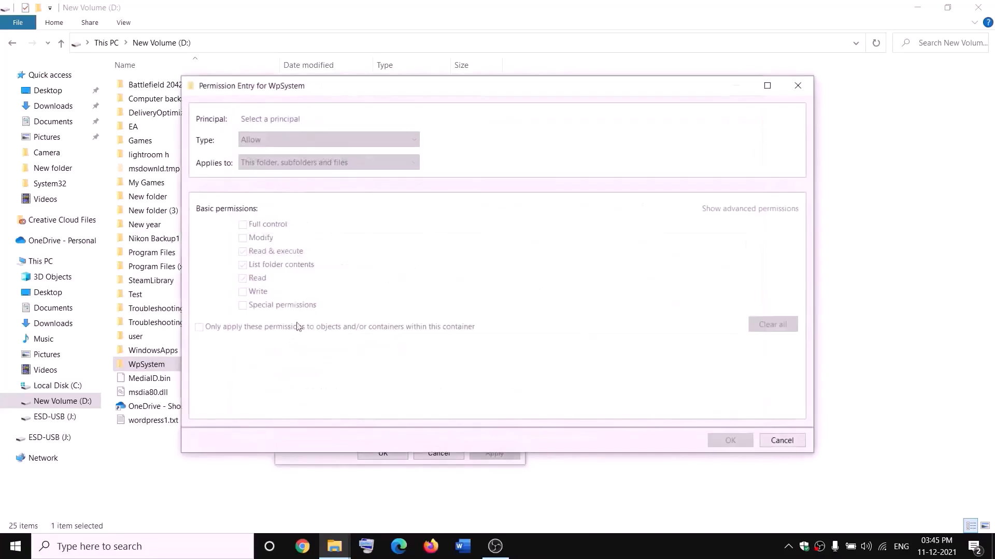
{"action": "left_click", "coordinate": [271, 120]}
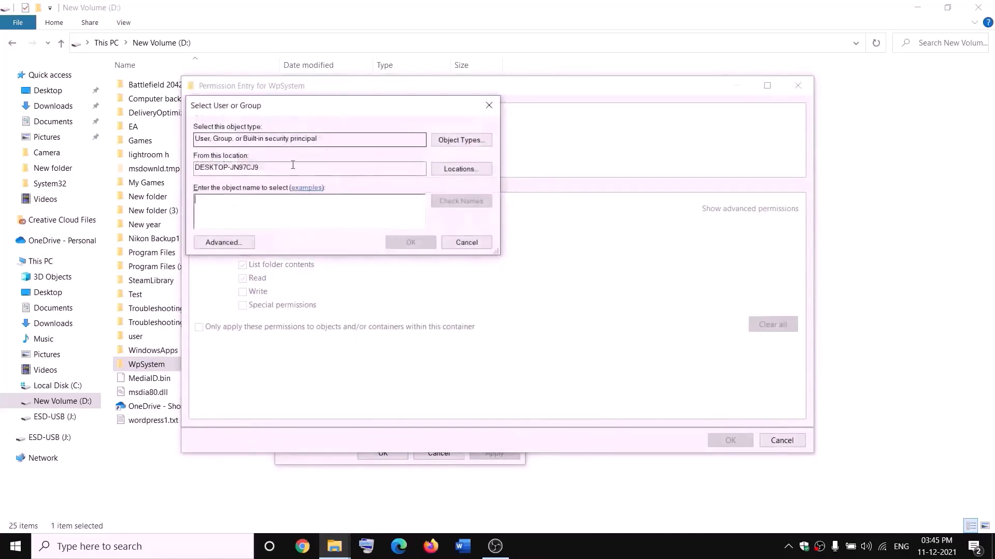
{"action": "type", "text": "everyone"}
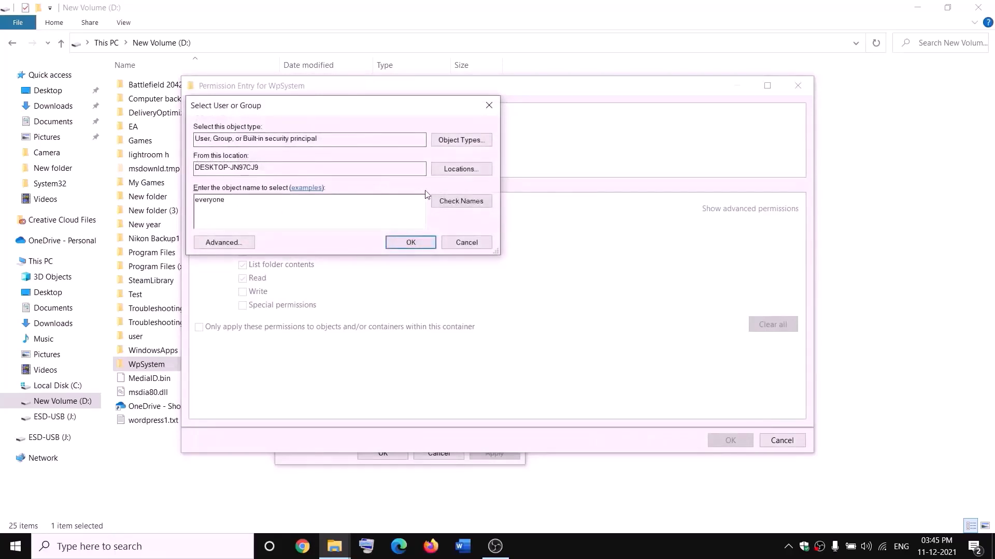
{"action": "left_click", "coordinate": [440, 205]}
{"action": "left_click", "coordinate": [411, 242]}
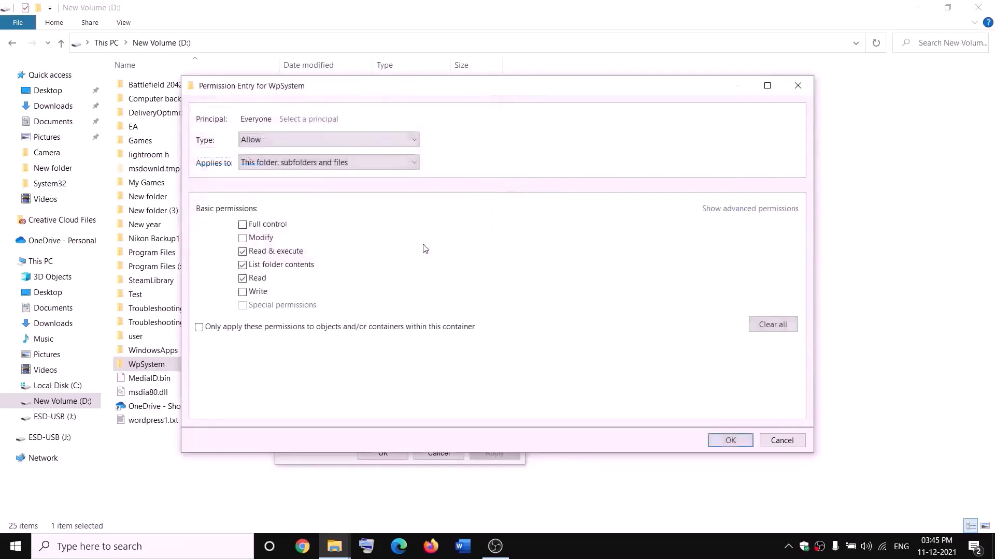
Step: Grant the entry Full control, apply the WpSystem permissions and close the folder's properties
{"action": "left_click", "coordinate": [242, 225]}
{"action": "left_click", "coordinate": [731, 440]}
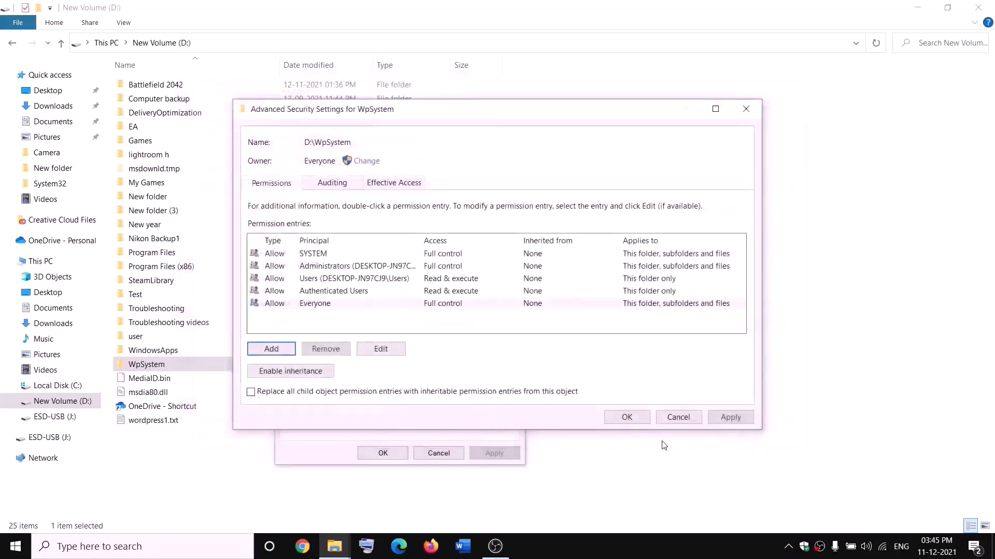
{"action": "left_click", "coordinate": [728, 418]}
{"action": "left_click", "coordinate": [623, 415]}
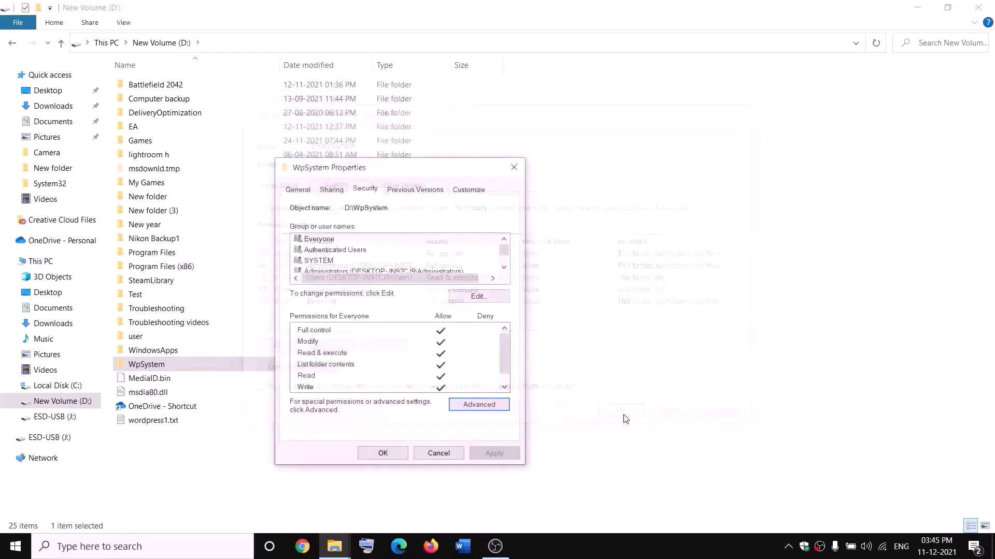
{"action": "left_click", "coordinate": [394, 451]}
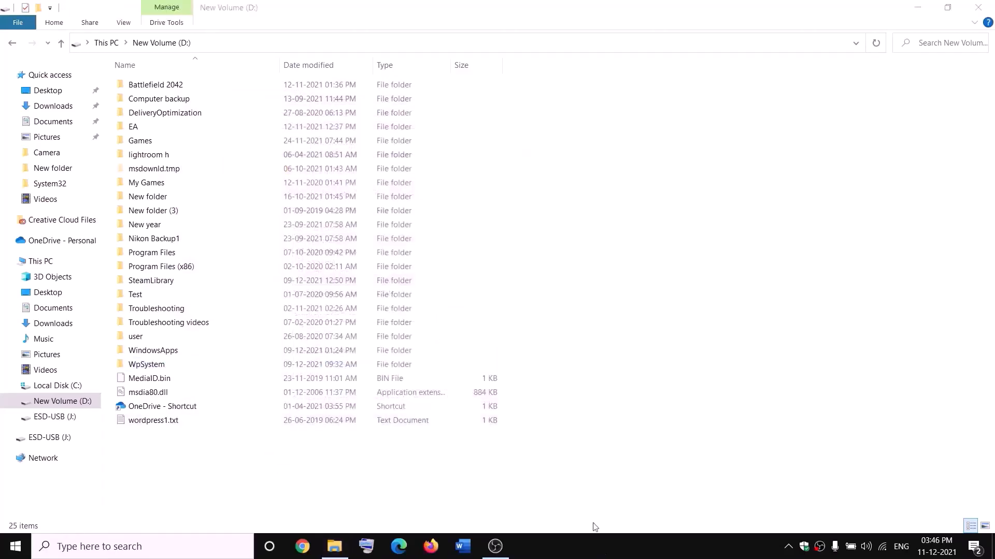
Step: Rename the WpSystem folder to WpSystem.old
{"action": "right_click", "coordinate": [145, 369]}
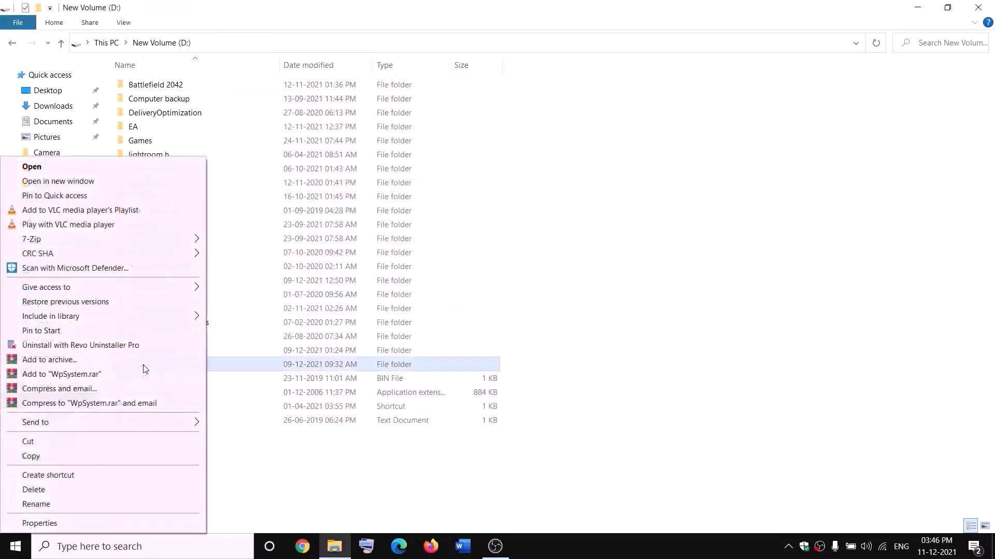
{"action": "left_click", "coordinate": [40, 509]}
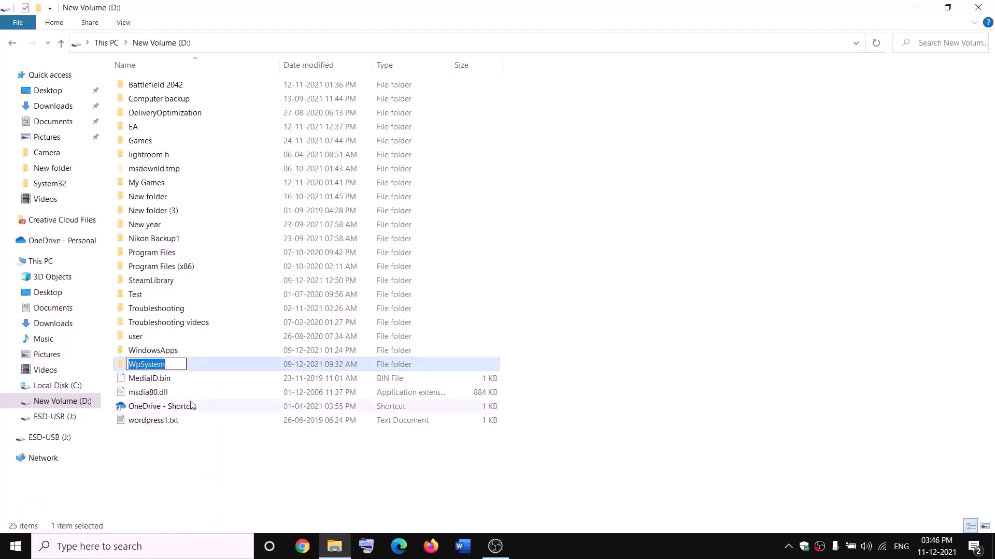
{"action": "key", "text": "End"}
{"action": "type", "text": ".old"}
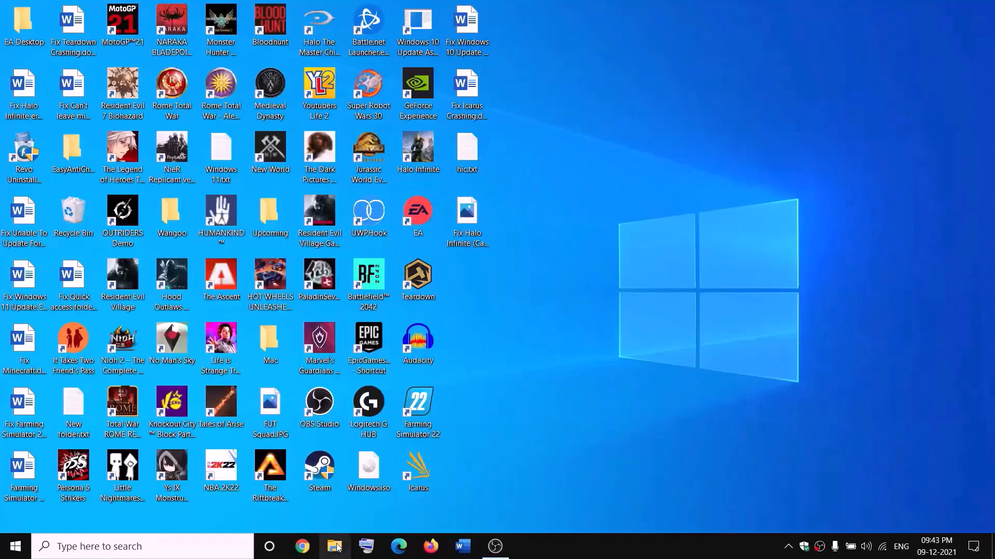
Step: Open New Volume (D:) from This PC in a new File Explorer window
{"action": "key", "text": "super+e"}
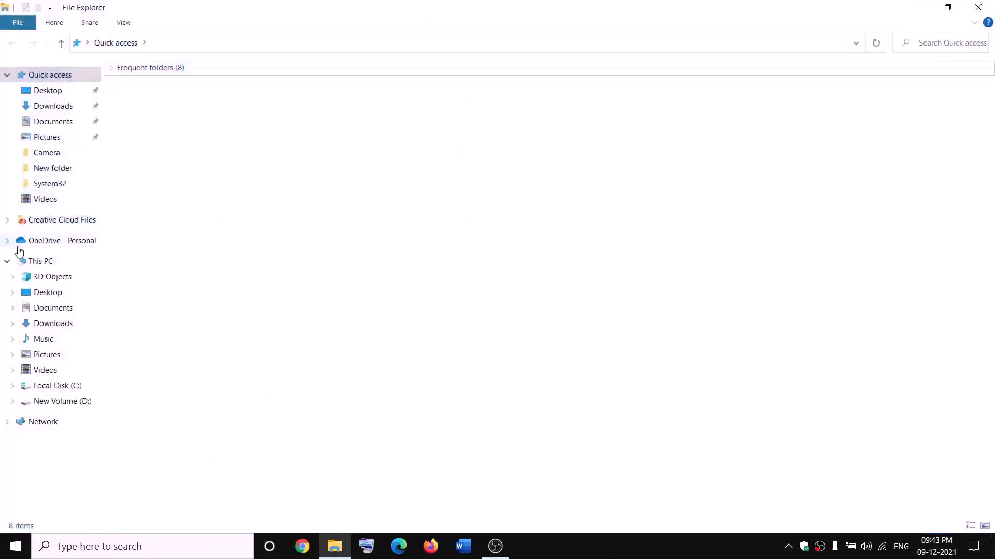
{"action": "left_click", "coordinate": [23, 261]}
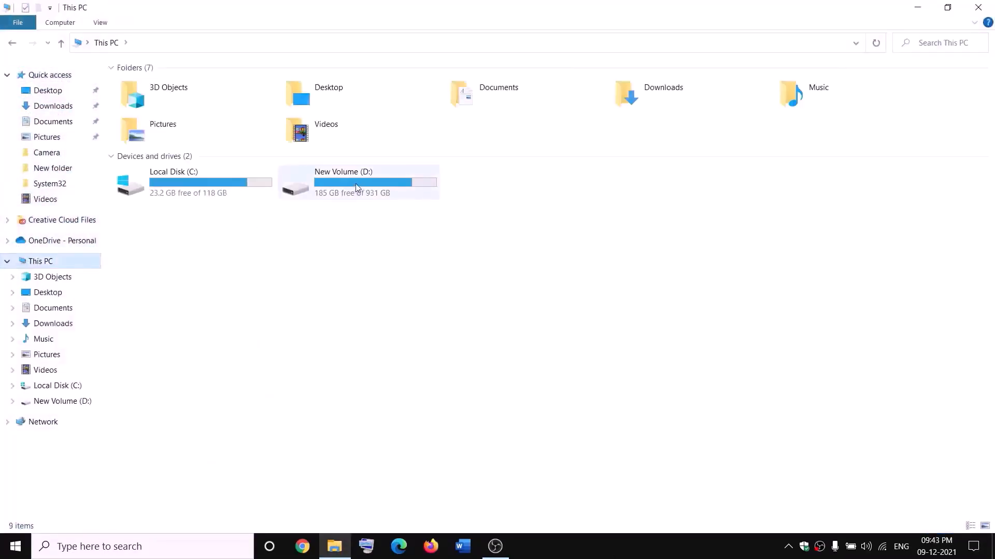
{"action": "double_click", "coordinate": [355, 187]}
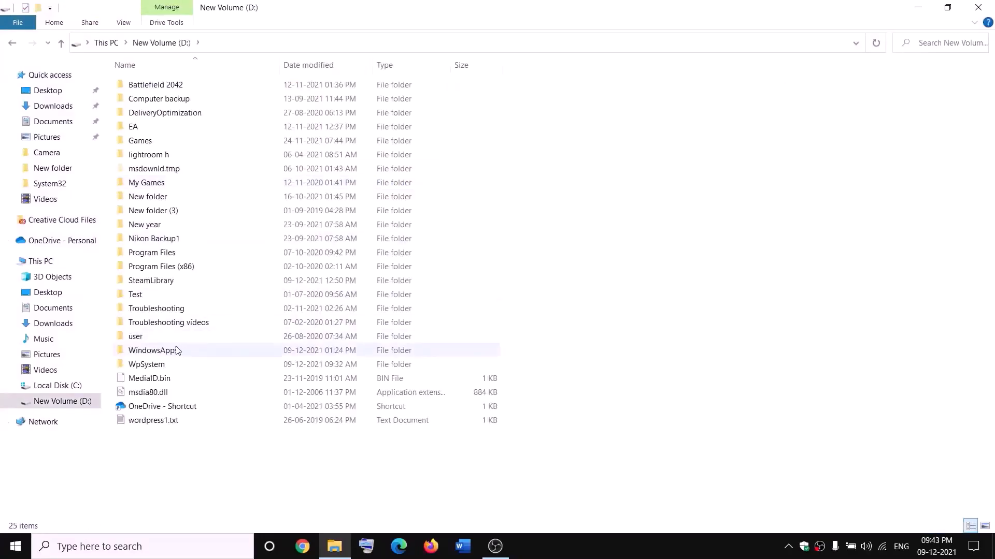
Step: Open the advanced security settings of the WindowsApps folder
{"action": "left_click", "coordinate": [177, 351]}
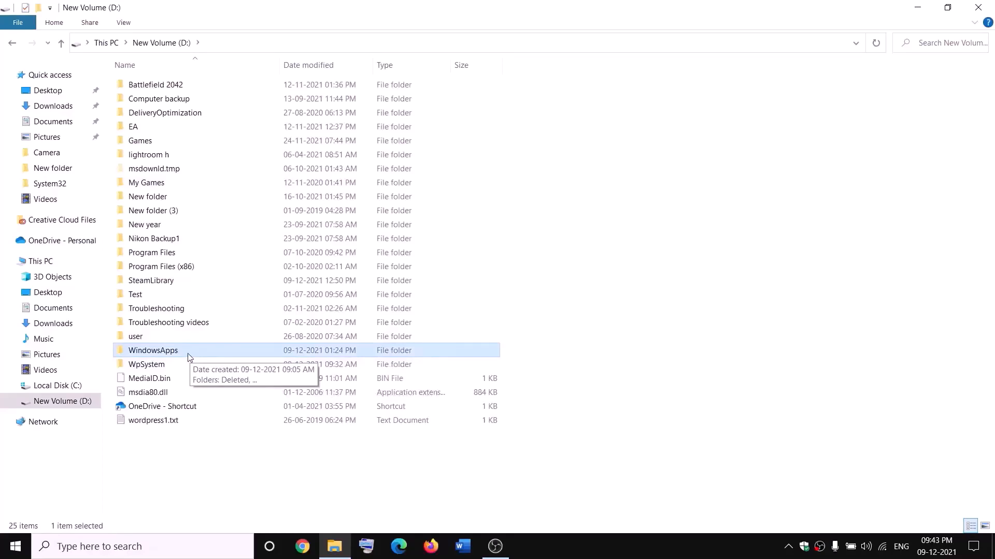
{"action": "right_click", "coordinate": [187, 353]}
{"action": "left_click", "coordinate": [39, 523]}
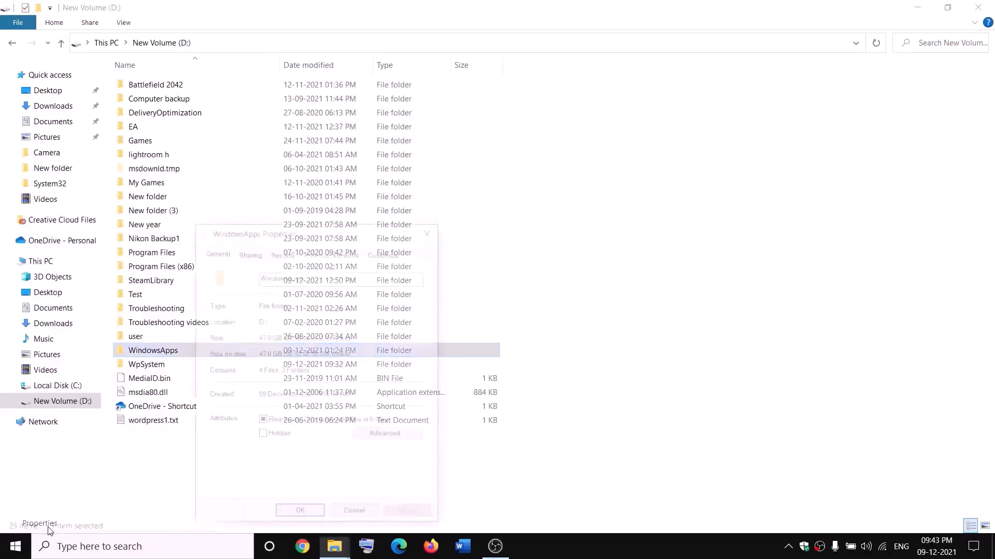
{"action": "left_click", "coordinate": [282, 253]}
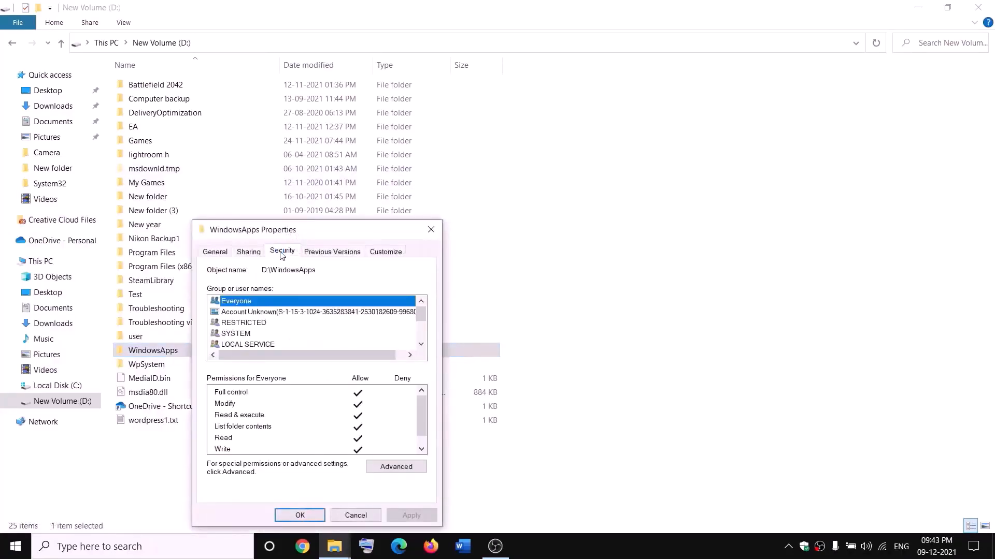
{"action": "left_click", "coordinate": [395, 467]}
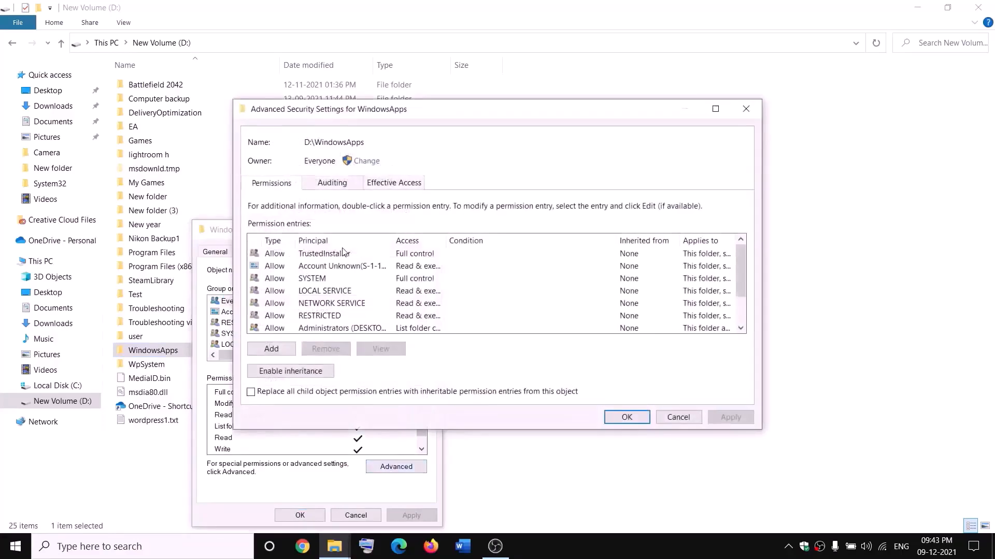
Step: Set Everyone as owner of the WindowsApps folder and its subcontainers and objects, apply the change and close the folder's properties
{"action": "left_click", "coordinate": [367, 161]}
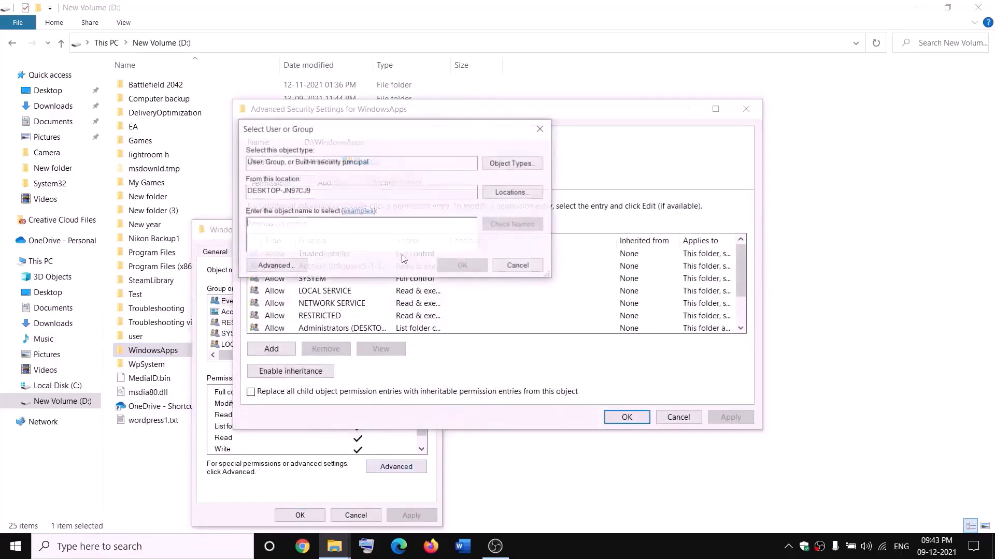
{"action": "type", "text": "everyone"}
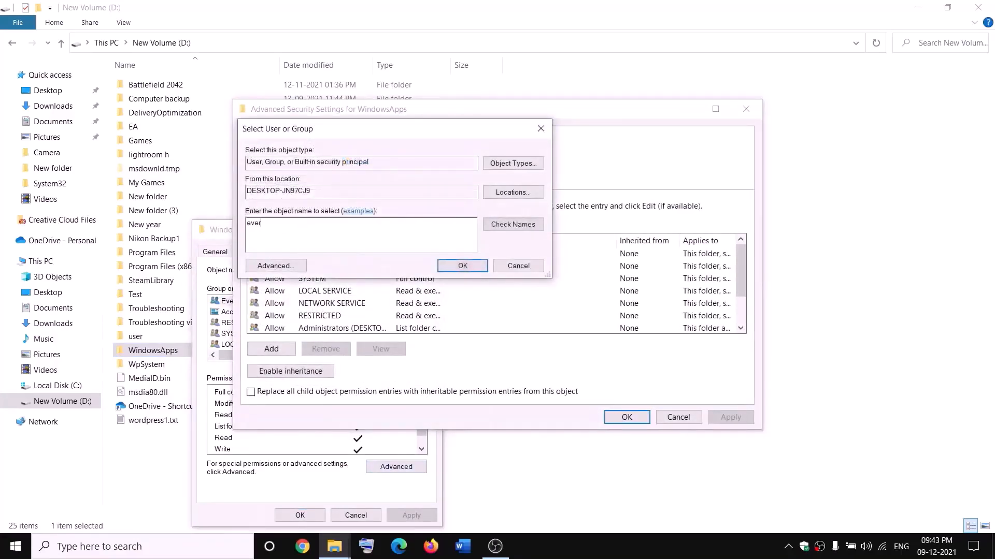
{"action": "left_click", "coordinate": [524, 228]}
{"action": "left_click", "coordinate": [463, 266]}
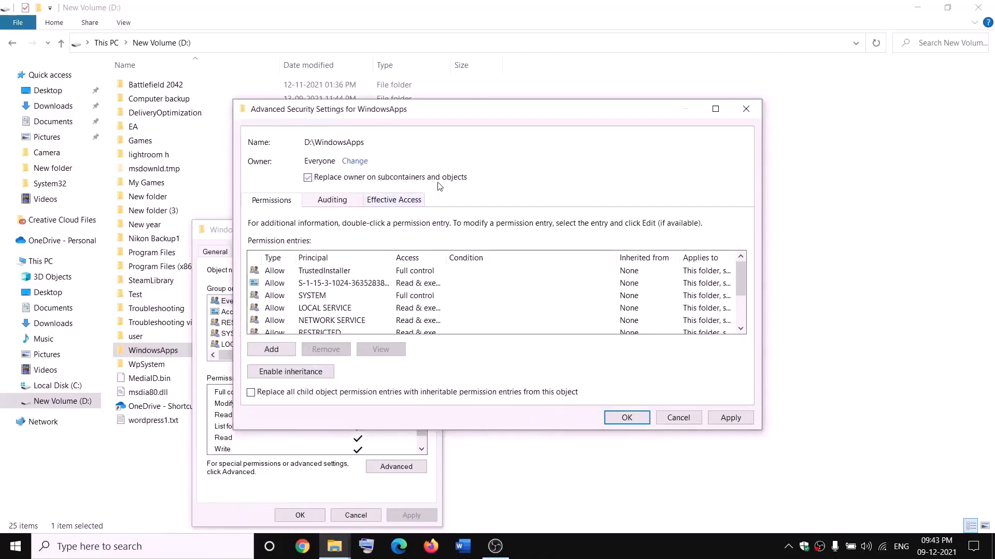
{"action": "left_click", "coordinate": [742, 422]}
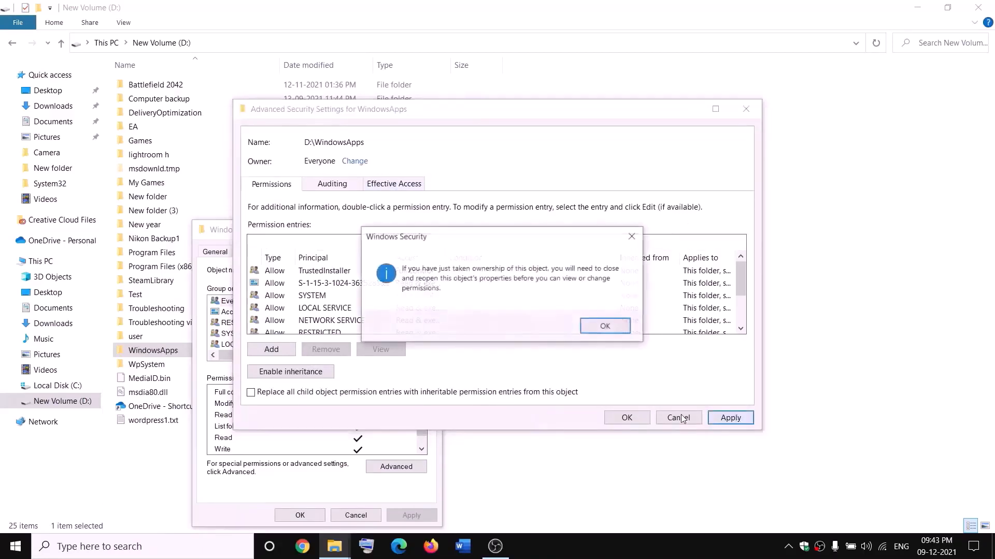
{"action": "left_click", "coordinate": [605, 326]}
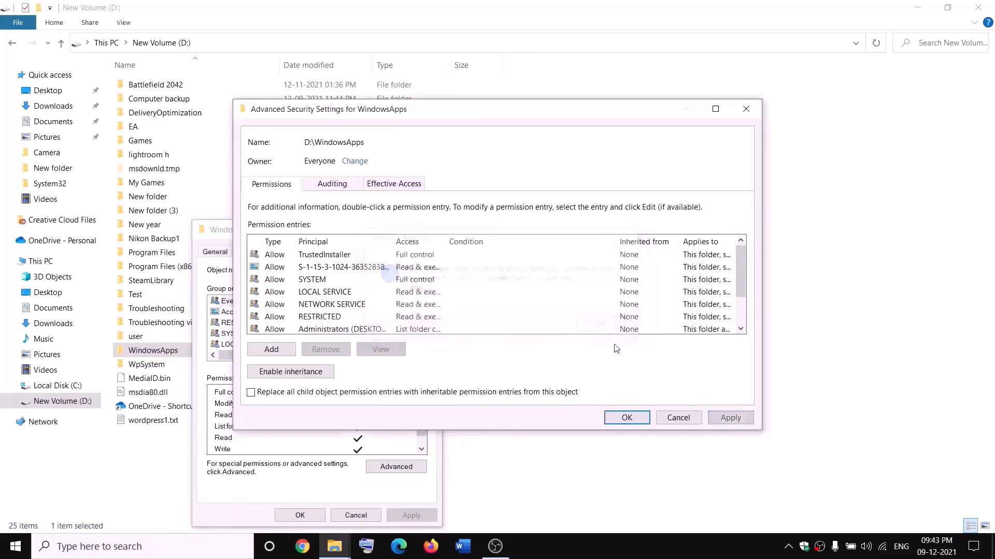
{"action": "left_click", "coordinate": [626, 418]}
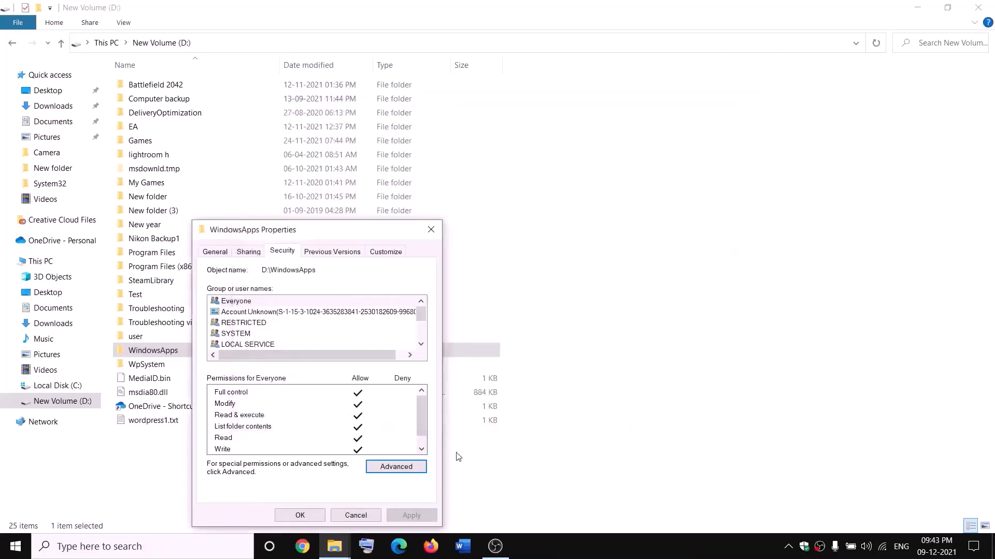
{"action": "left_click", "coordinate": [299, 516]}
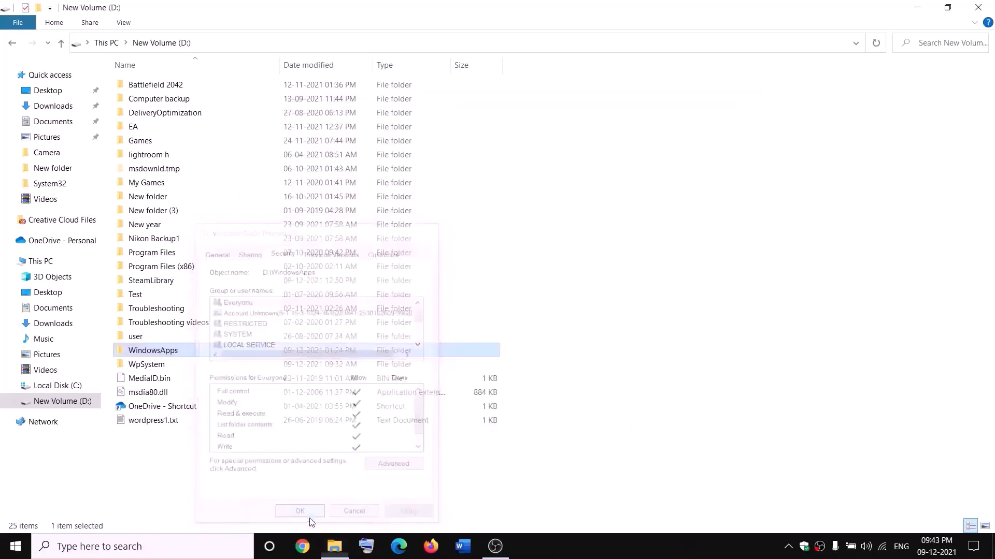
Step: Reopen the advanced security settings of the WindowsApps folder from its properties
{"action": "right_click", "coordinate": [189, 355]}
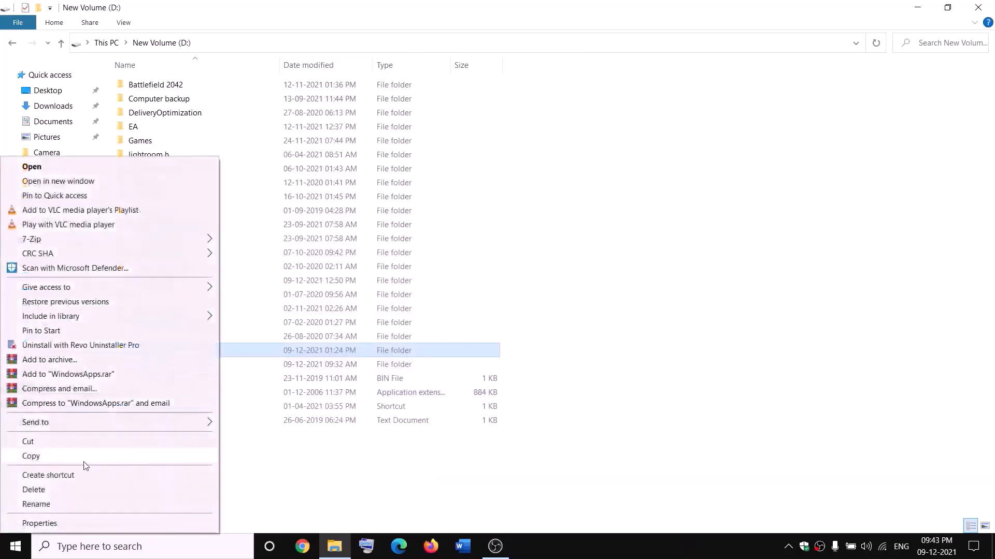
{"action": "left_click", "coordinate": [37, 524]}
{"action": "left_click", "coordinate": [292, 254]}
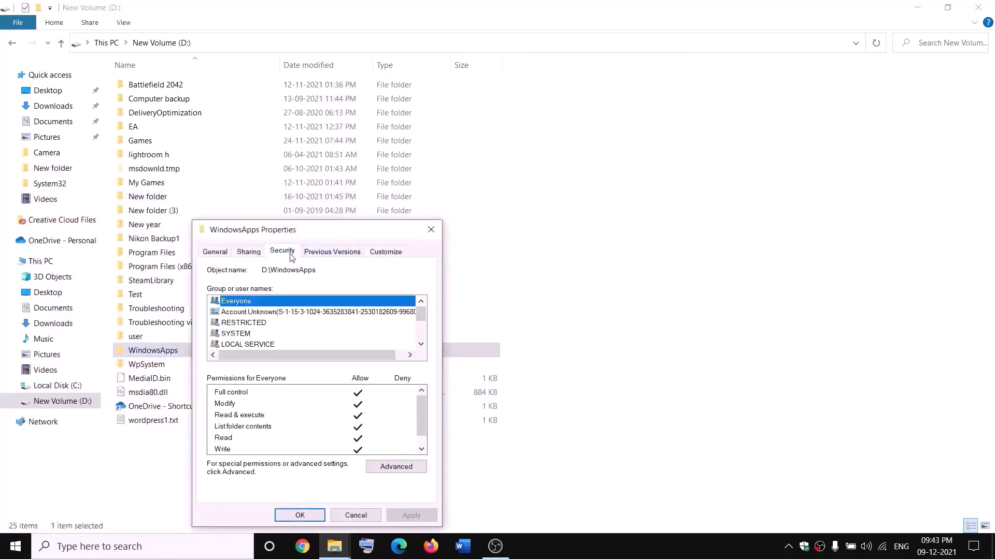
{"action": "left_click", "coordinate": [421, 464]}
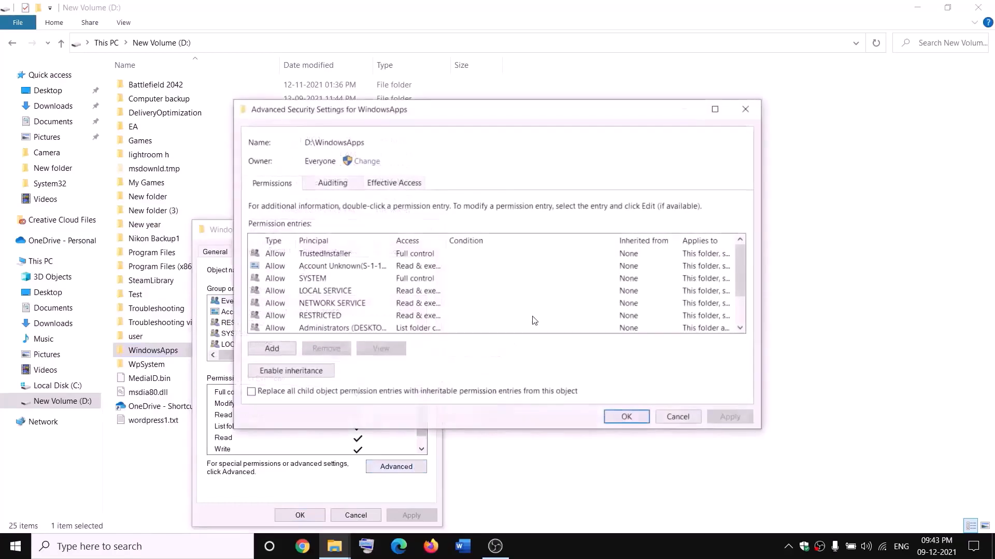
Step: Add a permission entry for WindowsApps with Everyone as the principal
{"action": "left_click", "coordinate": [274, 352]}
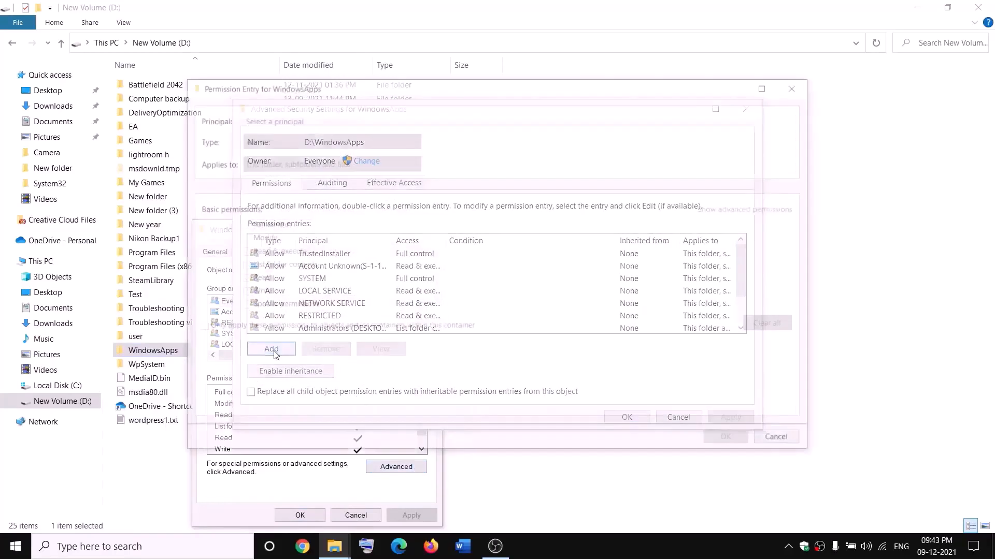
{"action": "left_click", "coordinate": [265, 120]}
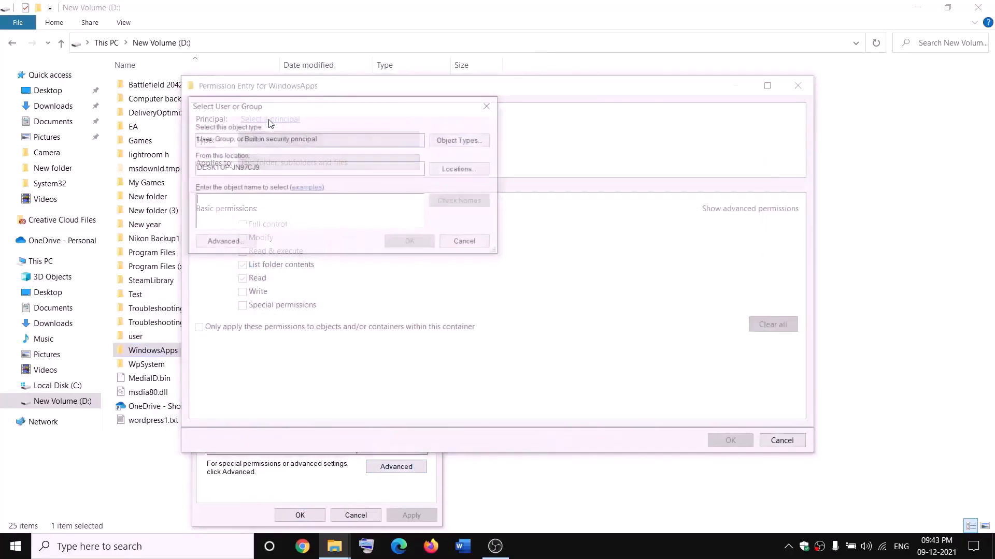
{"action": "type", "text": "every"}
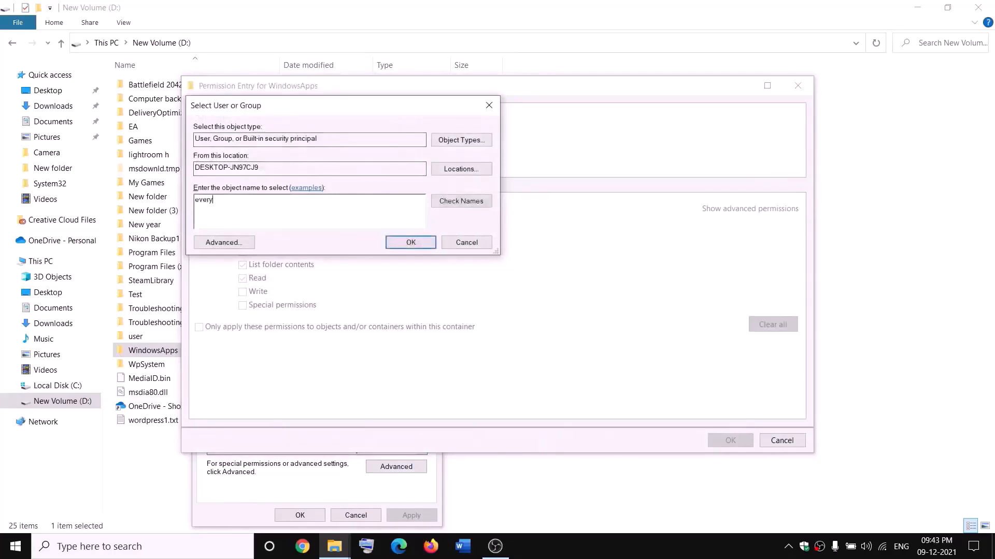
{"action": "type", "text": "one"}
{"action": "left_click", "coordinate": [461, 201]}
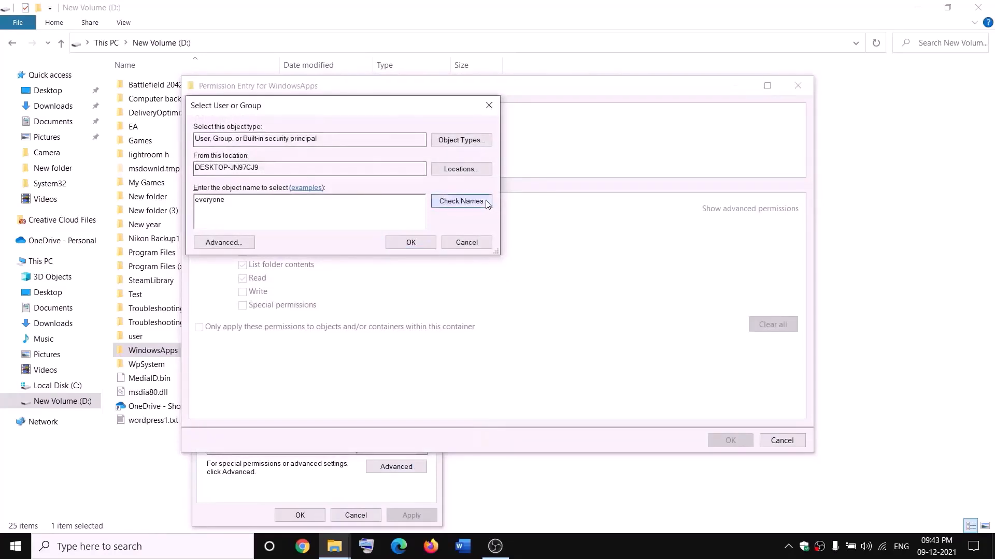
{"action": "left_click", "coordinate": [411, 243]}
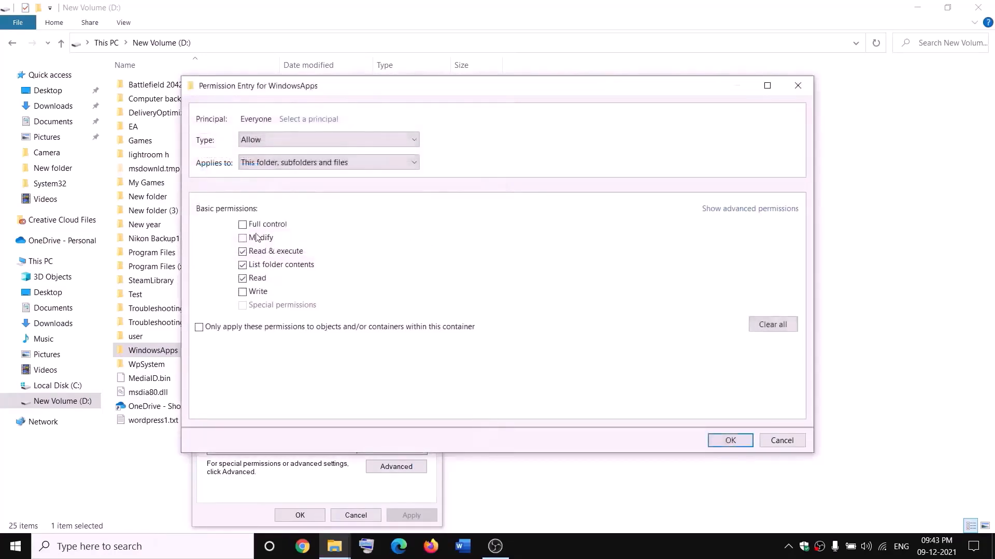
Step: Grant the Everyone entry Full control, apply the WindowsApps permissions and close the folder's properties
{"action": "left_click", "coordinate": [743, 438]}
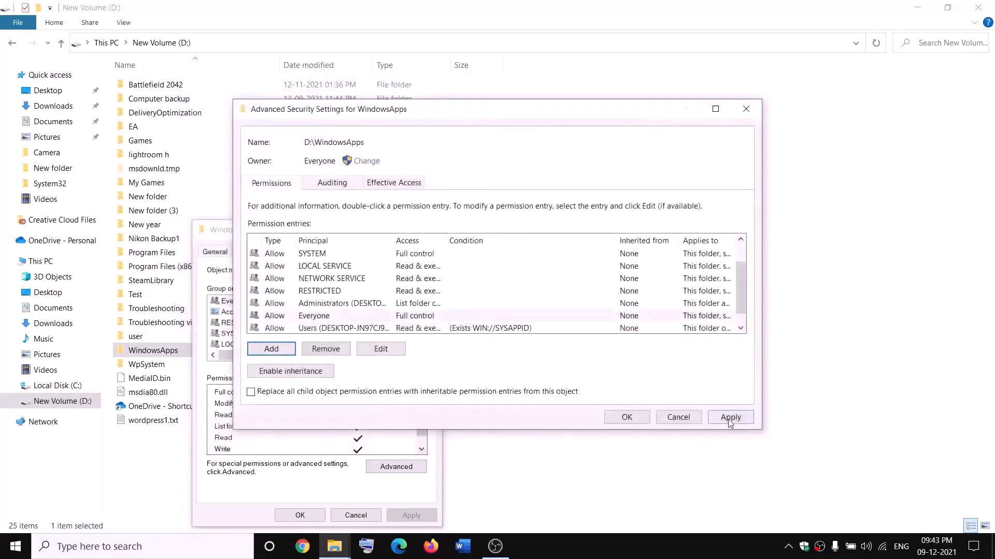
{"action": "left_click", "coordinate": [729, 421]}
{"action": "left_click", "coordinate": [624, 418]}
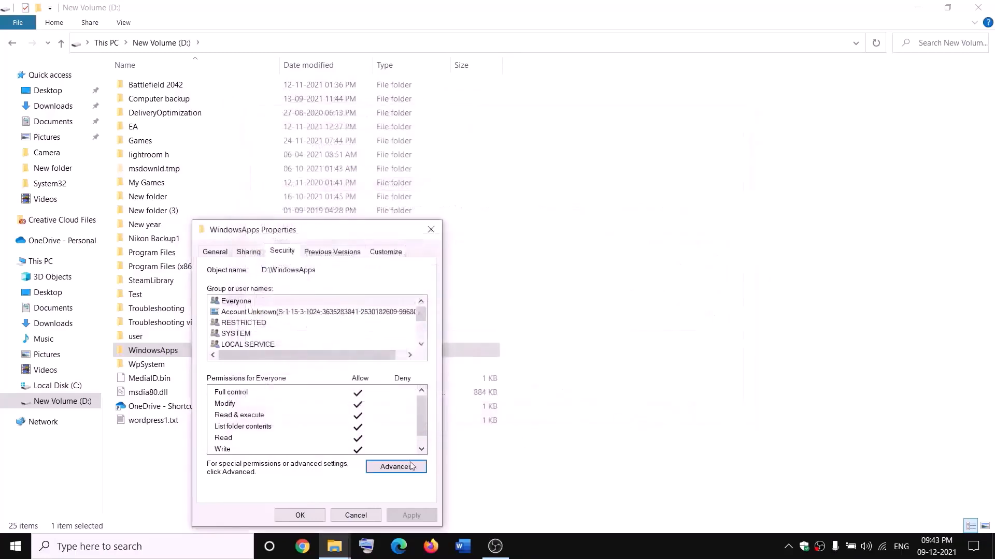
{"action": "left_click", "coordinate": [309, 515]}
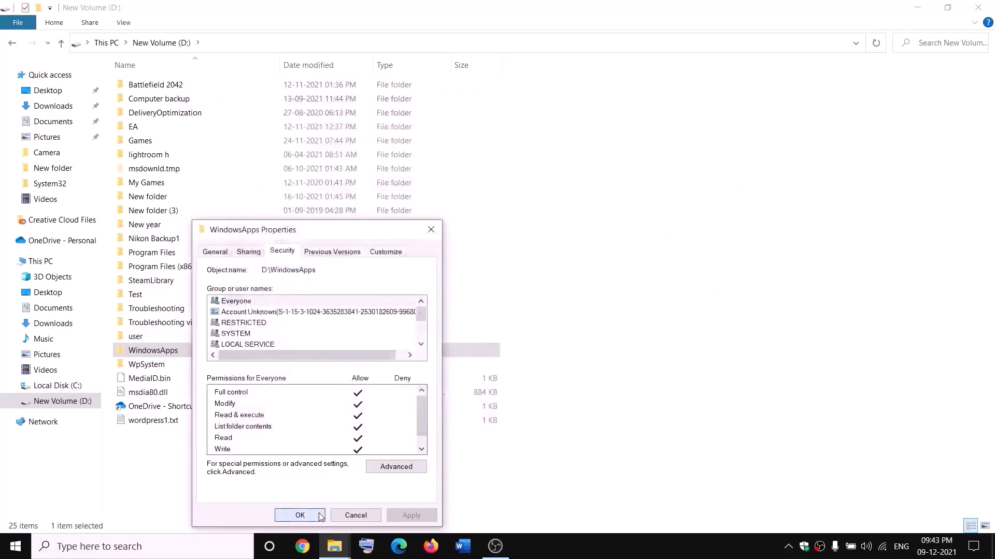
Step: Rename the WindowsApps folder to WindowsApps.old
{"action": "right_click", "coordinate": [189, 357]}
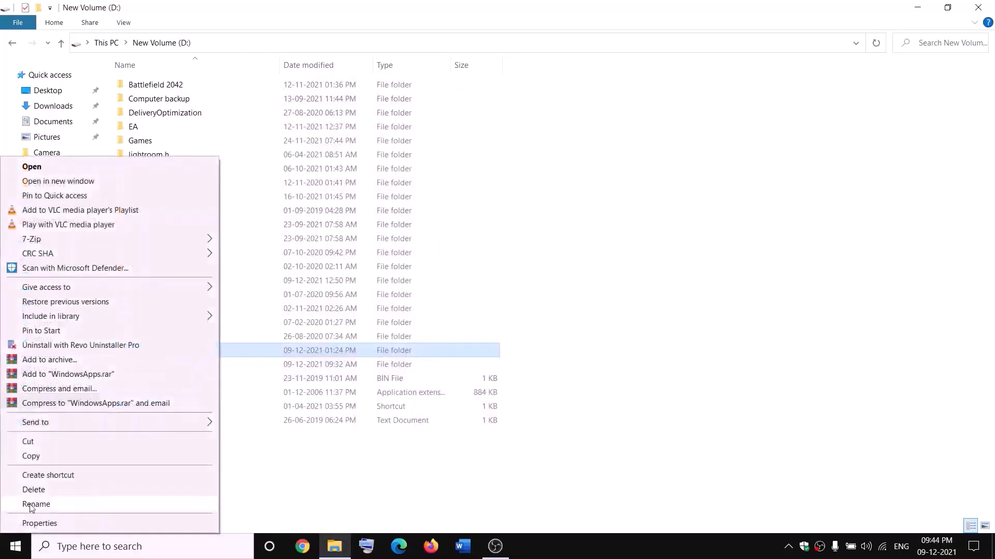
{"action": "left_click", "coordinate": [32, 504]}
{"action": "left_click", "coordinate": [186, 348]}
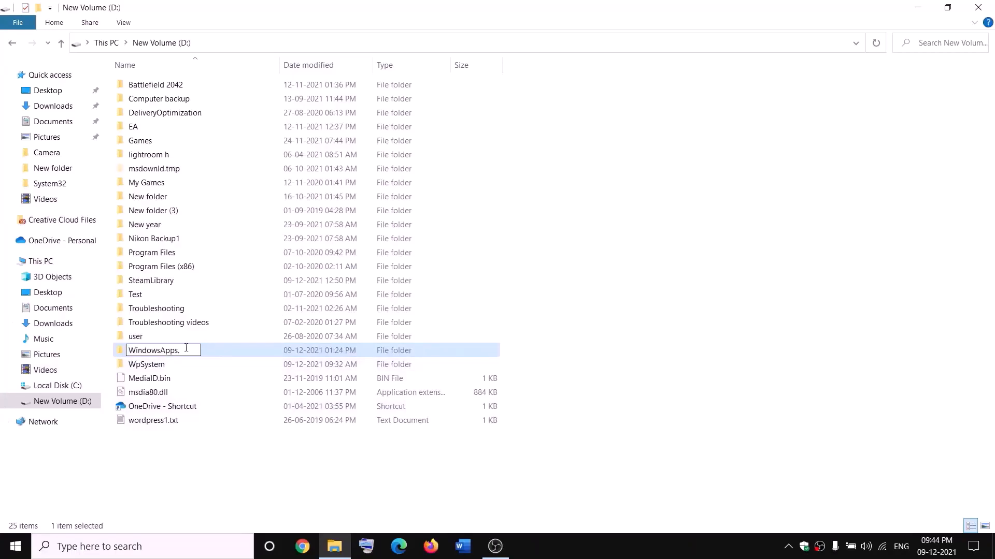
{"action": "type", "text": ".old"}
{"action": "left_click", "coordinate": [226, 451]}
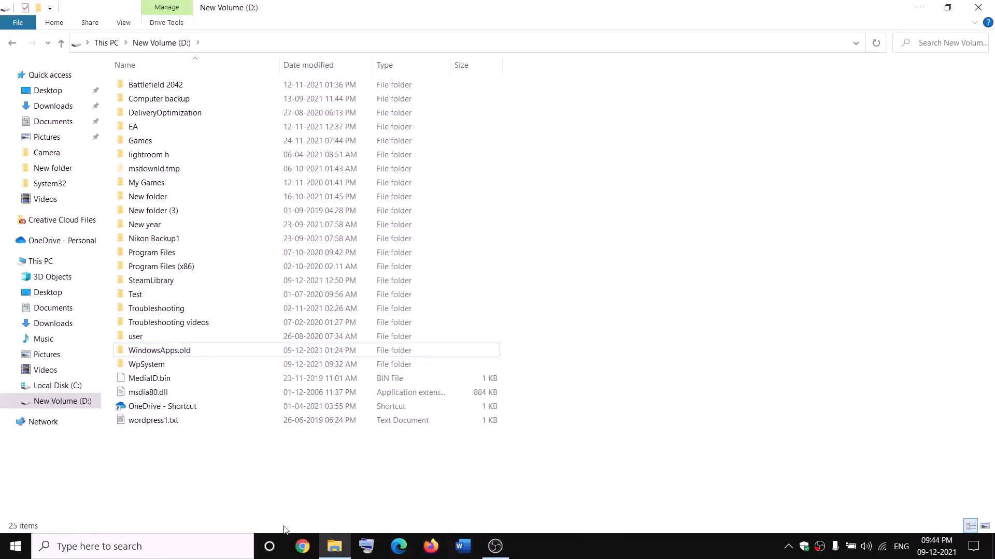
Step: End the Gaming Services background process in Task Manager and close Task Manager
{"action": "right_click", "coordinate": [15, 550]}
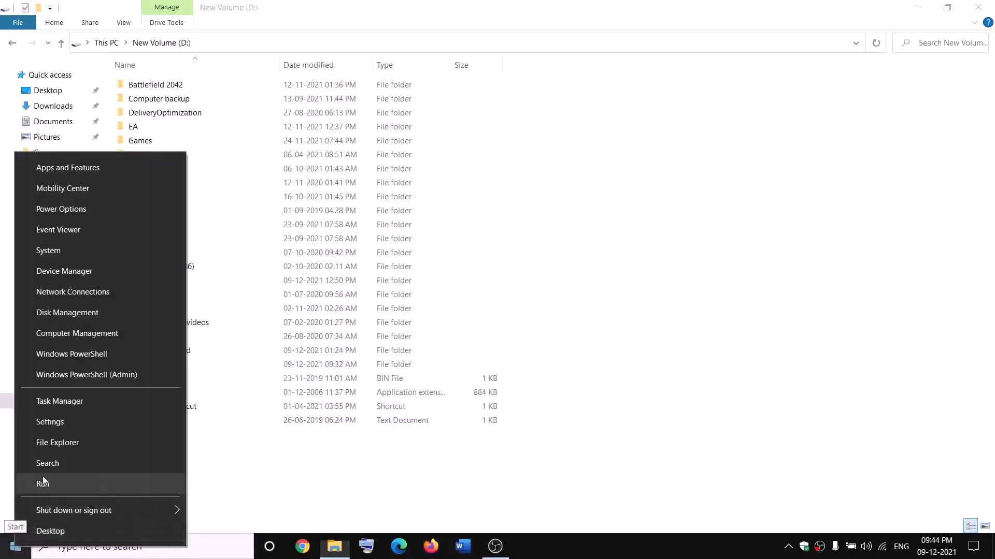
{"action": "left_click", "coordinate": [54, 406]}
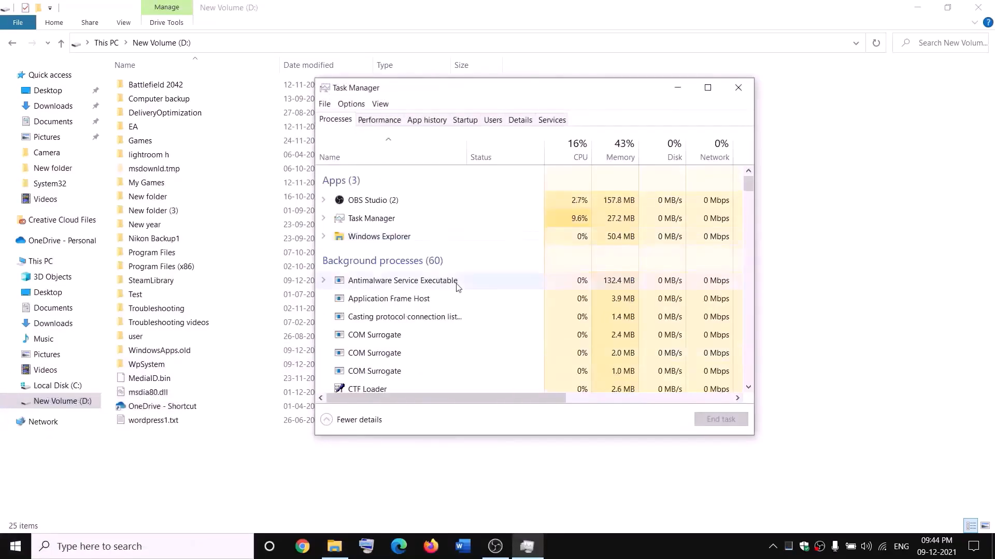
{"action": "scroll", "coordinate": [451, 293], "scroll_direction": "down", "scroll_amount": 2}
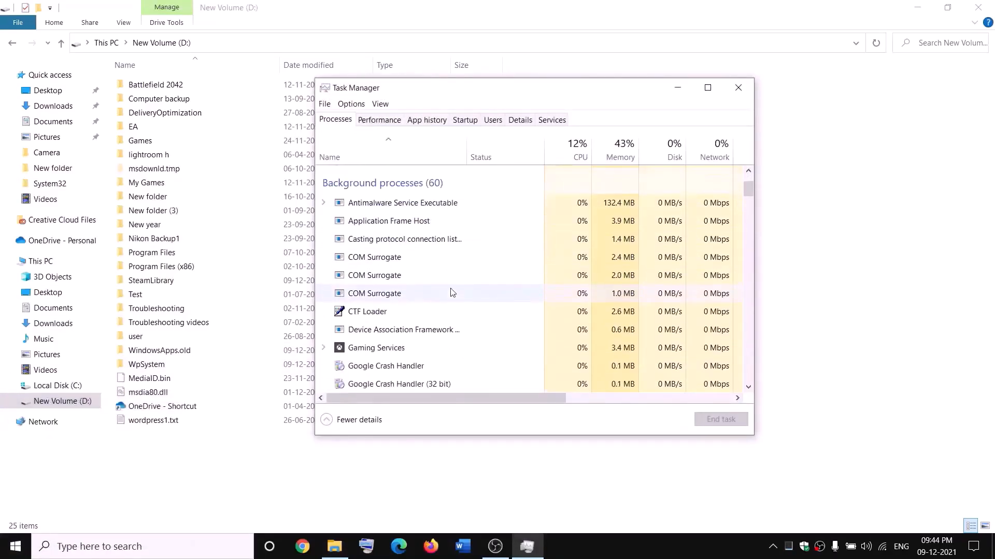
{"action": "right_click", "coordinate": [361, 350]}
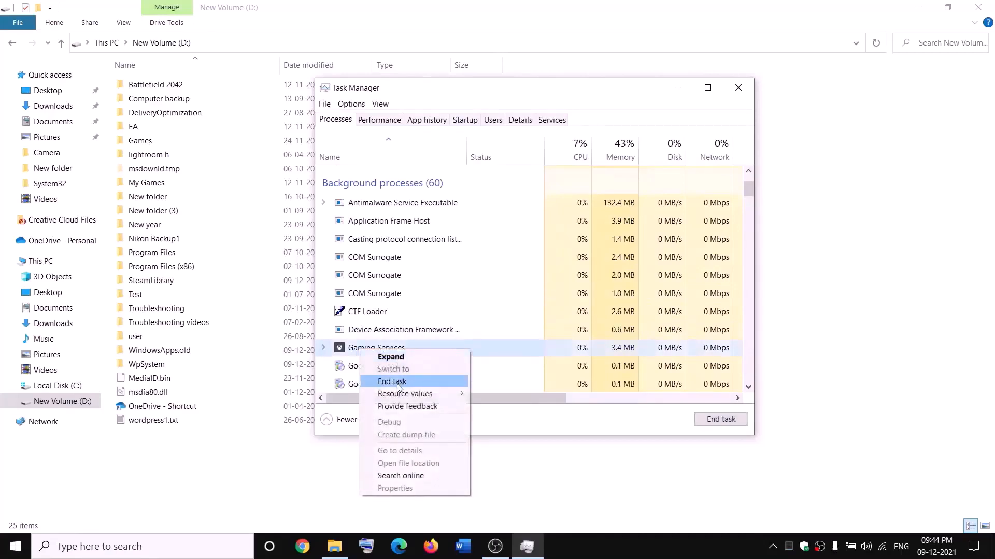
{"action": "left_click", "coordinate": [392, 382]}
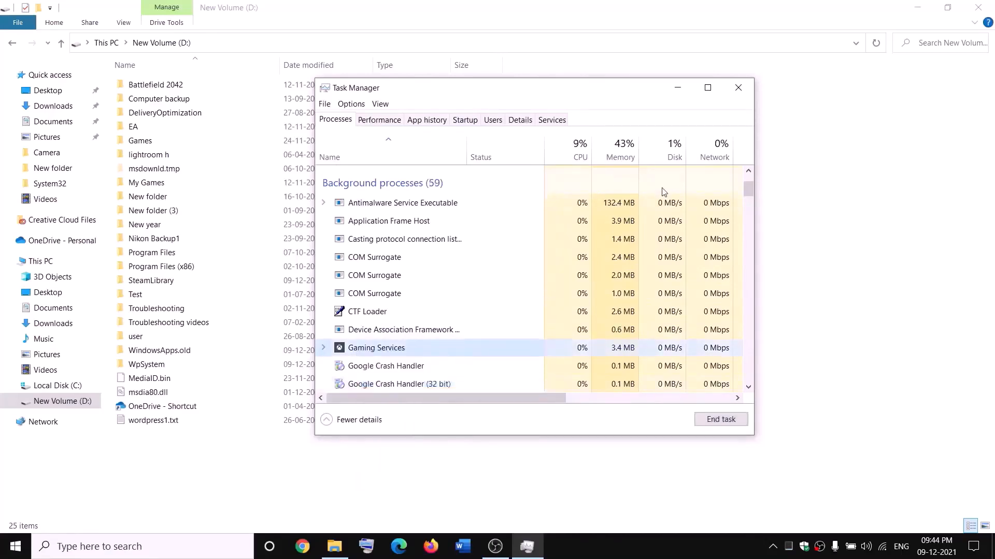
{"action": "left_click", "coordinate": [738, 87]}
Step: Open the Windows Services console and jump to the Gaming Services entries
{"action": "left_click", "coordinate": [217, 547]}
{"action": "type", "text": "s"}
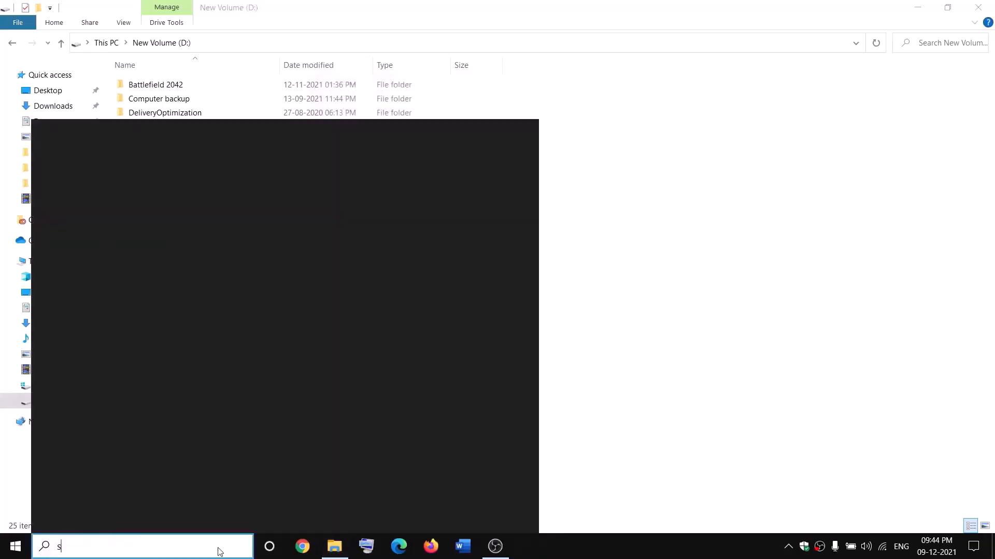
{"action": "type", "text": "ervices"}
{"action": "key", "text": "Return"}
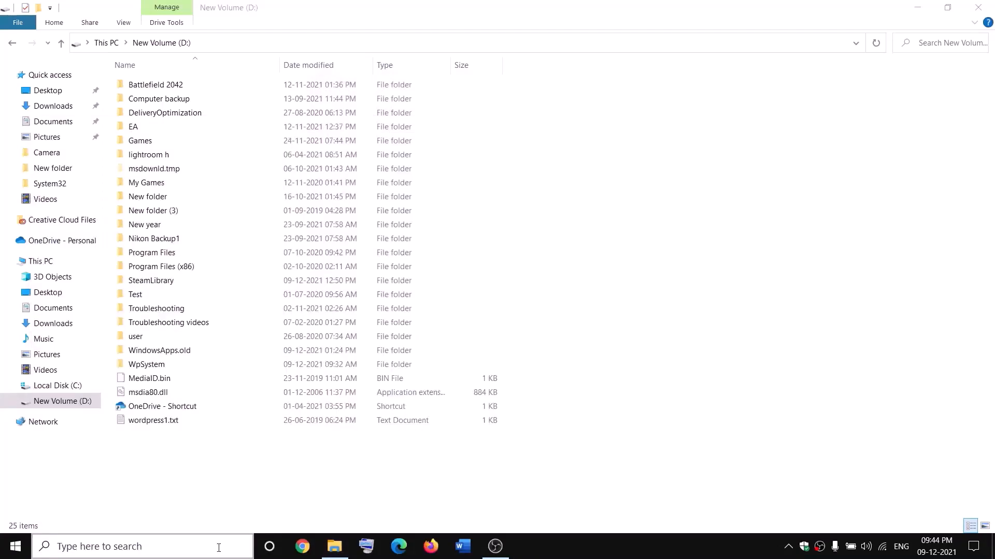
{"action": "left_click", "coordinate": [427, 274]}
{"action": "key", "text": "g"}
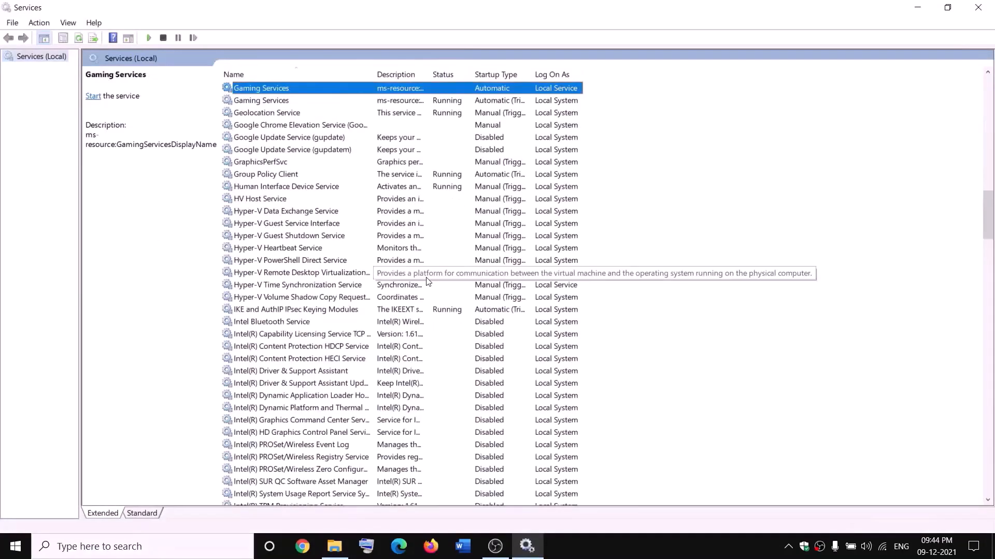
Step: Start the Gaming Services entry that logs on as Local Service and stop it again
{"action": "left_click", "coordinate": [440, 138]}
{"action": "left_click", "coordinate": [415, 91]}
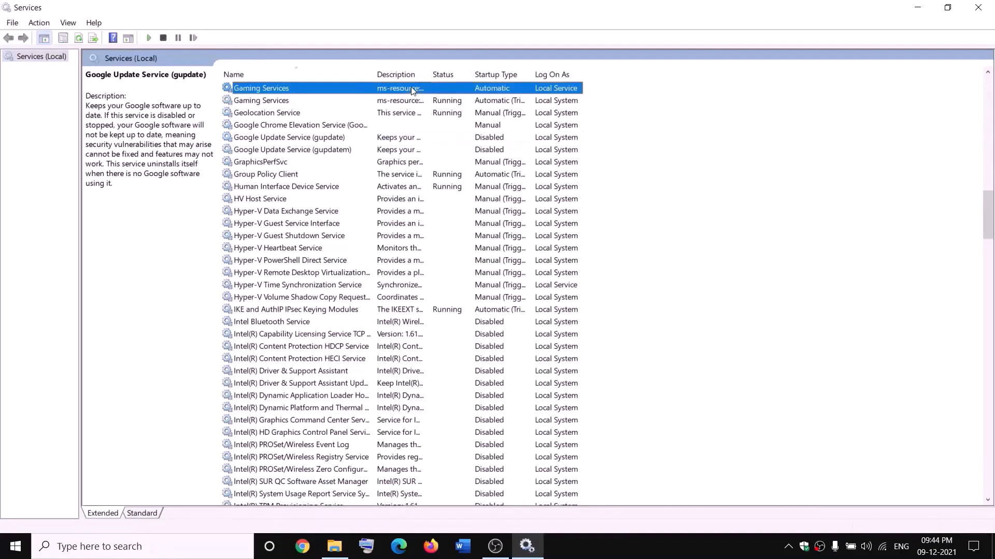
{"action": "right_click", "coordinate": [413, 89]}
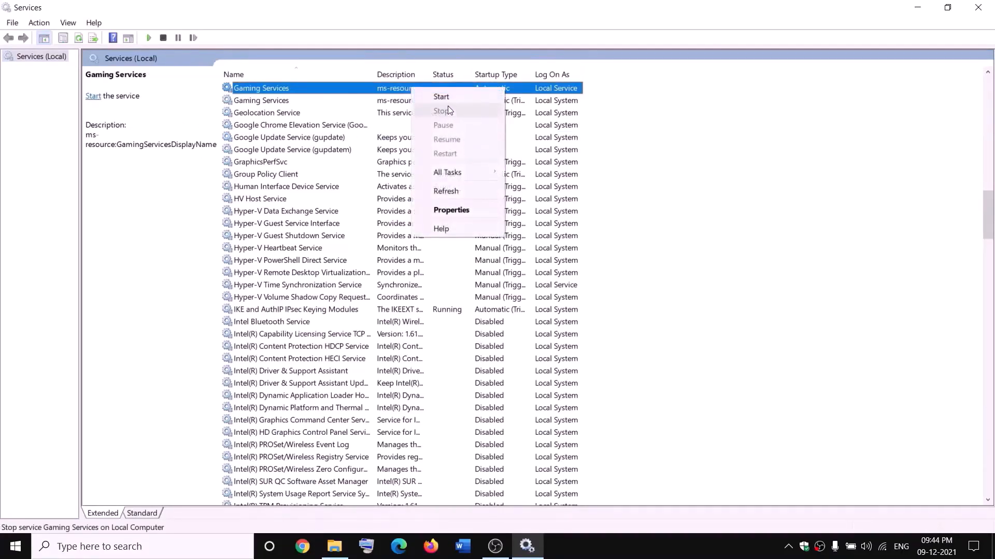
{"action": "left_click", "coordinate": [445, 97]}
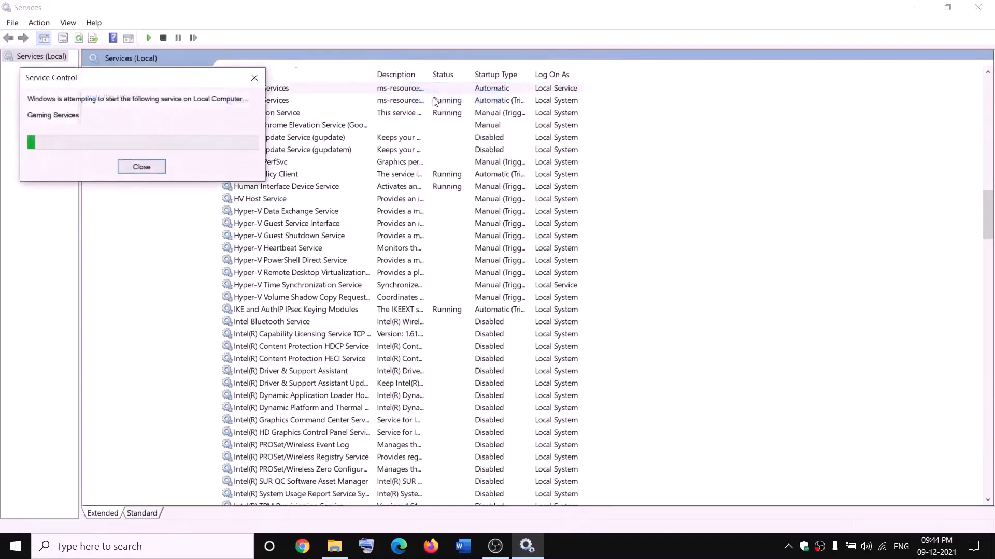
{"action": "right_click", "coordinate": [405, 90]}
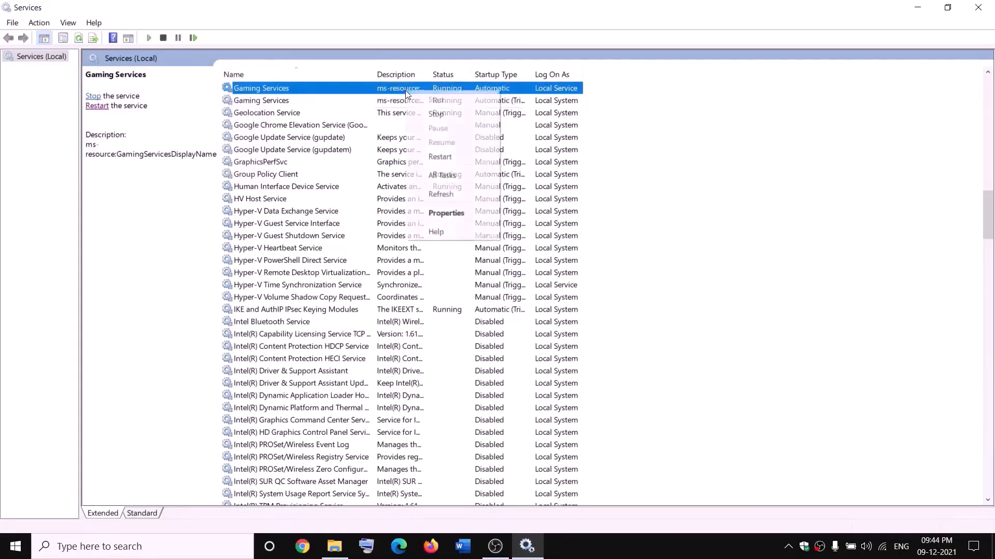
{"action": "left_click", "coordinate": [435, 113]}
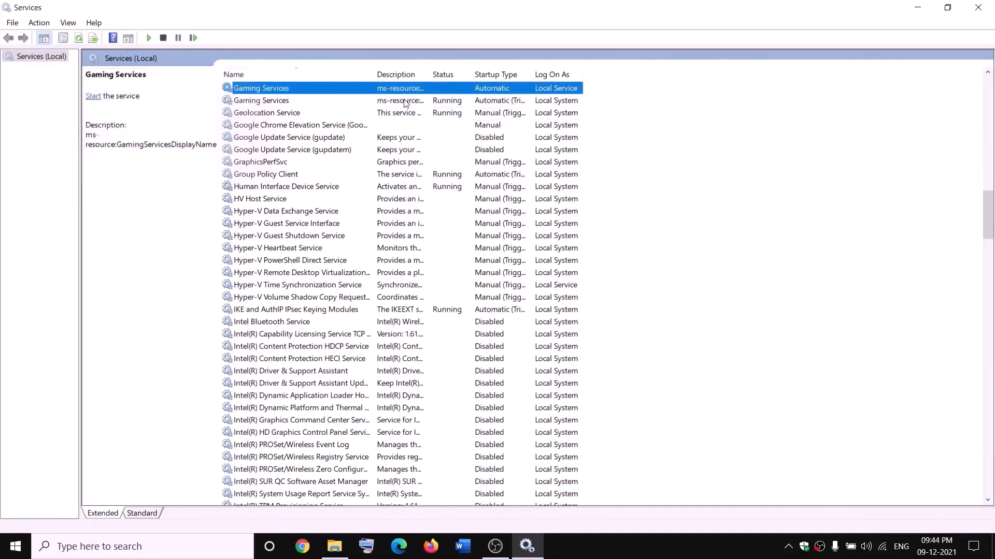
Step: Stop the Gaming Services entry that logs on as Local System and select the WindowsApps.old folder on drive D:
{"action": "left_click", "coordinate": [406, 100]}
{"action": "right_click", "coordinate": [405, 102]}
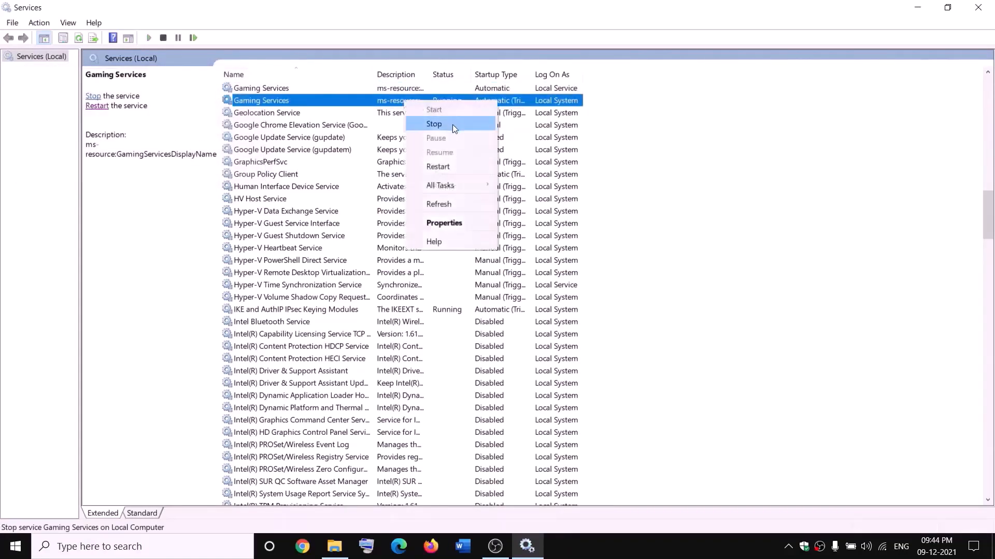
{"action": "left_click", "coordinate": [452, 124]}
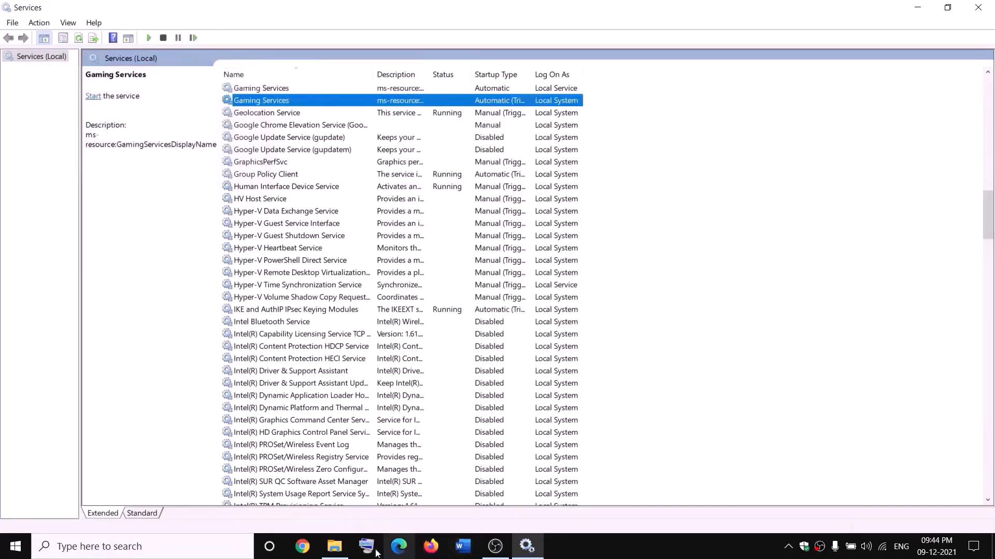
{"action": "left_click", "coordinate": [339, 550]}
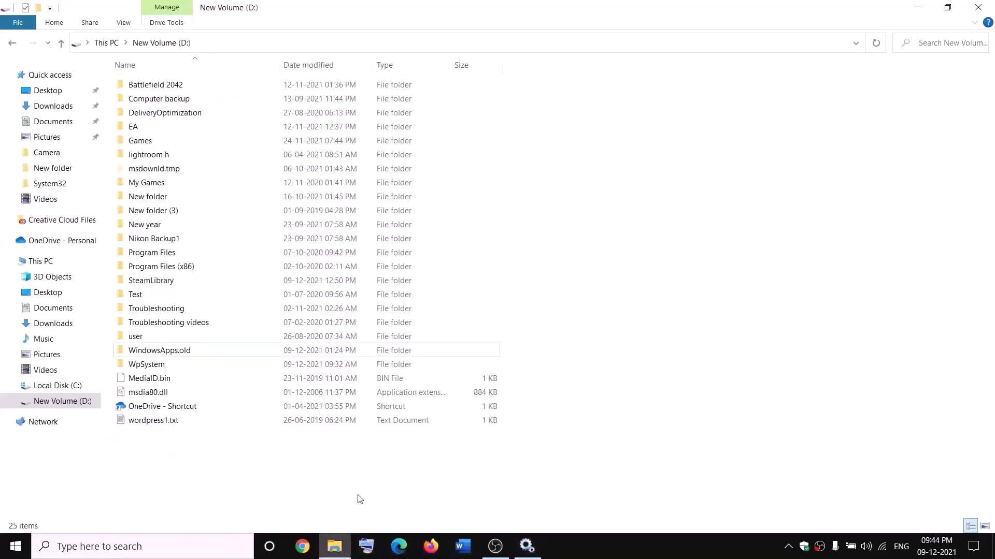
{"action": "left_click", "coordinate": [190, 357]}
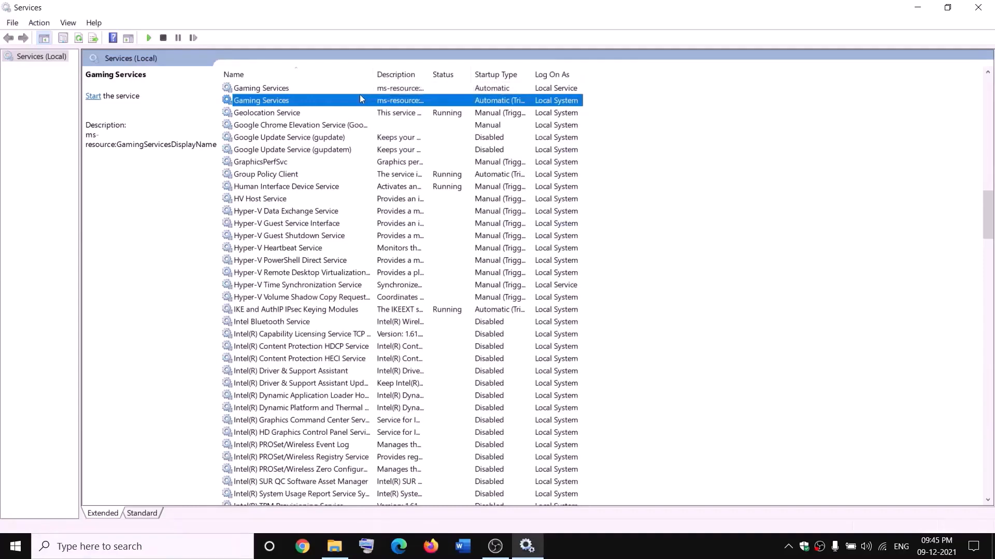
Step: Start both Gaming Services entries again, the Local Service one first and the Local System one second
{"action": "right_click", "coordinate": [368, 89]}
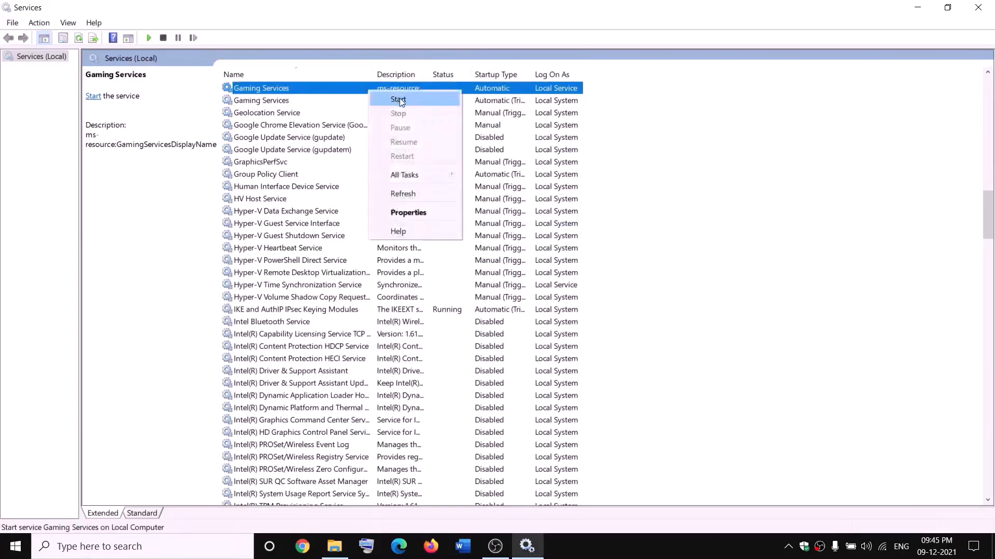
{"action": "left_click", "coordinate": [391, 100]}
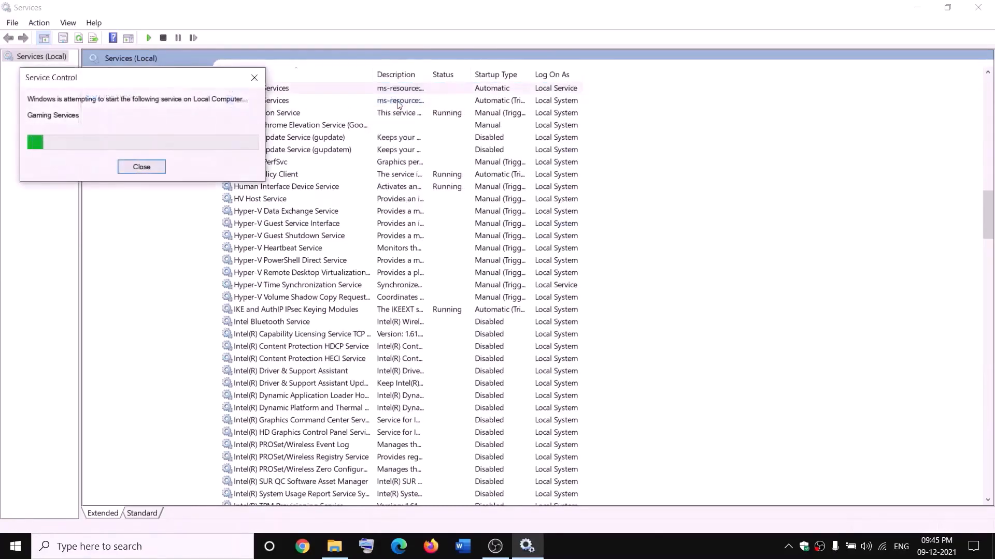
{"action": "right_click", "coordinate": [402, 103]}
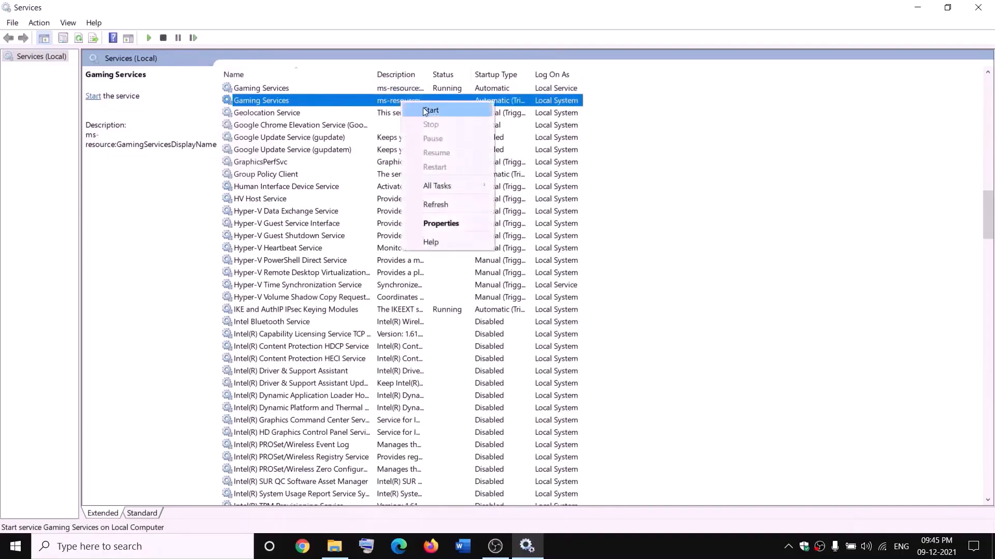
{"action": "left_click", "coordinate": [425, 111]}
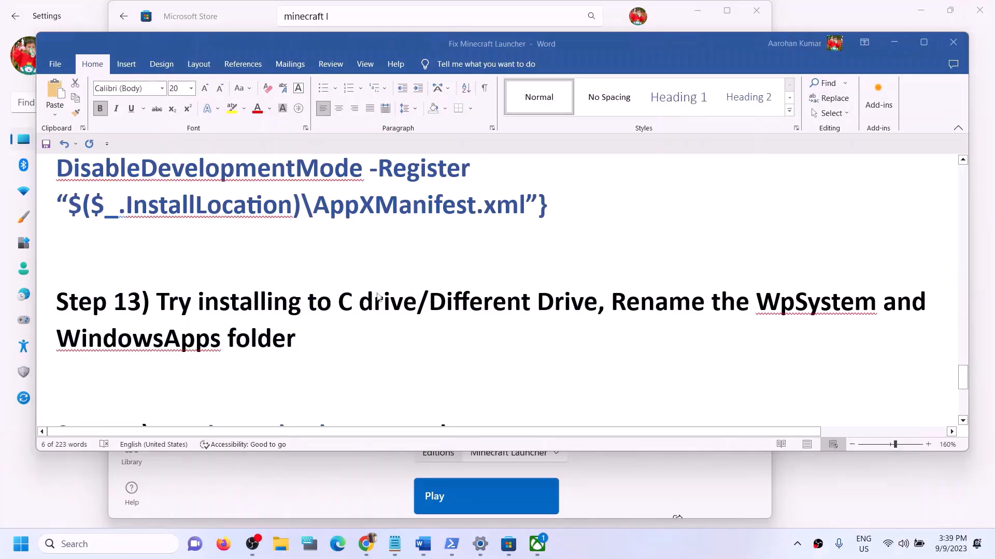
Step: Review Step 12 of the document, search Microsoft Store for xbox, open the Xbox app page, and return to the document
{"action": "scroll", "coordinate": [377, 297], "scroll_direction": "up", "scroll_amount": 5}
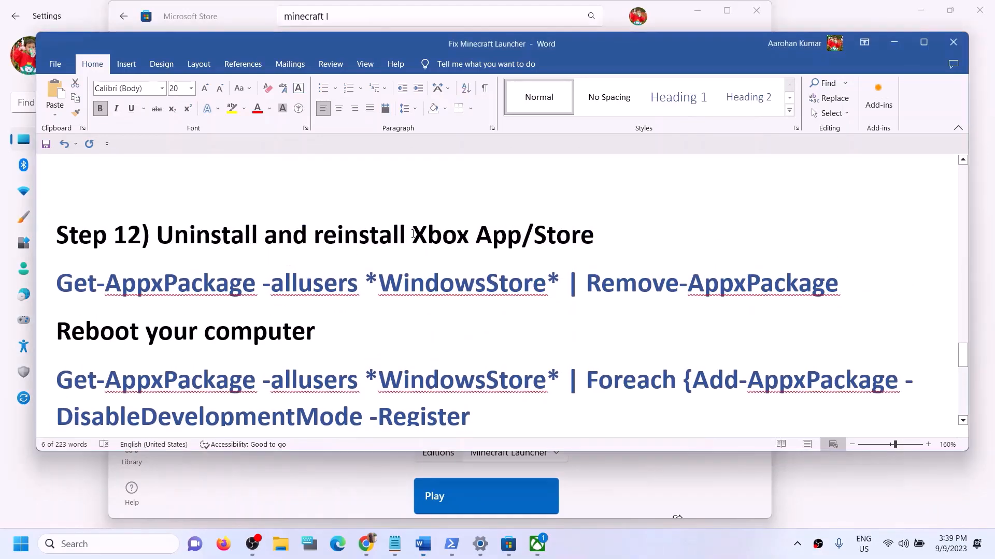
{"action": "left_click_drag", "start_coordinate": [413, 236], "coordinate": [469, 238]}
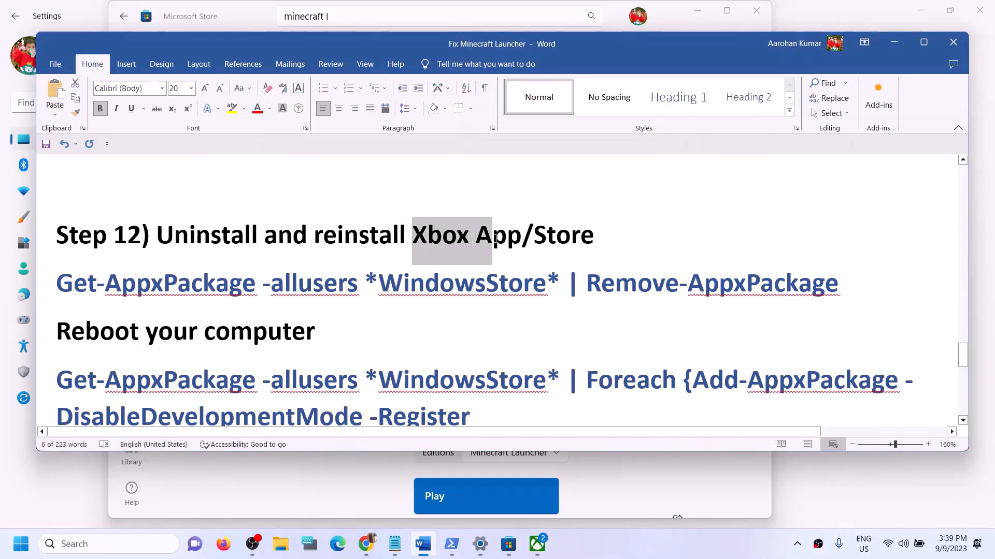
{"action": "left_click", "coordinate": [344, 17]}
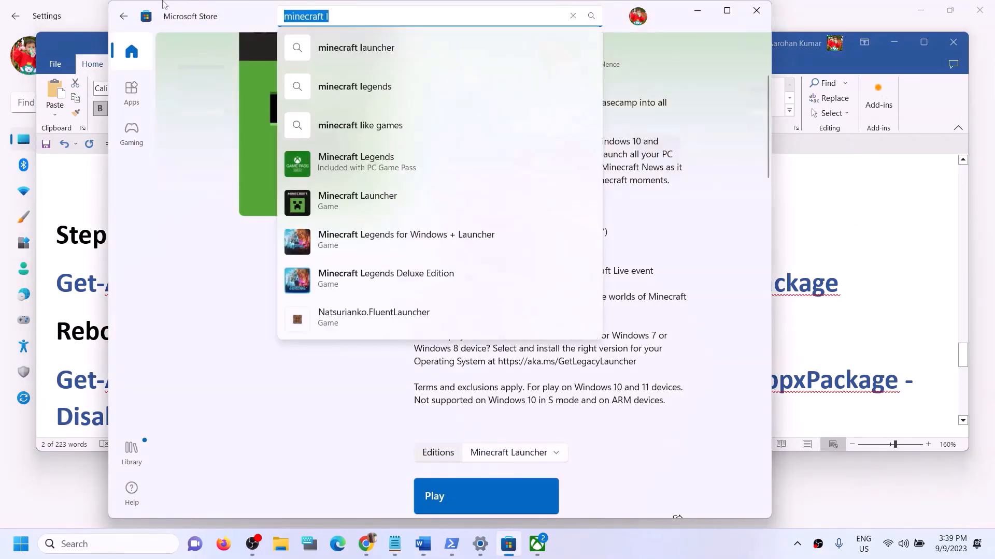
{"action": "type", "text": "xbox"}
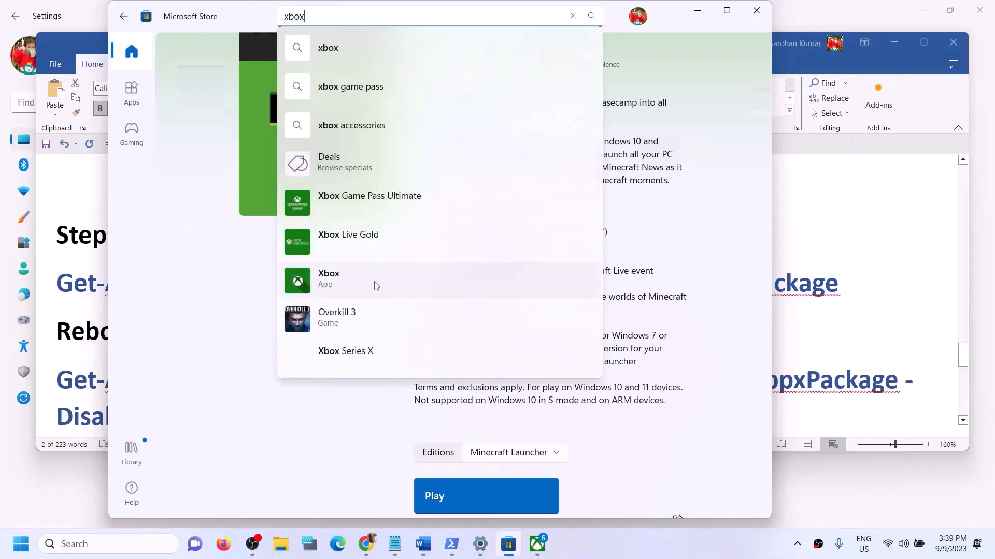
{"action": "left_click", "coordinate": [367, 283]}
{"action": "left_click", "coordinate": [833, 336]}
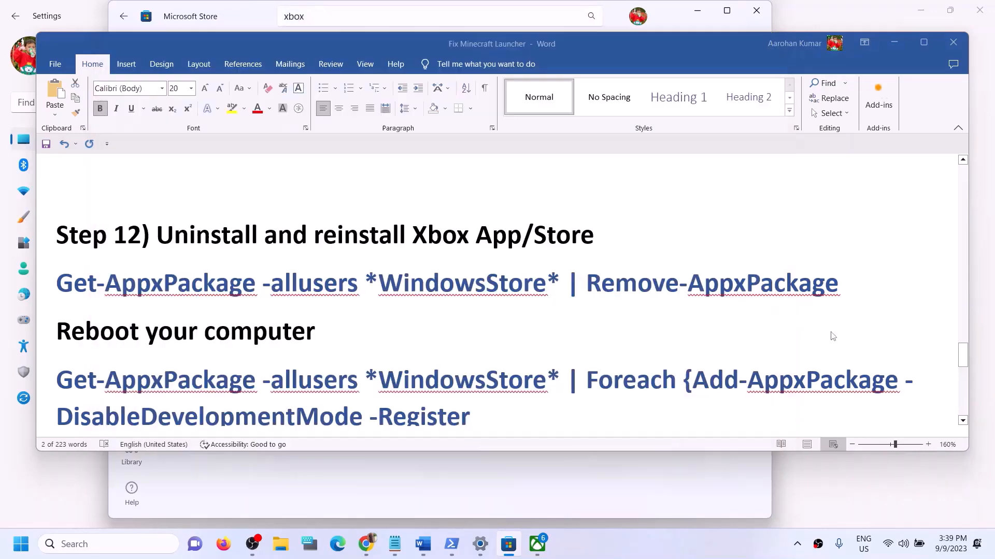
Step: Copy the inetcpl.cpl command from Step 14 of the document and run it through Windows Search to open Internet Properties
{"action": "scroll", "coordinate": [426, 305], "scroll_direction": "down", "scroll_amount": 3}
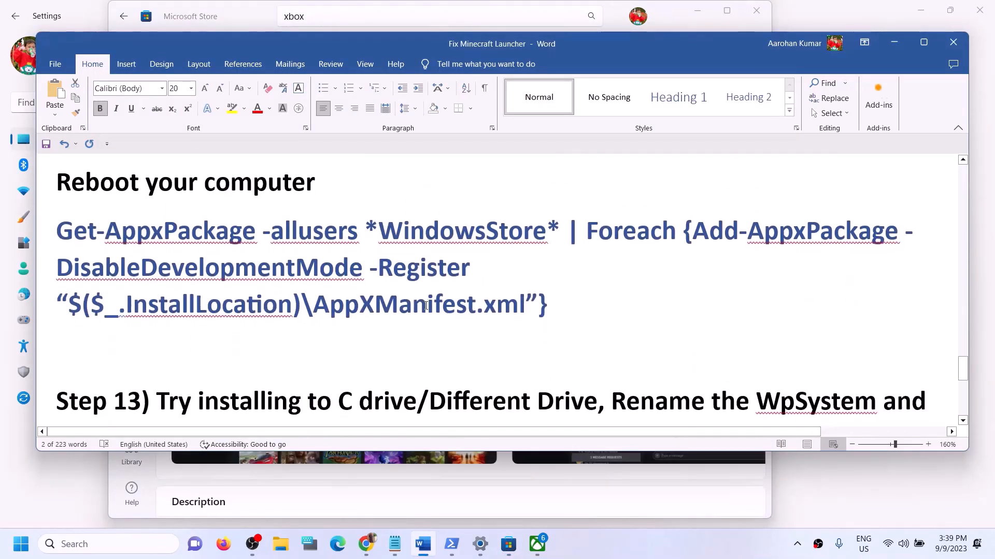
{"action": "scroll", "coordinate": [426, 305], "scroll_direction": "down", "scroll_amount": 5}
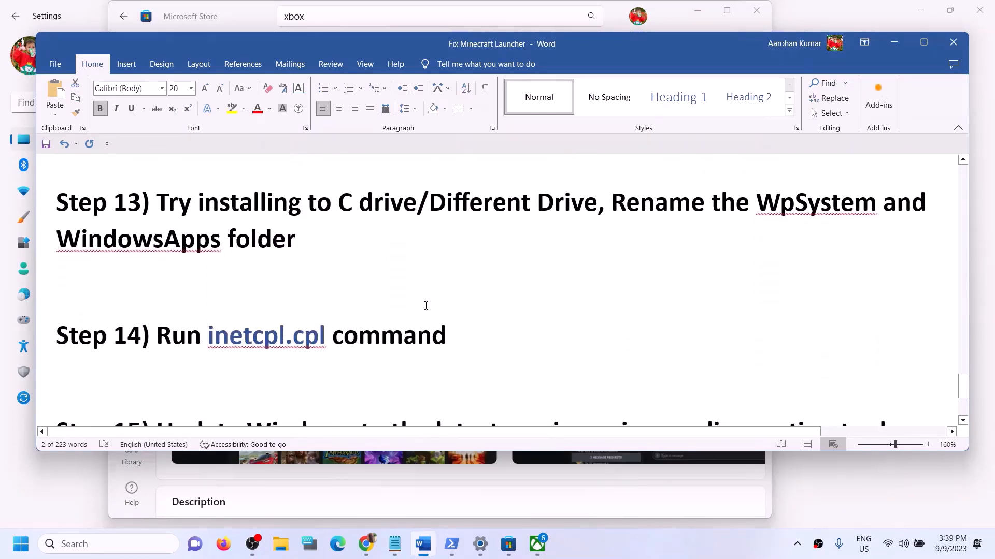
{"action": "left_click_drag", "start_coordinate": [188, 345], "coordinate": [446, 345]}
{"action": "double_click", "coordinate": [321, 342]}
{"action": "key", "text": "ctrl+c"}
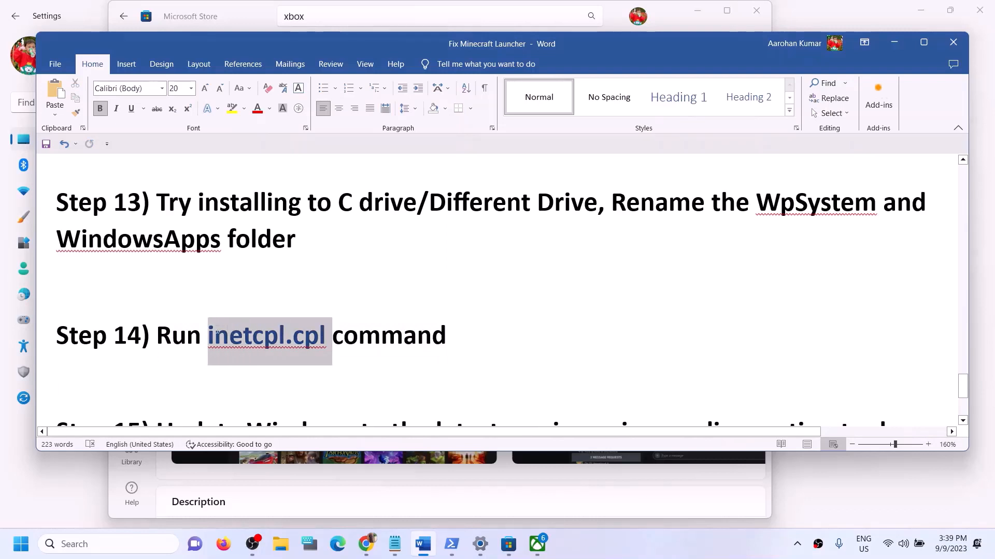
{"action": "left_click", "coordinate": [123, 544]}
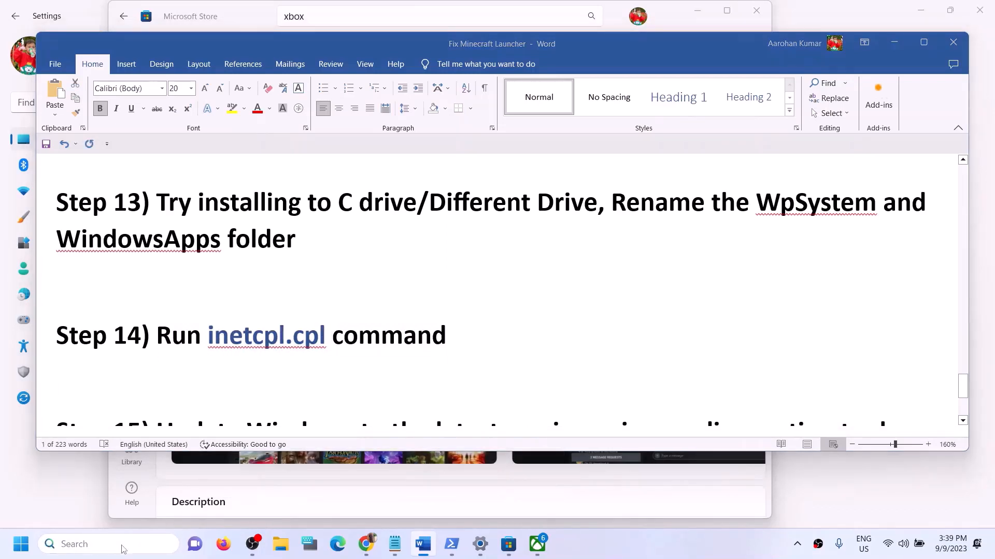
{"action": "key", "text": "ctrl+v"}
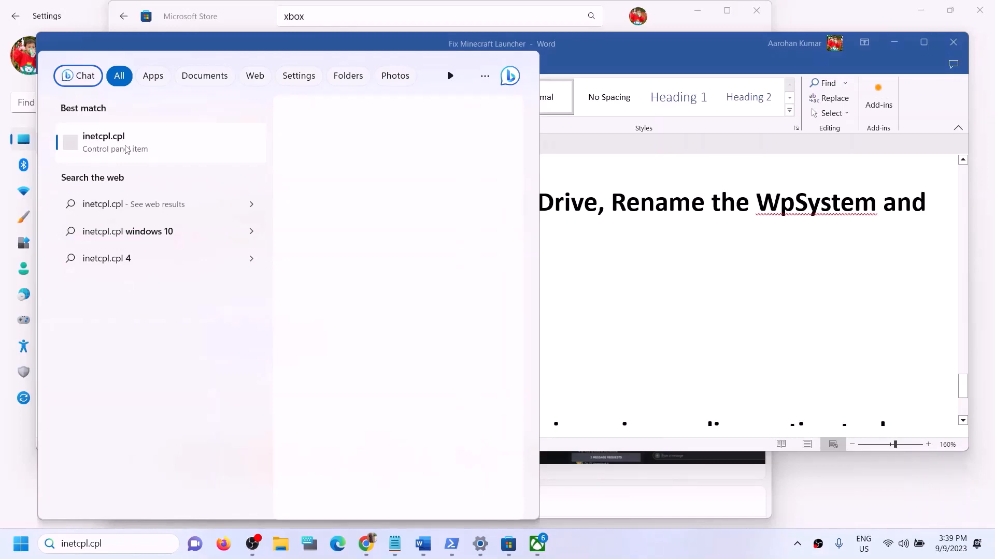
{"action": "left_click", "coordinate": [126, 150]}
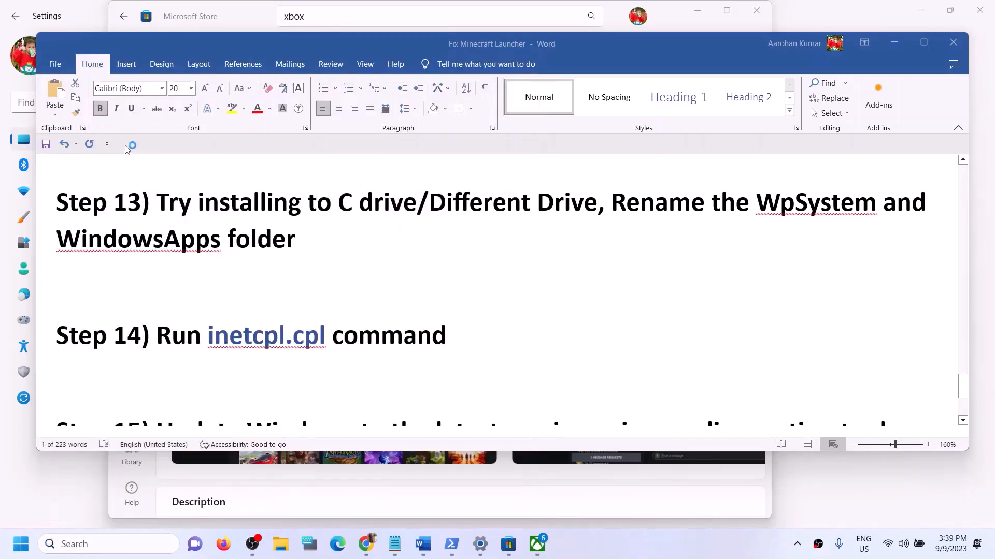
{"action": "left_click_drag", "start_coordinate": [142, 23], "coordinate": [415, 176]}
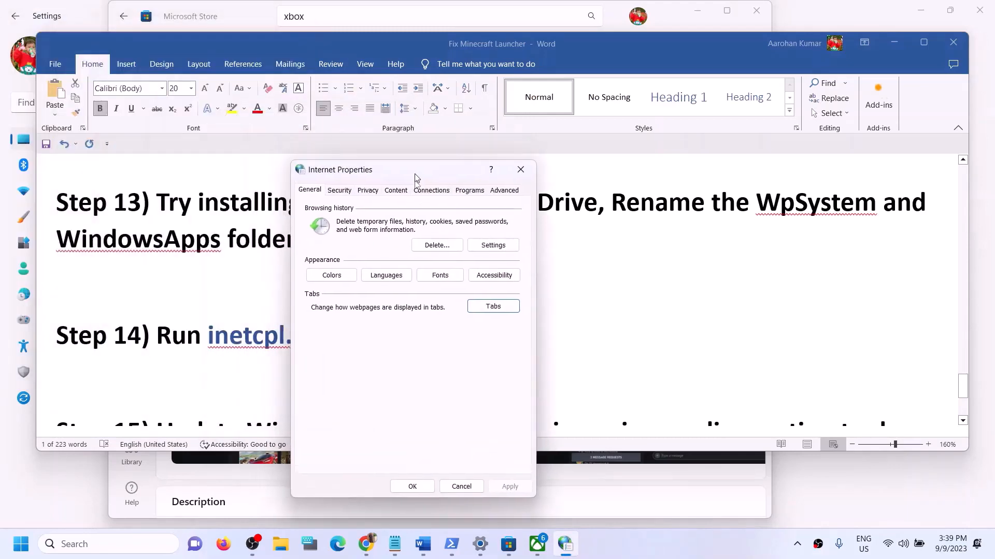
Step: Check the SSL and TLS options in the advanced Internet Properties settings and accept the dialog
{"action": "left_click", "coordinate": [505, 198]}
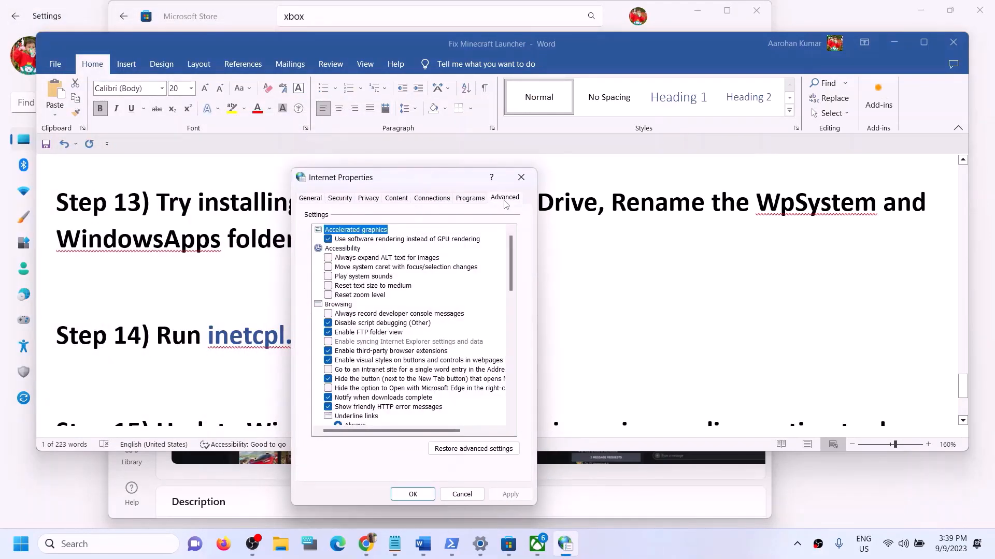
{"action": "scroll", "coordinate": [424, 356], "scroll_direction": "down", "scroll_amount": 10}
{"action": "scroll", "coordinate": [422, 358], "scroll_direction": "down", "scroll_amount": 3}
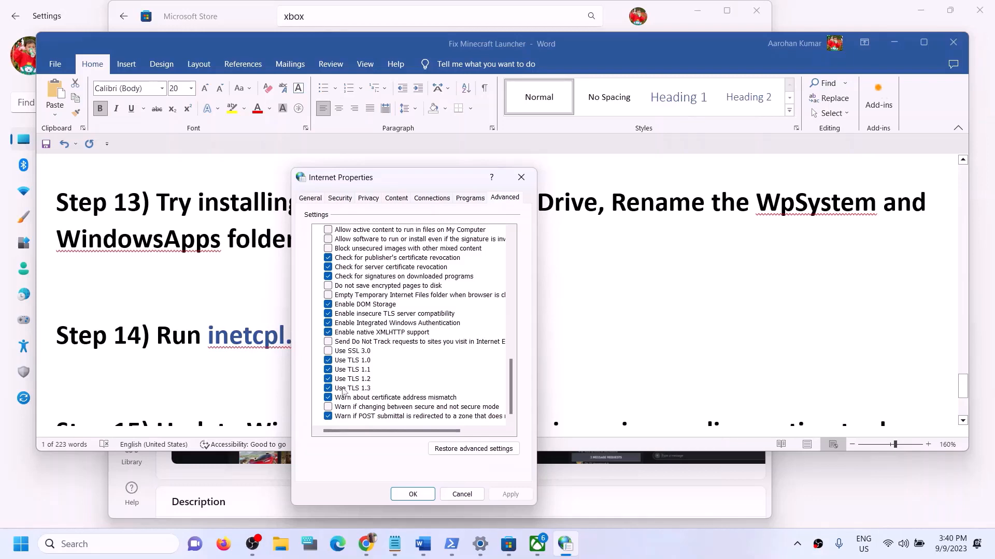
{"action": "left_click", "coordinate": [412, 495]}
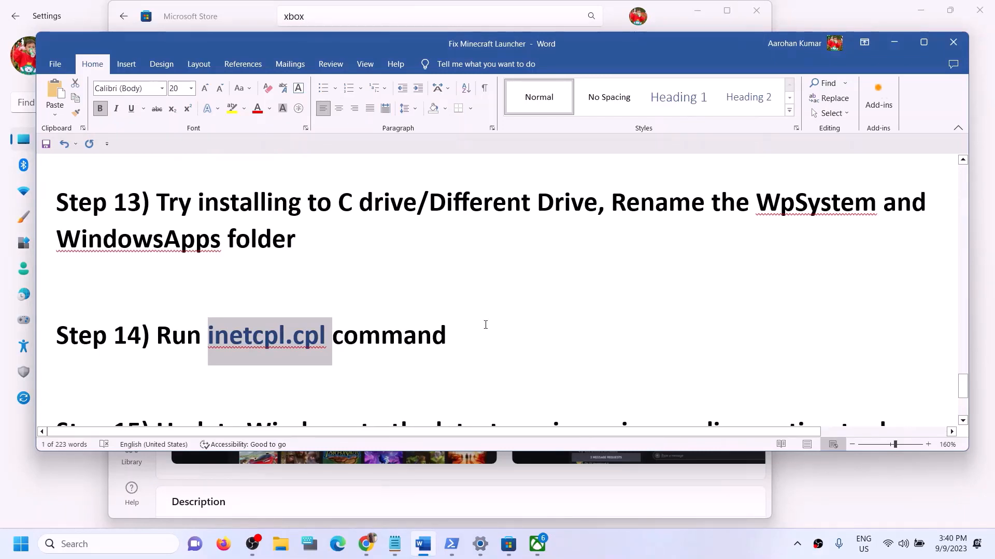
Step: Highlight the Step 15 text about updating Windows with the media creation tool, and the Windows 10 and Windows 11 download links
{"action": "scroll", "coordinate": [486, 324], "scroll_direction": "down", "scroll_amount": 5}
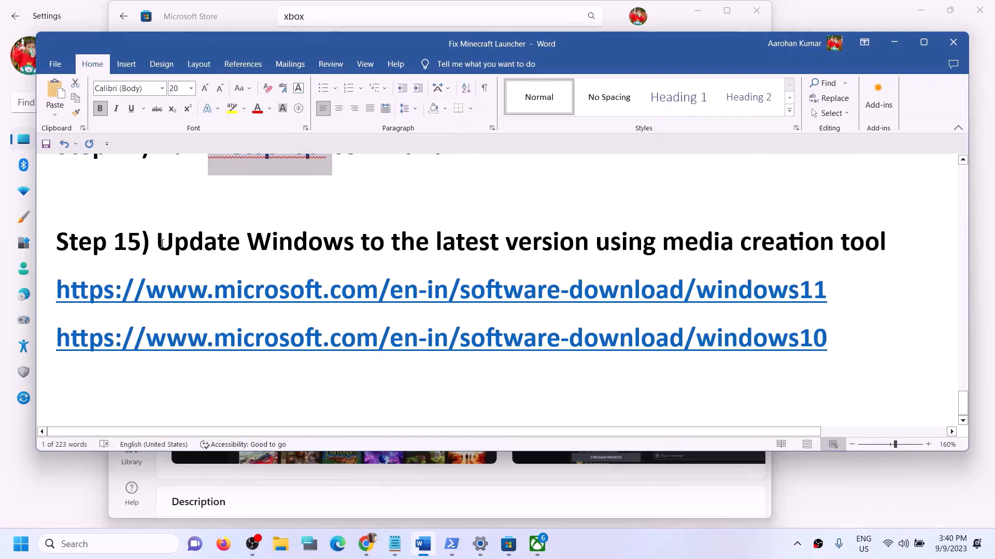
{"action": "left_click_drag", "start_coordinate": [161, 242], "coordinate": [872, 244]}
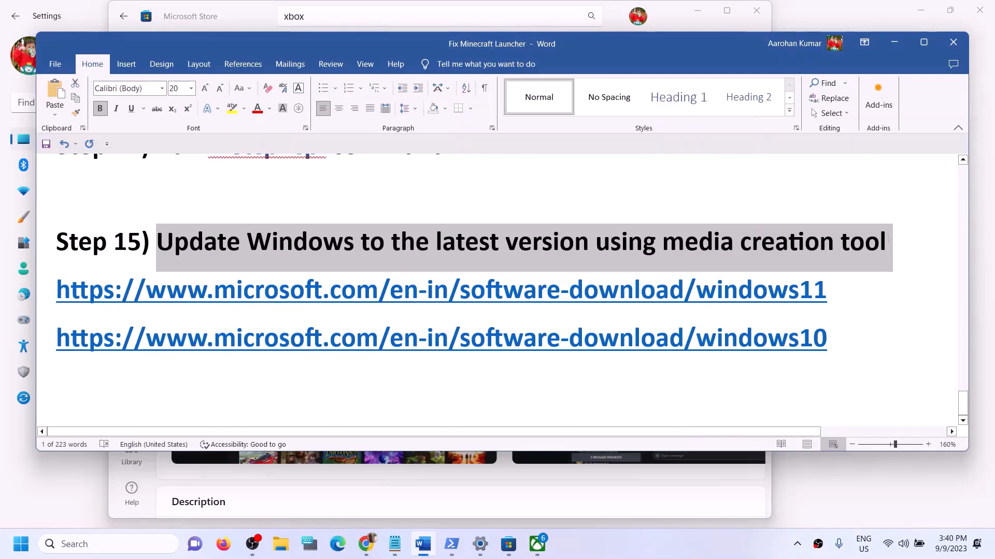
{"action": "left_click", "coordinate": [703, 553]}
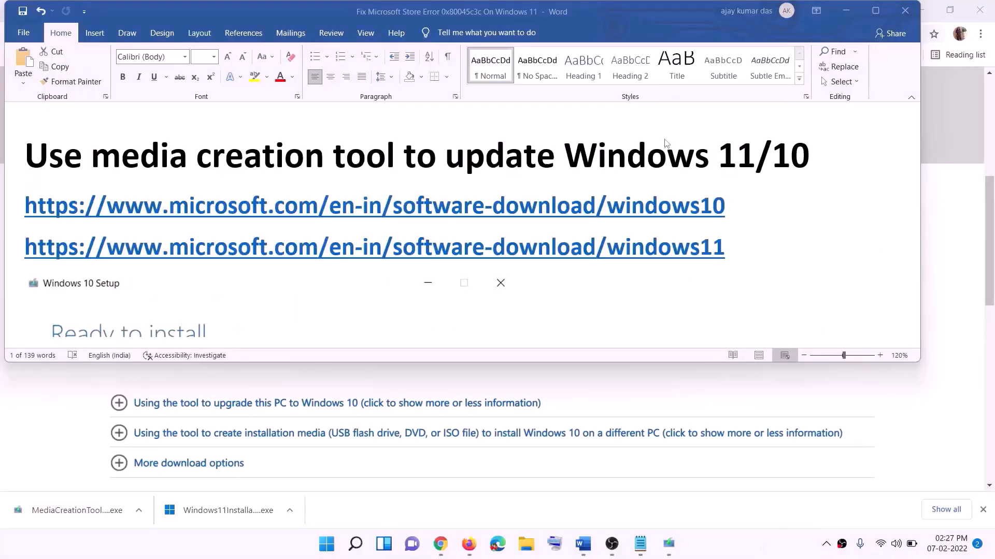
{"action": "left_click", "coordinate": [733, 207]}
{"action": "triple_click", "coordinate": [734, 207]}
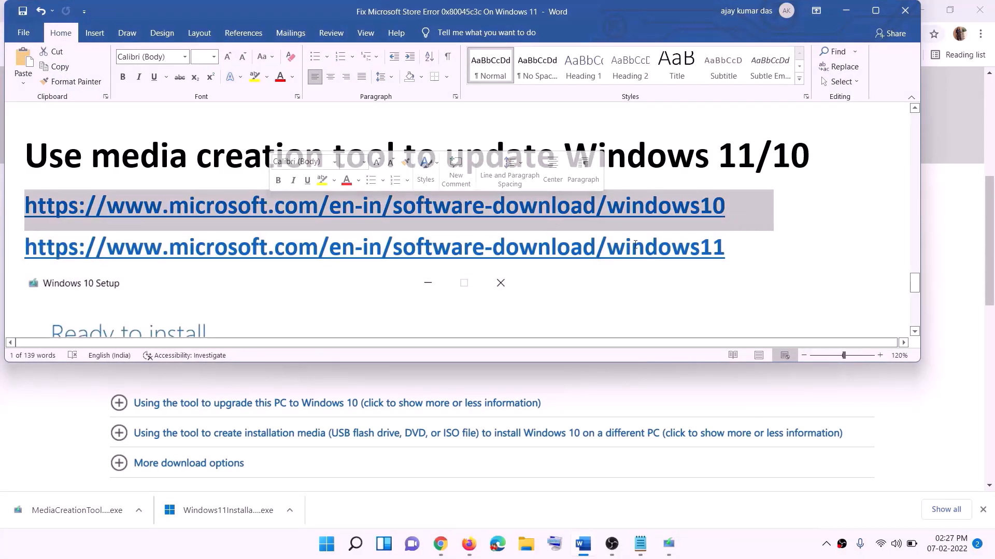
{"action": "triple_click", "coordinate": [740, 248]}
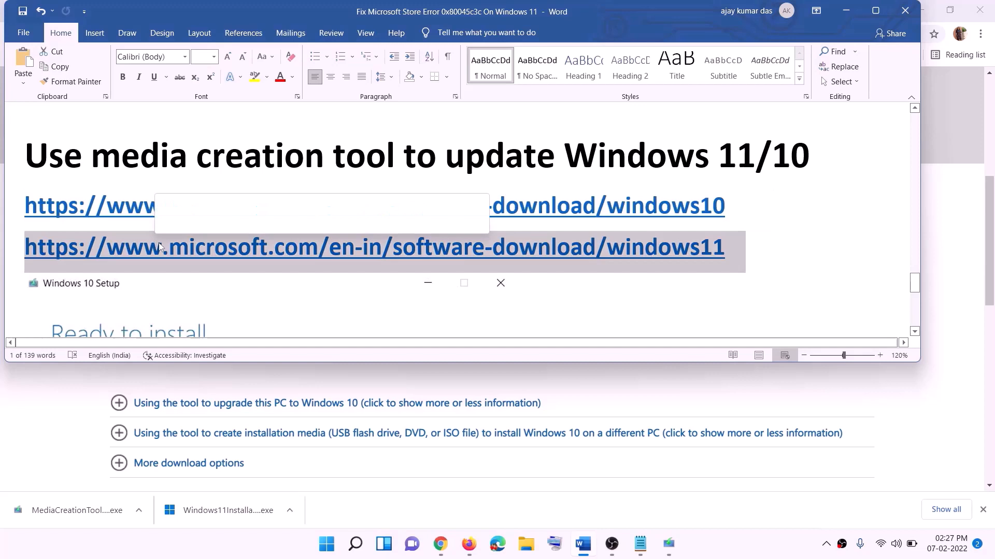
Step: Minimize the document and examine the Create Windows 10 installation media section on Microsoft's Download Windows 10 page
{"action": "left_click", "coordinate": [845, 10]}
{"action": "scroll", "coordinate": [423, 266], "scroll_direction": "up", "scroll_amount": 6}
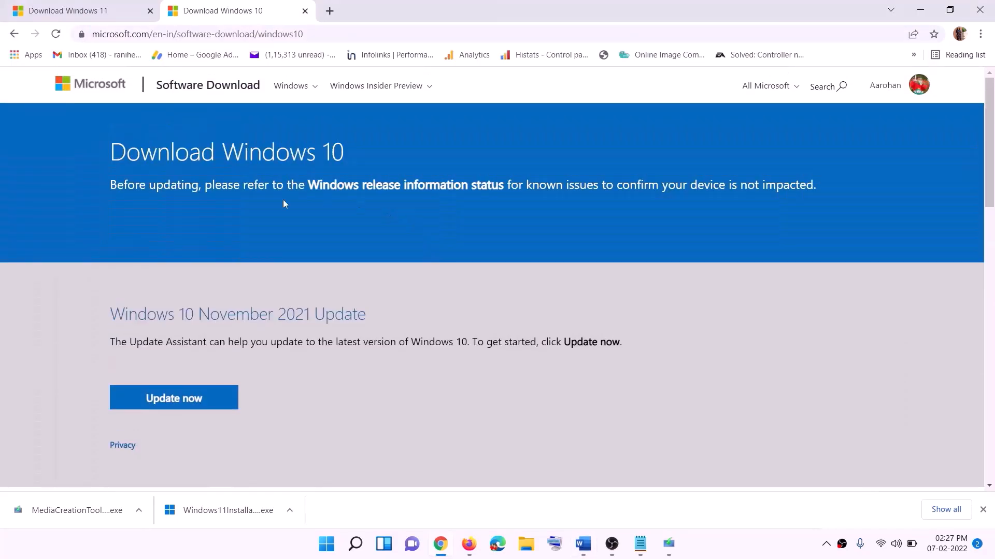
{"action": "scroll", "coordinate": [377, 194], "scroll_direction": "down", "scroll_amount": 5}
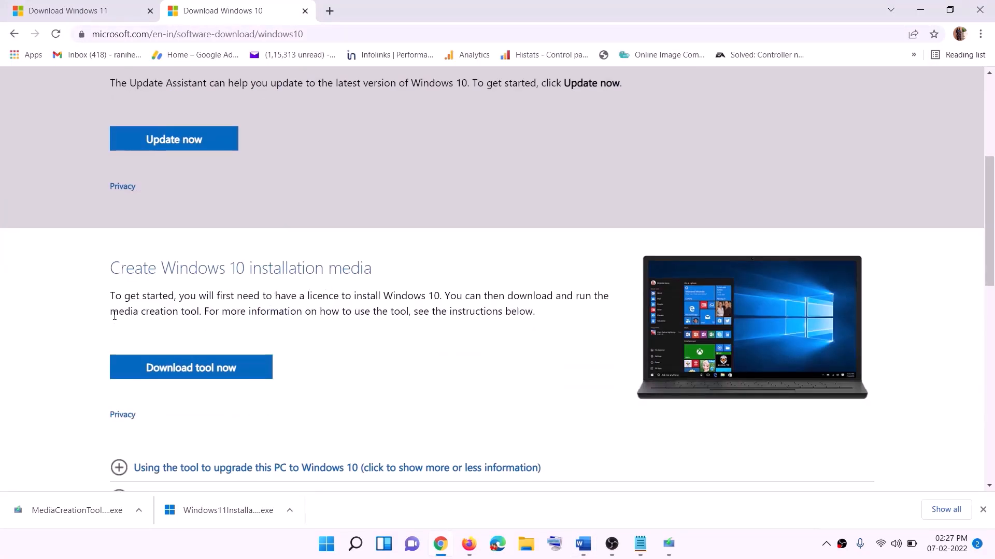
{"action": "left_click_drag", "start_coordinate": [115, 313], "coordinate": [223, 312]}
{"action": "scroll", "coordinate": [331, 287], "scroll_direction": "down", "scroll_amount": 2}
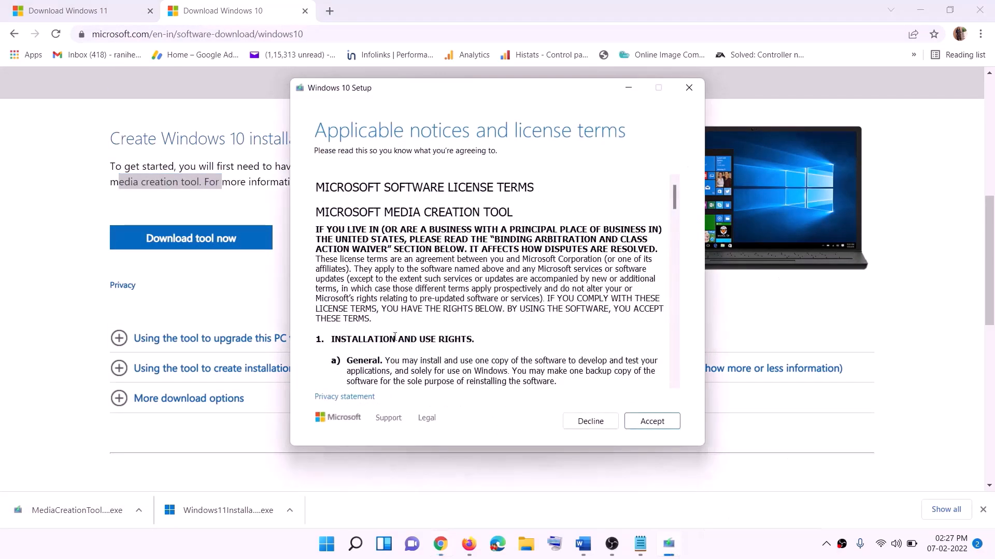
Step: Accept the licence terms in Windows 10 Setup and continue with Upgrade this PC now
{"action": "left_click", "coordinate": [647, 423]}
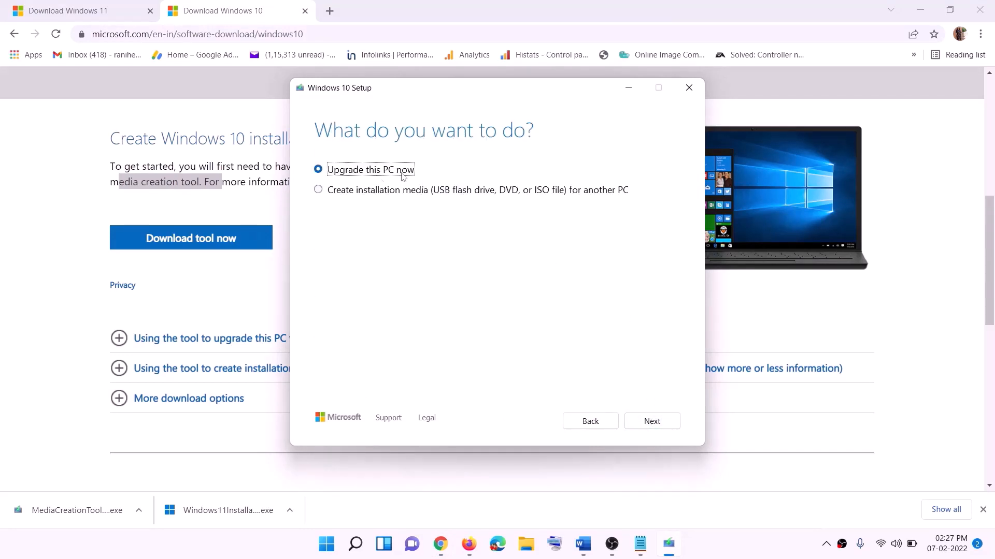
{"action": "left_click", "coordinate": [651, 423]}
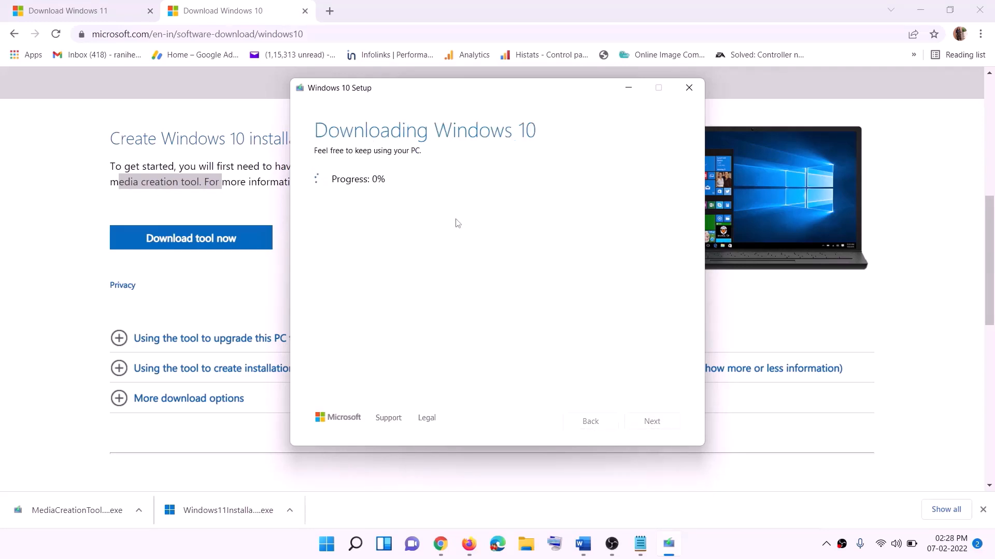
Step: Switch to the Word document and examine the Ready to install illustration below the Windows 10 download link
{"action": "left_click", "coordinate": [733, 555]}
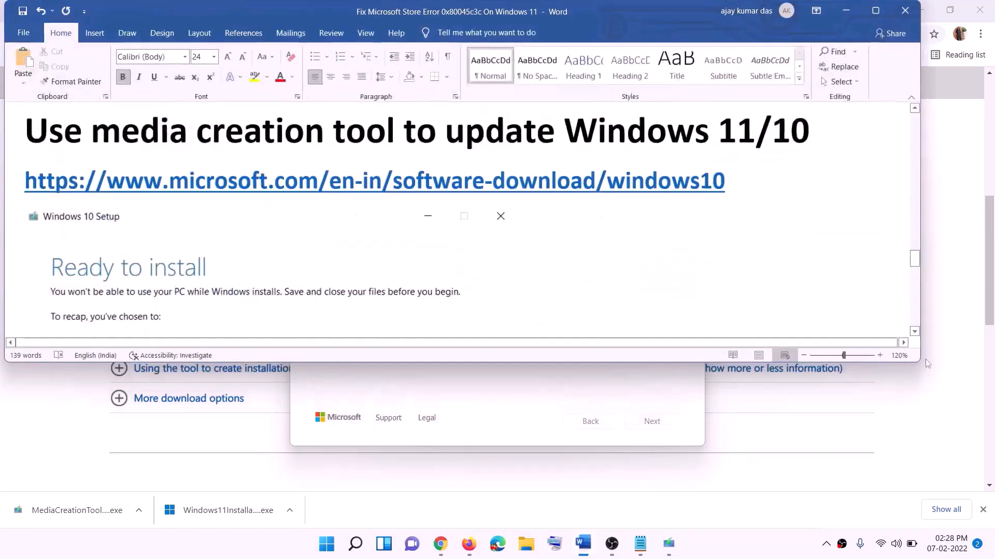
{"action": "left_click", "coordinate": [583, 544]}
{"action": "scroll", "coordinate": [109, 252], "scroll_direction": "down", "scroll_amount": 1}
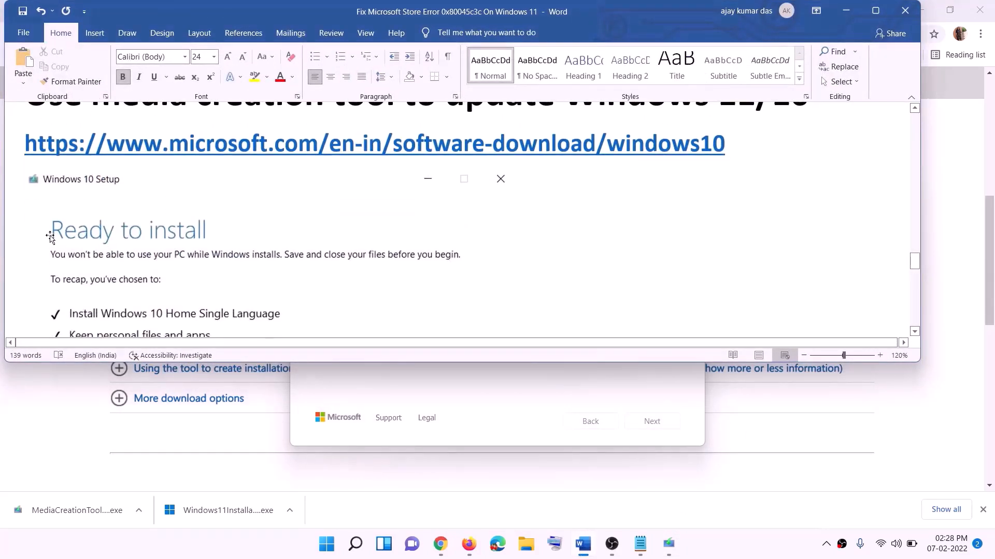
Step: Maximize the document and examine the full Windows 10 Ready to install illustration, including the choice to keep personal files and apps
{"action": "left_click", "coordinate": [876, 11]}
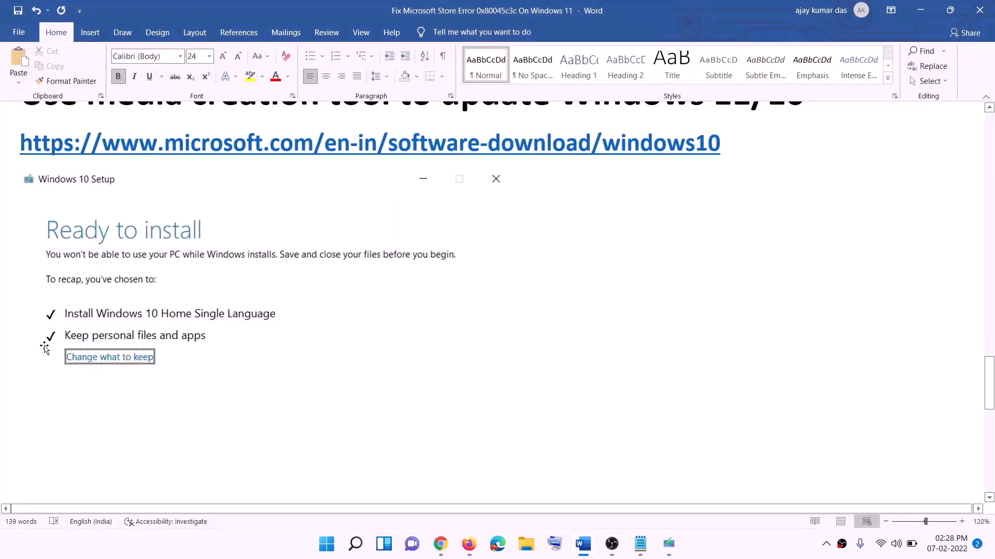
{"action": "scroll", "coordinate": [510, 361], "scroll_direction": "down", "scroll_amount": 3}
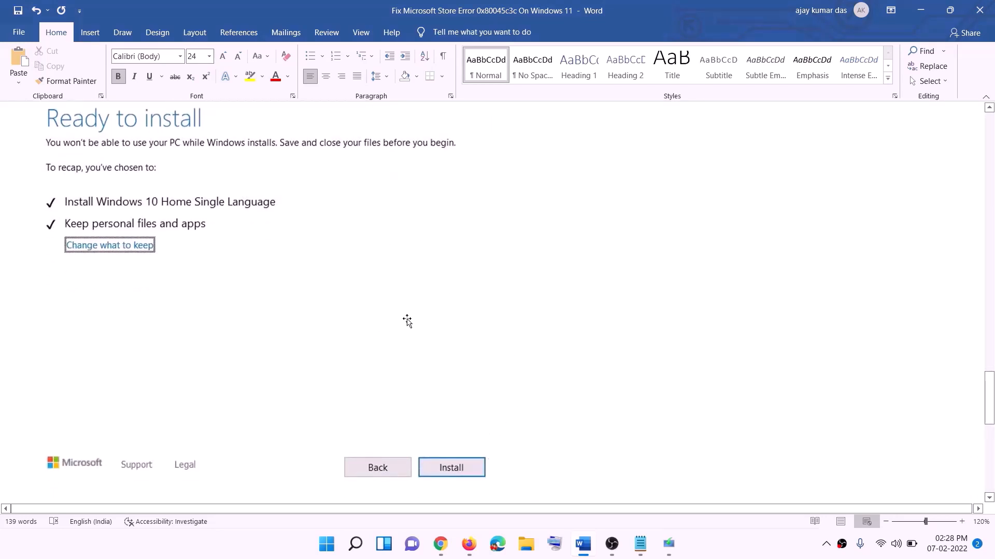
{"action": "scroll", "coordinate": [407, 322], "scroll_direction": "up", "scroll_amount": 1}
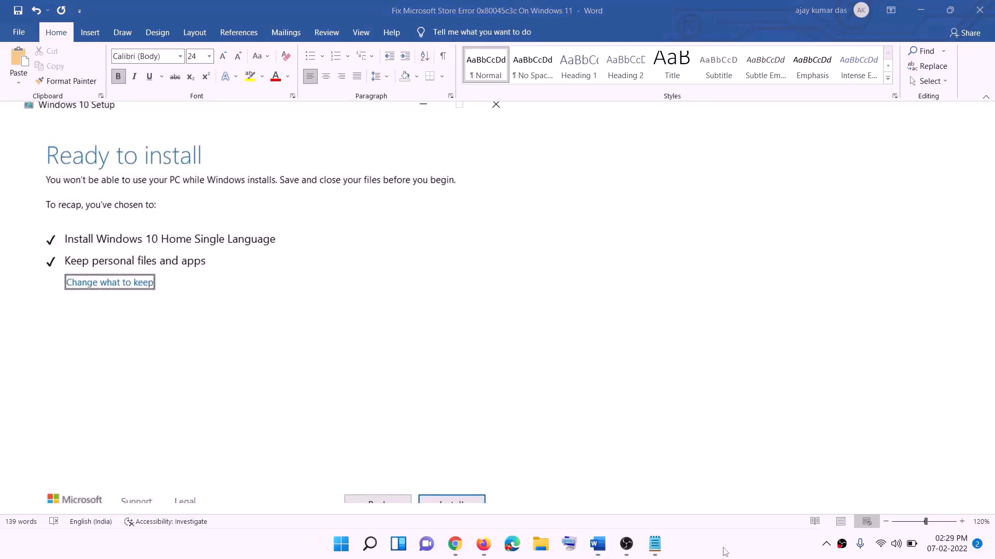
Step: Switch to Chrome, download the media creation tool from the Create Windows 11 Installation Media section, and run it with permission to make changes
{"action": "left_click", "coordinate": [456, 547]}
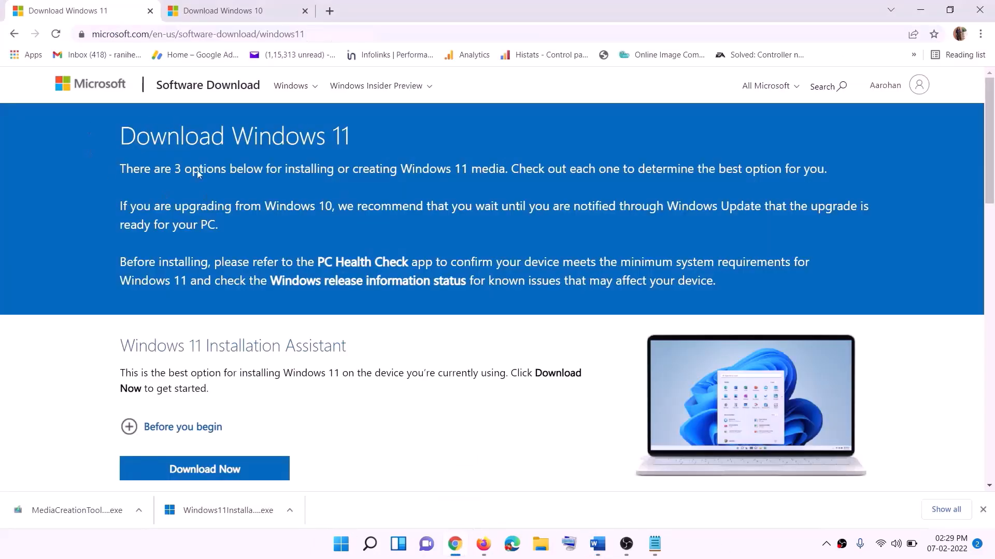
{"action": "scroll", "coordinate": [322, 340], "scroll_direction": "down", "scroll_amount": 5}
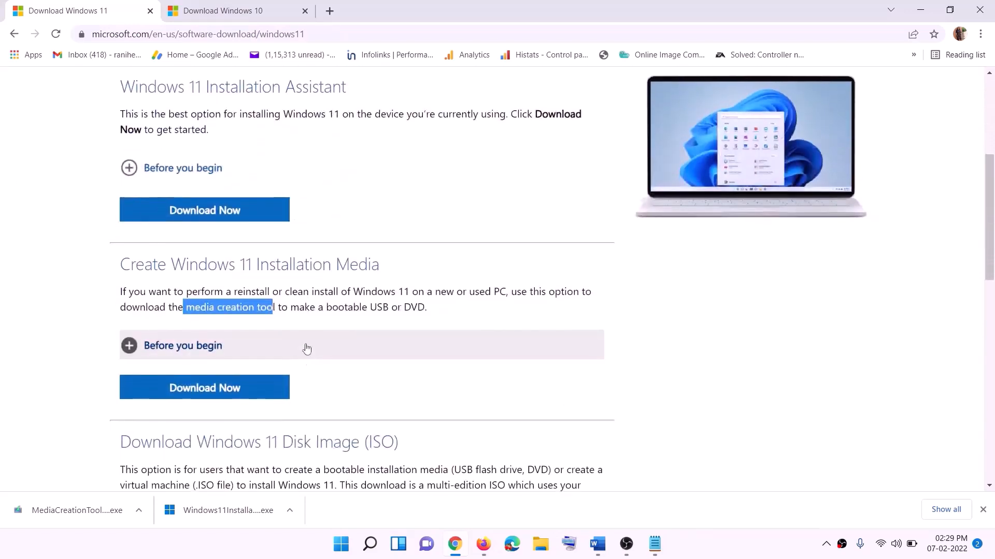
{"action": "left_click", "coordinate": [190, 308]}
{"action": "left_click_drag", "start_coordinate": [190, 308], "coordinate": [287, 308]}
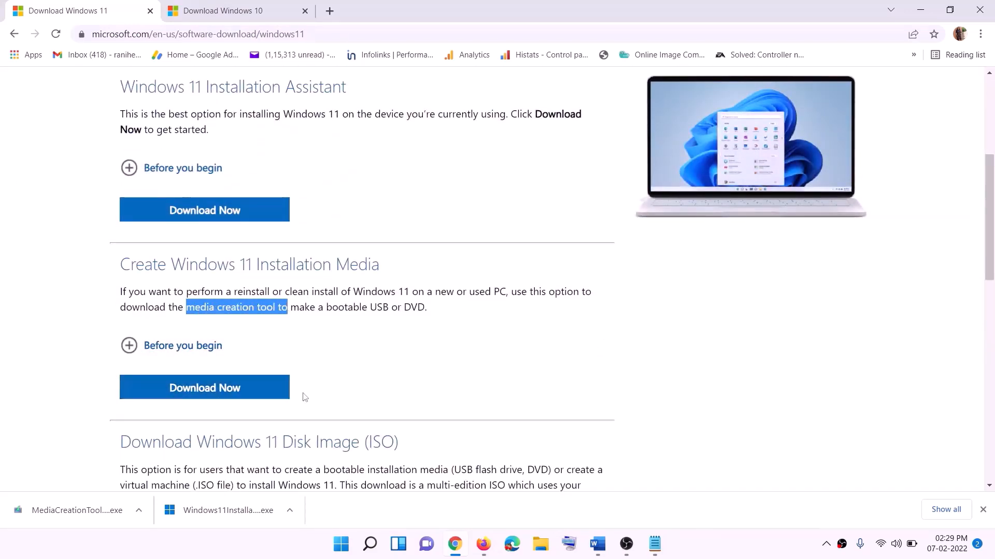
{"action": "left_click", "coordinate": [197, 393]}
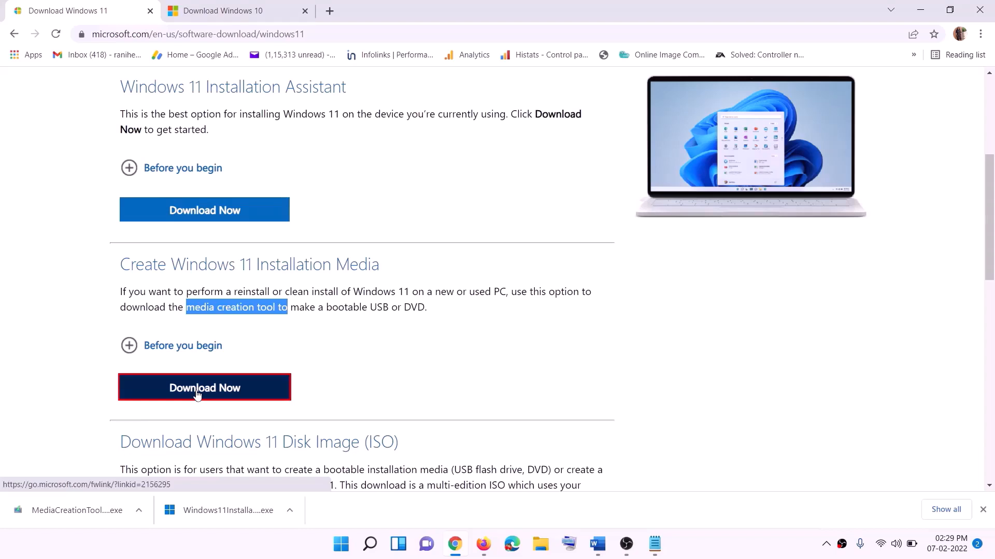
{"action": "left_click", "coordinate": [70, 512]}
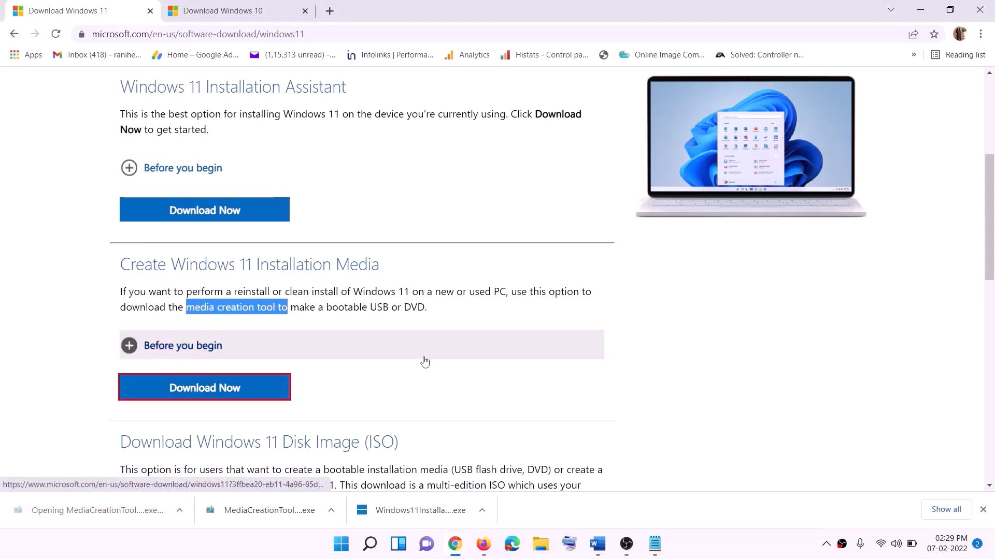
{"action": "left_click", "coordinate": [441, 382]}
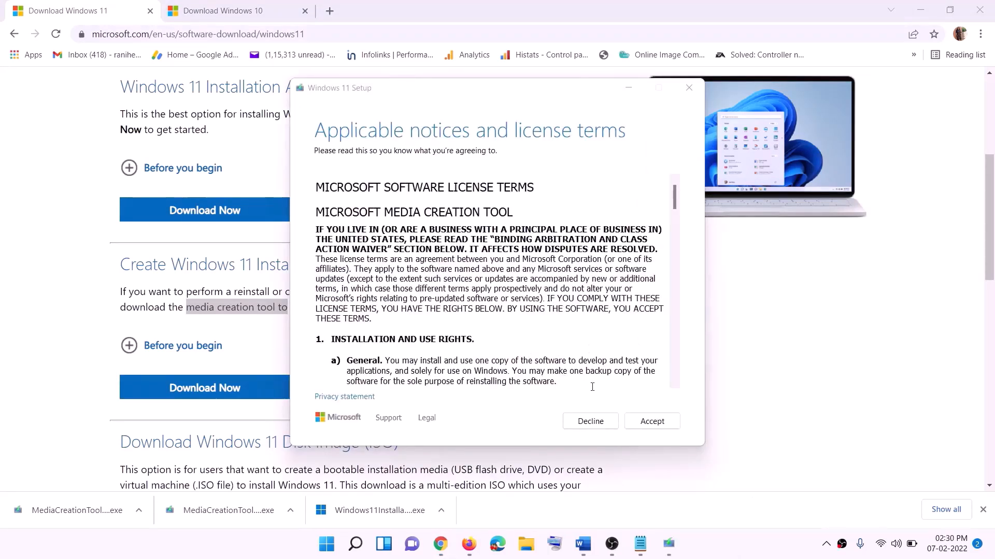
Step: Accept the licence terms, keep the recommended language and edition, and save the Windows 11 ISO file to the Desktop as Windows
{"action": "left_click", "coordinate": [646, 416]}
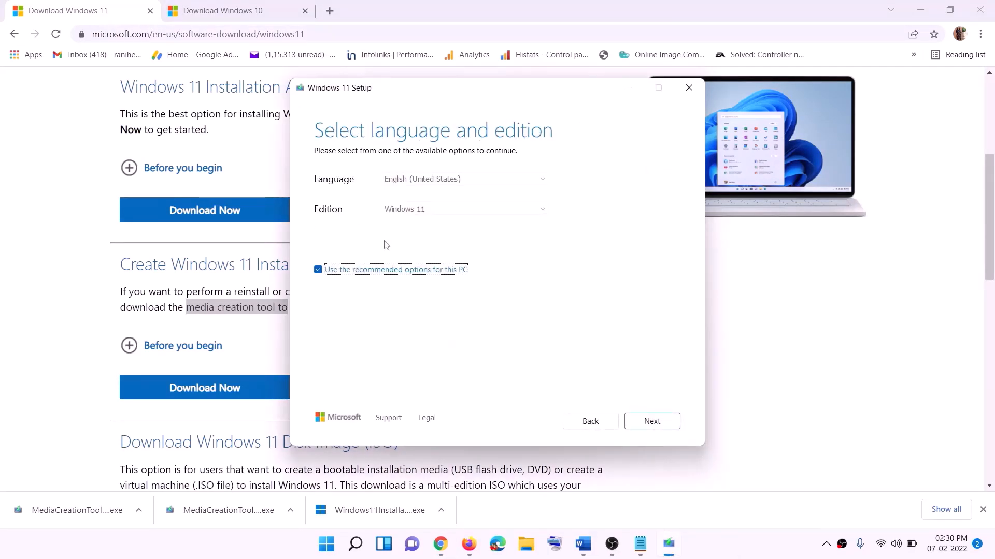
{"action": "left_click", "coordinate": [645, 421]}
{"action": "left_click", "coordinate": [332, 225]}
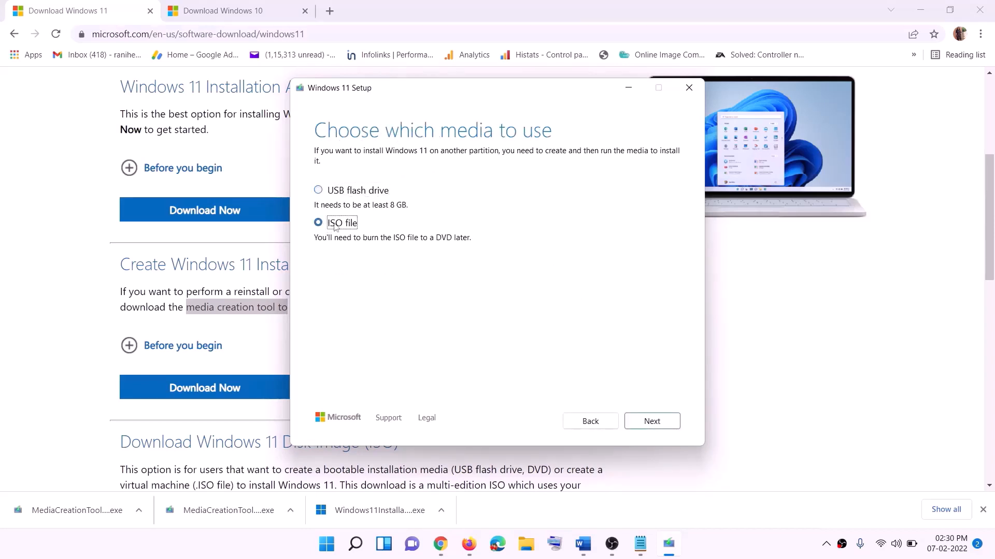
{"action": "left_click", "coordinate": [651, 421]}
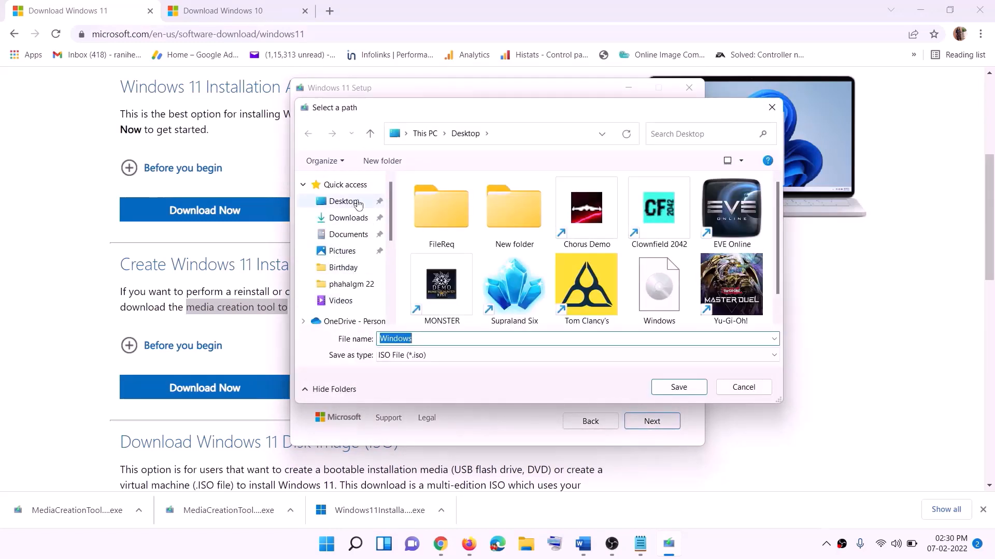
{"action": "left_click", "coordinate": [341, 204]}
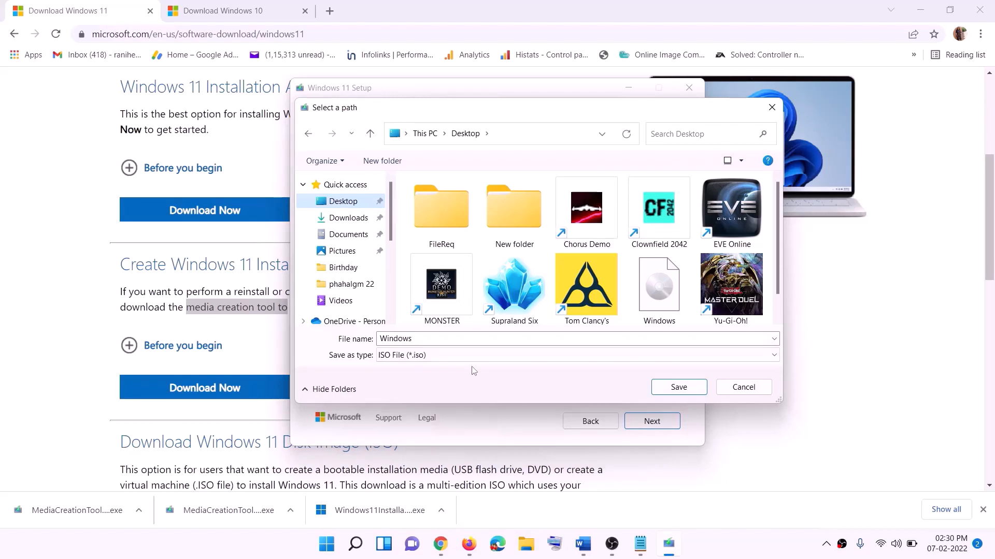
{"action": "left_click", "coordinate": [683, 389]}
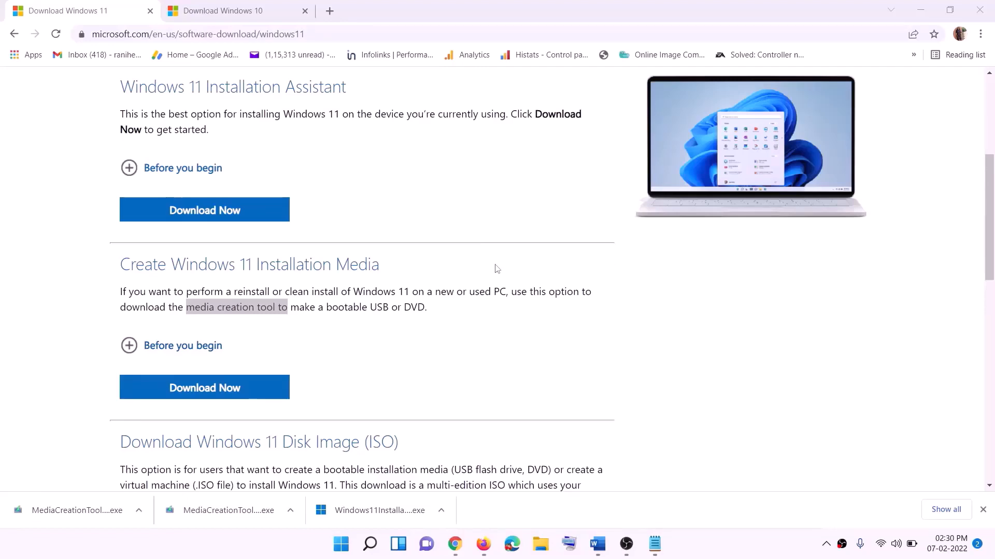
Step: Show the desktop, move the Windows ISO icon to a spot above Firefox, and open the image as a drive
{"action": "key", "text": "super+d"}
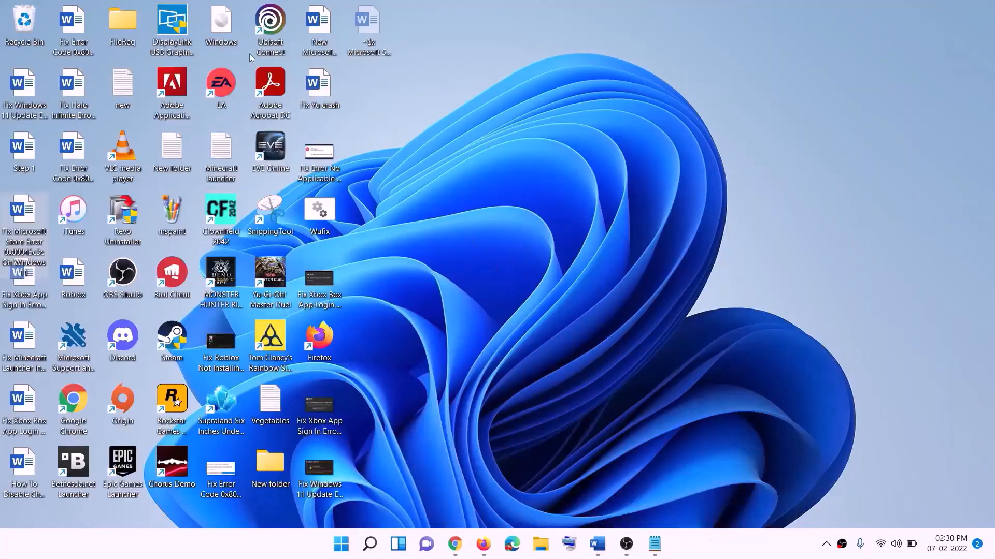
{"action": "left_click_drag", "start_coordinate": [228, 27], "coordinate": [397, 303]}
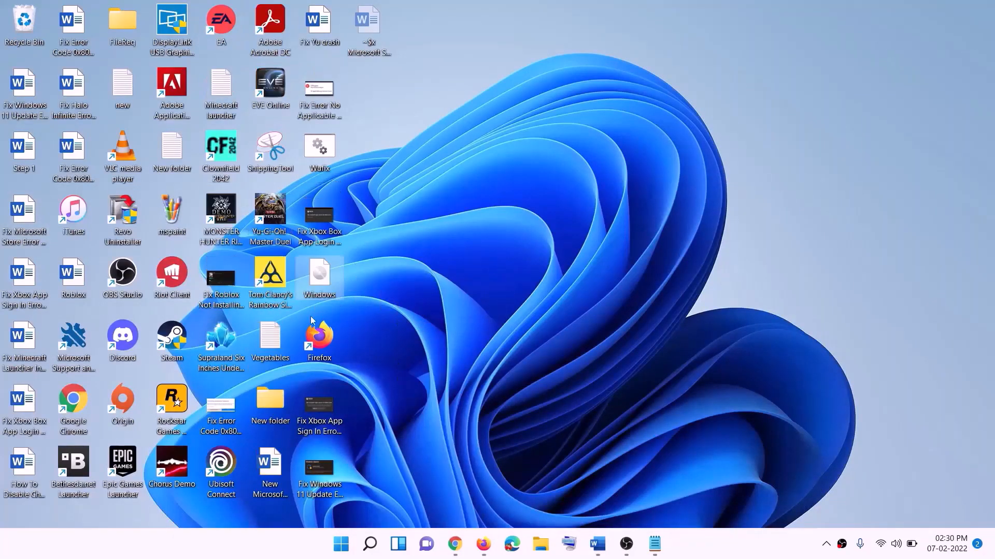
{"action": "double_click", "coordinate": [326, 275]}
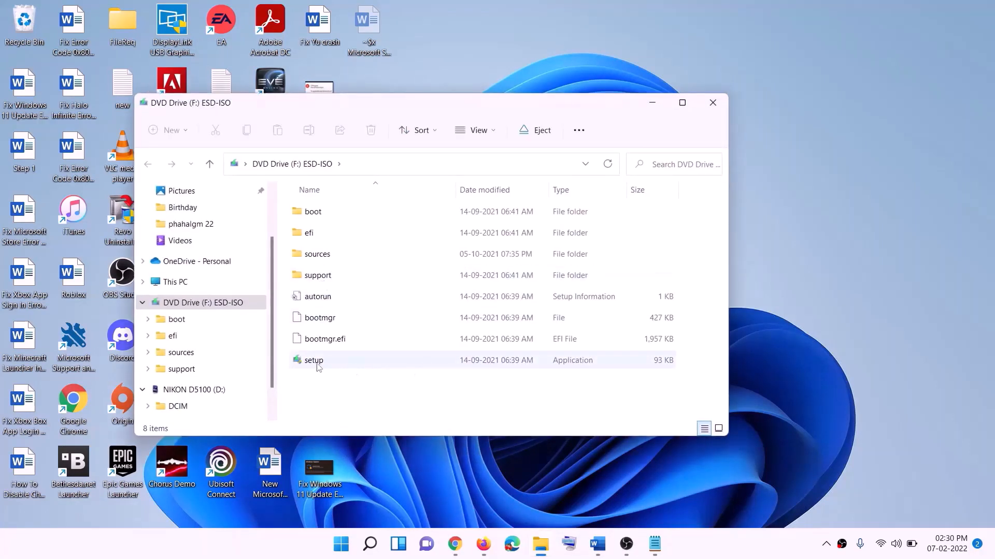
Step: Run setup from the mounted ESD-ISO drive, allow it to make changes, and continue past the Install Windows 11 page
{"action": "left_click", "coordinate": [315, 365]}
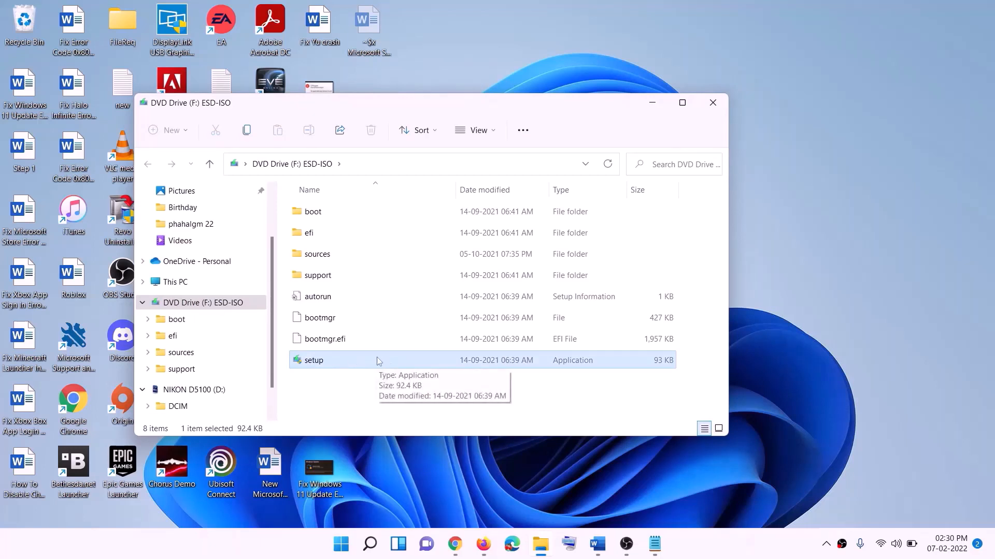
{"action": "double_click", "coordinate": [339, 361]}
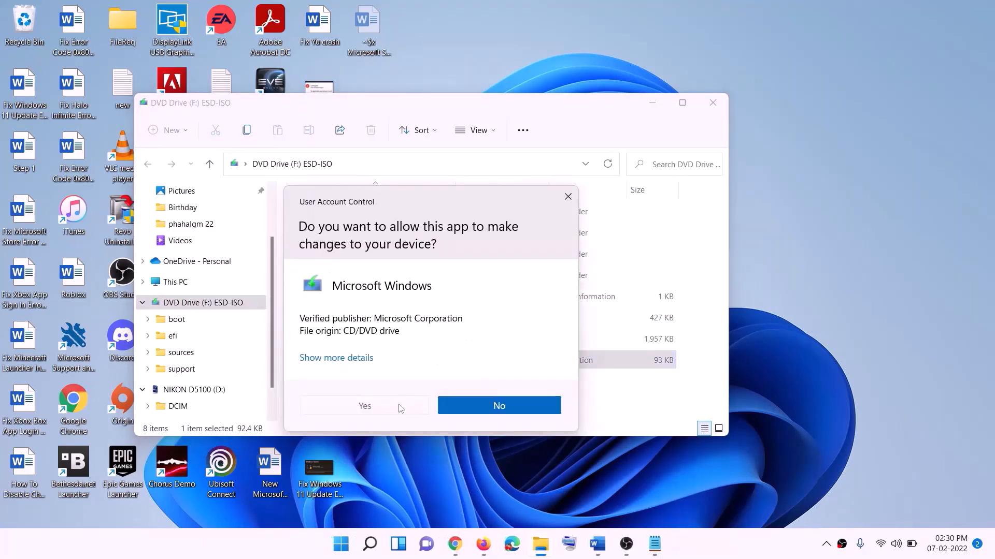
{"action": "left_click", "coordinate": [400, 409]}
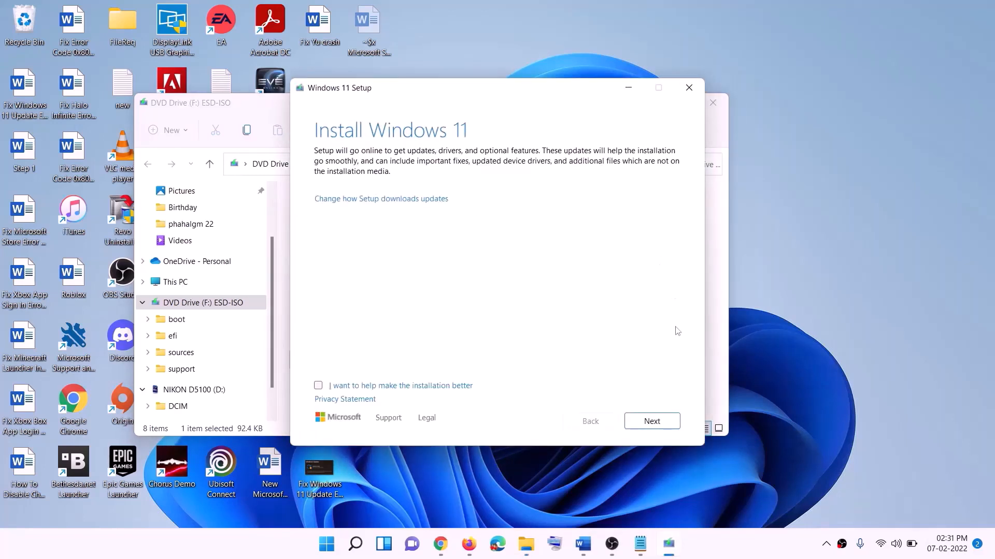
{"action": "left_click", "coordinate": [653, 421]}
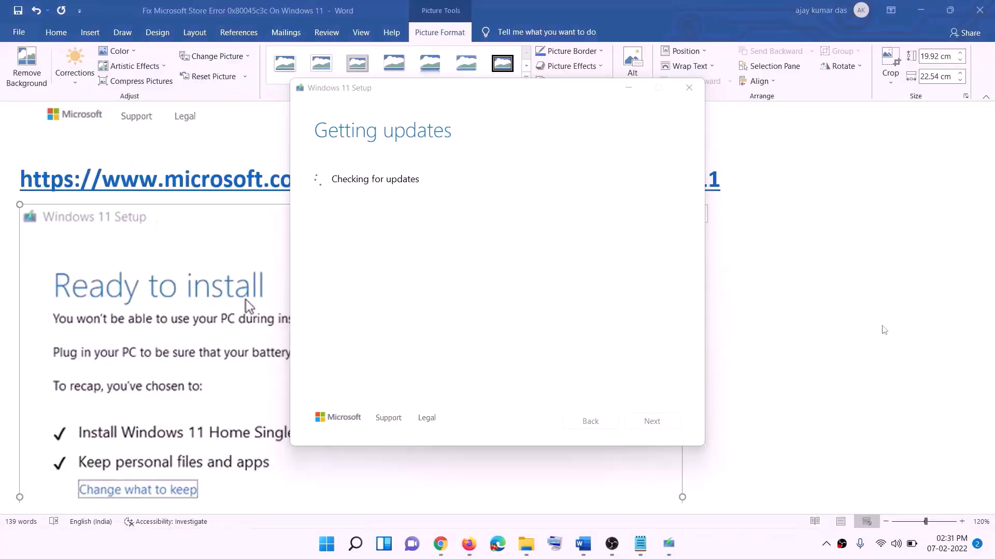
Step: Switch to the Word document and examine the Windows 11 Ready to install illustration below the Windows 11 download link
{"action": "left_click", "coordinate": [790, 322]}
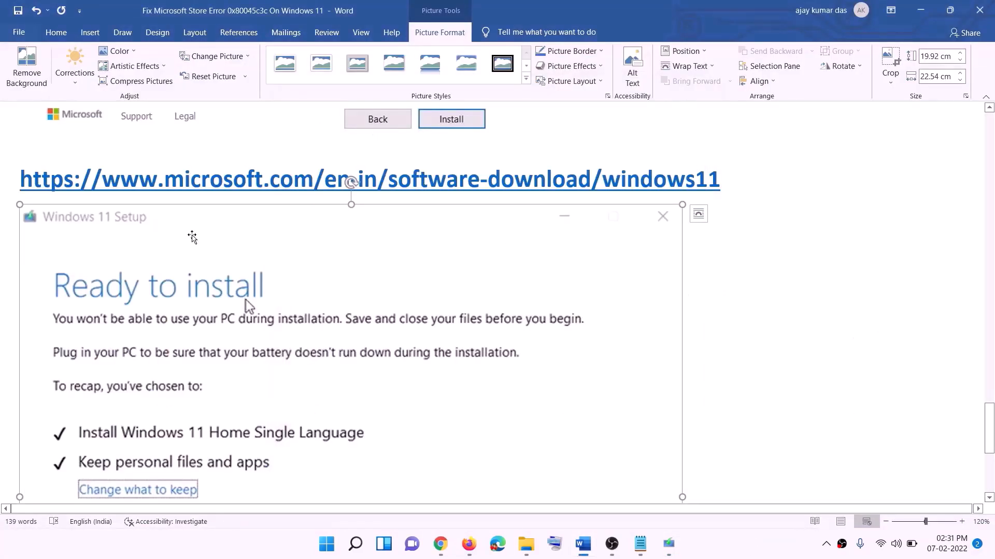
{"action": "scroll", "coordinate": [230, 258], "scroll_direction": "down", "scroll_amount": 5}
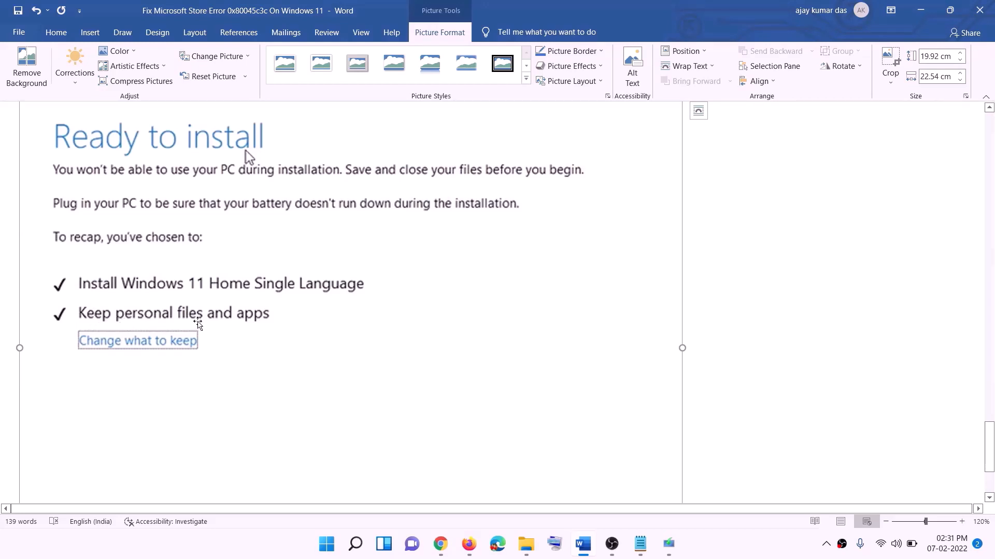
{"action": "scroll", "coordinate": [369, 324], "scroll_direction": "down", "scroll_amount": 4}
{"action": "scroll", "coordinate": [522, 371], "scroll_direction": "up", "scroll_amount": 9}
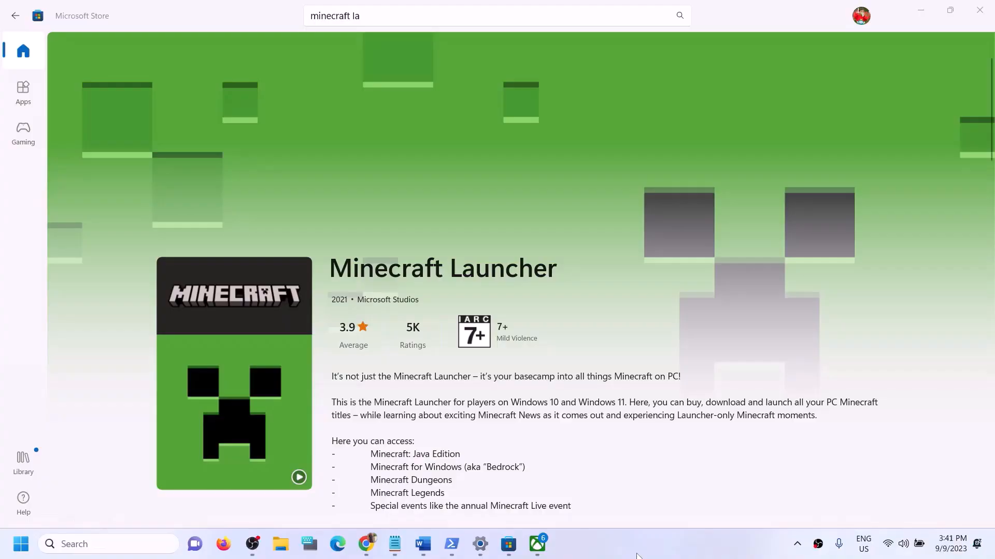
Step: Examine the Minecraft Launcher page in Microsoft Store, and switch to the Xbox app to view its Minecraft Launcher page
{"action": "scroll", "coordinate": [550, 380], "scroll_direction": "down", "scroll_amount": 5}
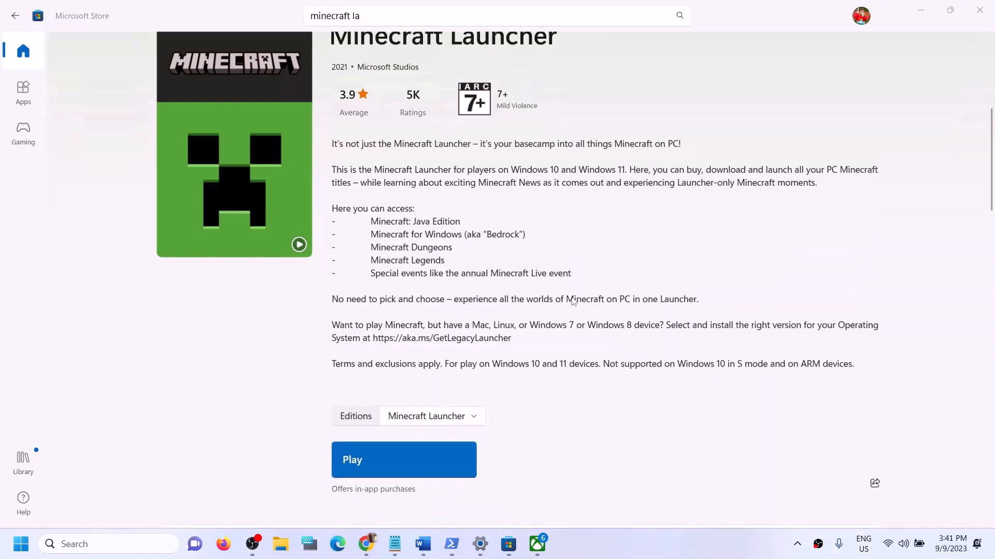
{"action": "scroll", "coordinate": [577, 321], "scroll_direction": "up", "scroll_amount": 6}
{"action": "left_click", "coordinate": [537, 545]}
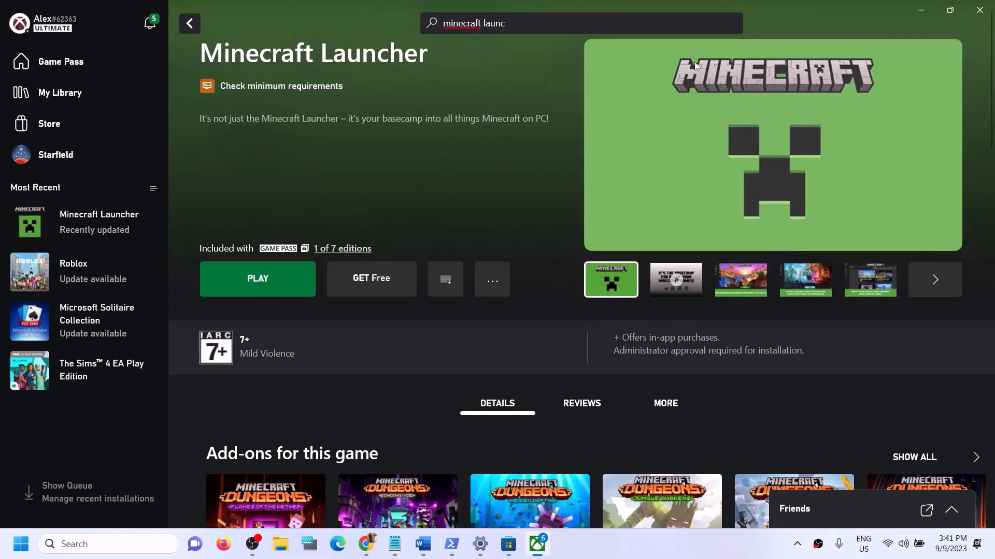
{"action": "left_click", "coordinate": [701, 549]}
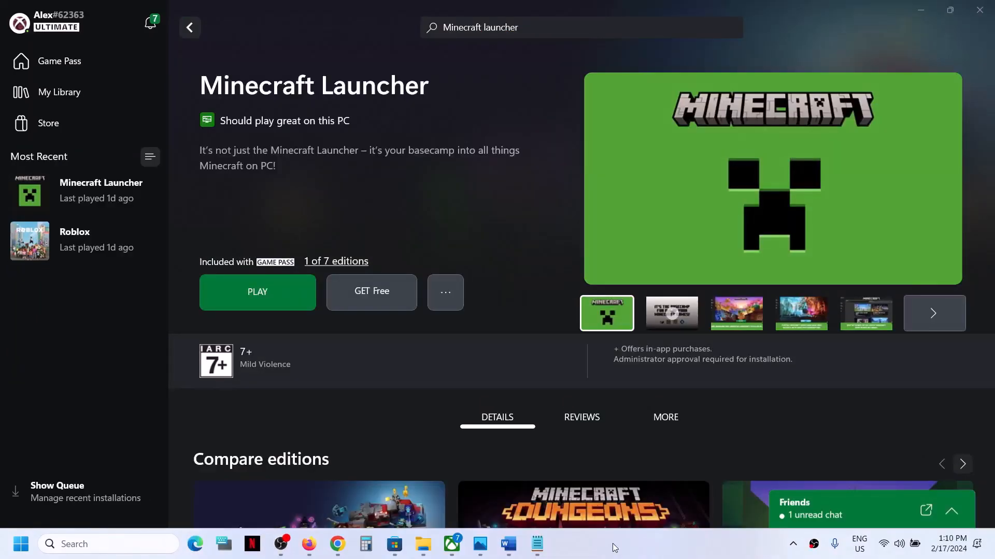
Step: Start Minecraft Launcher from the Xbox app, and briefly view the Word document title about error code 0x87E0000D before minimizing it
{"action": "left_click", "coordinate": [240, 286]}
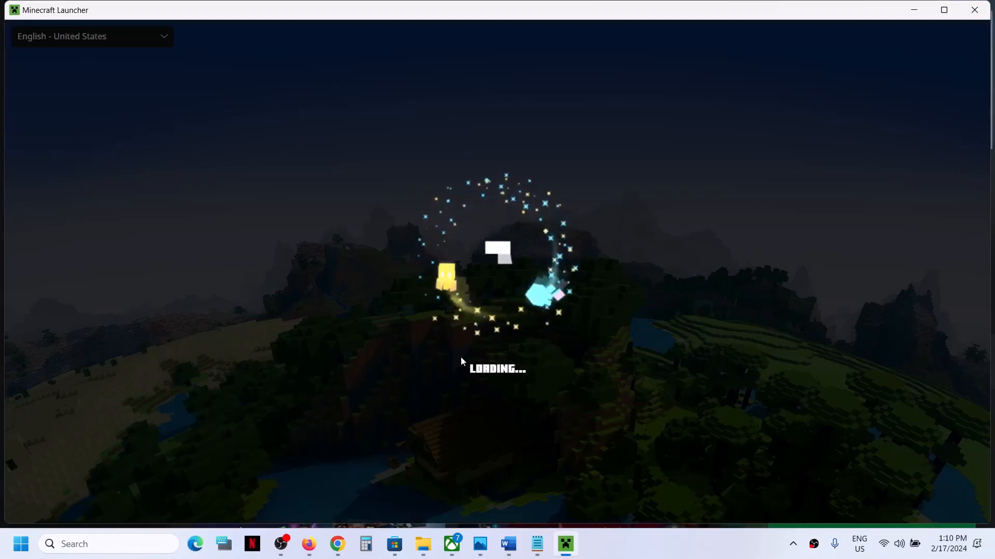
{"action": "left_click", "coordinate": [508, 544]}
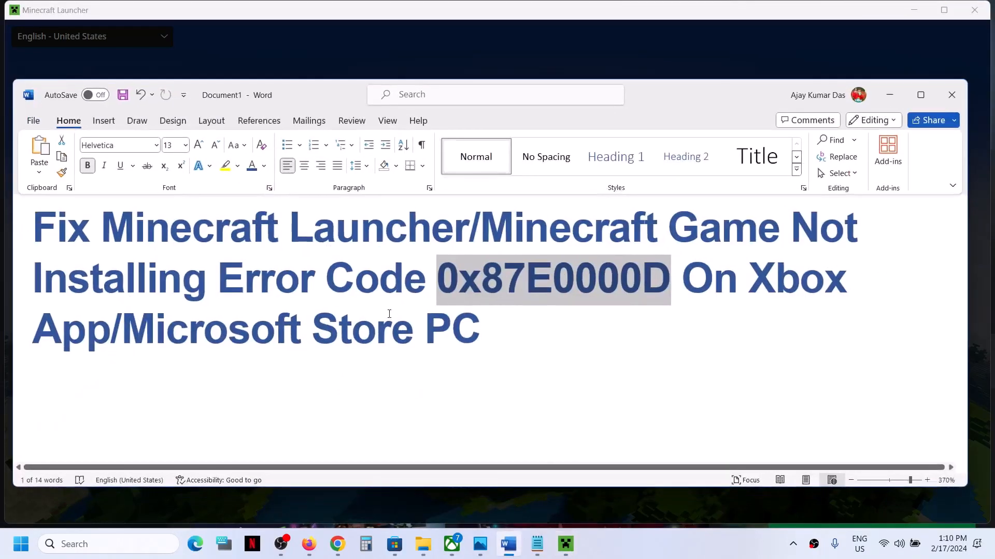
{"action": "left_click", "coordinate": [889, 95]}
{"action": "right_click", "coordinate": [673, 540]}
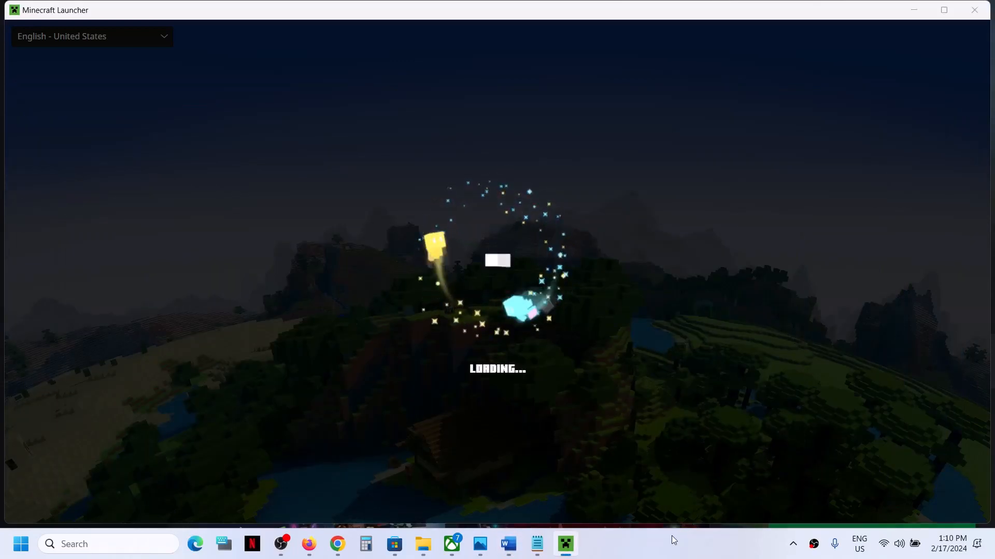